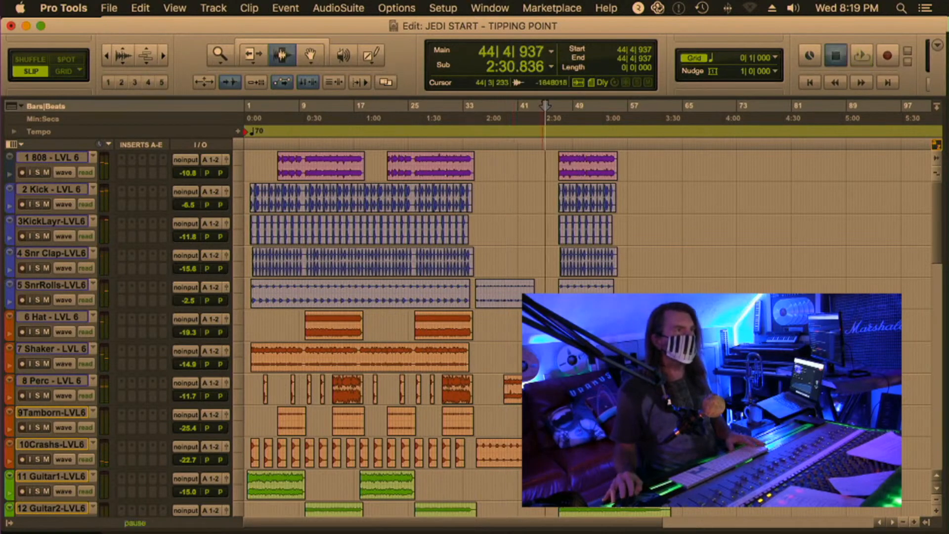
Start playback of the song and select the 8 Perc track
{"action": "key", "text": "space"}
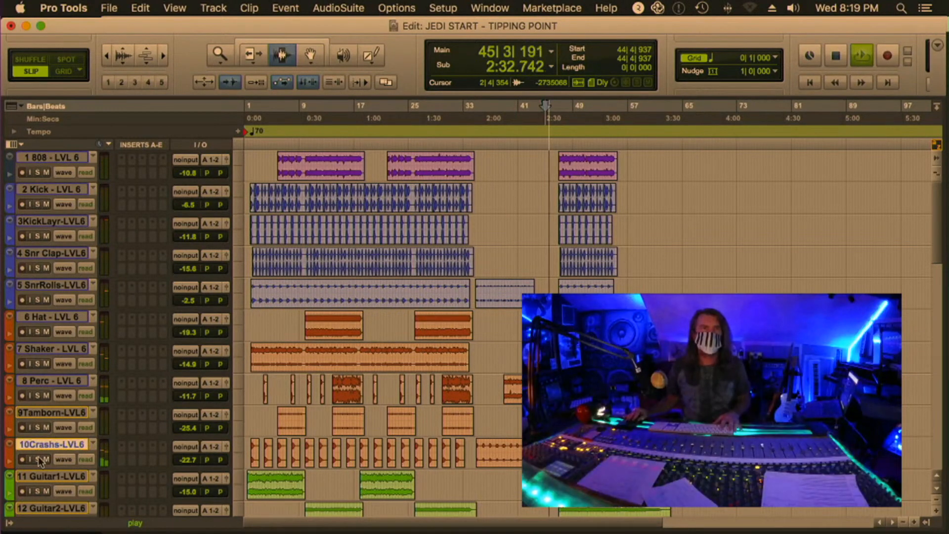
{"action": "left_click", "coordinate": [42, 384]}
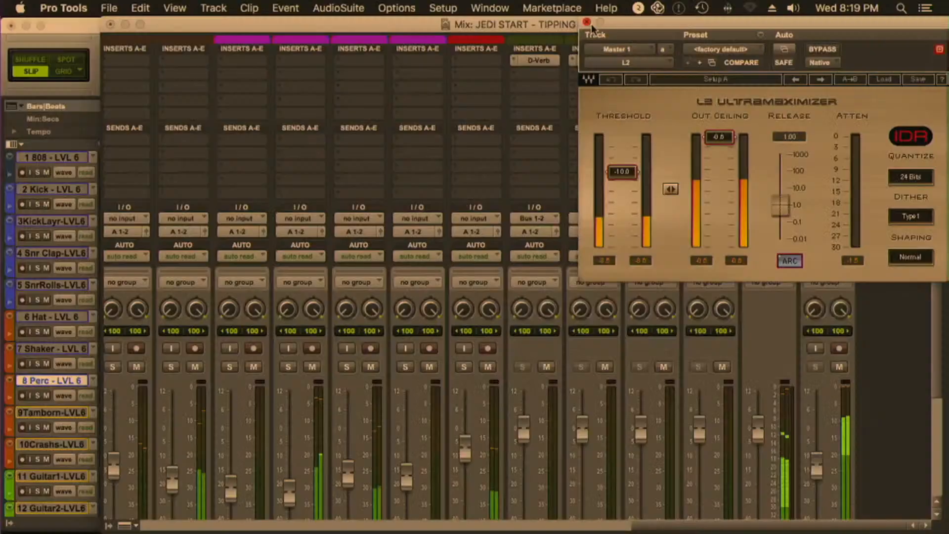
Set the L2 limiter on Master 1 to a threshold of -7.2 and an output ceiling of -0.6, and close its window
{"action": "left_click", "coordinate": [747, 61]}
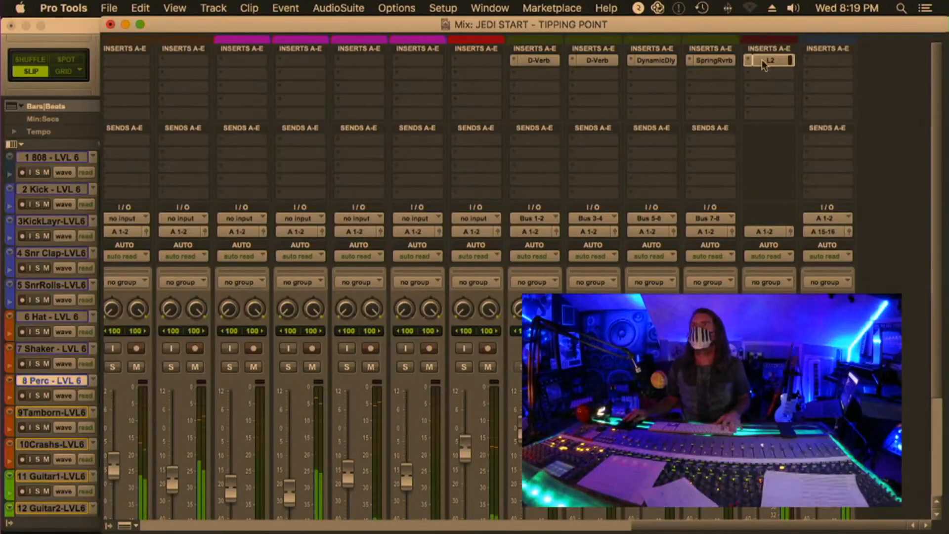
{"action": "left_click", "coordinate": [747, 61]}
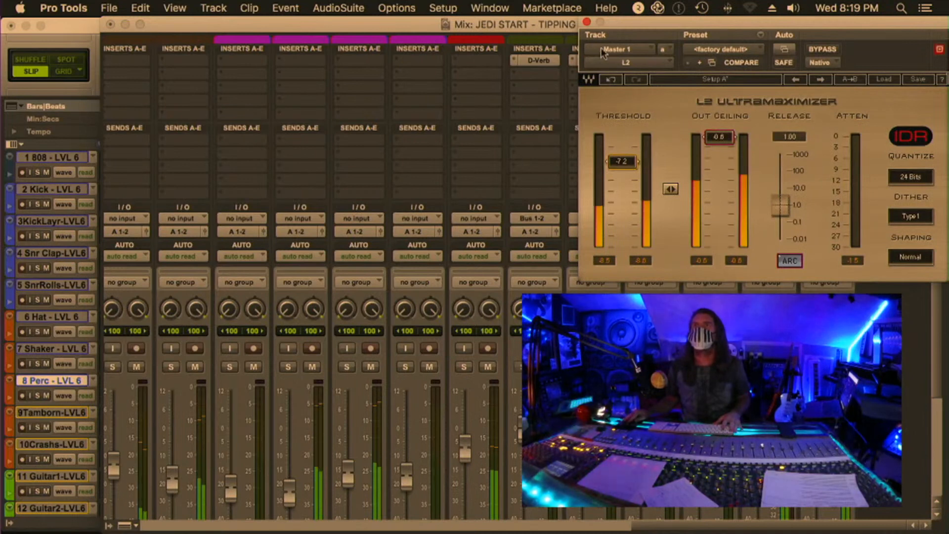
{"action": "left_click", "coordinate": [586, 22]}
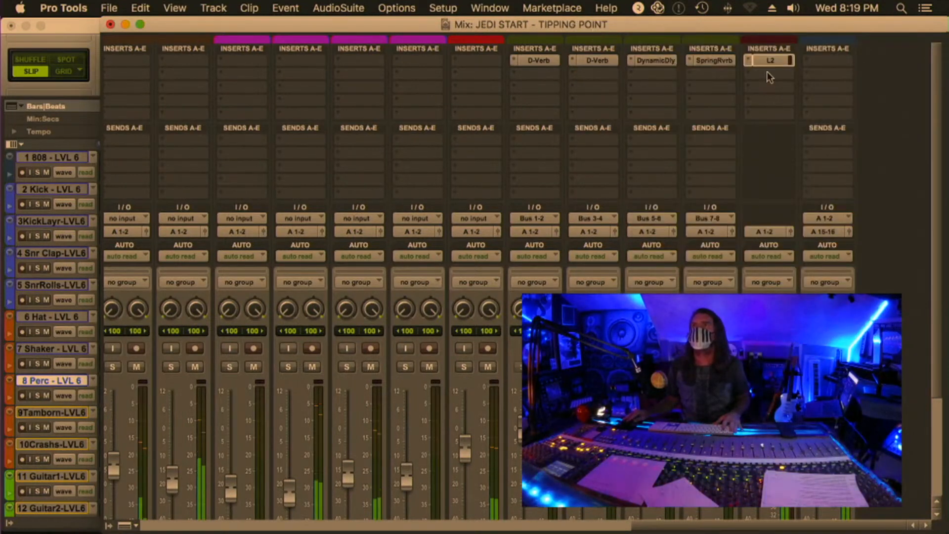
Add the stereo FG-X Virtual Mastering Console as an insert below the L2 on Master 1
{"action": "left_click", "coordinate": [774, 108]}
{"action": "mouse_move", "coordinate": [790, 87]}
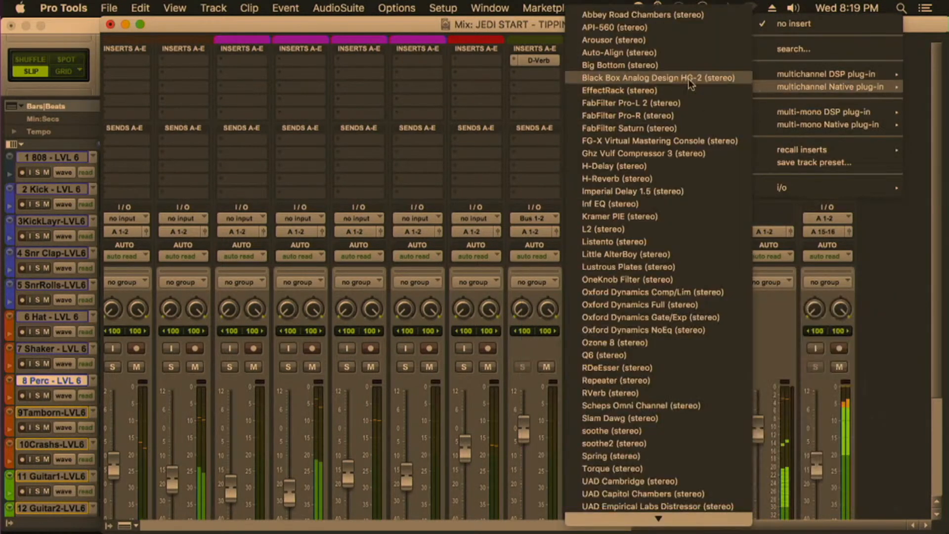
{"action": "left_click", "coordinate": [684, 138]}
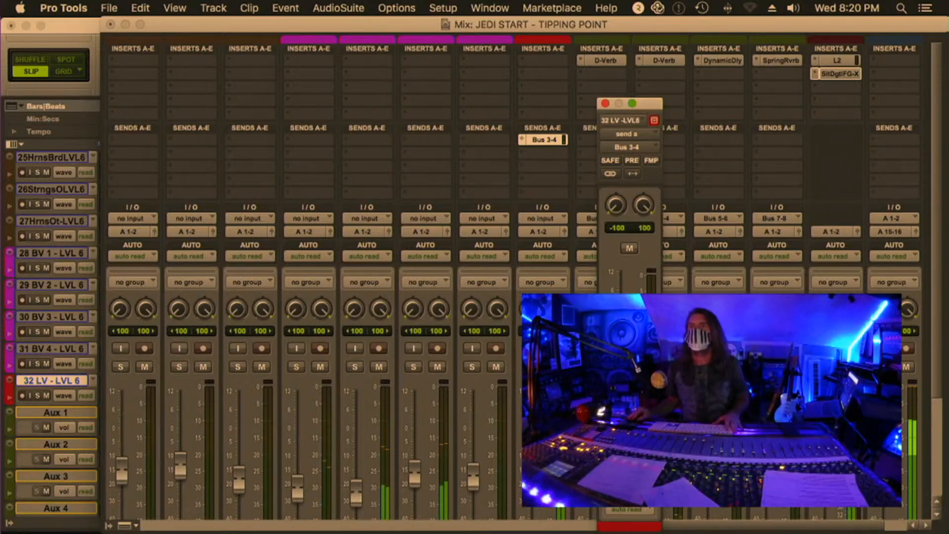
Clear the solo on the 32 LV track and close its Bus 3-4 send window
{"action": "left_click", "coordinate": [629, 478]}
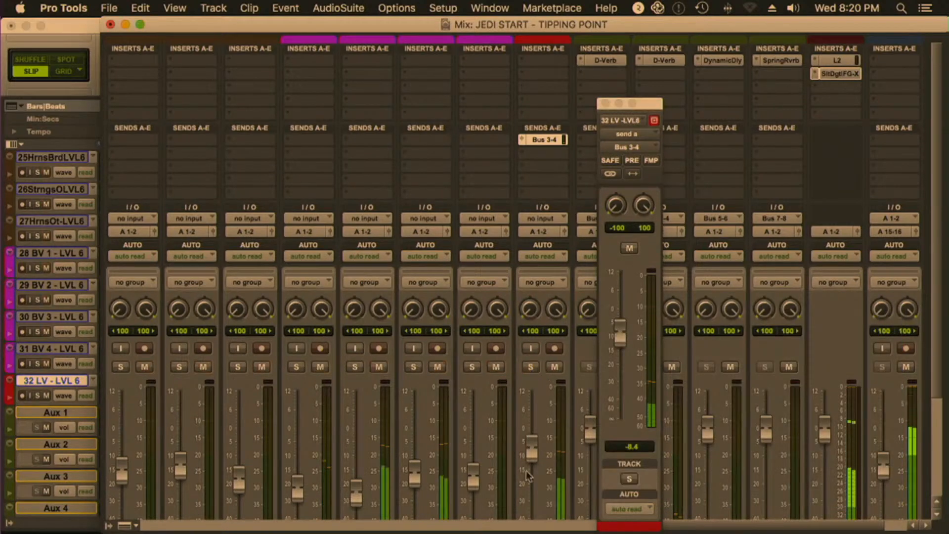
{"action": "left_click", "coordinate": [549, 141]}
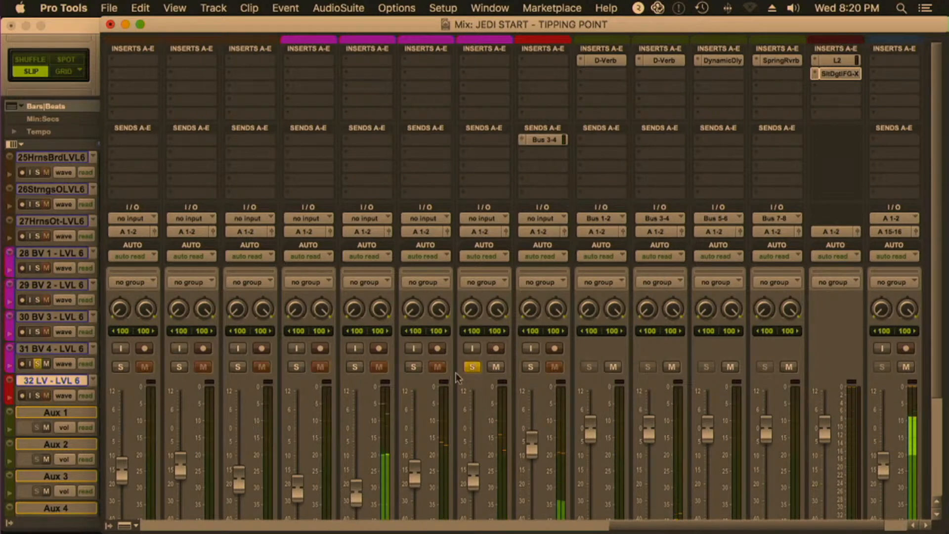
Clear the solo on 31 BV 4 and solo 29 BV 2 to audition that backing vocal
{"action": "left_click", "coordinate": [471, 366]}
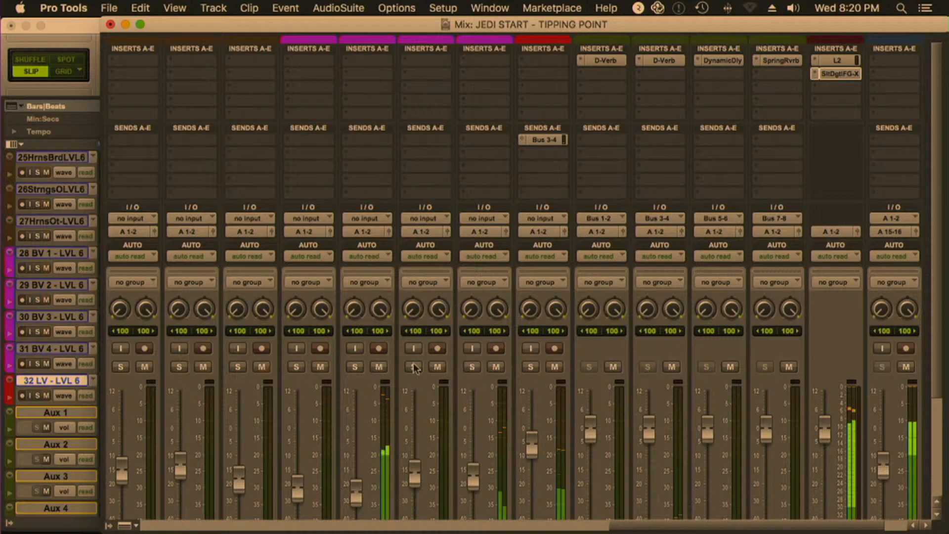
{"action": "scroll", "coordinate": [637, 184], "scroll_direction": "down", "scroll_amount": 5}
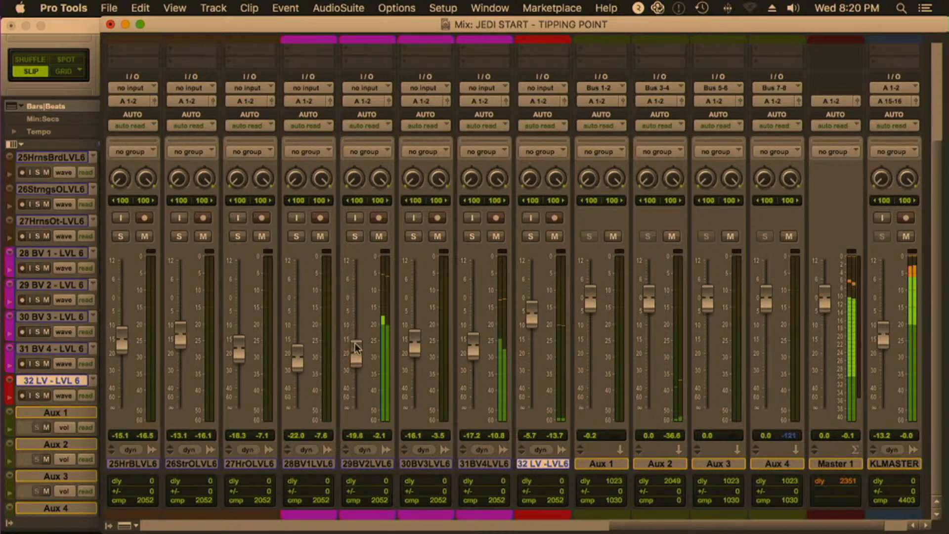
{"action": "left_click", "coordinate": [355, 236]}
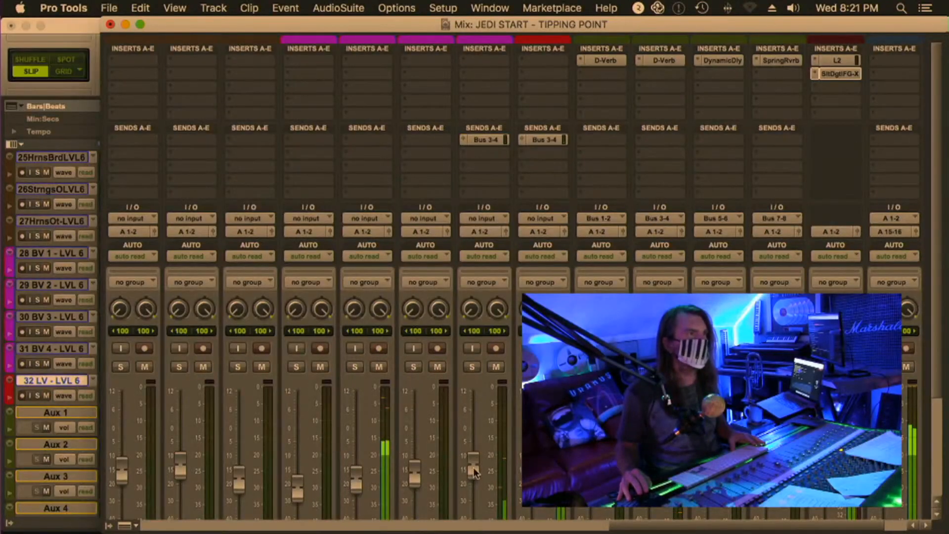
Raise the volume fader of the 31 BV 4 track to -9.4 dB
{"action": "left_click_drag", "start_coordinate": [473, 468], "coordinate": [472, 464]}
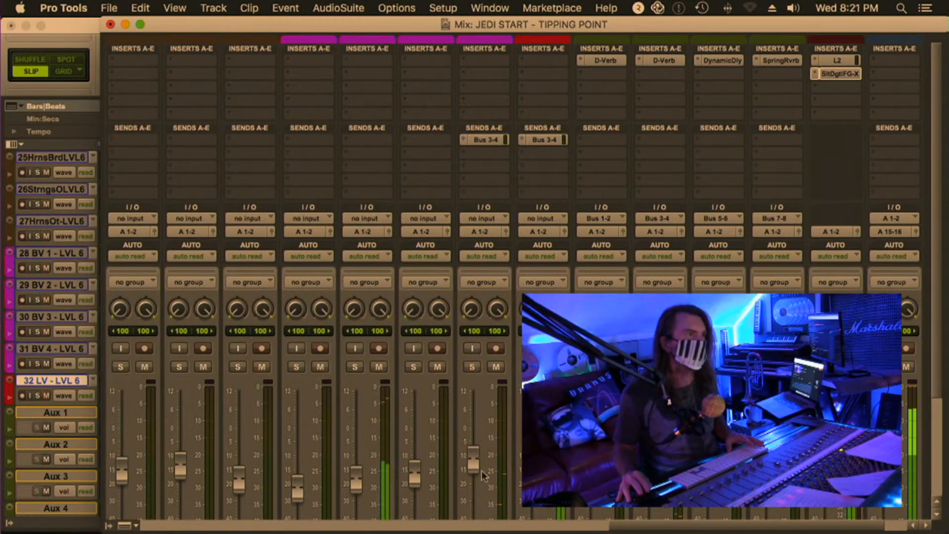
{"action": "left_click_drag", "start_coordinate": [475, 467], "coordinate": [473, 461]}
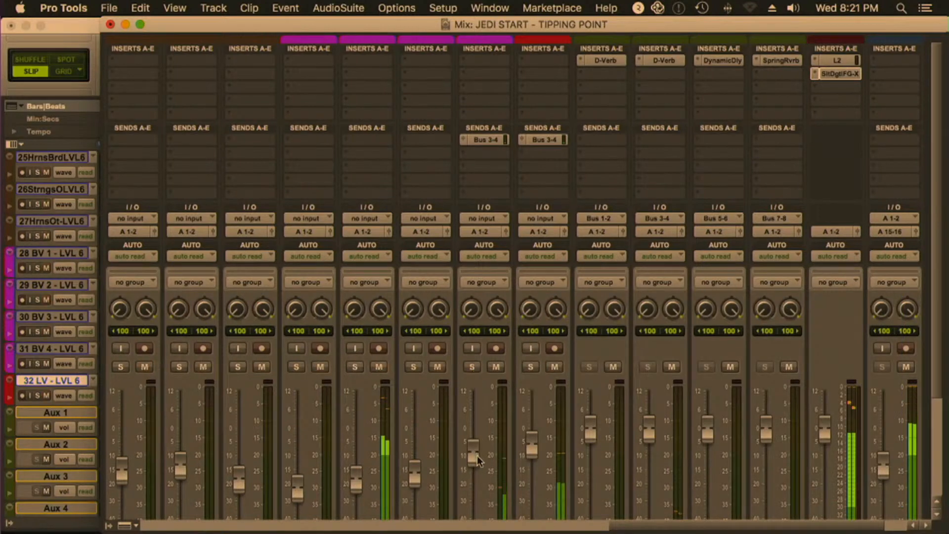
{"action": "scroll", "coordinate": [476, 456], "scroll_direction": "down", "scroll_amount": 5}
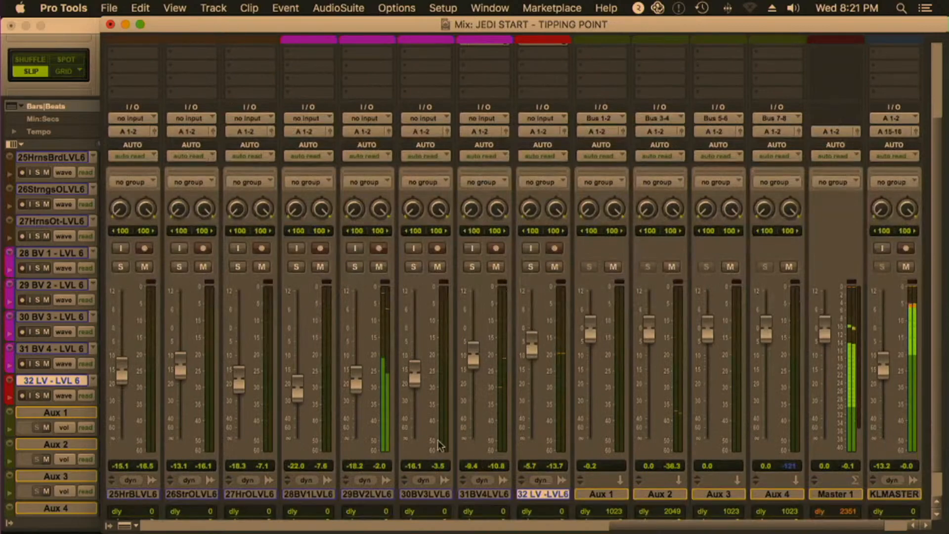
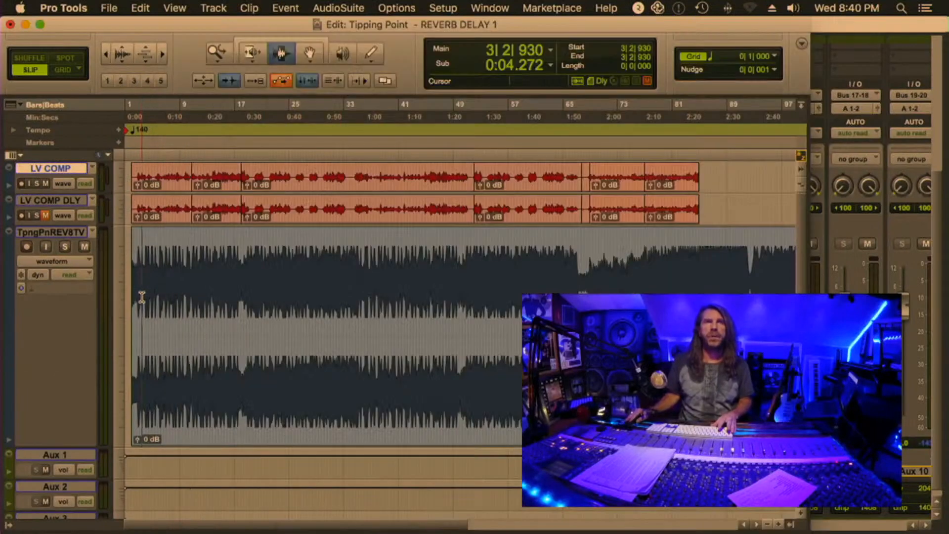
Play the song from around bar 8 with the lead vocal dry, show the mixer and stop playback
{"action": "left_click", "coordinate": [167, 282]}
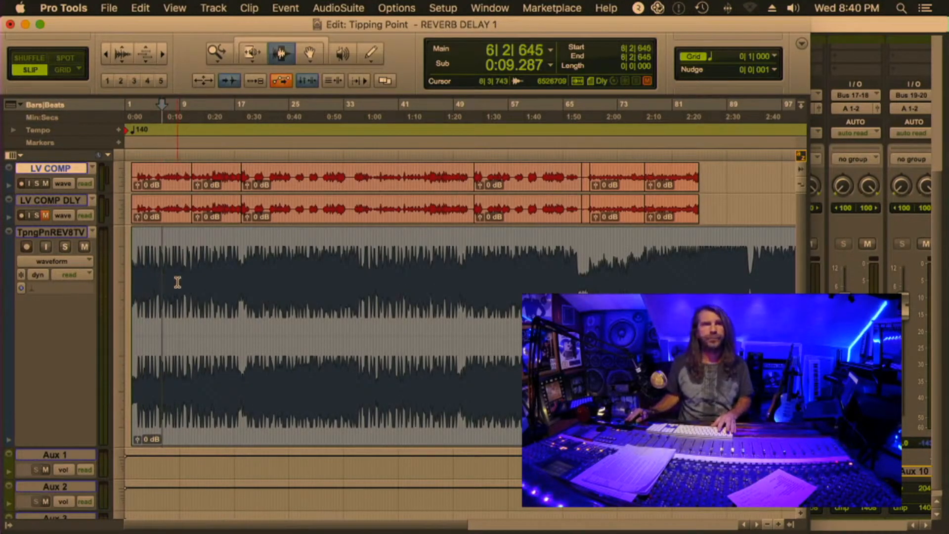
{"action": "left_click", "coordinate": [177, 281]}
{"action": "key", "text": "space"}
{"action": "key", "text": "space"}
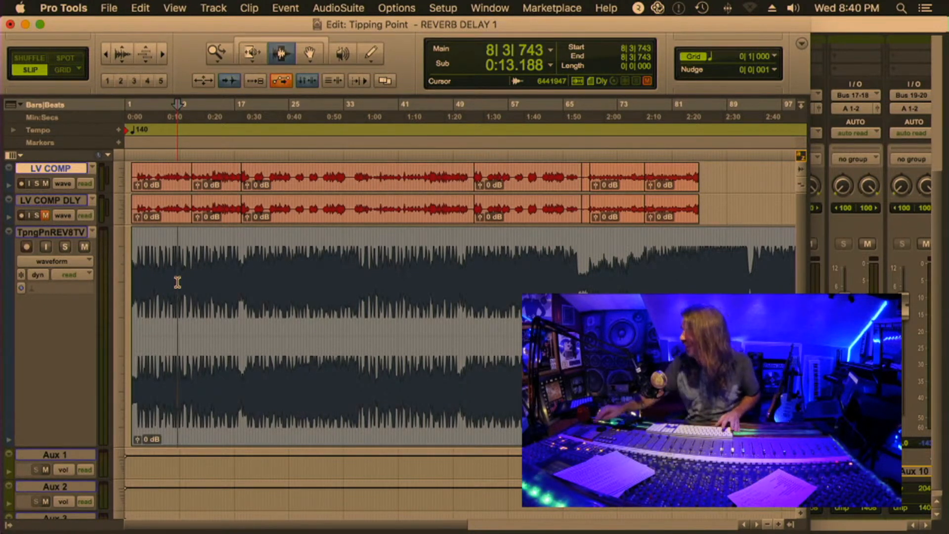
{"action": "key", "text": "space"}
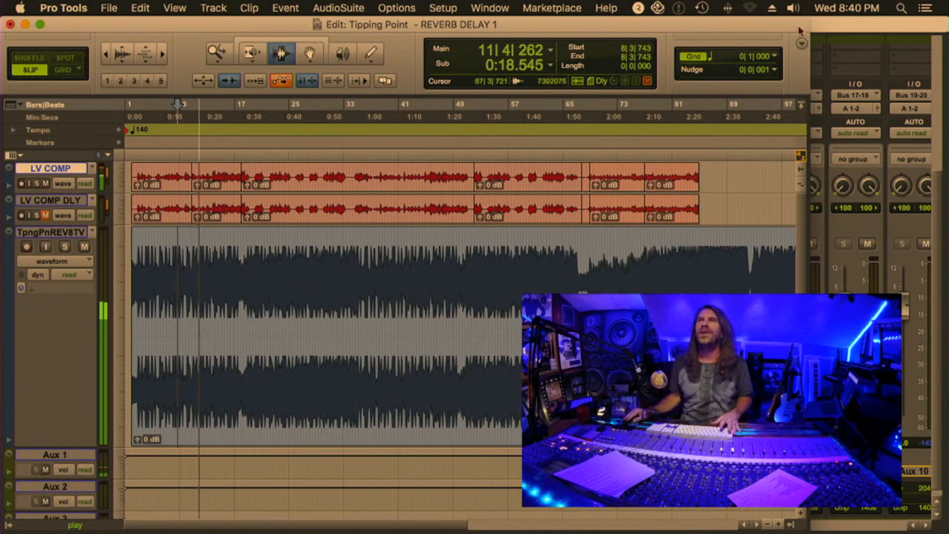
{"action": "key", "text": "super+equal"}
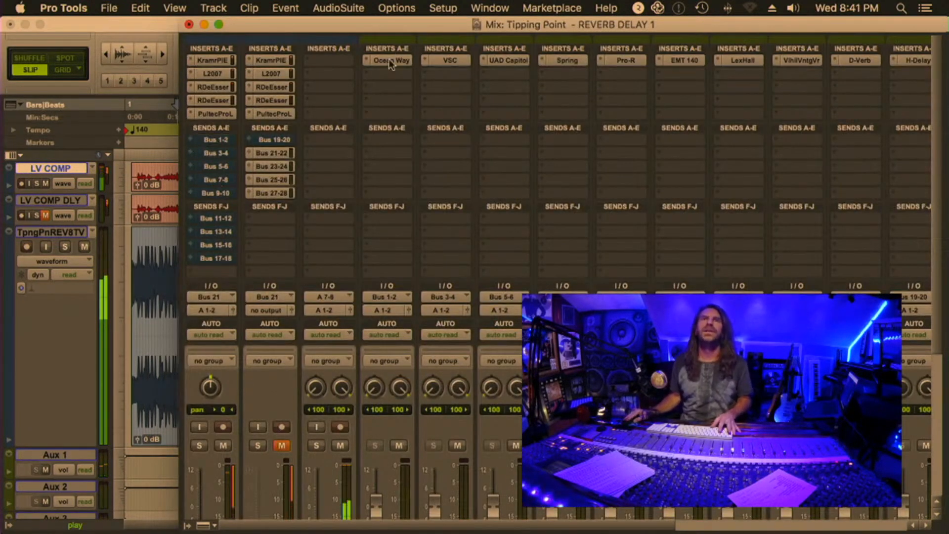
{"action": "key", "text": "space"}
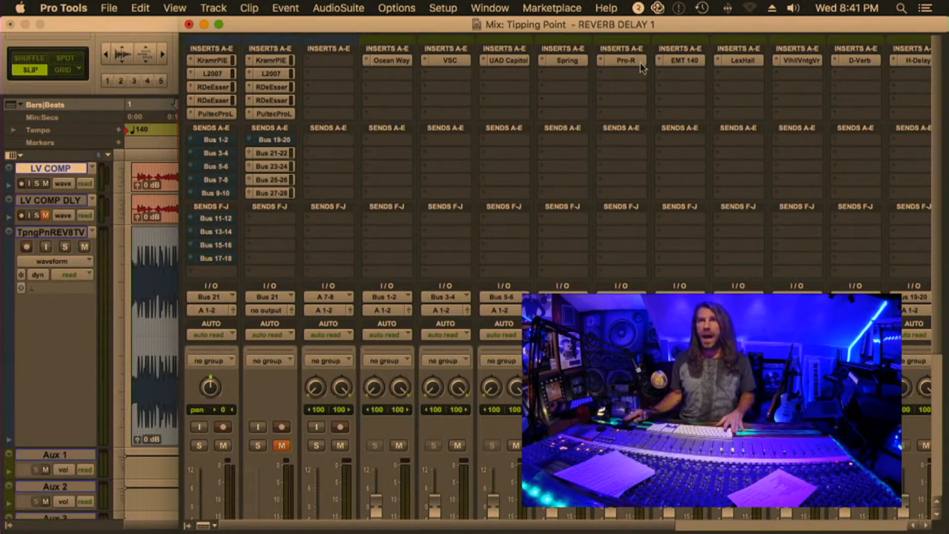
Unmute the Bus 1-2 send on LV COMP and view the Ocean Way Studios reverb on Aux 1, then close it
{"action": "left_click", "coordinate": [217, 141], "text": "super"}
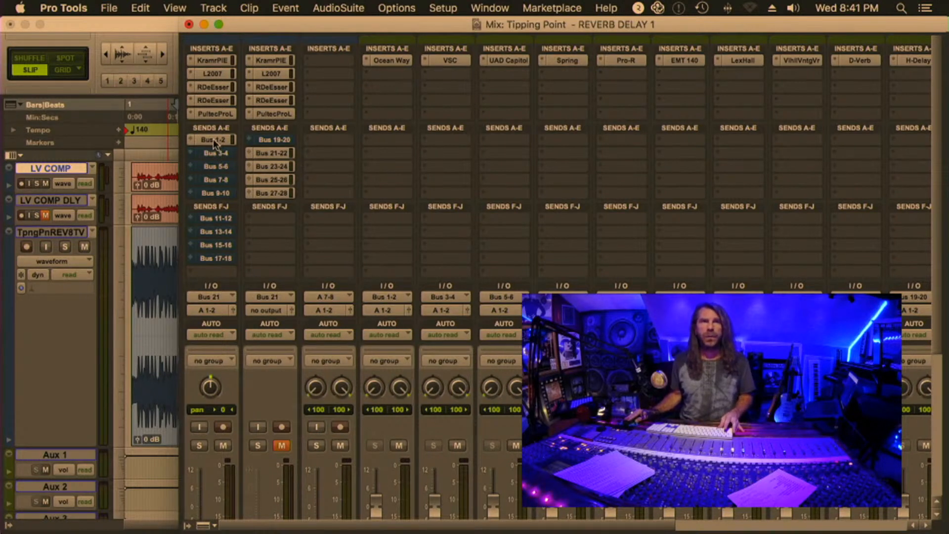
{"action": "left_click", "coordinate": [393, 62]}
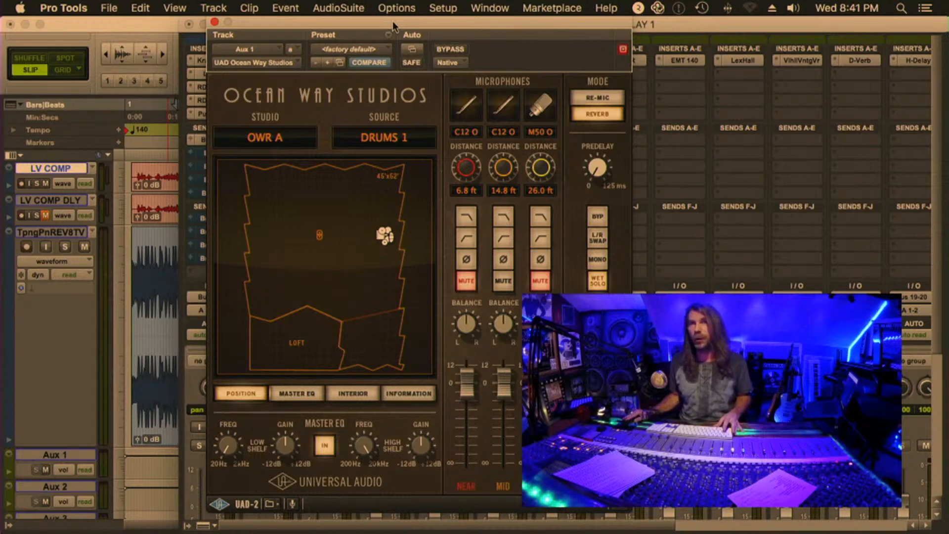
{"action": "left_click", "coordinate": [214, 23]}
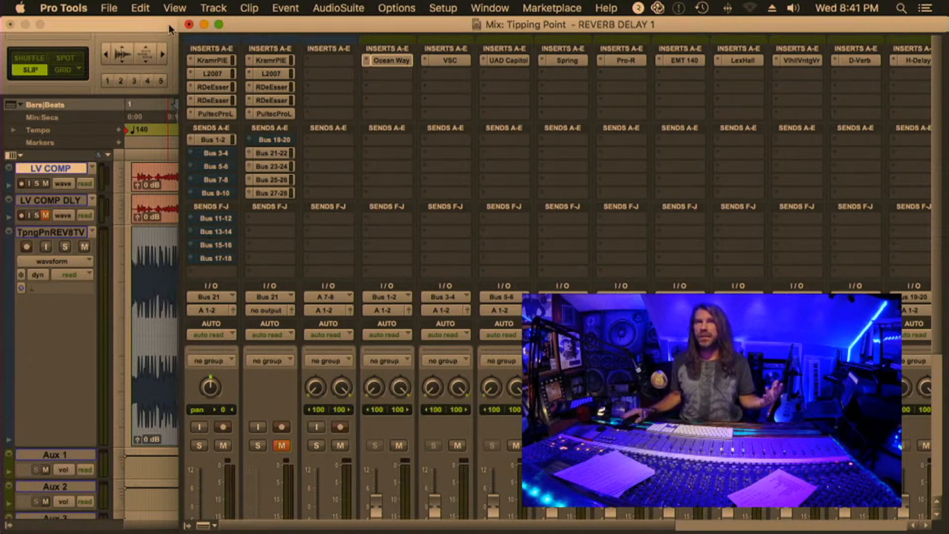
Select the second clip on the LV COMP track and play the selection
{"action": "left_click", "coordinate": [139, 22]}
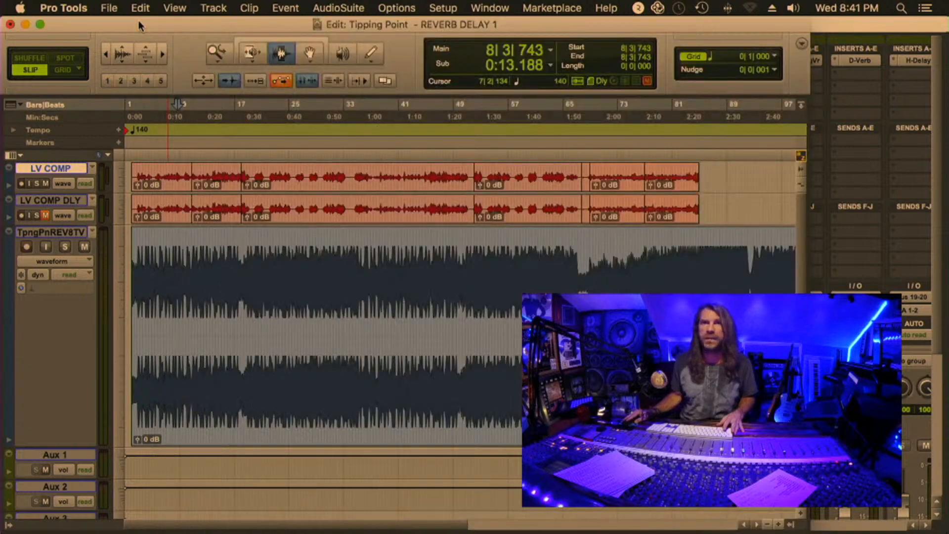
{"action": "double_click", "coordinate": [203, 177]}
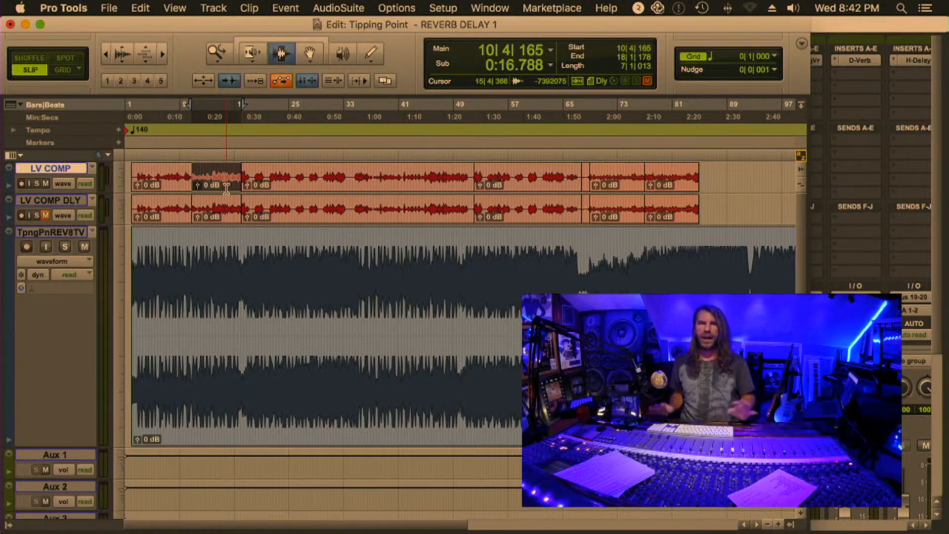
{"action": "left_click", "coordinate": [841, 23]}
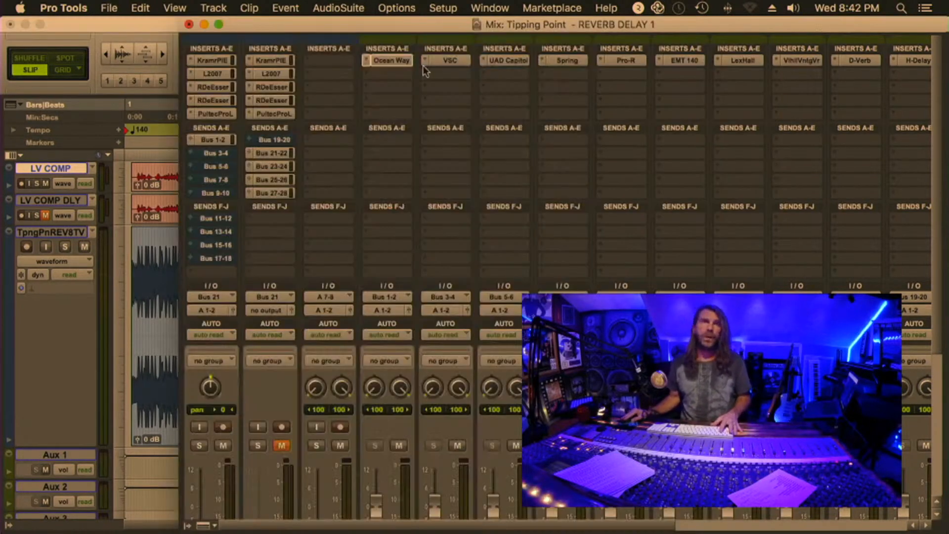
{"action": "left_click", "coordinate": [170, 31]}
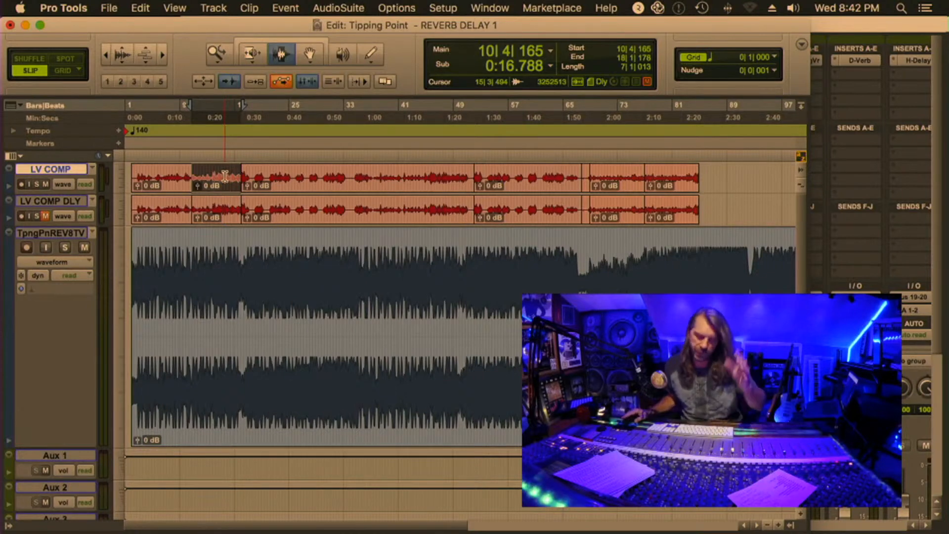
{"action": "key", "text": "space"}
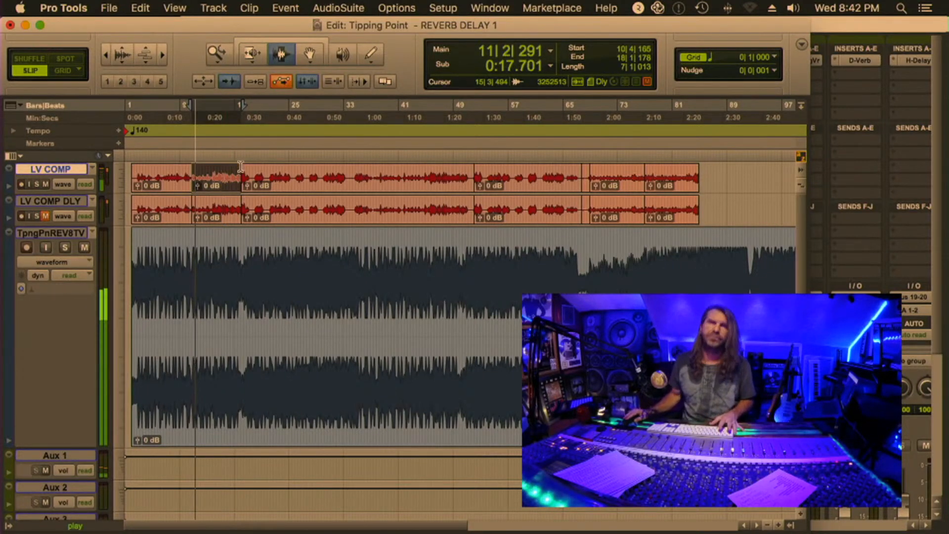
Reopen Ocean Way Studios on Aux 1 and compare the vocal with the Bus 1-2 send muted and unmuted
{"action": "left_click", "coordinate": [823, 29]}
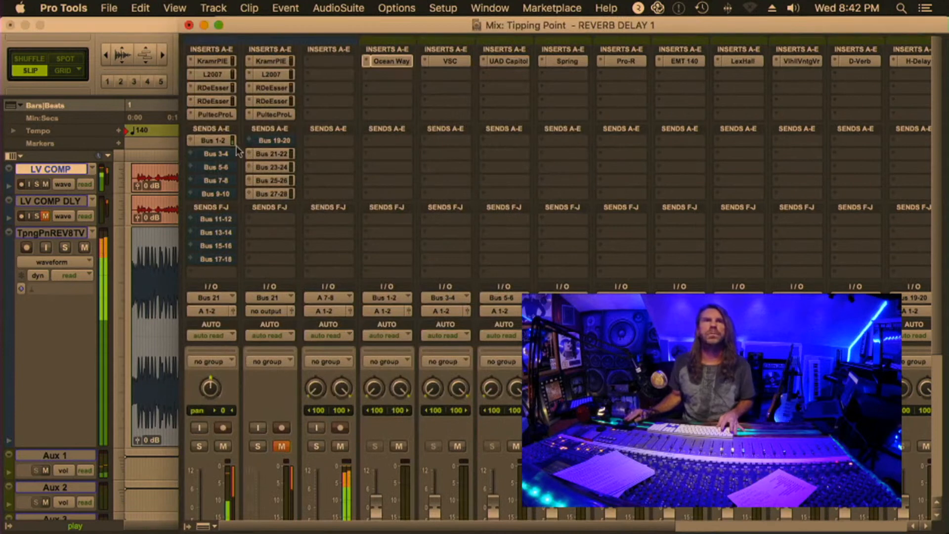
{"action": "left_click", "coordinate": [380, 65]}
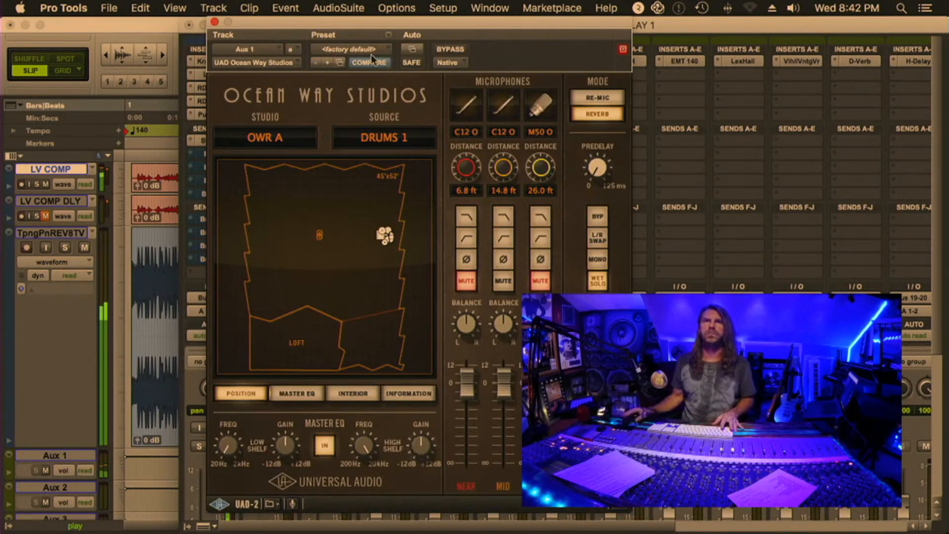
{"action": "left_click_drag", "start_coordinate": [366, 31], "coordinate": [493, 41]}
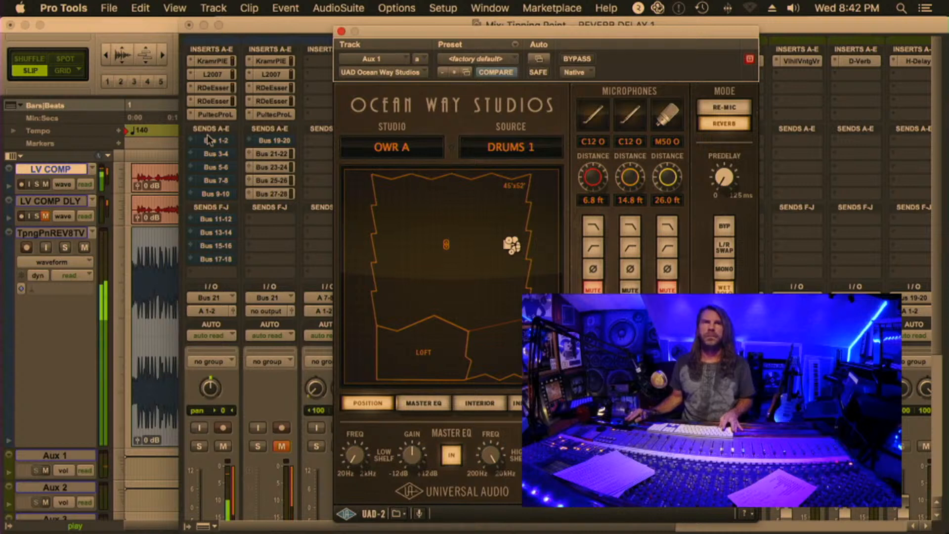
{"action": "left_click", "coordinate": [207, 140]}
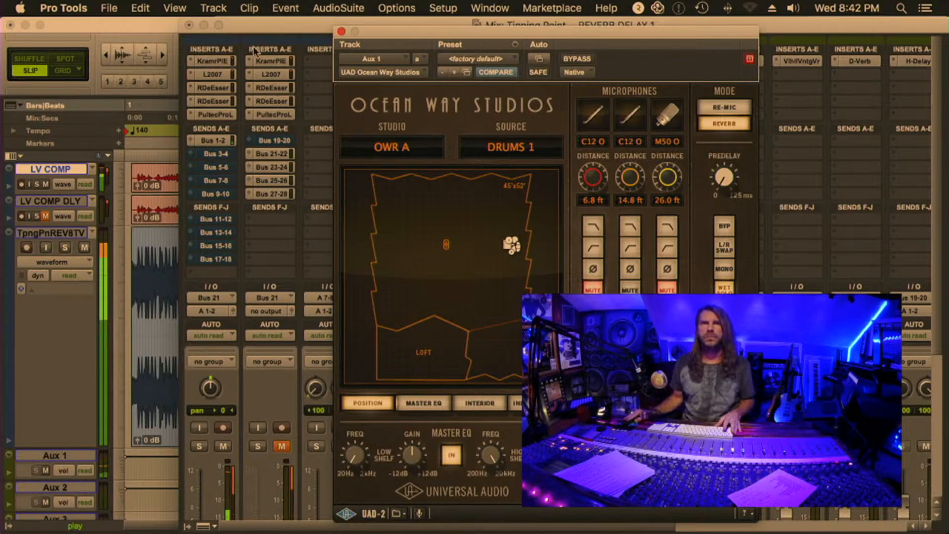
Switch LV COMP from the Bus 1-2 send to Bus 3-4 and check the VerbSuite Classics reverb on Aux 2
{"action": "left_click", "coordinate": [212, 153]}
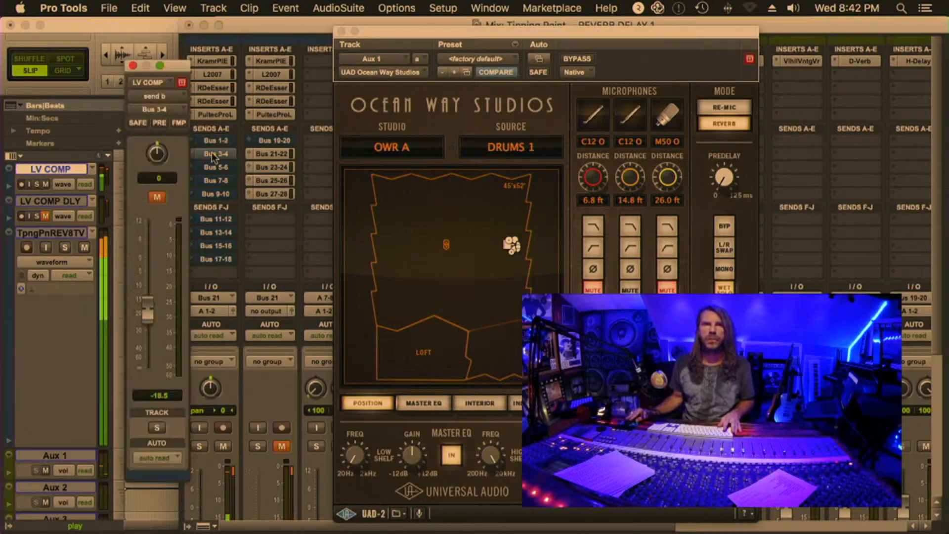
{"action": "left_click", "coordinate": [340, 30]}
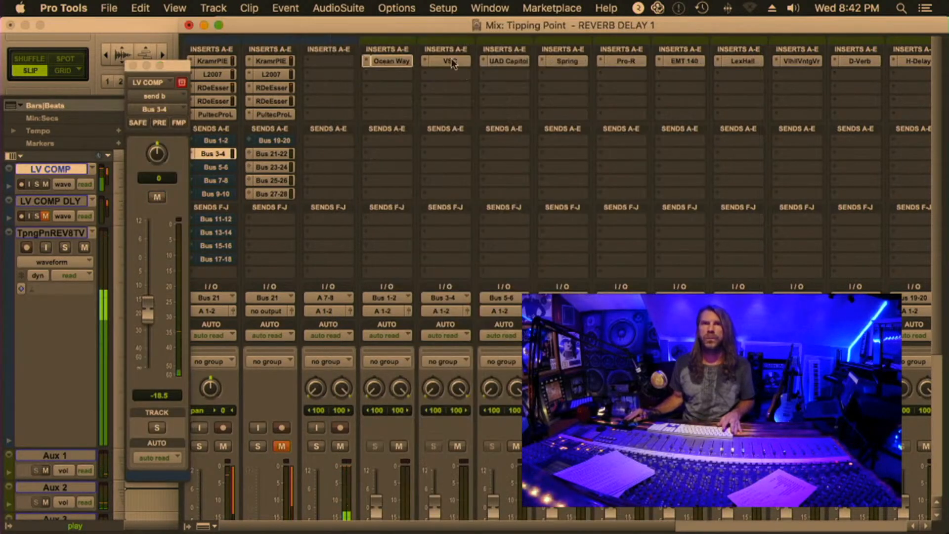
{"action": "left_click", "coordinate": [451, 61]}
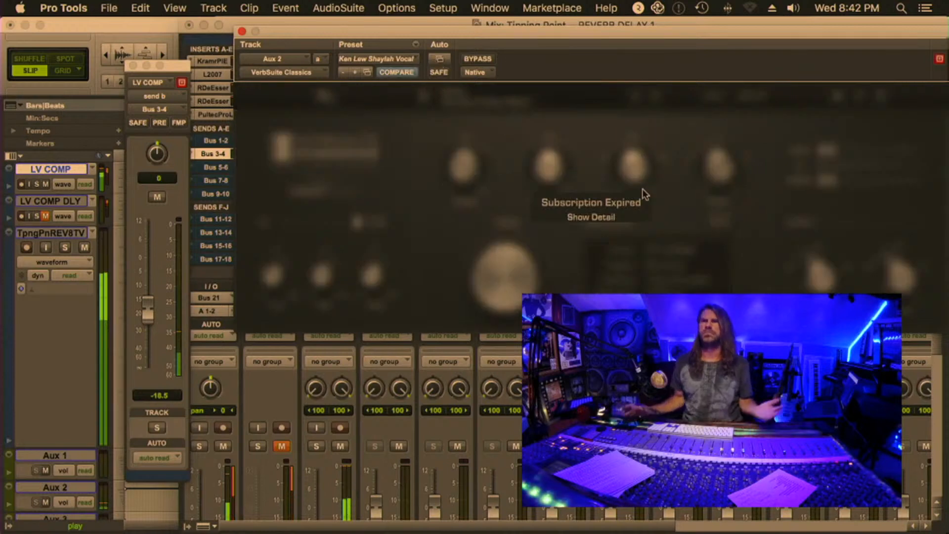
{"action": "left_click", "coordinate": [242, 31]}
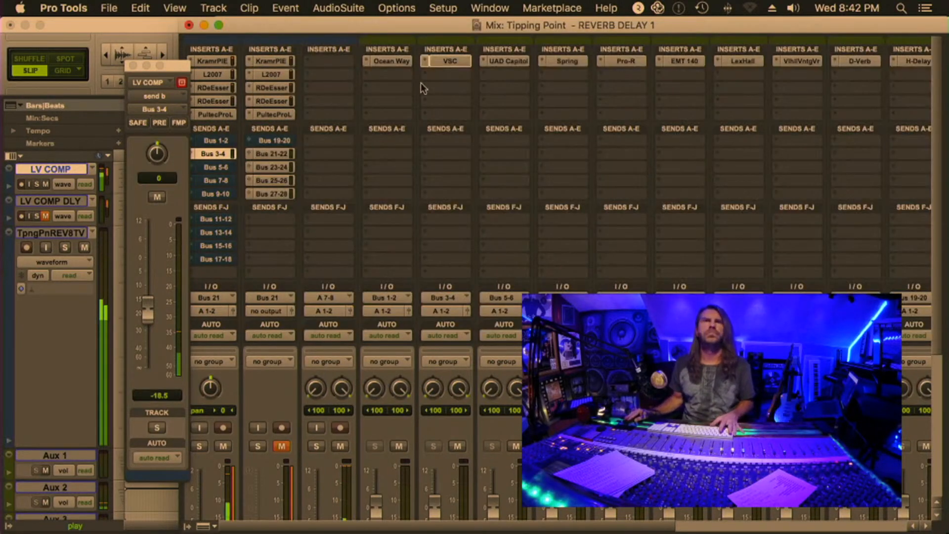
{"action": "left_click", "coordinate": [448, 59]}
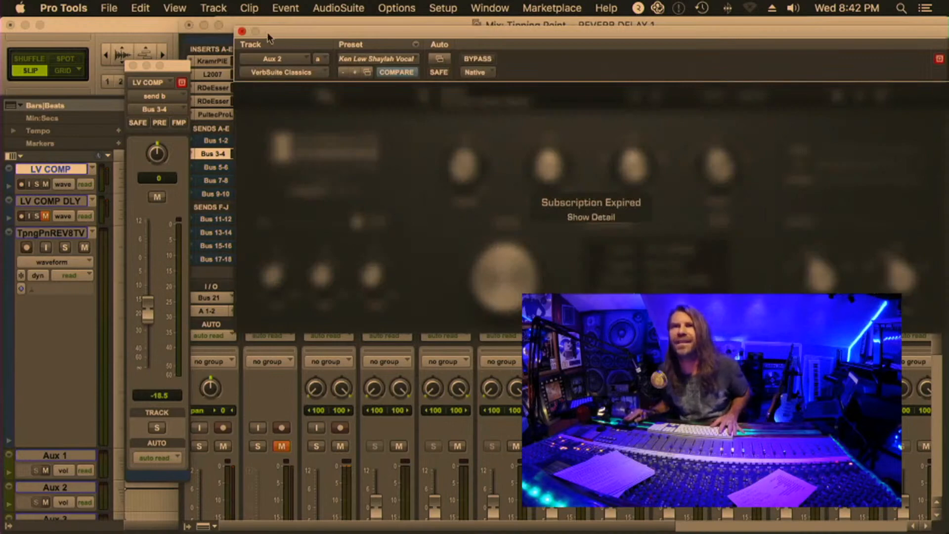
{"action": "left_click", "coordinate": [242, 31]}
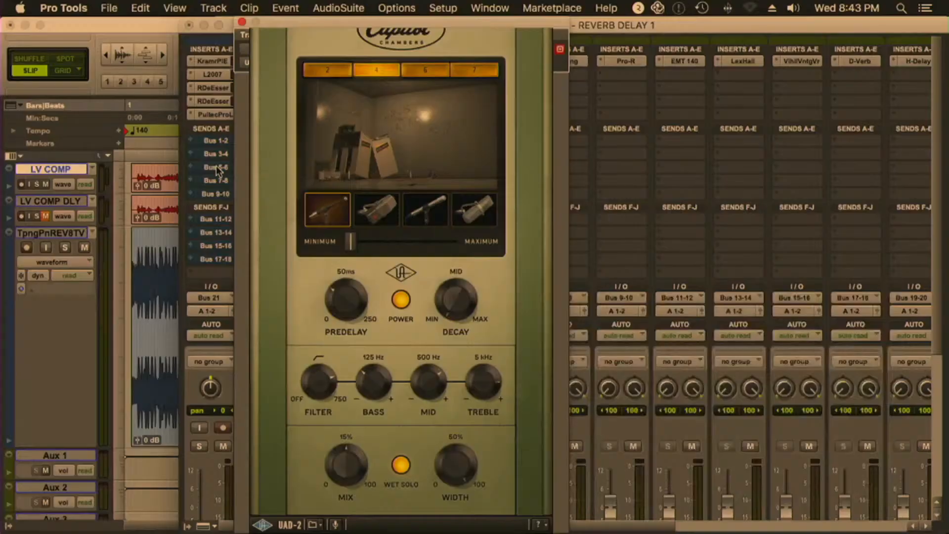
Open the Bus 5-6 send of LV COMP, unmute it and raise its level to -9.4 dB
{"action": "left_click", "coordinate": [216, 166]}
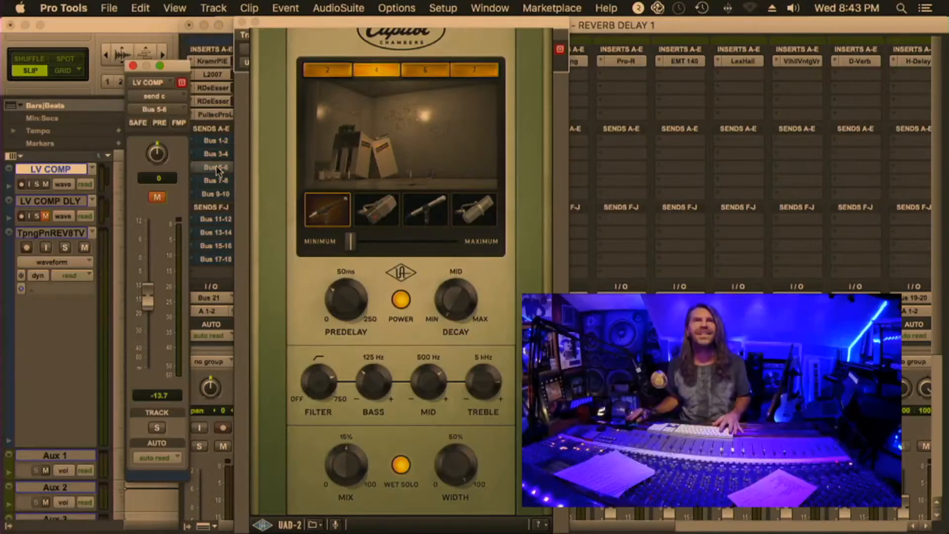
{"action": "left_click", "coordinate": [157, 196]}
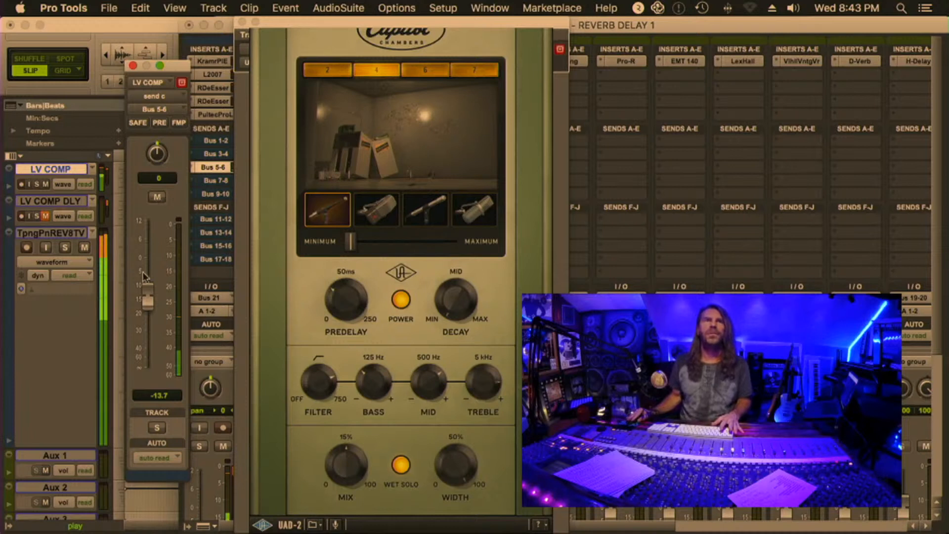
{"action": "mouse_move", "coordinate": [146, 304]}
{"action": "left_mouse_down"}
{"action": "mouse_move", "coordinate": [145, 281]}
{"action": "mouse_move", "coordinate": [144, 292]}
{"action": "left_mouse_up"}
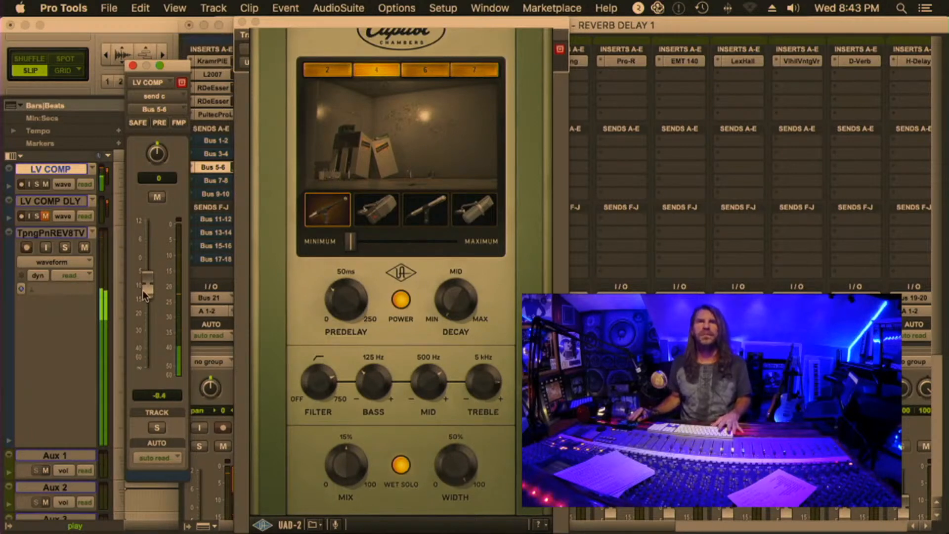
Move the Capitol Chambers microphone position slider close to maximum and close the plug-in
{"action": "left_click_drag", "start_coordinate": [352, 249], "coordinate": [436, 248]}
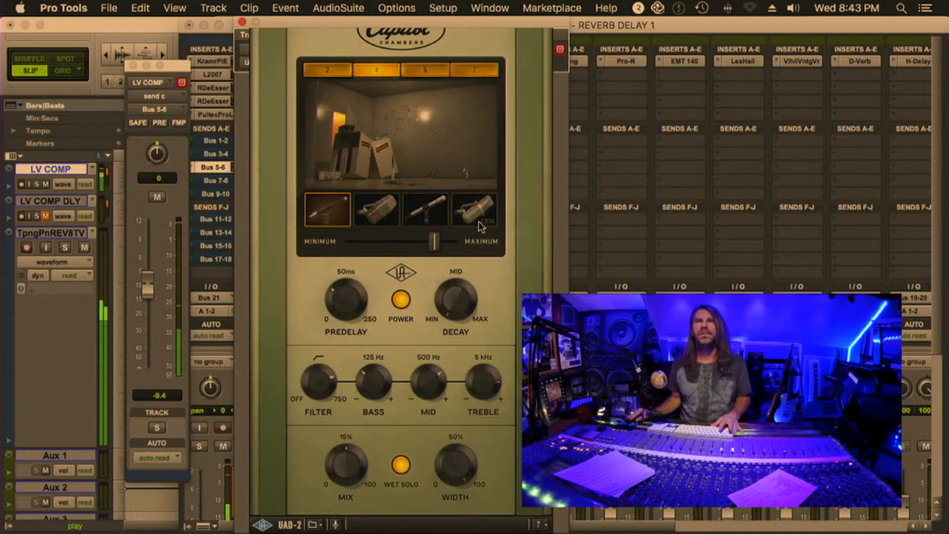
{"action": "left_click_drag", "start_coordinate": [434, 241], "coordinate": [440, 242]}
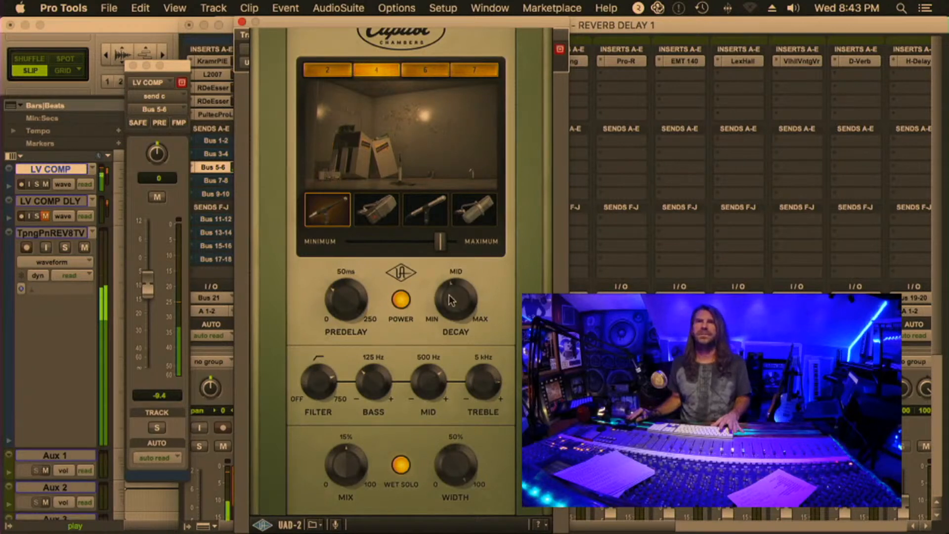
{"action": "left_click", "coordinate": [242, 22]}
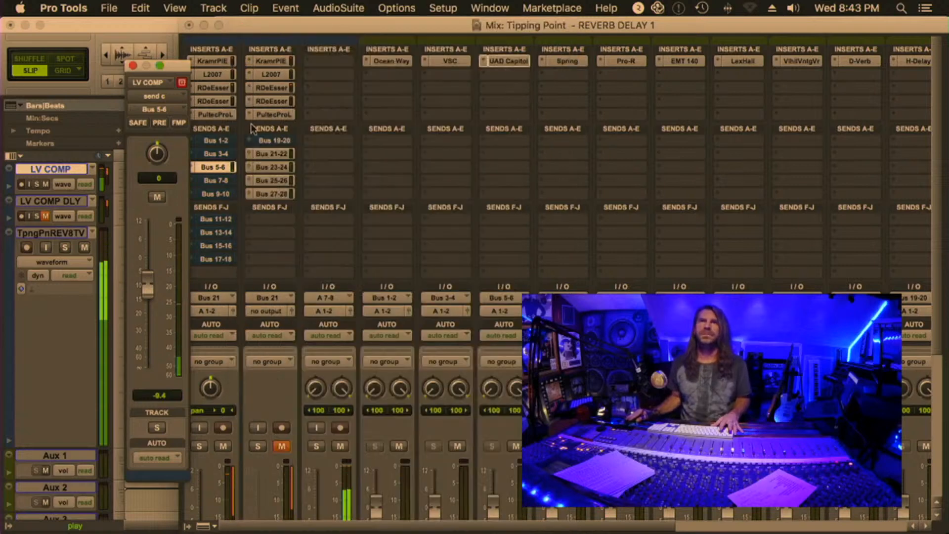
Mute the Bus 5-6 send on LV COMP, unmute Bus 7-8 and open the Spring reverb on Aux 4
{"action": "left_click", "coordinate": [208, 168], "text": "ctrl+super"}
{"action": "left_click", "coordinate": [212, 180], "text": "ctrl+super"}
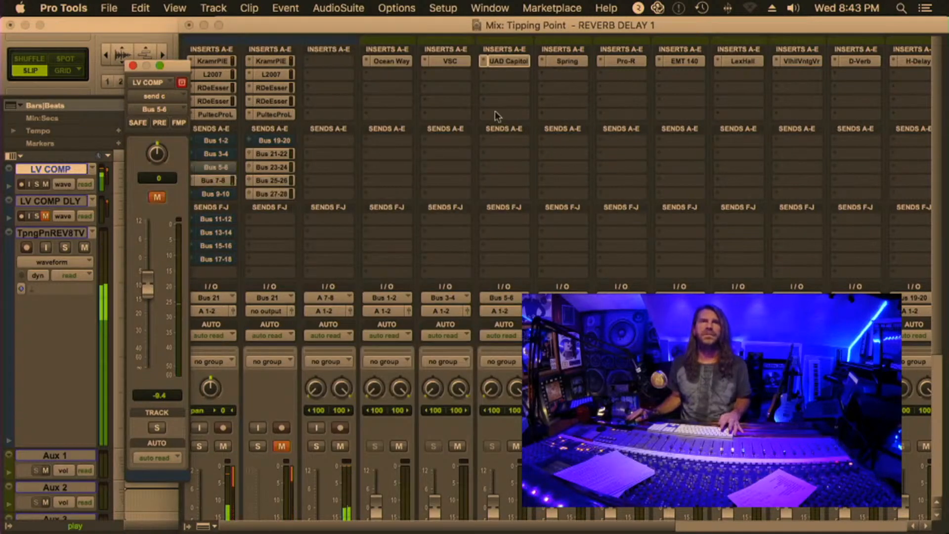
{"action": "left_click", "coordinate": [566, 61]}
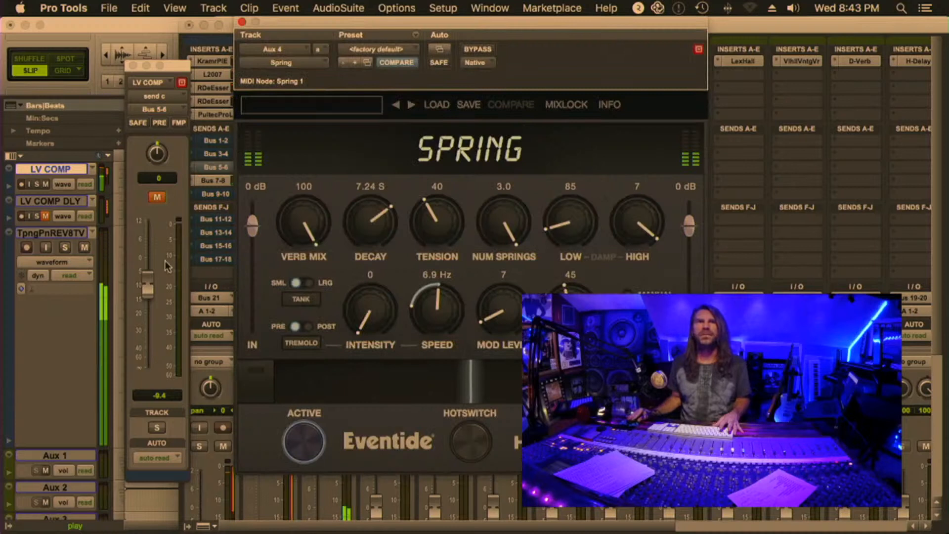
{"action": "left_click", "coordinate": [160, 203]}
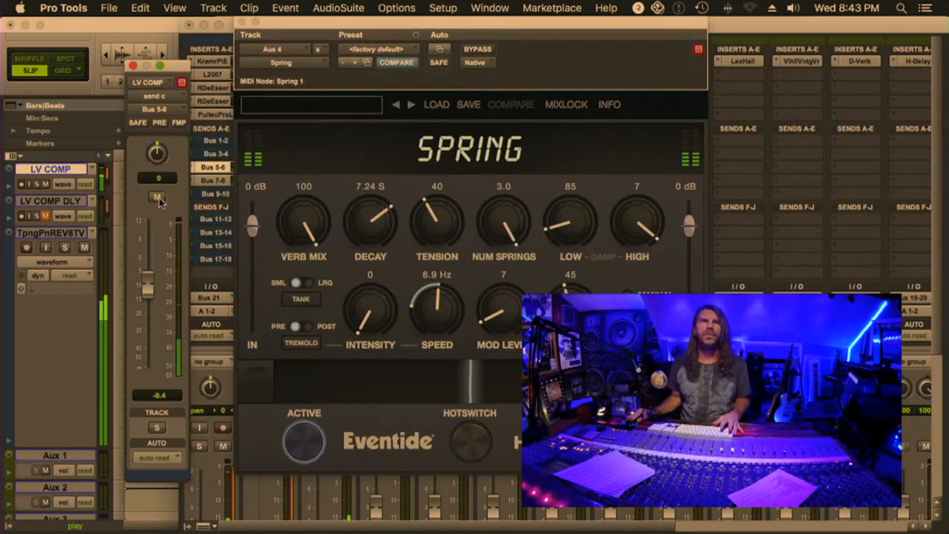
Open the Bus 7-8 send of LV COMP and set its level to -9.7 dB
{"action": "left_click", "coordinate": [211, 180]}
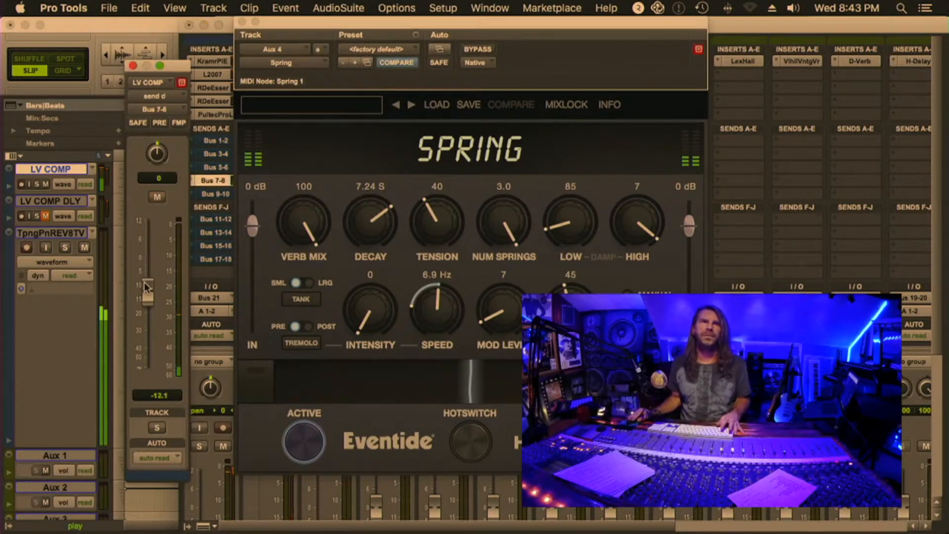
{"action": "left_click_drag", "start_coordinate": [146, 278], "coordinate": [146, 273]}
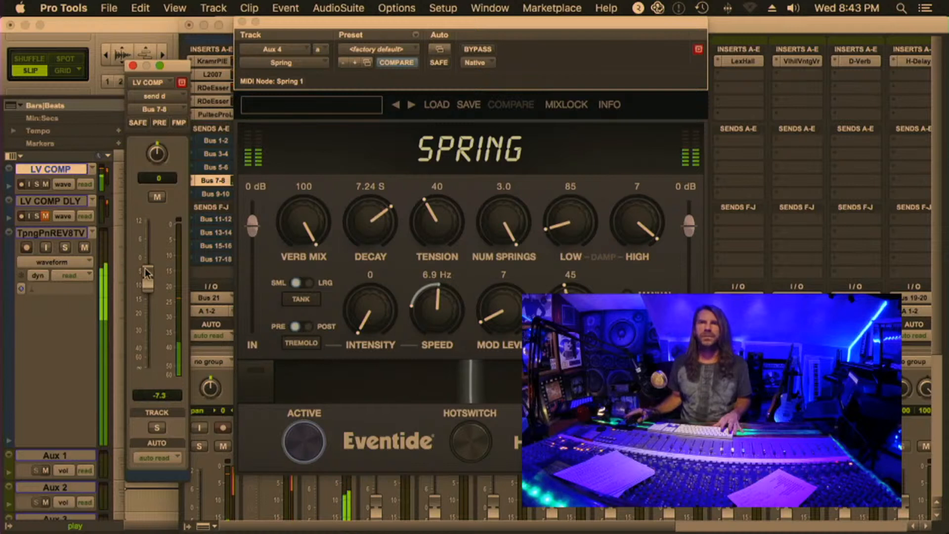
{"action": "left_click_drag", "start_coordinate": [147, 273], "coordinate": [147, 277]}
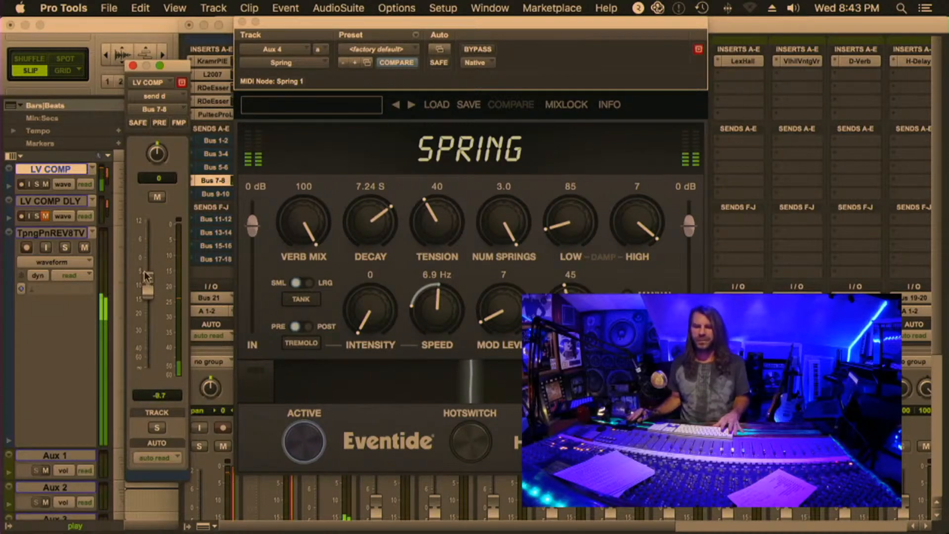
Mute the Bus 7-8 send on LV COMP, close the Spring reverb and unmute the Bus 9-10 send
{"action": "left_click", "coordinate": [208, 179], "text": "ctrl+super"}
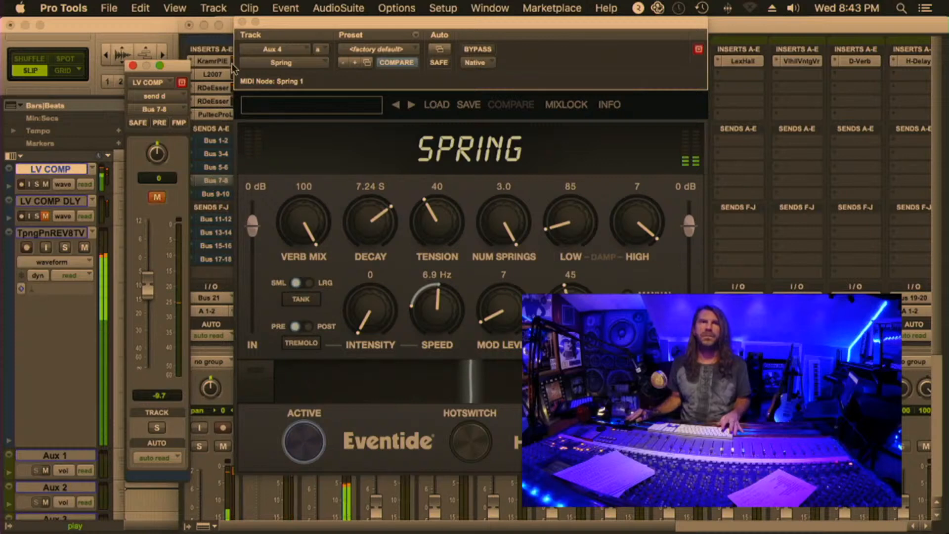
{"action": "left_click", "coordinate": [242, 22]}
{"action": "left_click", "coordinate": [213, 195], "text": "ctrl+super"}
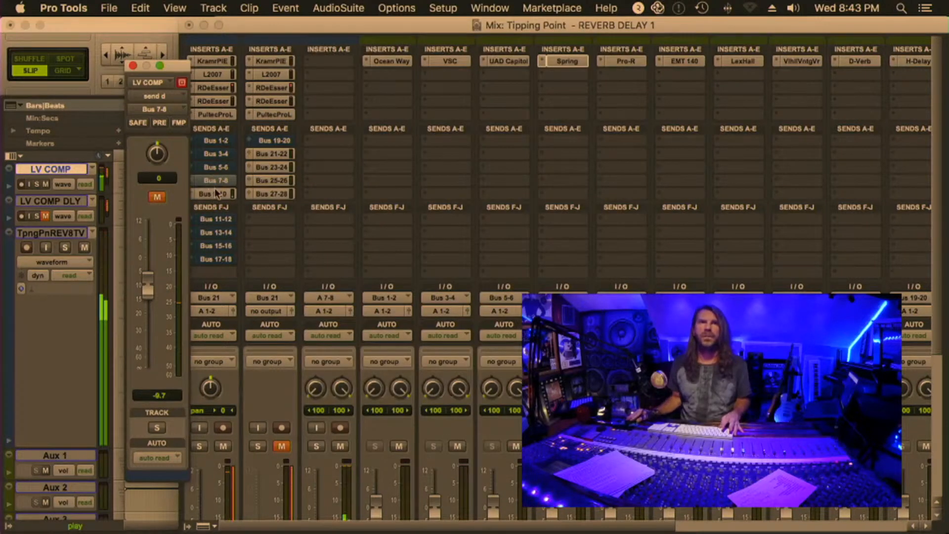
Open the Bus 9-10 send and the Pro-R reverb on Aux 5, and set the send level to -7.0 dB during playback
{"action": "left_click", "coordinate": [211, 195]}
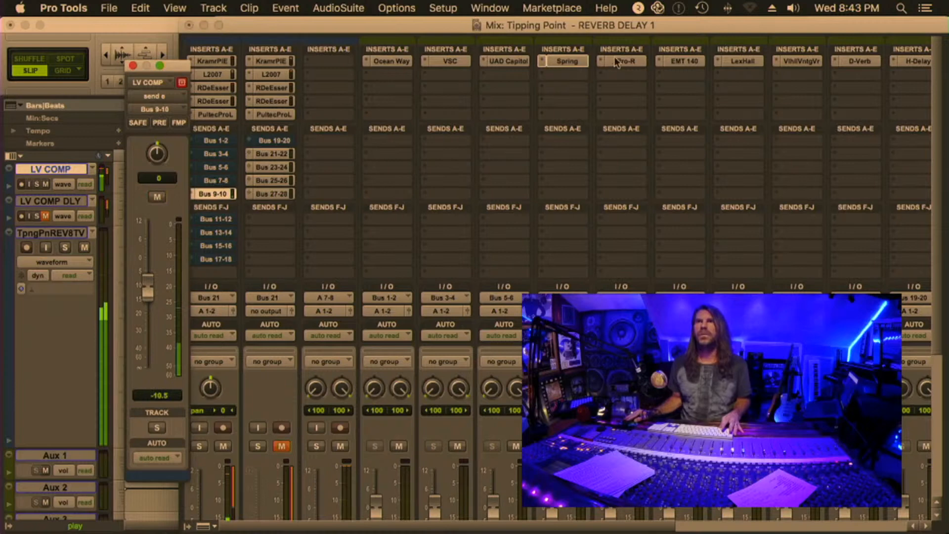
{"action": "left_click", "coordinate": [626, 61]}
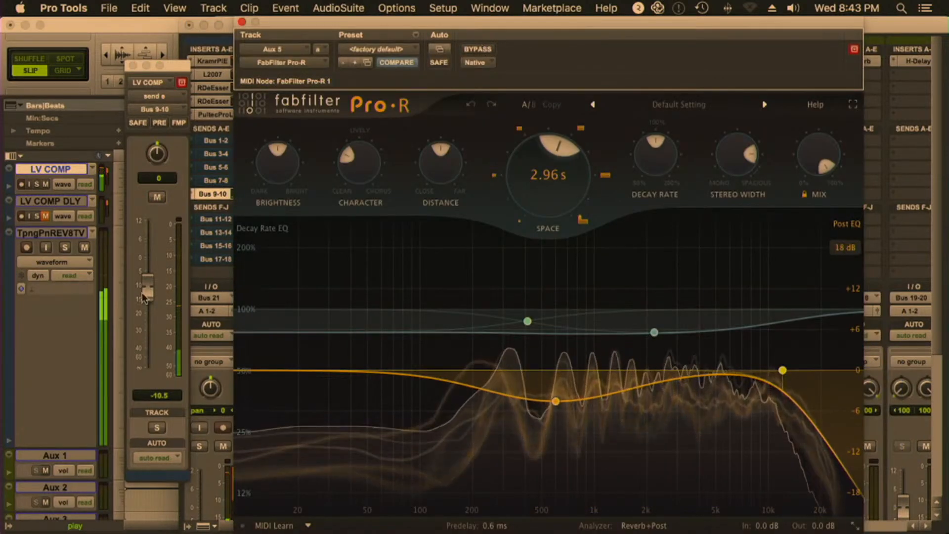
{"action": "left_click_drag", "start_coordinate": [144, 293], "coordinate": [144, 280]}
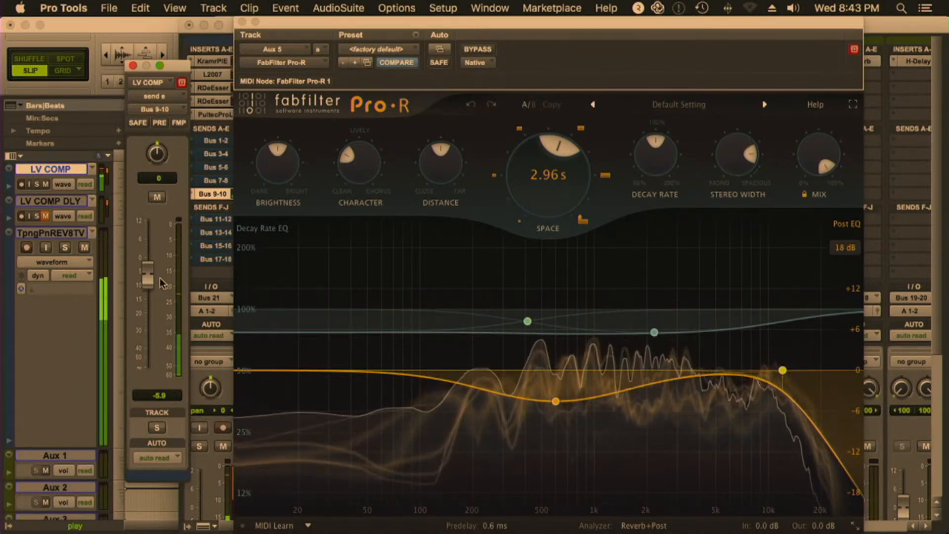
{"action": "left_click_drag", "start_coordinate": [153, 278], "coordinate": [153, 282]}
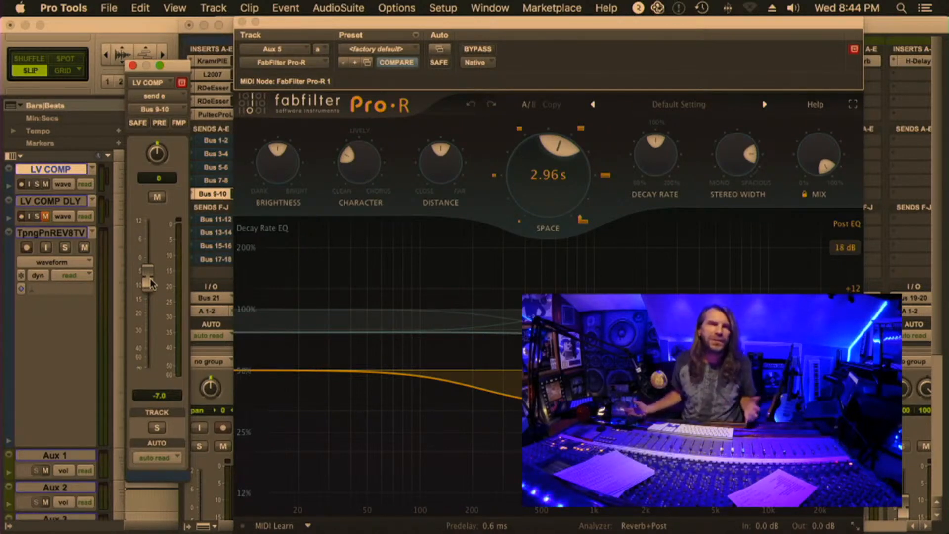
{"action": "key", "text": "space"}
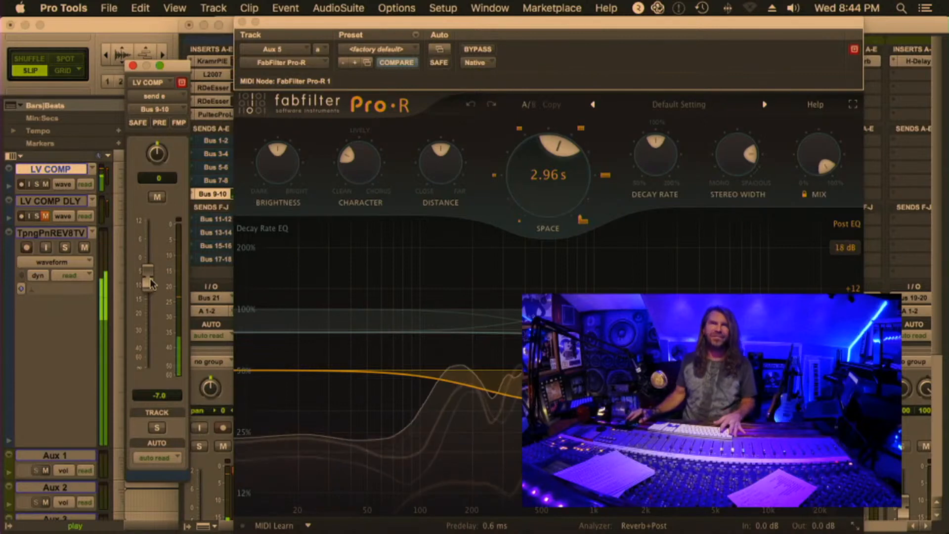
Close Pro-R and switch LV COMP from the Bus 9-10 send to the unmuted Bus 11-12 send
{"action": "left_click", "coordinate": [242, 23]}
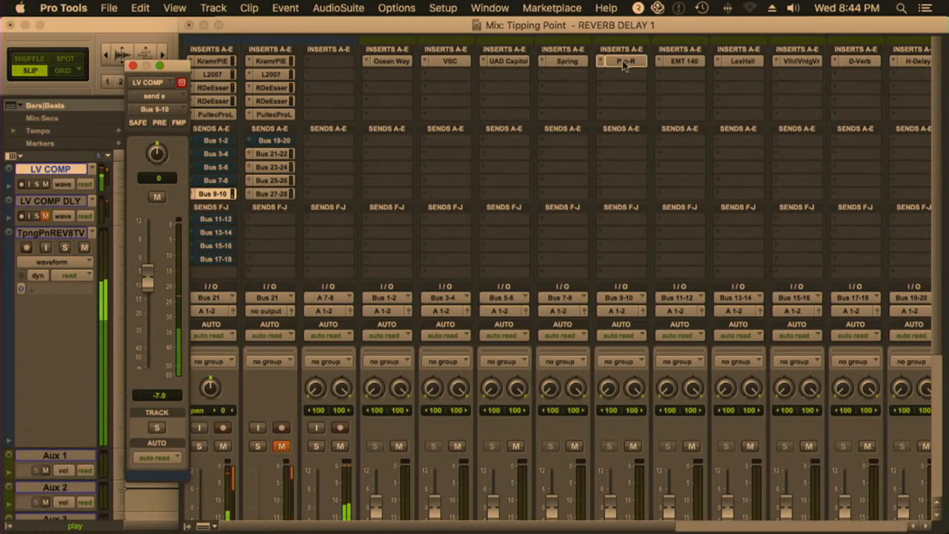
{"action": "left_click", "coordinate": [220, 192], "text": "ctrl+super"}
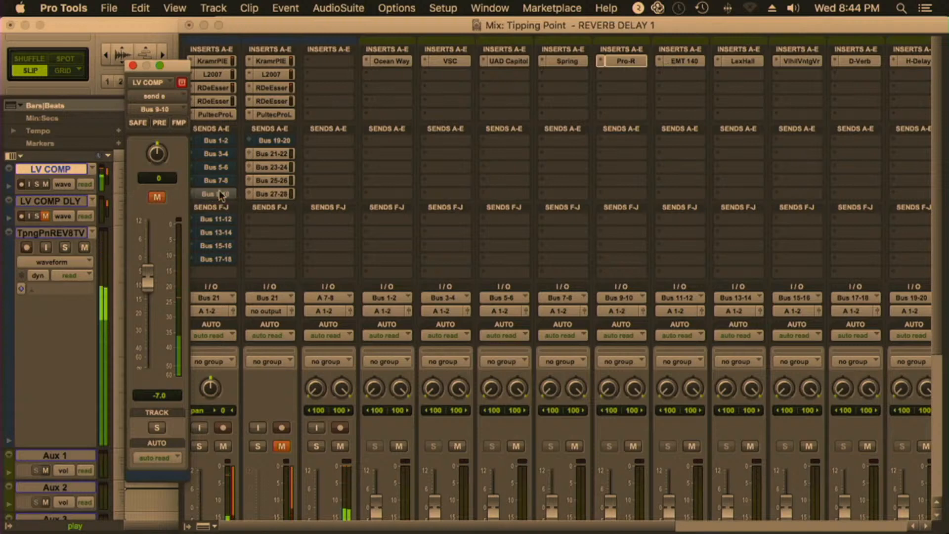
{"action": "left_click", "coordinate": [213, 217]}
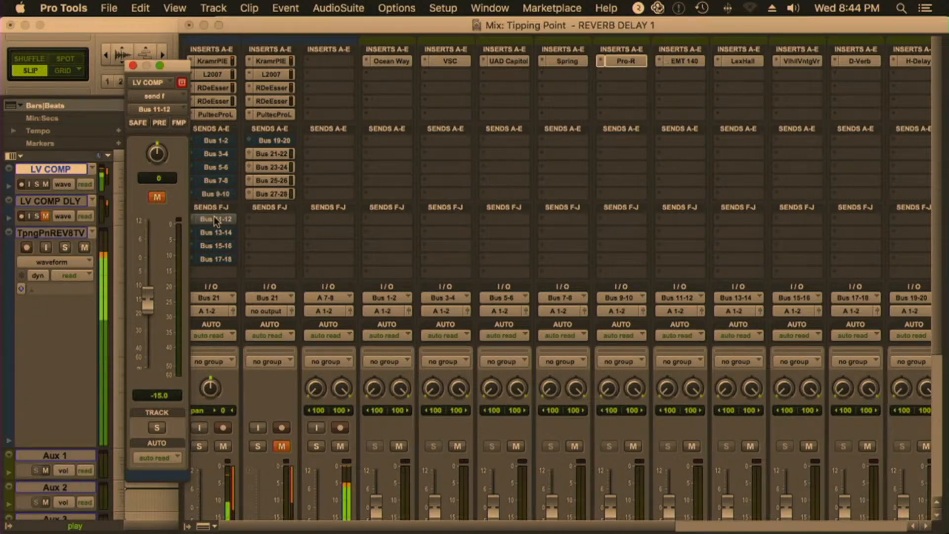
Open the EMT 140 on Aux 6, raise the Bus 11-12 send level to -13.1 dB and close the plug-in
{"action": "left_click", "coordinate": [662, 60]}
{"action": "left_click_drag", "start_coordinate": [147, 313], "coordinate": [147, 306]}
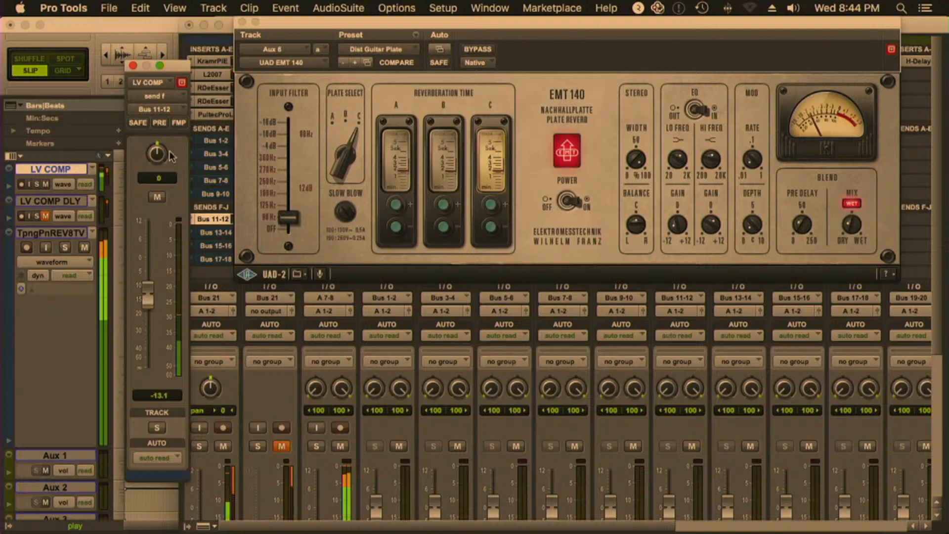
{"action": "left_click", "coordinate": [242, 22]}
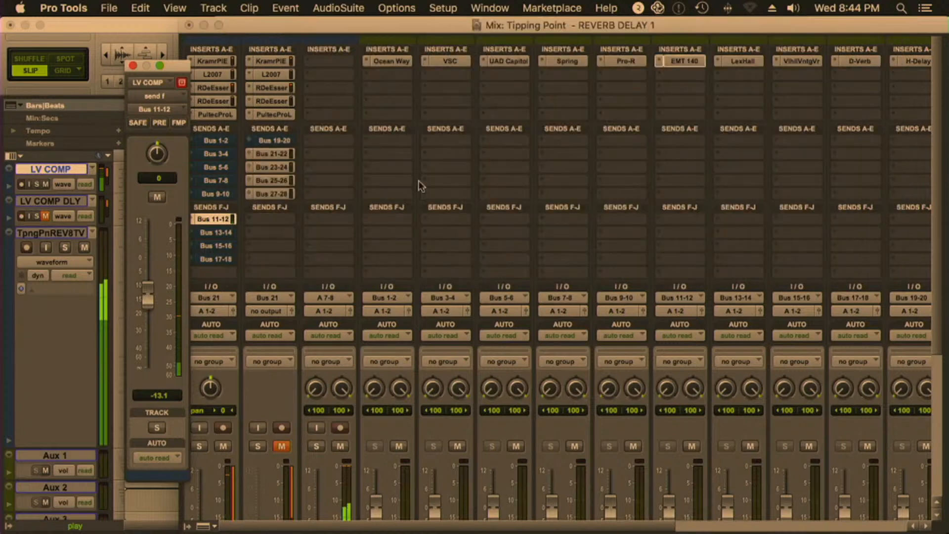
Open the Lexicon Hall on Aux 7 and switch LV COMP from the Bus 11-12 send to the unmuted Bus 13-14 send
{"action": "left_click", "coordinate": [742, 62]}
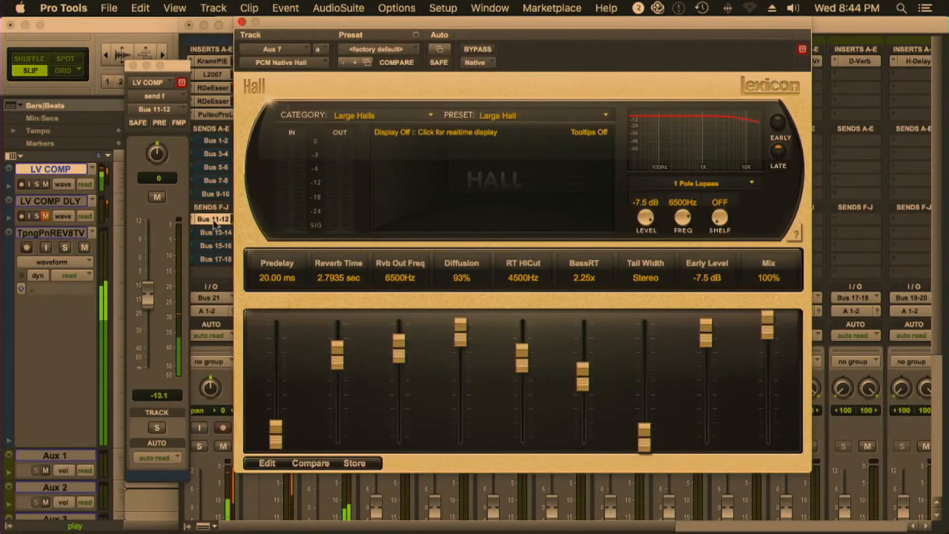
{"action": "left_click", "coordinate": [218, 232]}
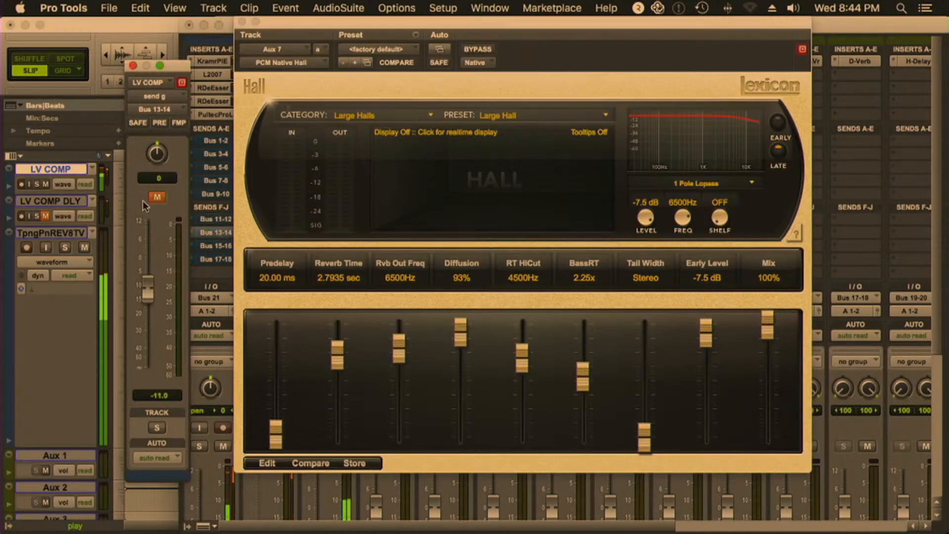
{"action": "left_click", "coordinate": [155, 197]}
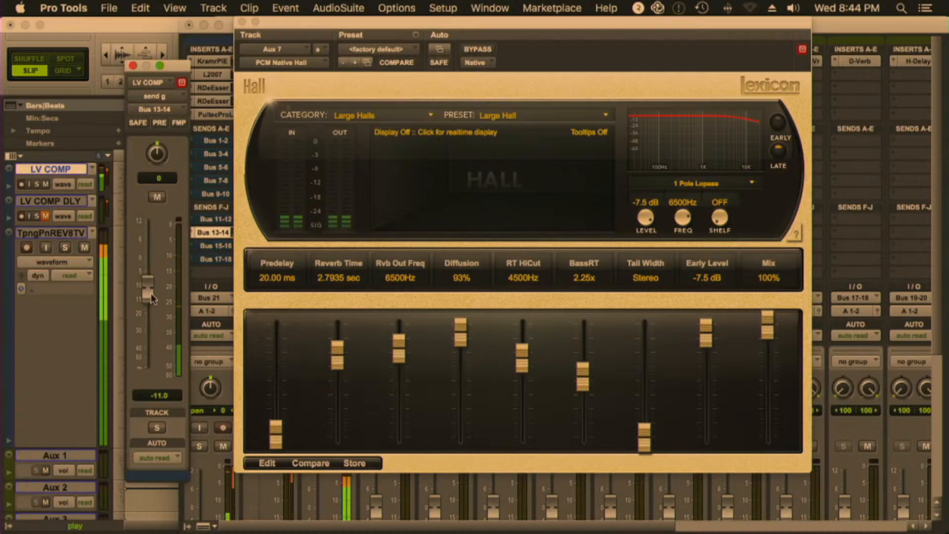
Raise the Bus 13-14 send level to -8.6 dB, mute the send after listening and close its window
{"action": "left_click_drag", "start_coordinate": [150, 291], "coordinate": [148, 288]}
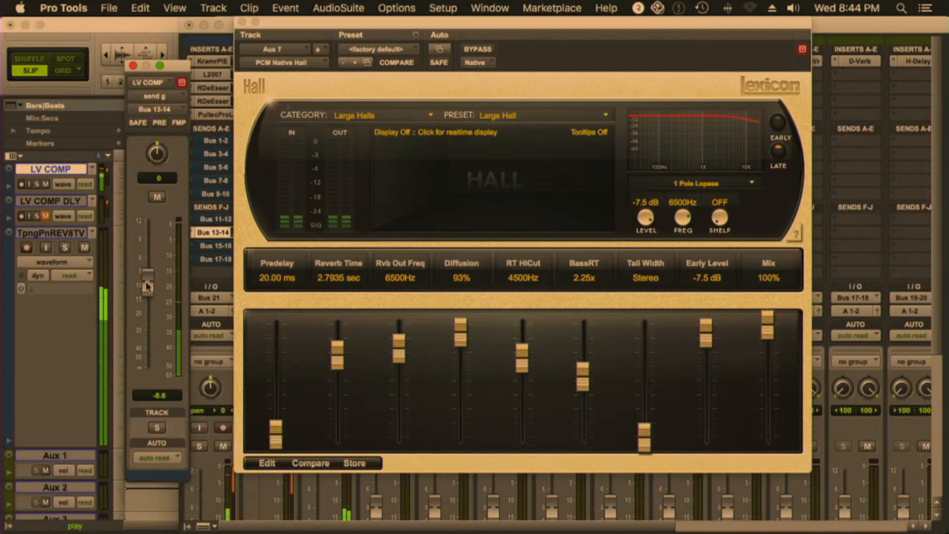
{"action": "left_click", "coordinate": [157, 198]}
{"action": "left_click", "coordinate": [132, 66]}
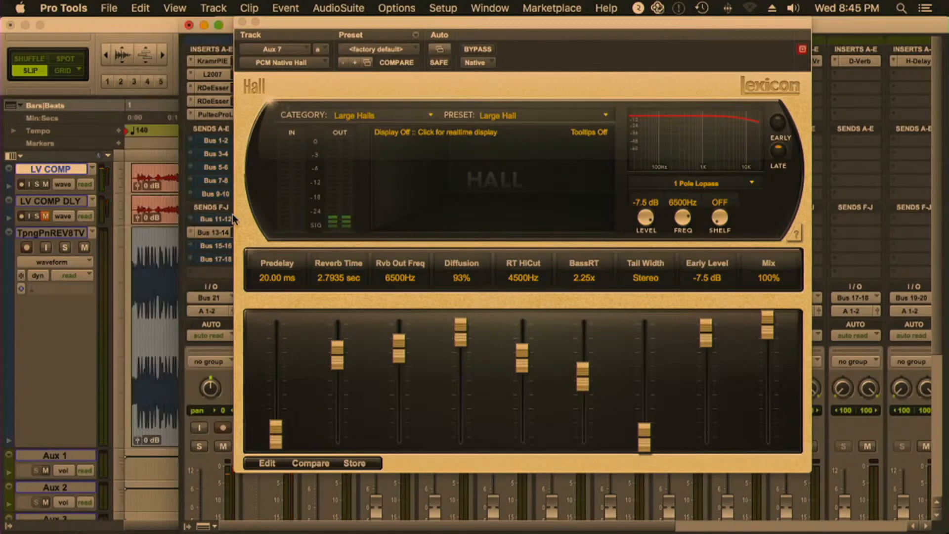
Open and unmute the Bus 15-16 send of LV COMP, and replace the Lexicon Hall window with ValhallaVintageVerb on Aux 8
{"action": "left_click", "coordinate": [210, 245]}
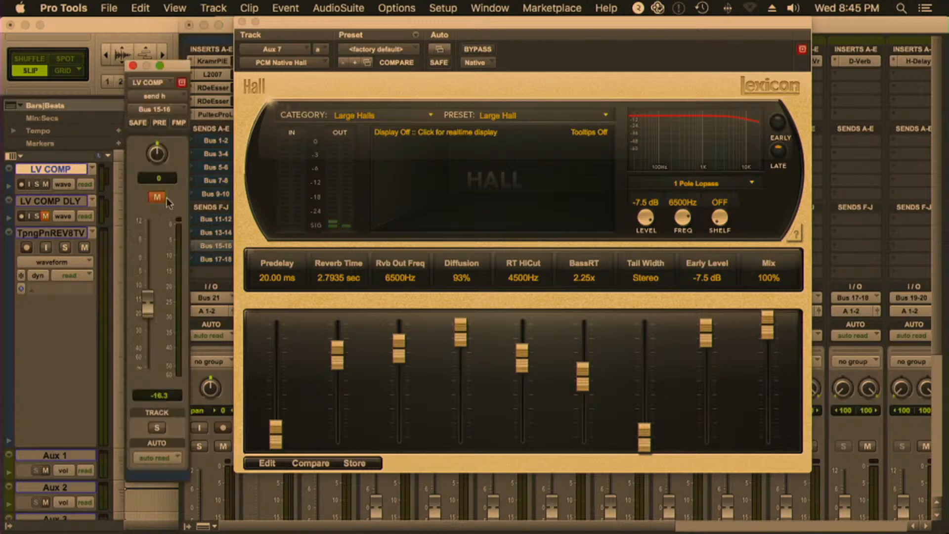
{"action": "left_click", "coordinate": [243, 23]}
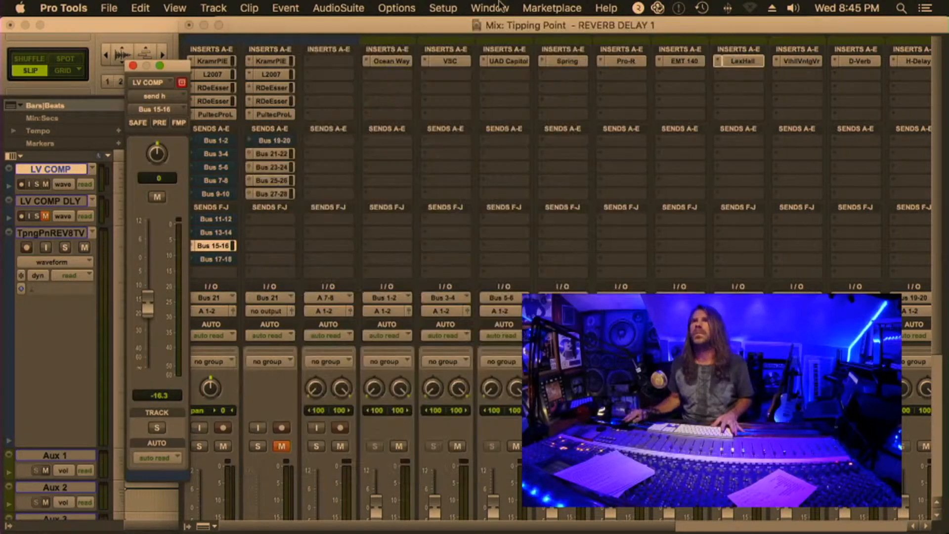
{"action": "left_click", "coordinate": [799, 66]}
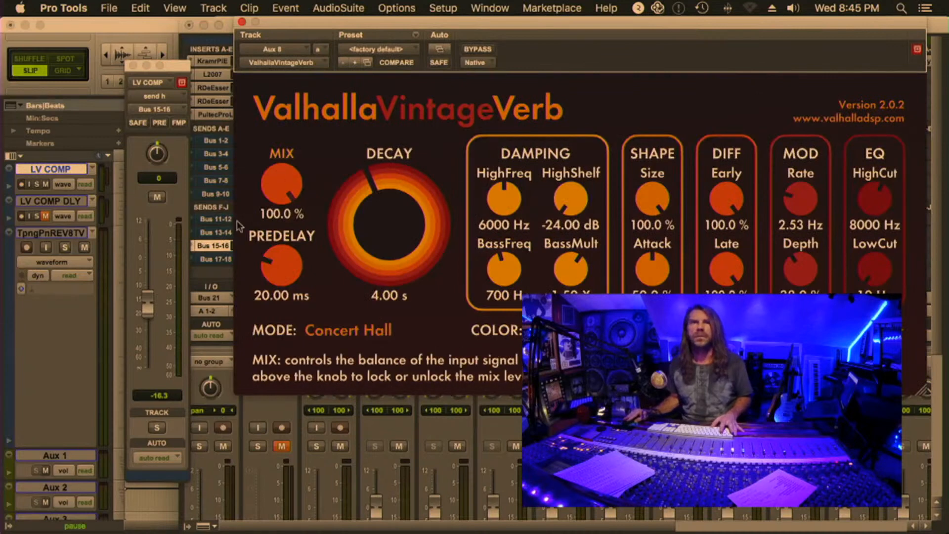
Resume playback, solo and unsolo LV COMP to hear the Valhalla reverb, and set the Bus 15-16 send level to -12.6 dB
{"action": "key", "text": "space"}
{"action": "left_click_drag", "start_coordinate": [149, 294], "coordinate": [149, 292]}
{"action": "left_click", "coordinate": [157, 427]}
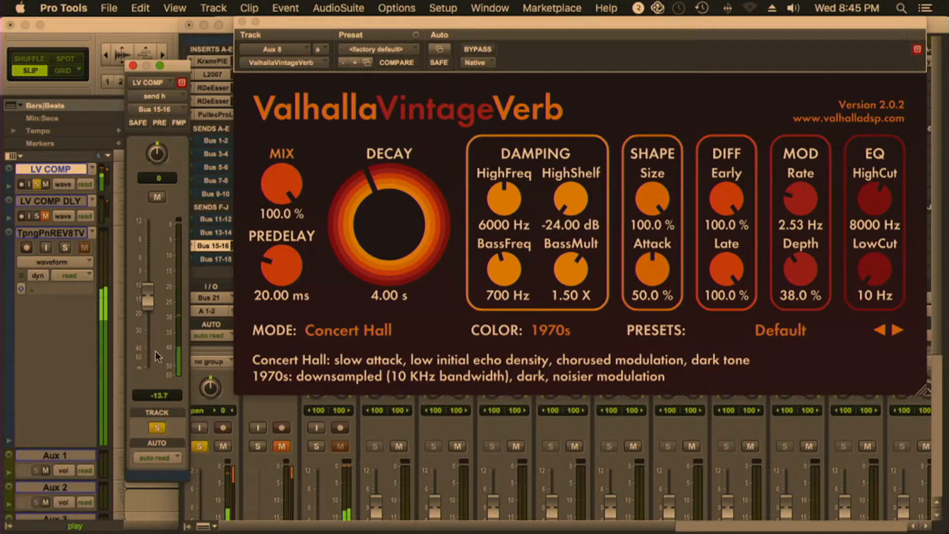
{"action": "left_click", "coordinate": [157, 428]}
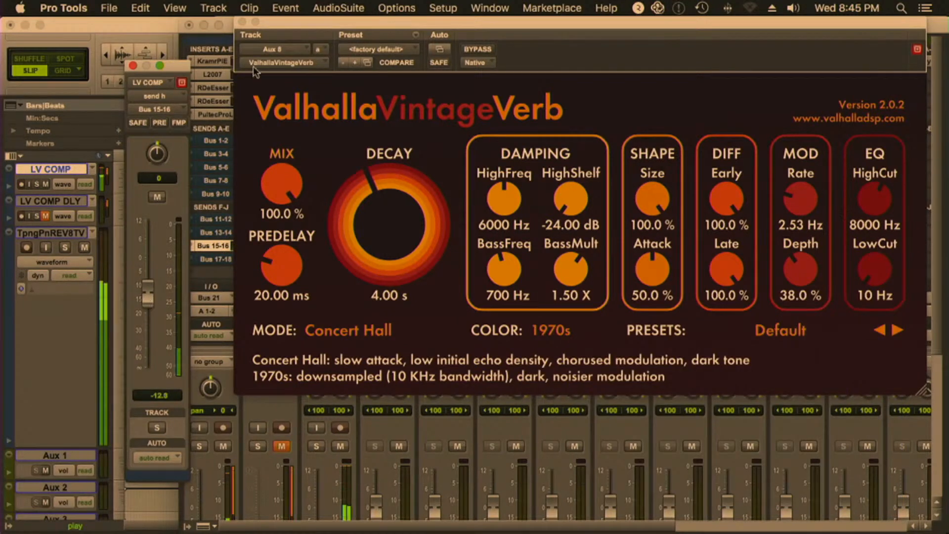
Close and bypass ValhallaVintageVerb, mute the Bus 15-16 send on LV COMP and unmute Bus 17-18
{"action": "left_click", "coordinate": [242, 21]}
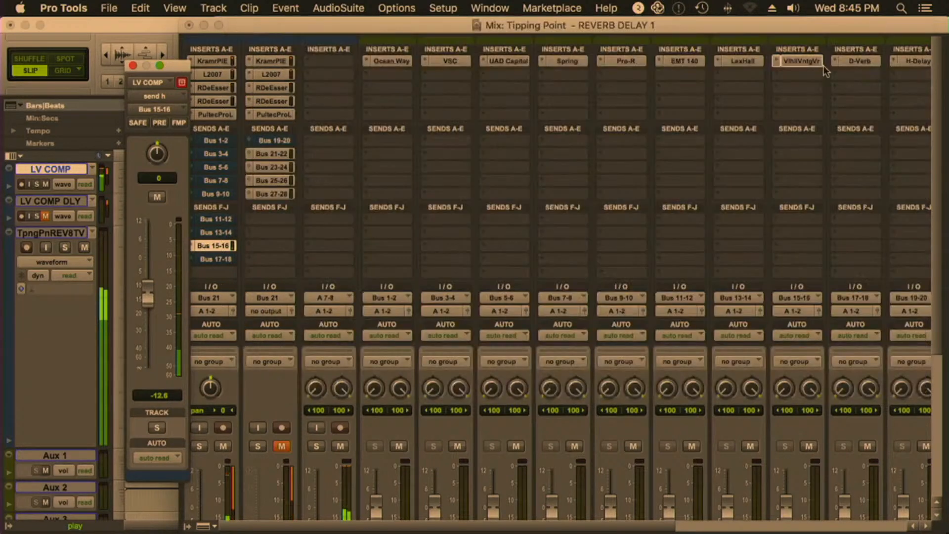
{"action": "left_click", "coordinate": [791, 61], "text": "super"}
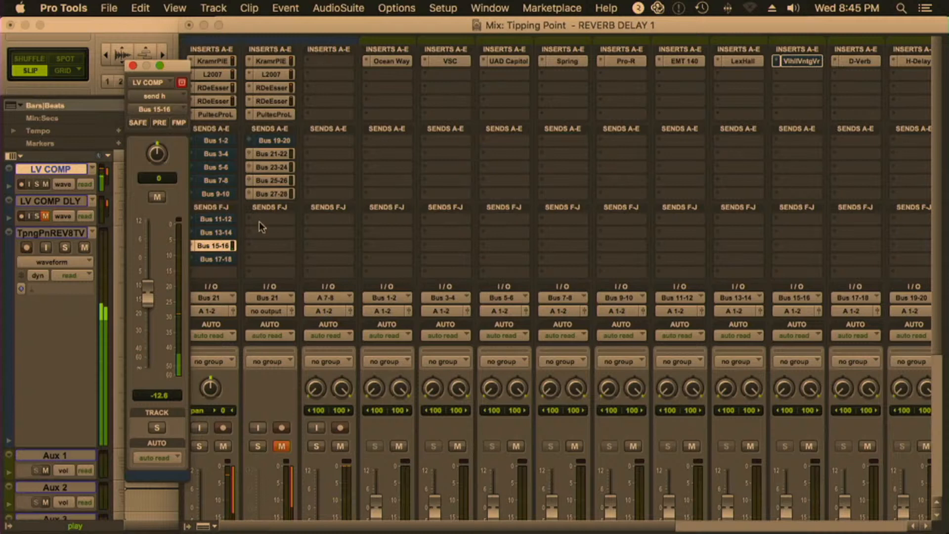
{"action": "left_click", "coordinate": [213, 259], "text": "ctrl+super"}
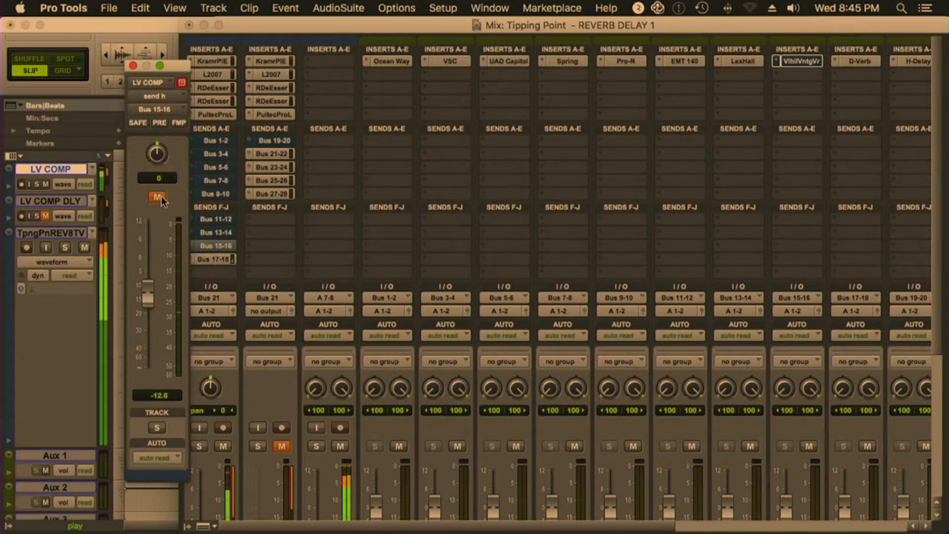
{"action": "left_click", "coordinate": [213, 246], "text": "ctrl+super"}
{"action": "left_click", "coordinate": [224, 244], "text": "ctrl+super"}
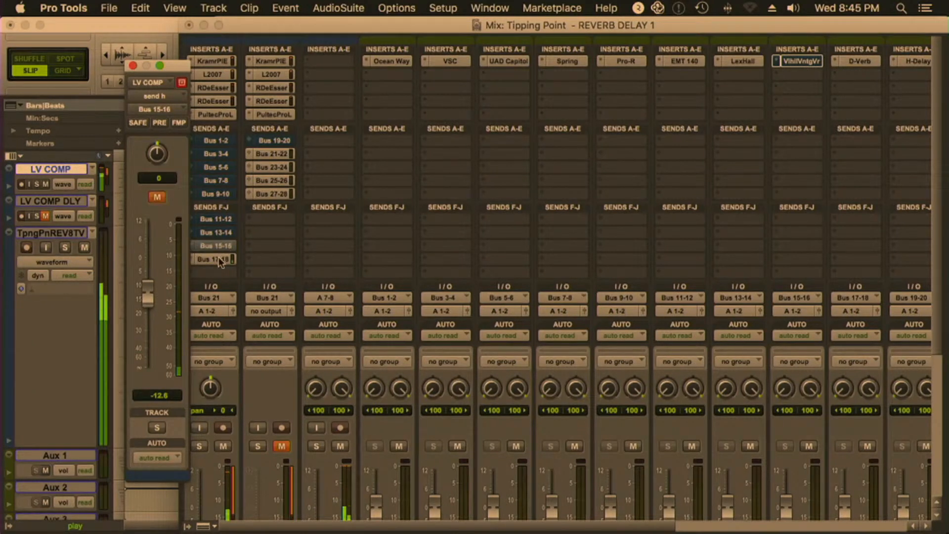
Open the Bus 17-18 send and D-Verb on Aux 9, and raise the send level to -3.3 dB
{"action": "left_click", "coordinate": [218, 258]}
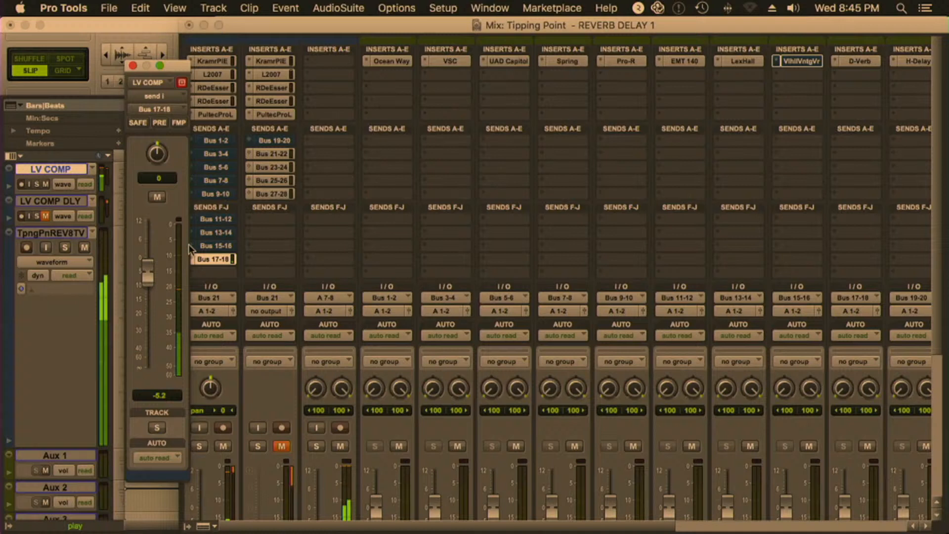
{"action": "left_click", "coordinate": [860, 61]}
{"action": "left_click_drag", "start_coordinate": [148, 280], "coordinate": [144, 272]}
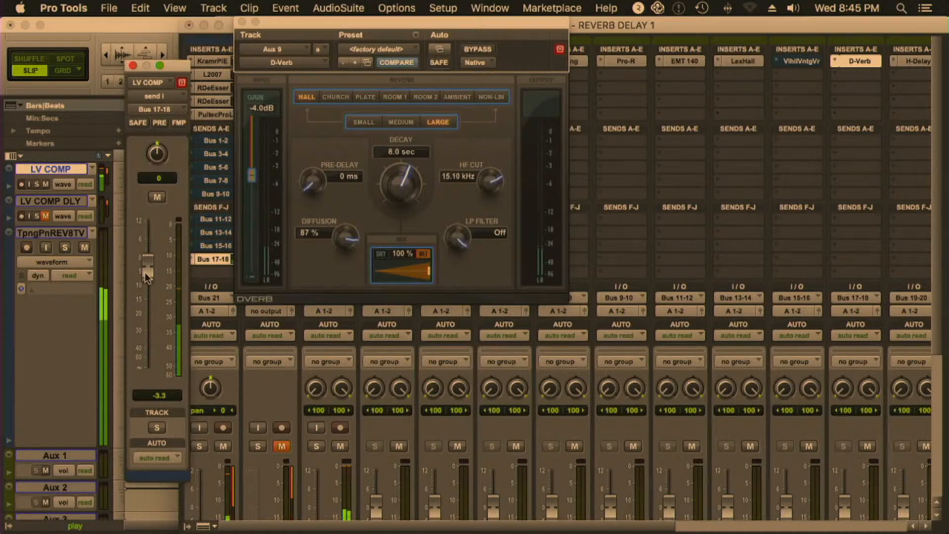
{"action": "left_click", "coordinate": [449, 271]}
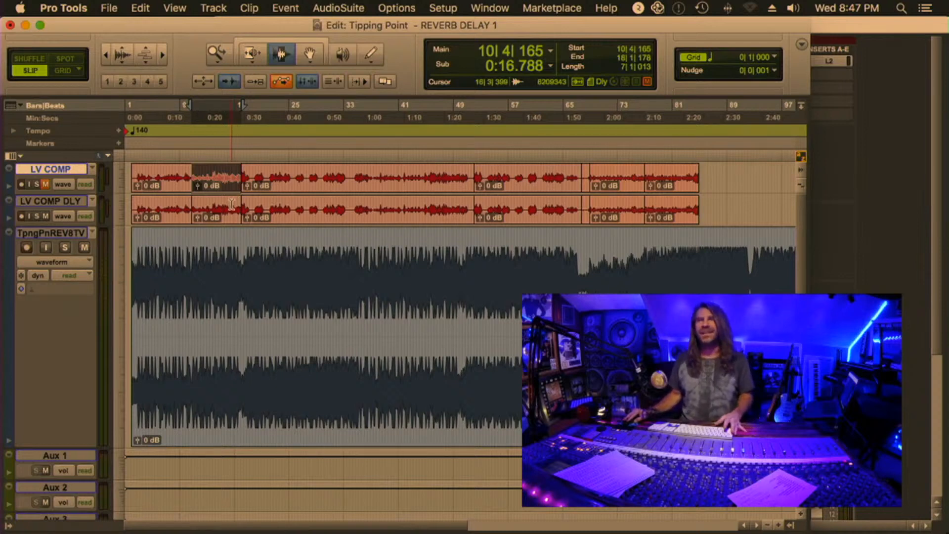
Play the selected vocal section, unmute LV COMP in the mixer and start muting the LV COMP DLY sends with Bus 19-20 and Bus 21-22
{"action": "key", "text": "space"}
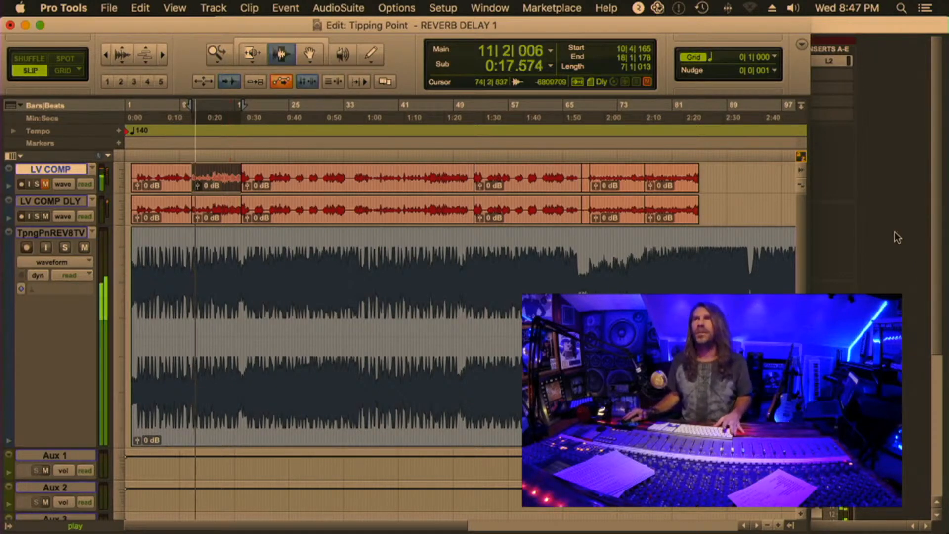
{"action": "key", "text": "super+equal"}
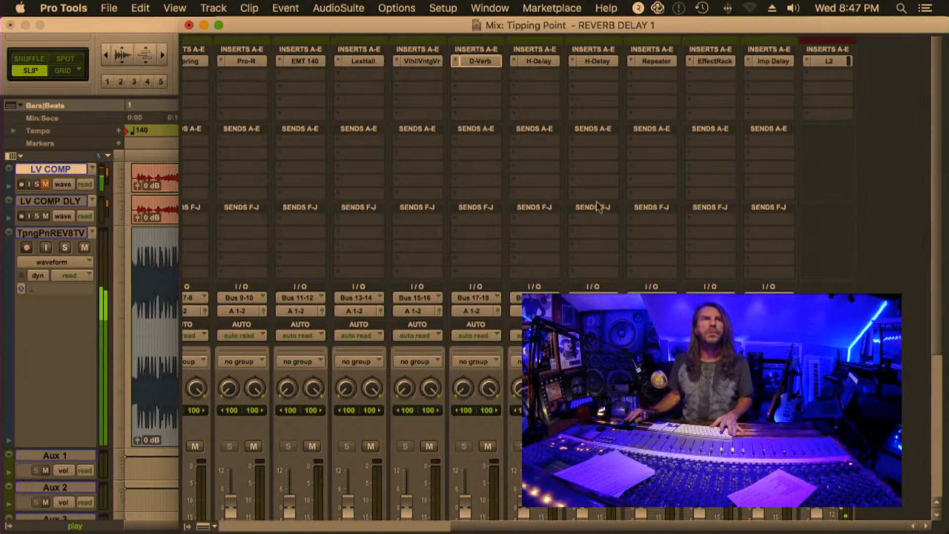
{"action": "scroll", "coordinate": [873, 230], "scroll_direction": "left", "scroll_amount": 10}
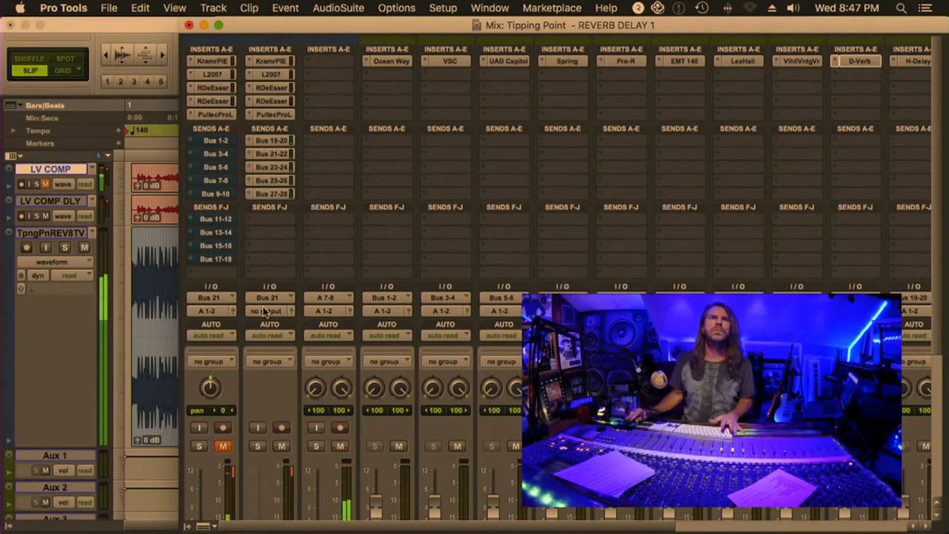
{"action": "left_click", "coordinate": [314, 313]}
{"action": "left_click", "coordinate": [601, 248]}
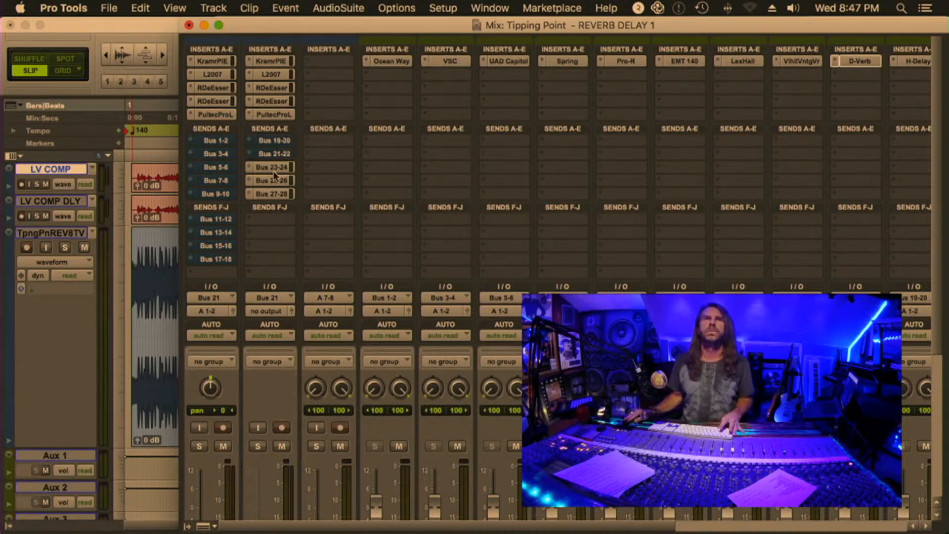
Open the LV COMP DLY Bus 19-20 send as the only unmuted delay send and start playback
{"action": "left_click", "coordinate": [278, 141]}
{"action": "key", "text": "space"}
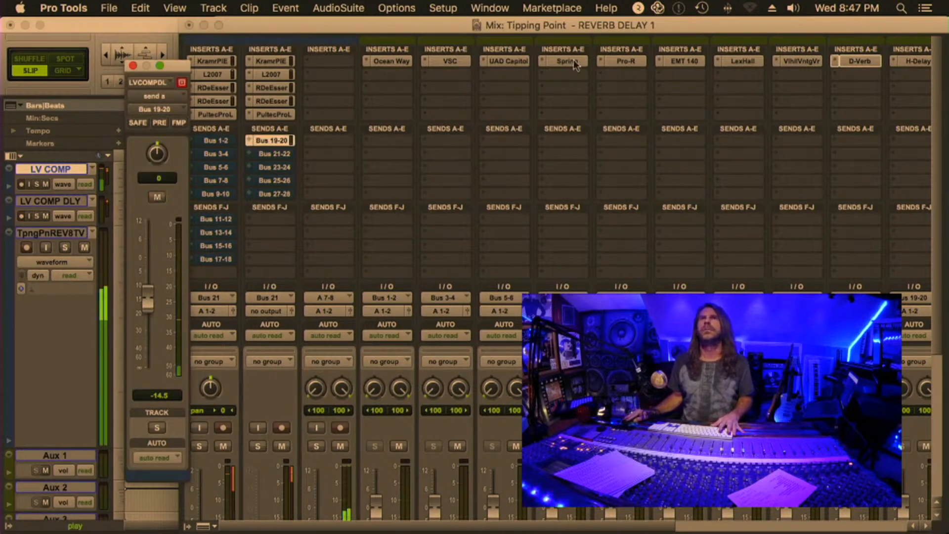
{"action": "left_click", "coordinate": [856, 58]}
{"action": "left_click", "coordinate": [856, 58]}
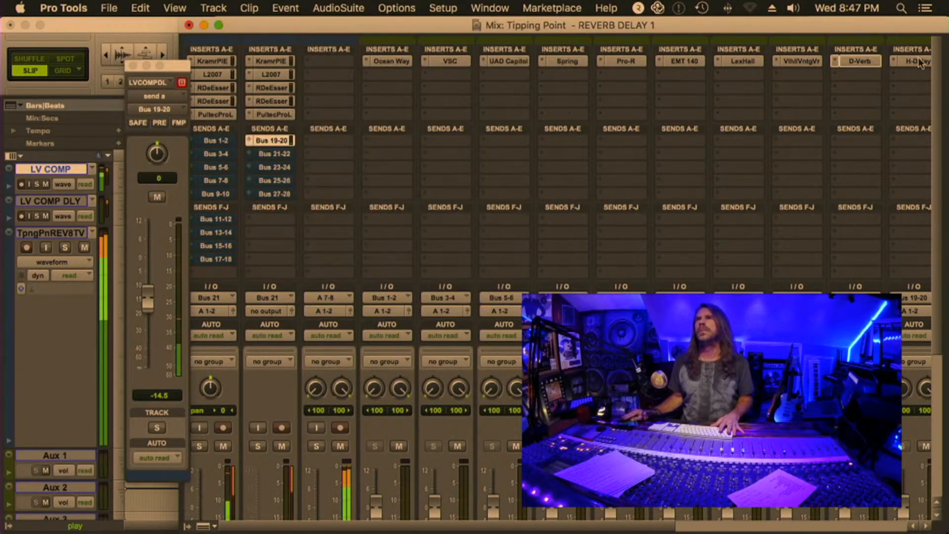
Open H-Delay on Aux 10 and audition it in playback with the Bus 19-20 send raised to -12.6 dB
{"action": "left_click", "coordinate": [917, 61]}
{"action": "left_click_drag", "start_coordinate": [339, 18], "coordinate": [480, 83]}
{"action": "left_click", "coordinate": [148, 296]}
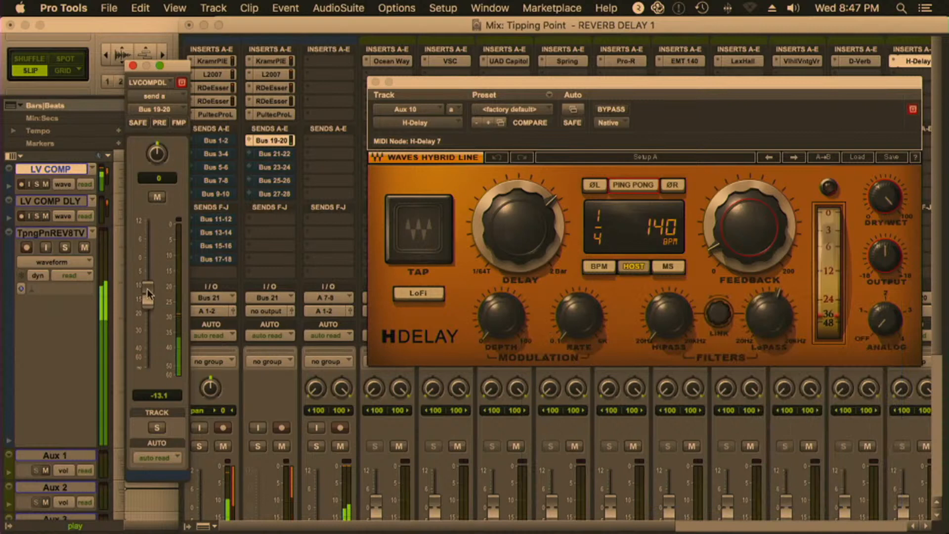
{"action": "scroll", "coordinate": [287, 255], "scroll_direction": "right", "scroll_amount": 5}
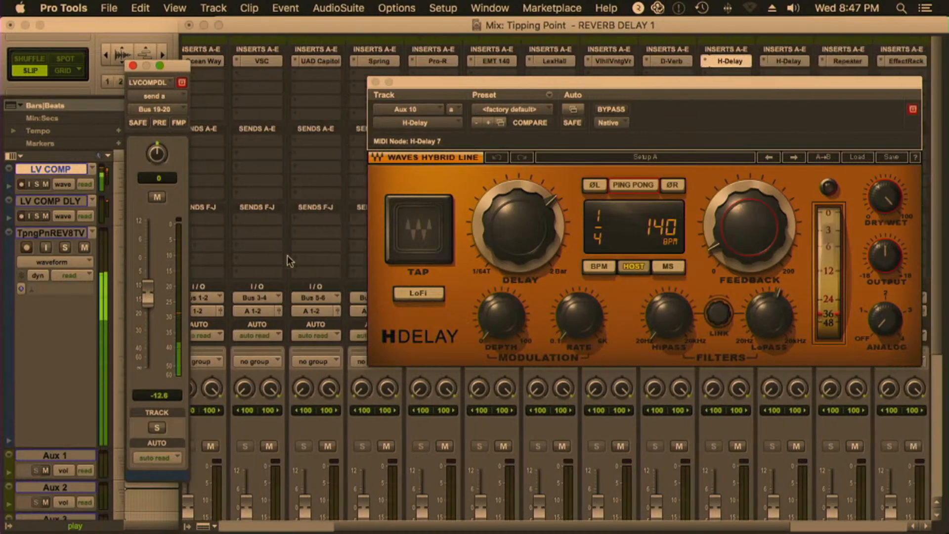
{"action": "scroll", "coordinate": [286, 255], "scroll_direction": "right", "scroll_amount": 1}
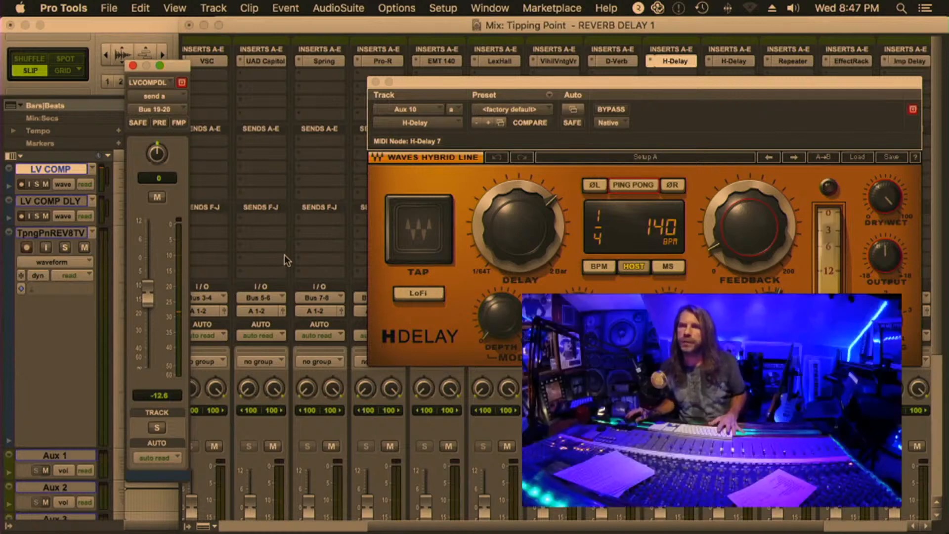
{"action": "key", "text": "space"}
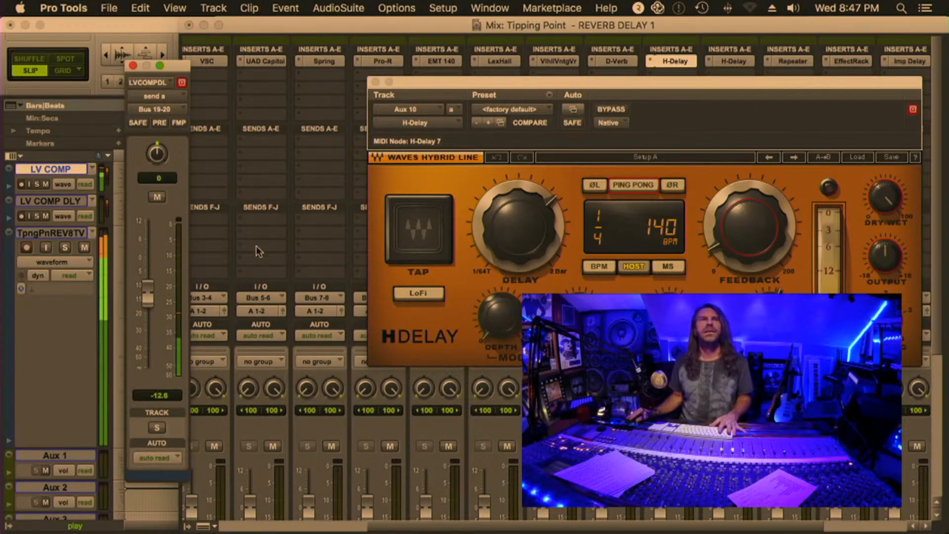
Close H-Delay on Aux 10, mute the LV COMP DLY Bus 19-20 send and open the Bus 21-22 send
{"action": "left_click", "coordinate": [675, 62]}
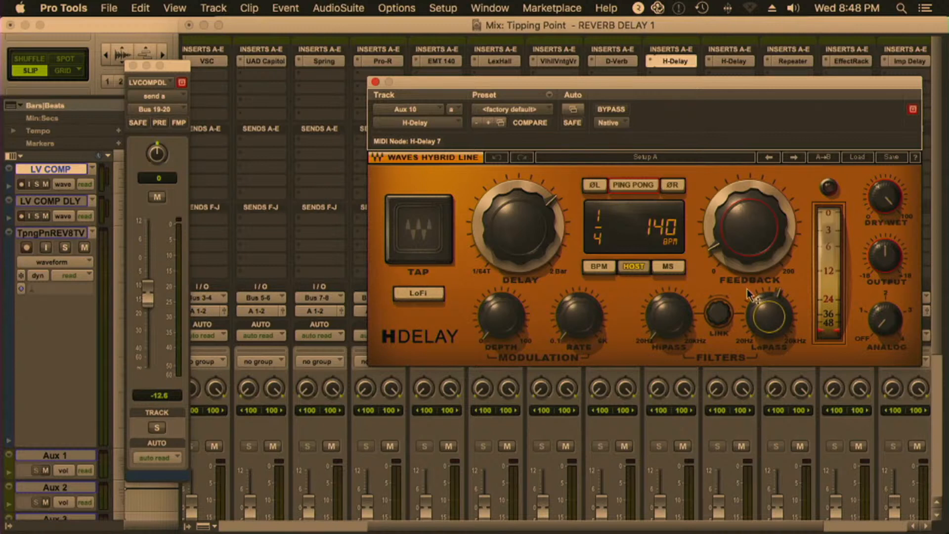
{"action": "key", "text": "space"}
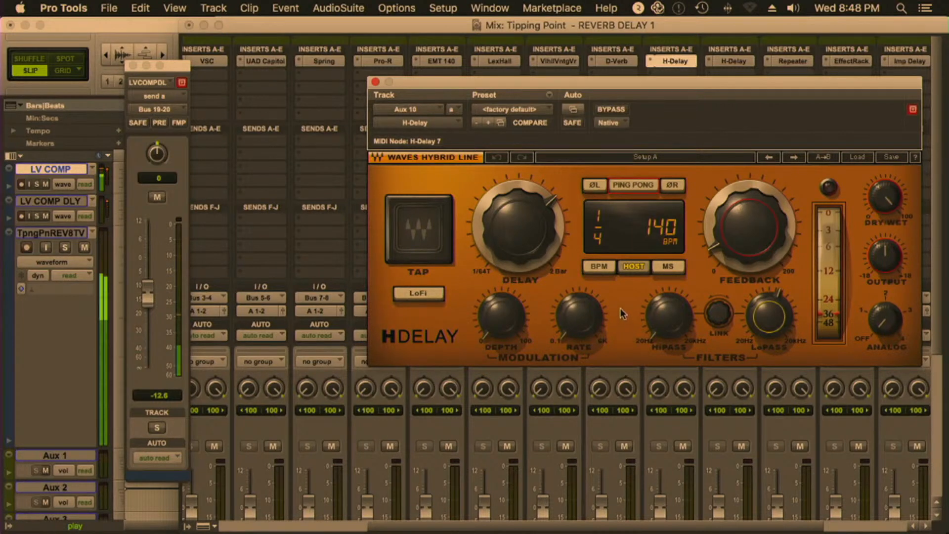
{"action": "left_click", "coordinate": [662, 62]}
{"action": "scroll", "coordinate": [586, 207], "scroll_direction": "left", "scroll_amount": 5}
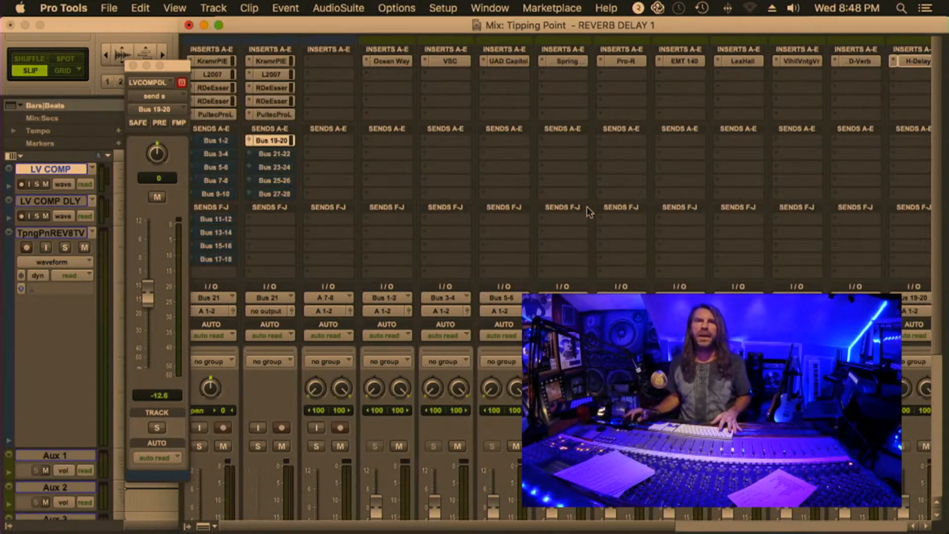
{"action": "left_click", "coordinate": [276, 139], "text": "ctrl+super"}
{"action": "left_click", "coordinate": [275, 154]}
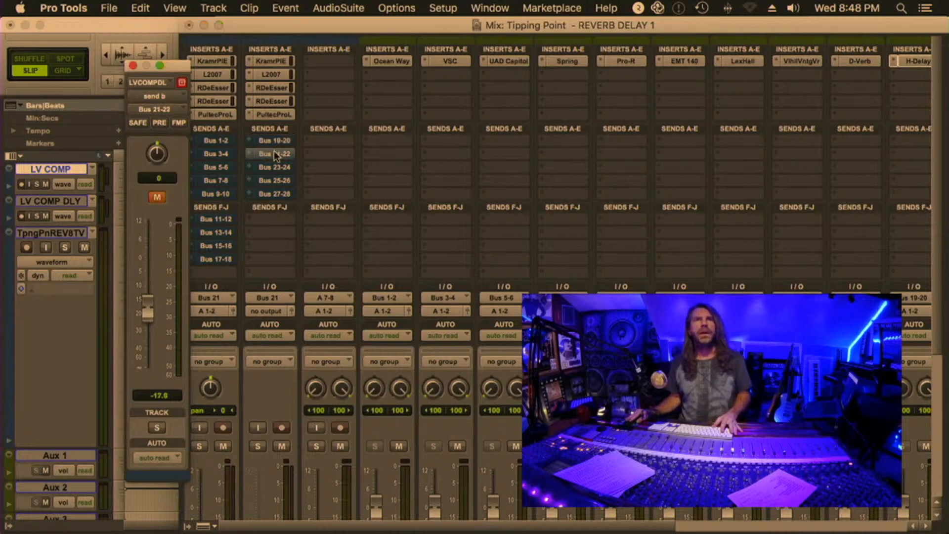
Open H-Delay on Aux 11 during playback and raise the unmuted Bus 21-22 send to -13.7 dB
{"action": "scroll", "coordinate": [695, 114], "scroll_direction": "right", "scroll_amount": 5}
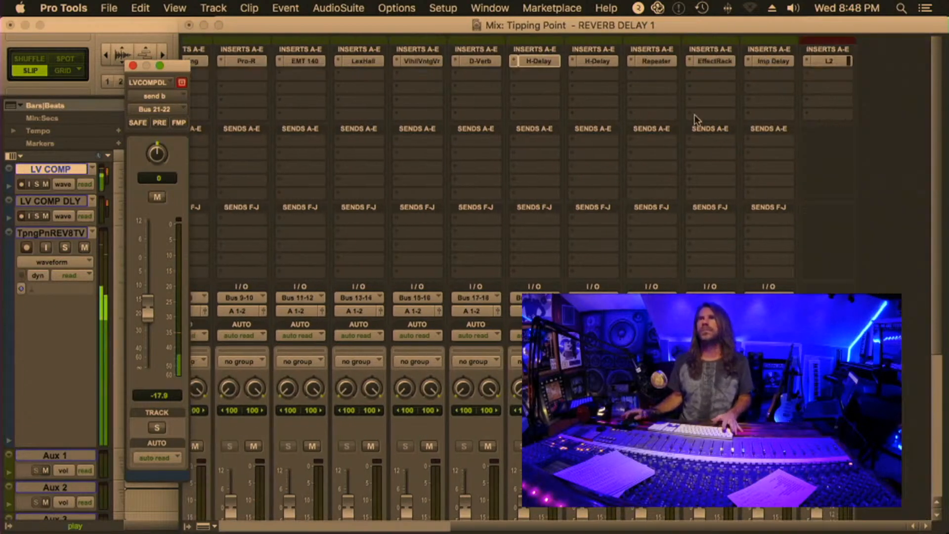
{"action": "left_click", "coordinate": [597, 61]}
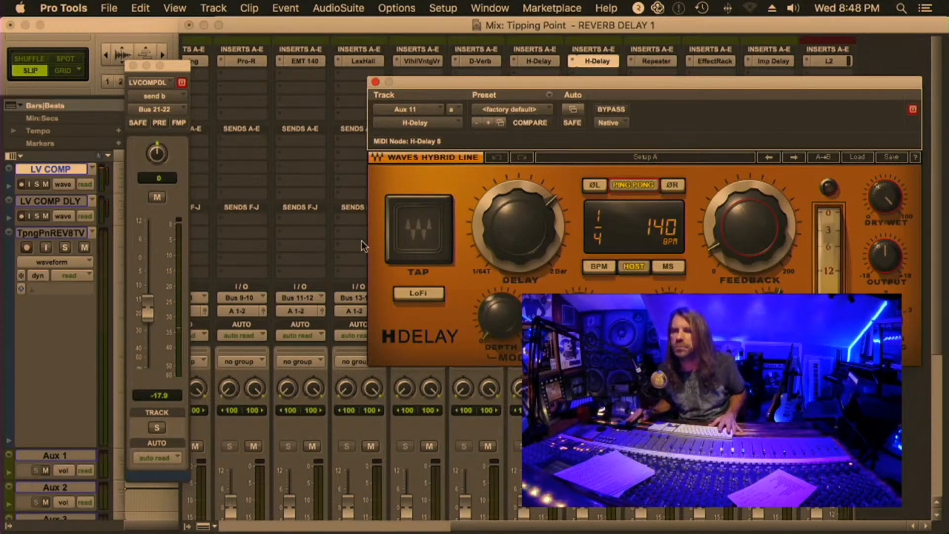
{"action": "key", "text": "space"}
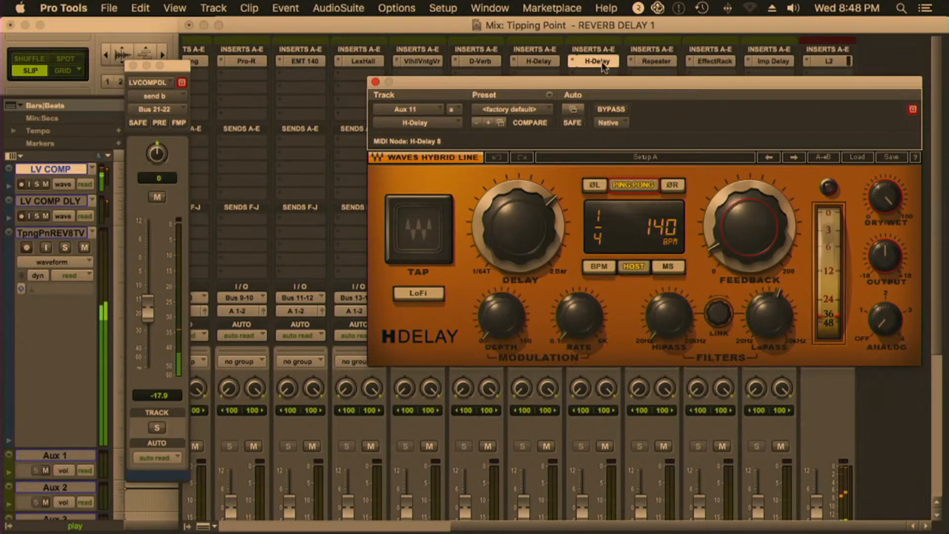
{"action": "left_click_drag", "start_coordinate": [148, 313], "coordinate": [149, 301]}
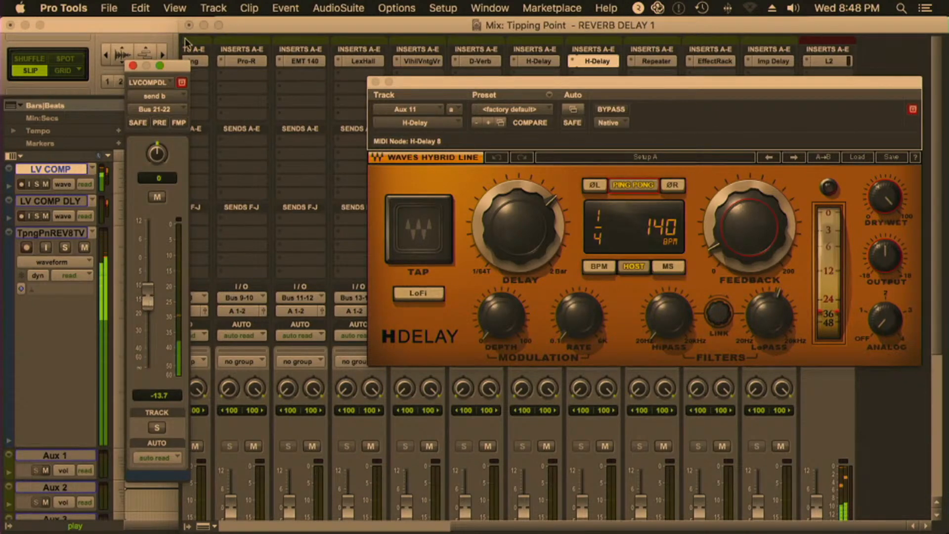
{"action": "key", "text": "super+equal"}
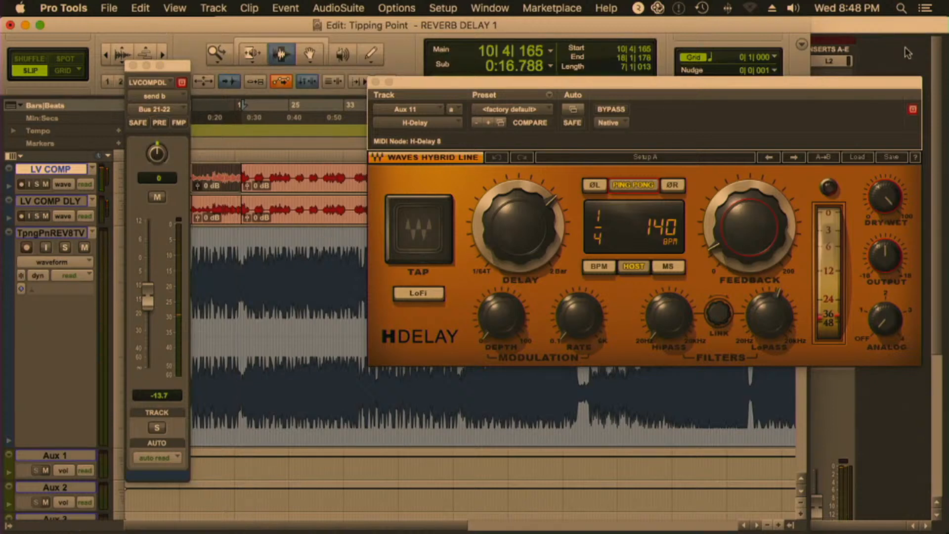
{"action": "key", "text": "super+equal"}
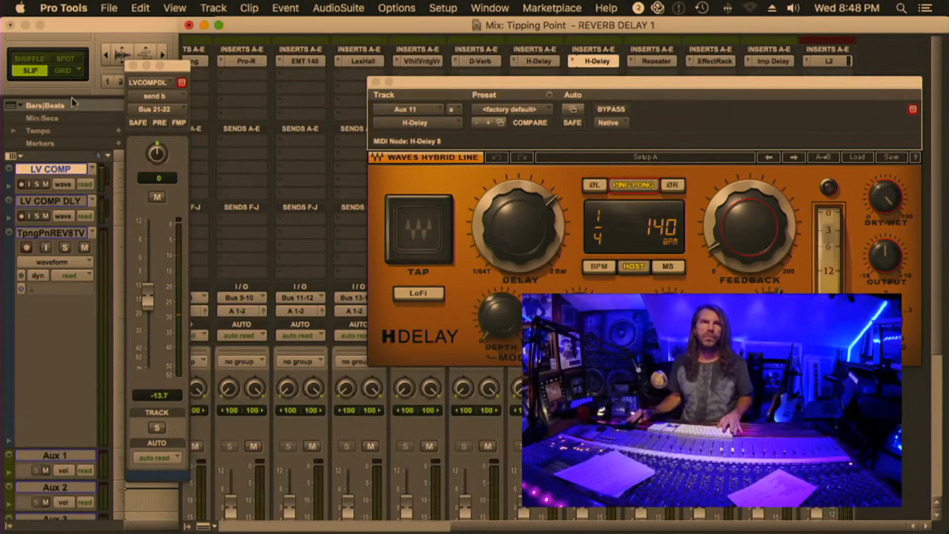
{"action": "left_click", "coordinate": [316, 155]}
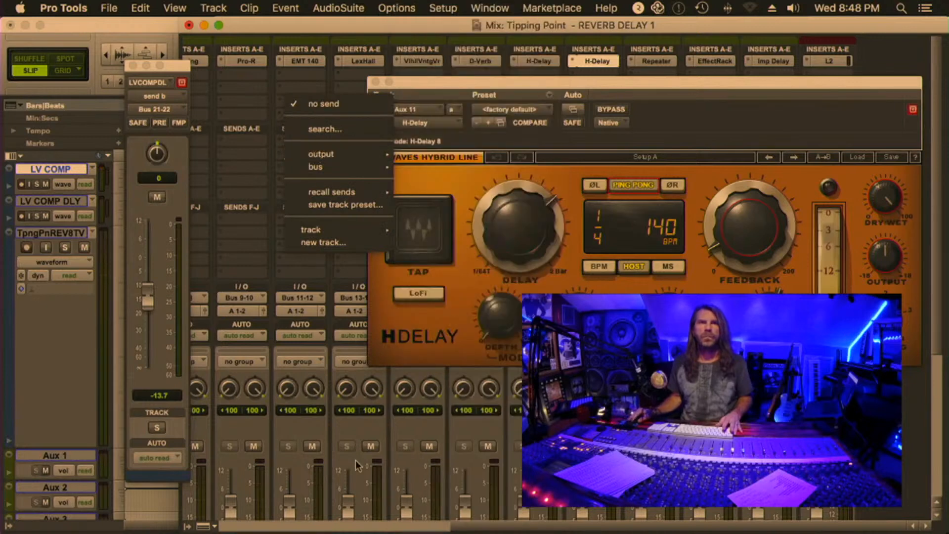
{"action": "left_click", "coordinate": [917, 440]}
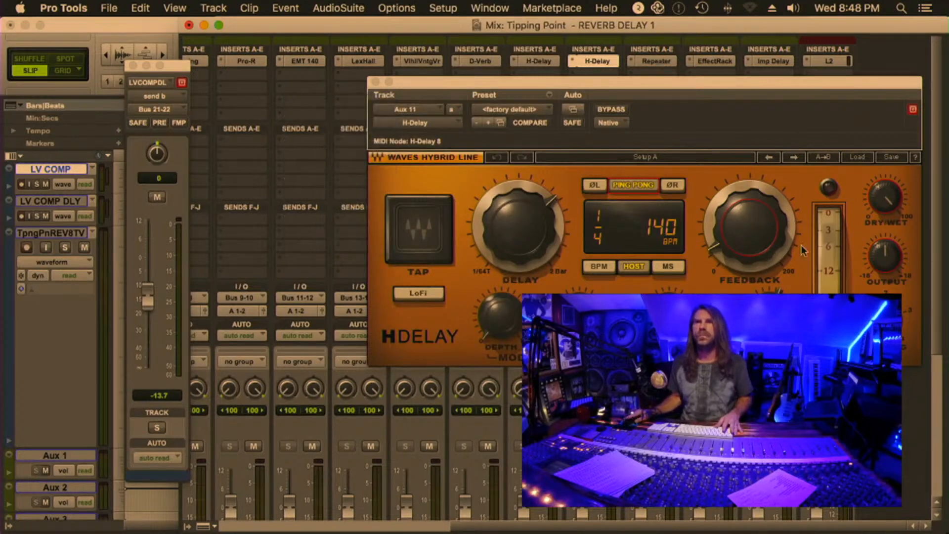
Mute the Bus 21-22 send on LV COMP DLY, and unmute and open the Bus 23-24 send feeding Repeater
{"action": "scroll", "coordinate": [912, 407], "scroll_direction": "left", "scroll_amount": 10}
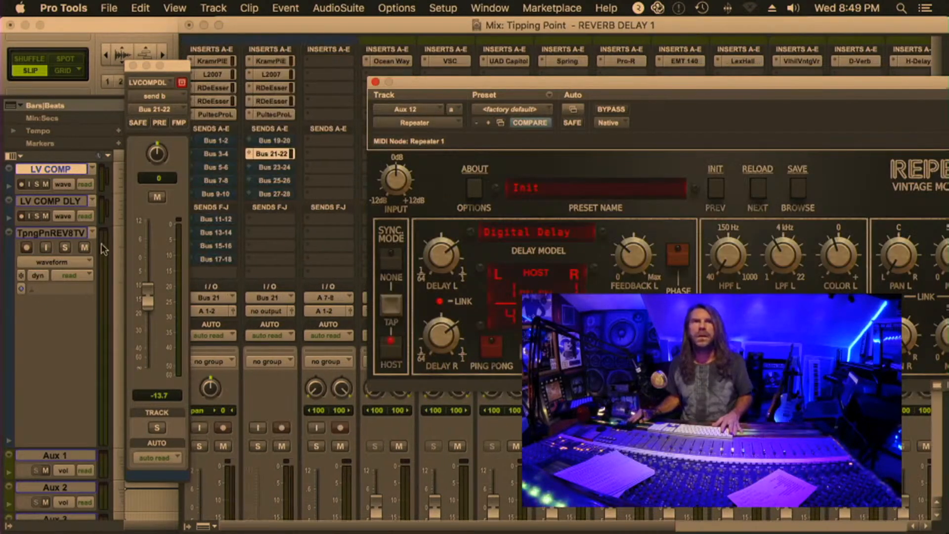
{"action": "left_click", "coordinate": [271, 152], "text": "super"}
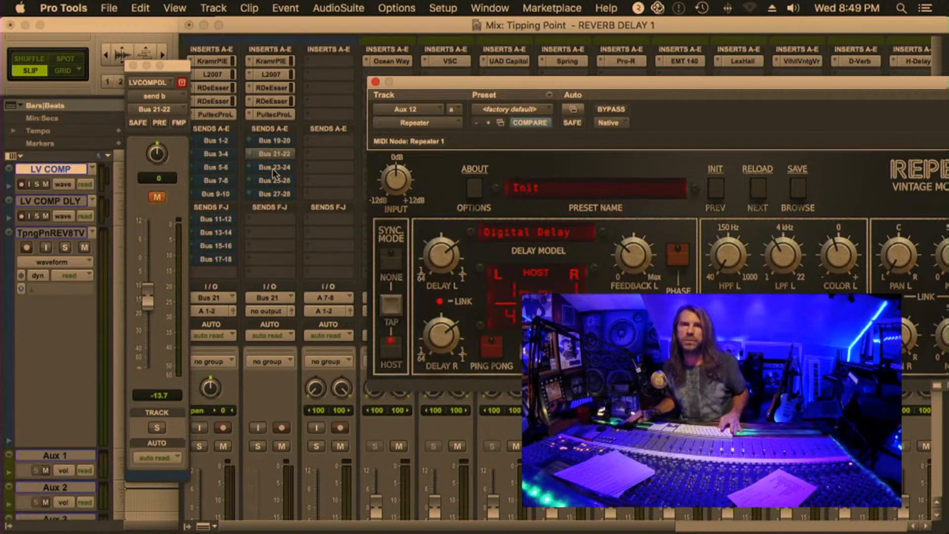
{"action": "left_click", "coordinate": [159, 198]}
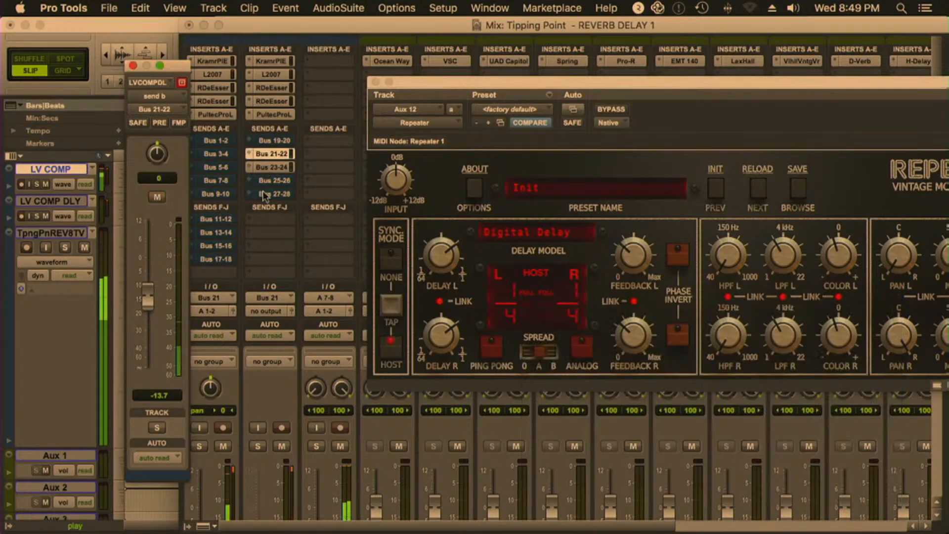
{"action": "left_click", "coordinate": [271, 151], "text": "super"}
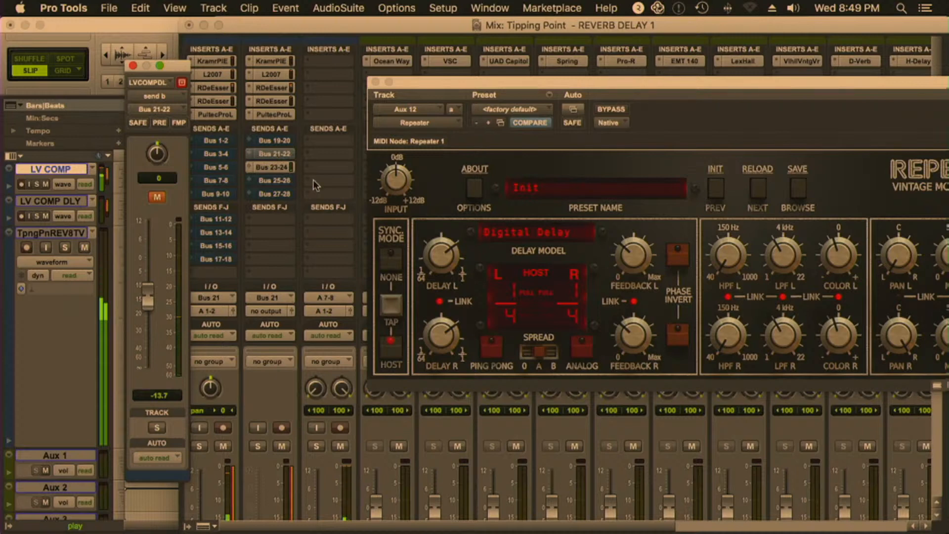
{"action": "left_click", "coordinate": [268, 167]}
Audition Repeater with LV COMP DLY soloed, move its window away from the edit view and clear the track's solo
{"action": "left_click", "coordinate": [157, 427]}
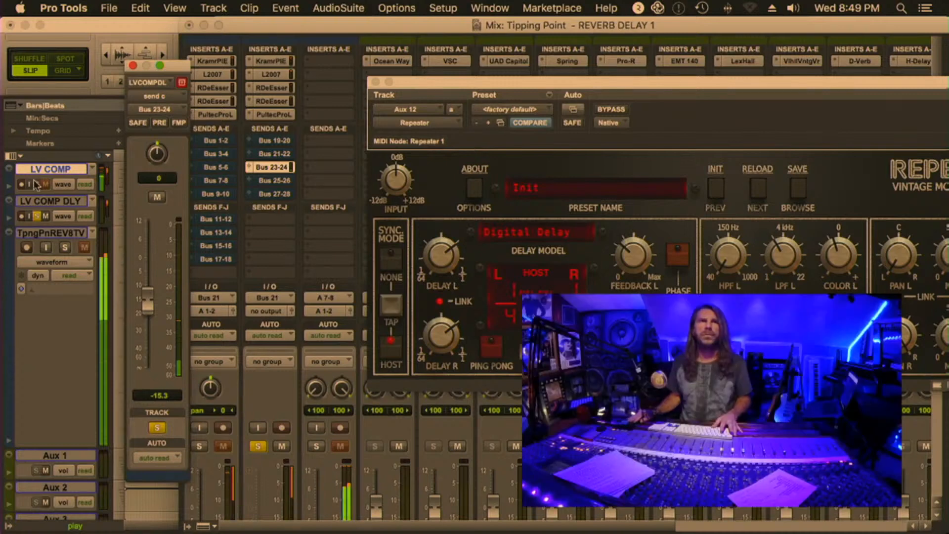
{"action": "key", "text": "super+equal"}
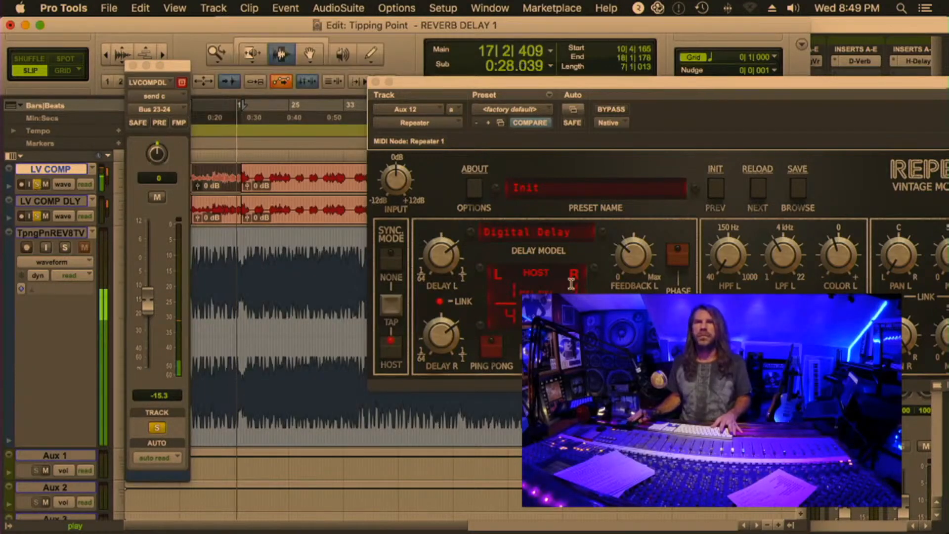
{"action": "left_click_drag", "start_coordinate": [438, 97], "coordinate": [149, 58]}
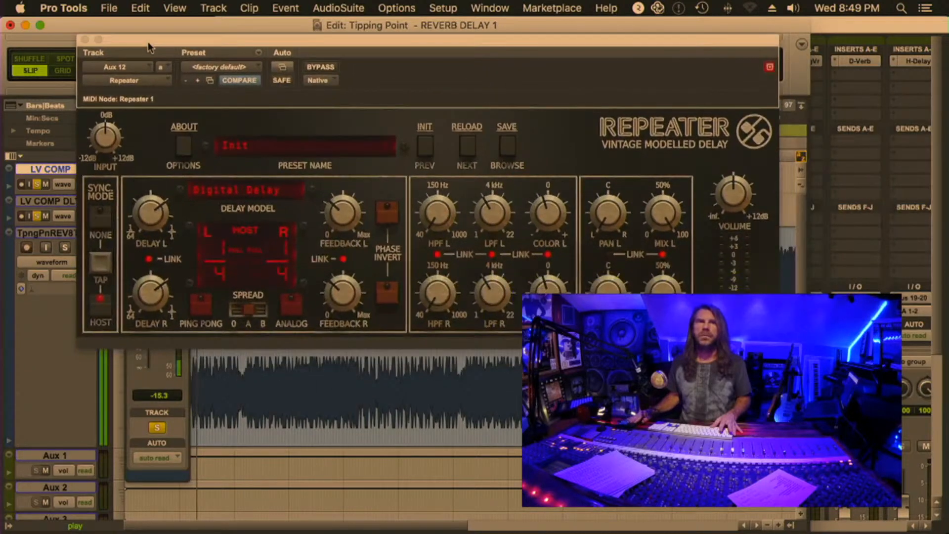
{"action": "left_click", "coordinate": [157, 428]}
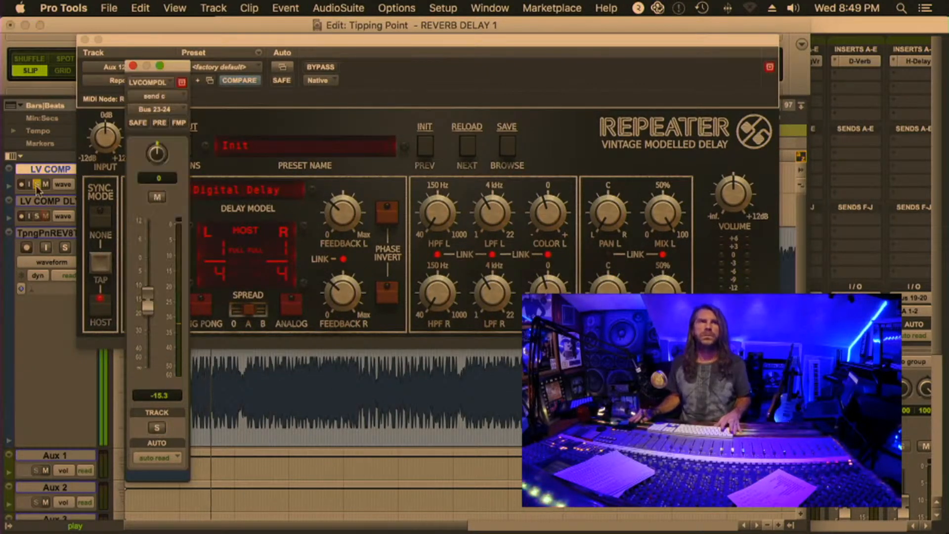
Close the Repeater window, mute the LV COMP DLY Bus 23-24 send and open the unmuted Bus 25-26 send
{"action": "left_click", "coordinate": [85, 39]}
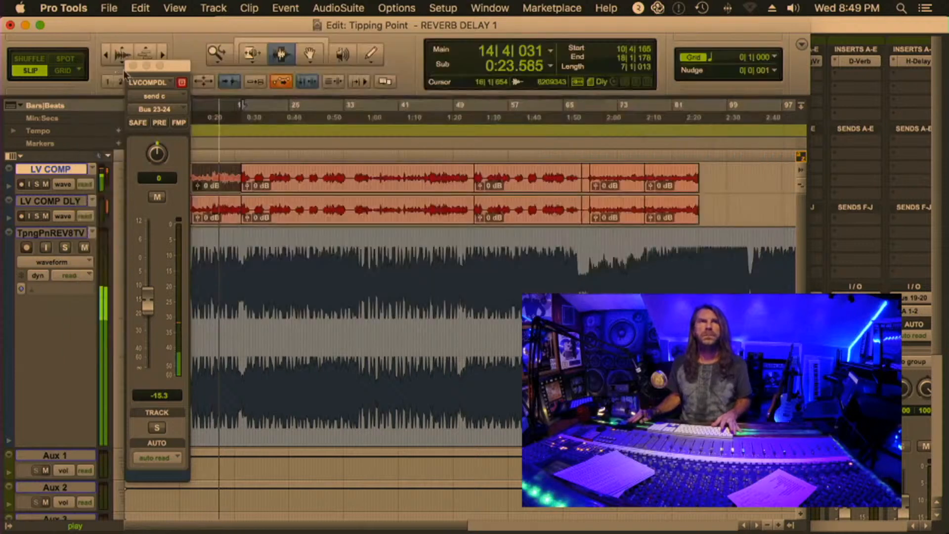
{"action": "left_click", "coordinate": [133, 65]}
{"action": "key", "text": "super+equal"}
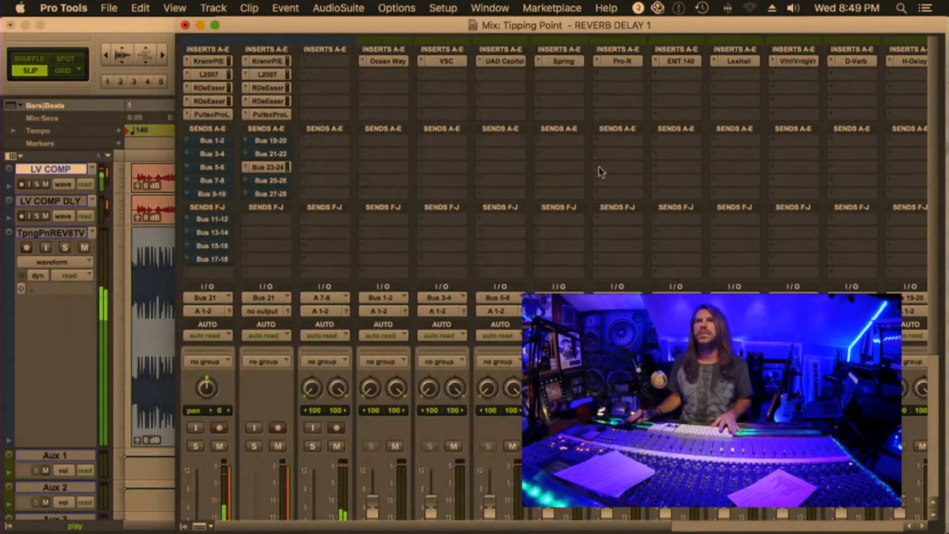
{"action": "left_click", "coordinate": [268, 166]}
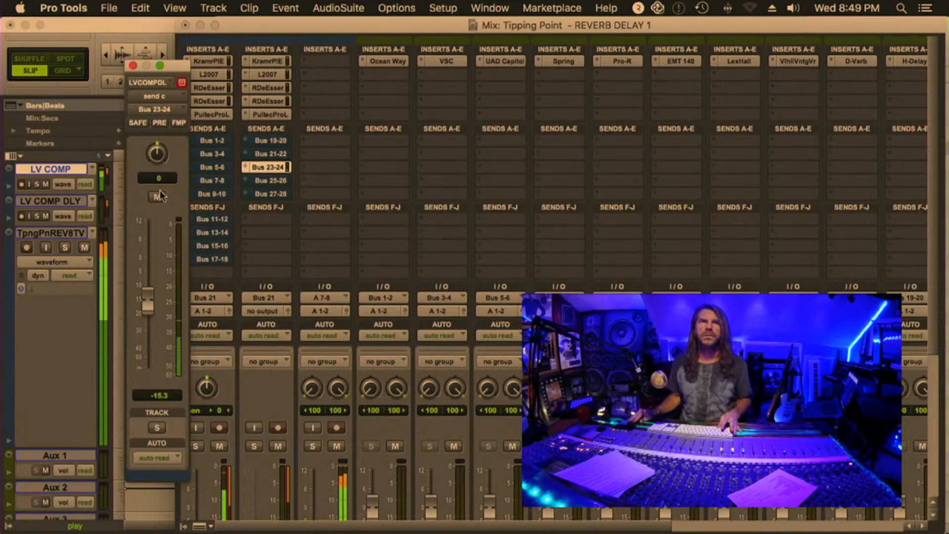
{"action": "left_click", "coordinate": [268, 179]}
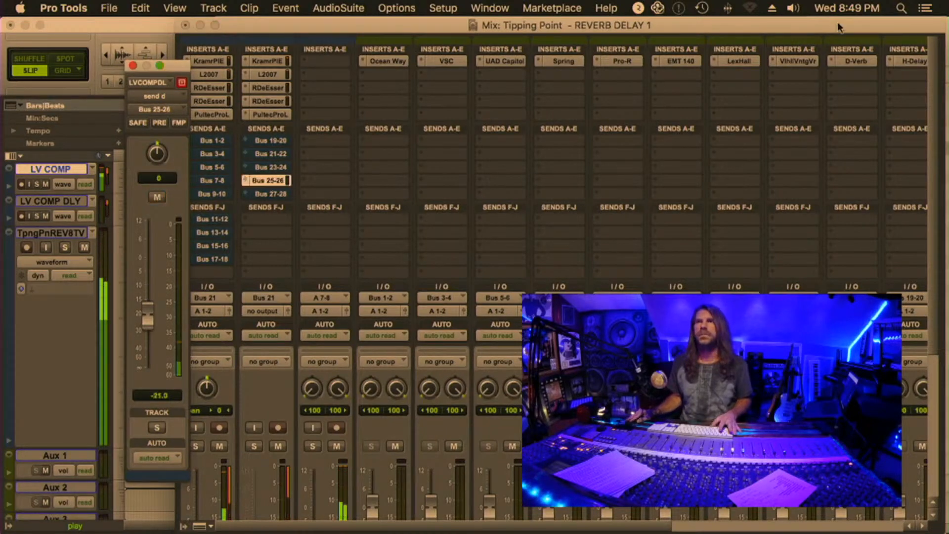
Open EffectRack on Aux 13 and view its preset list, keeping the Dont Believe In Ghosts LV preset
{"action": "scroll", "coordinate": [844, 66], "scroll_direction": "right", "scroll_amount": 10}
{"action": "left_click", "coordinate": [713, 61]}
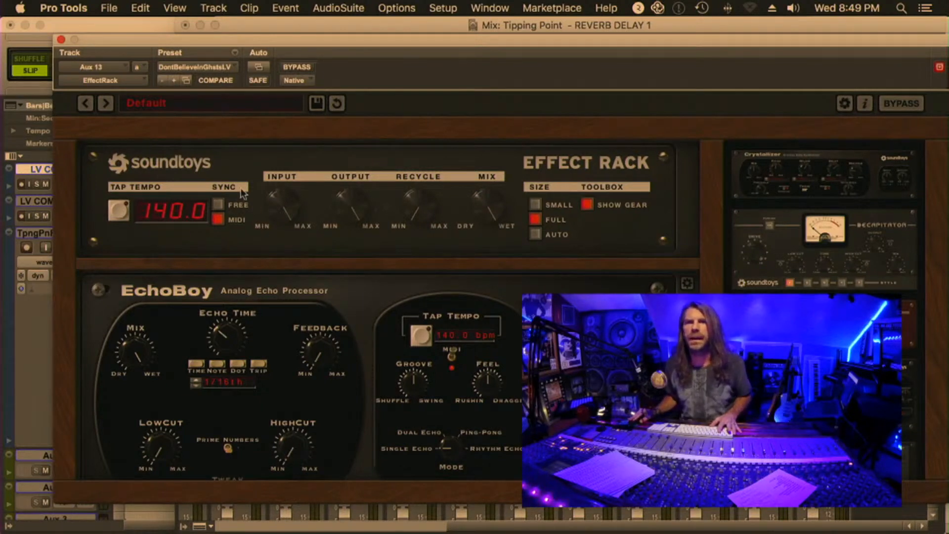
{"action": "left_click", "coordinate": [186, 67]}
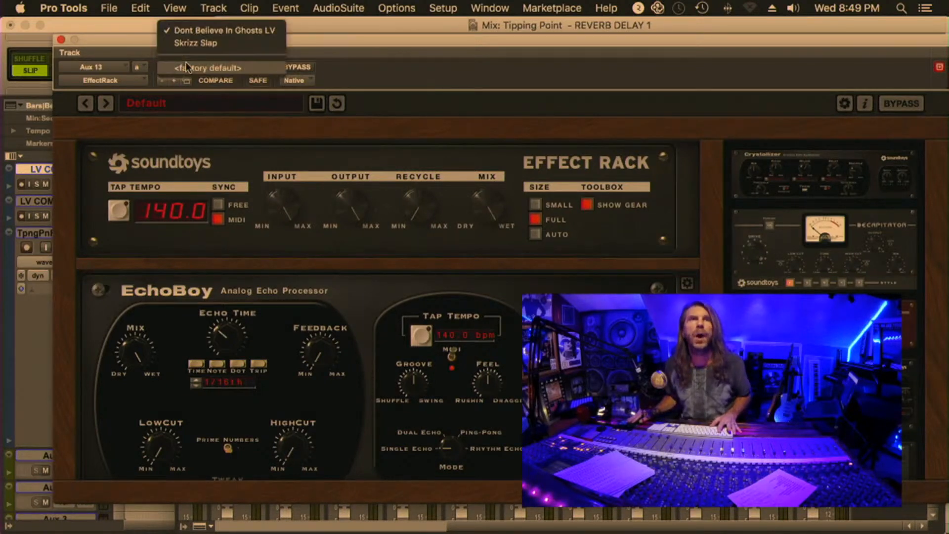
{"action": "left_click", "coordinate": [325, 53]}
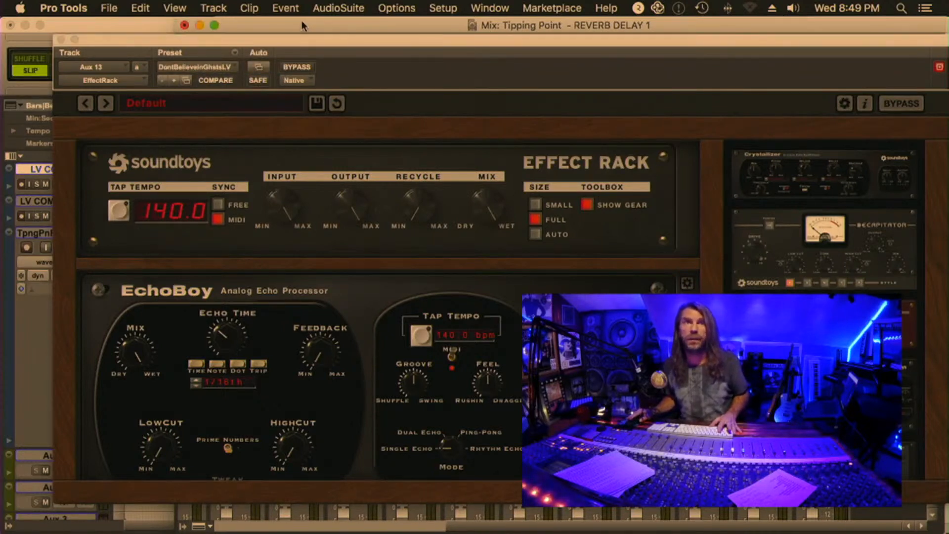
Move the EffectRack window clear of the send fader and adjust the Bus 25-26 send level to -16.8 dB during playback
{"action": "key", "text": "super+equal"}
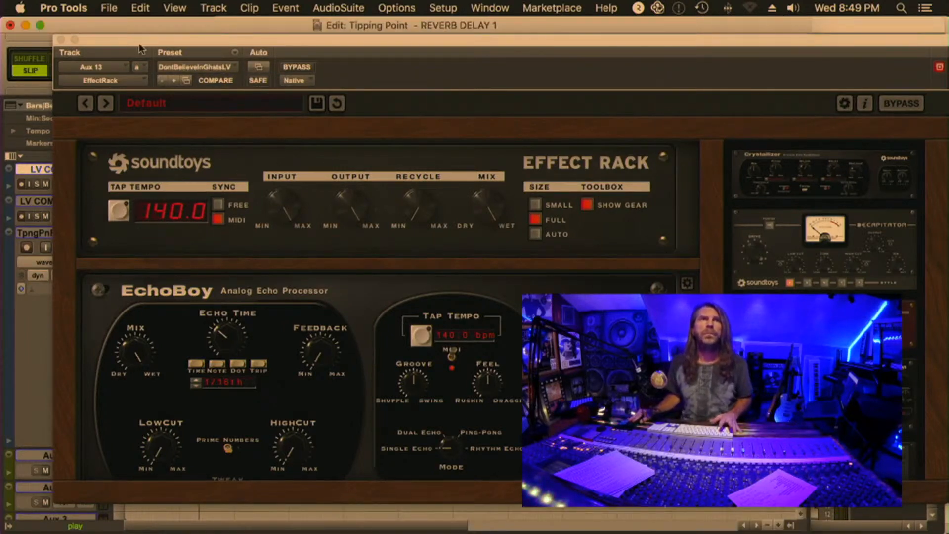
{"action": "left_click_drag", "start_coordinate": [125, 40], "coordinate": [403, 22]}
{"action": "left_click_drag", "start_coordinate": [148, 312], "coordinate": [147, 267]}
{"action": "left_click_drag", "start_coordinate": [399, 23], "coordinate": [246, 14]}
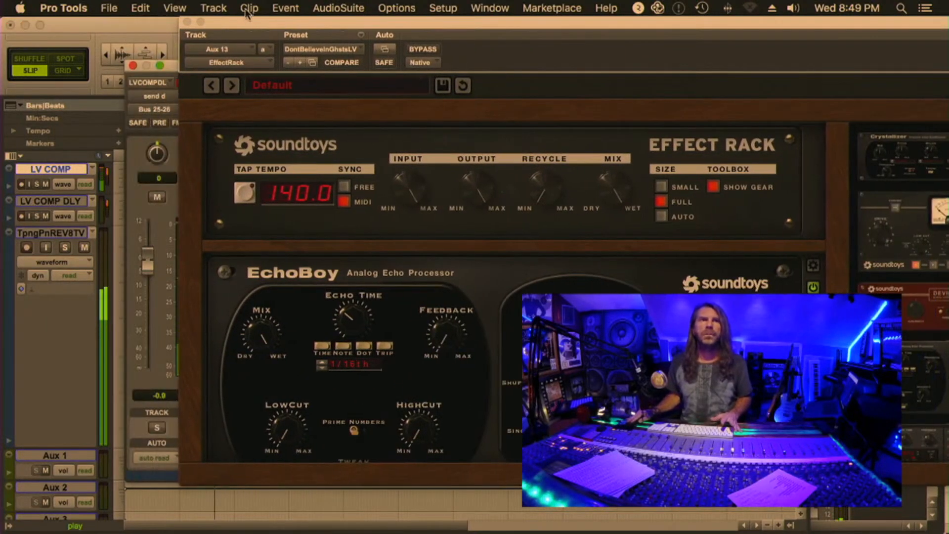
{"action": "left_click_drag", "start_coordinate": [148, 264], "coordinate": [151, 290]}
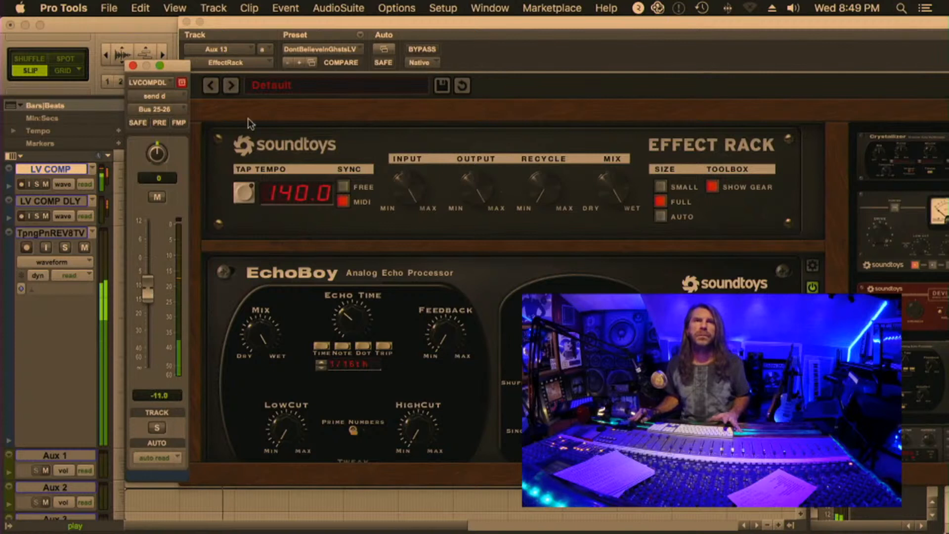
{"action": "mouse_move", "coordinate": [285, 23]}
{"action": "left_mouse_down"}
{"action": "mouse_move", "coordinate": [245, 17]}
{"action": "mouse_move", "coordinate": [267, 21]}
{"action": "left_mouse_up"}
{"action": "left_click_drag", "start_coordinate": [147, 289], "coordinate": [146, 303]}
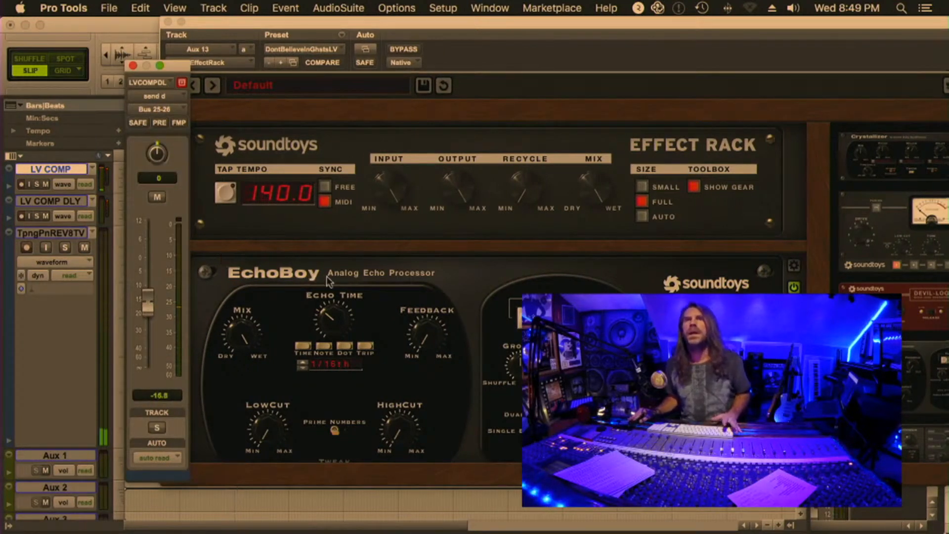
Switch EchoBoy's echo time in EffectRack to Time mode, then view the MicroShift module and close the rack window
{"action": "left_click_drag", "start_coordinate": [384, 26], "coordinate": [235, 11]}
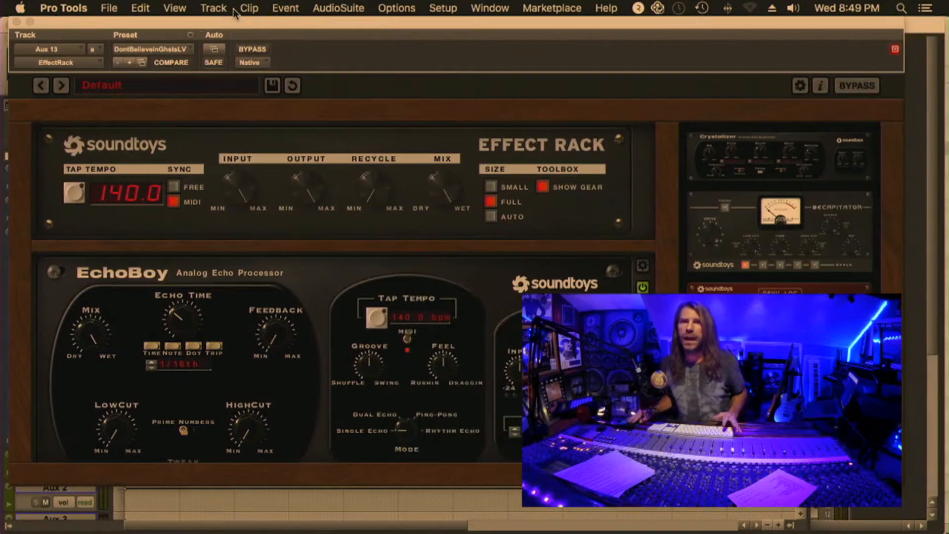
{"action": "left_click", "coordinate": [153, 347]}
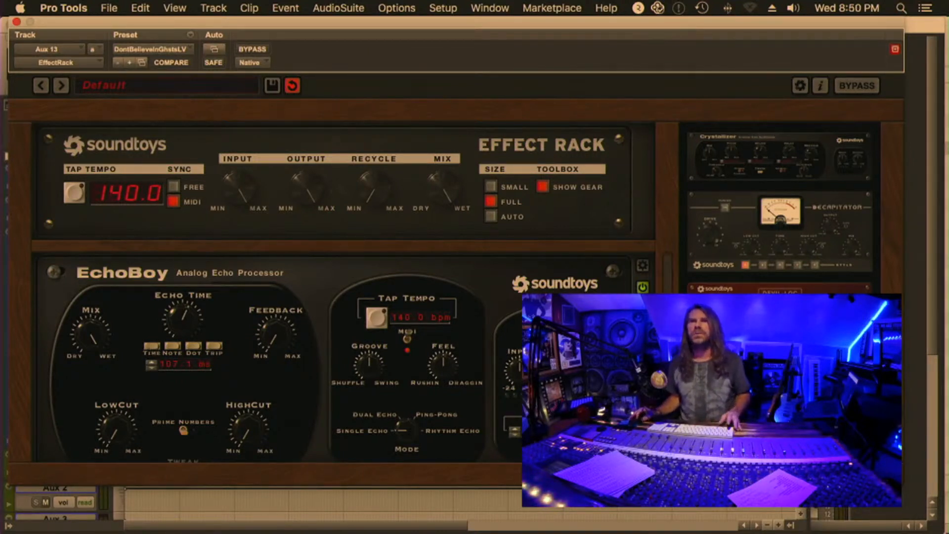
{"action": "scroll", "coordinate": [277, 358], "scroll_direction": "down", "scroll_amount": 10}
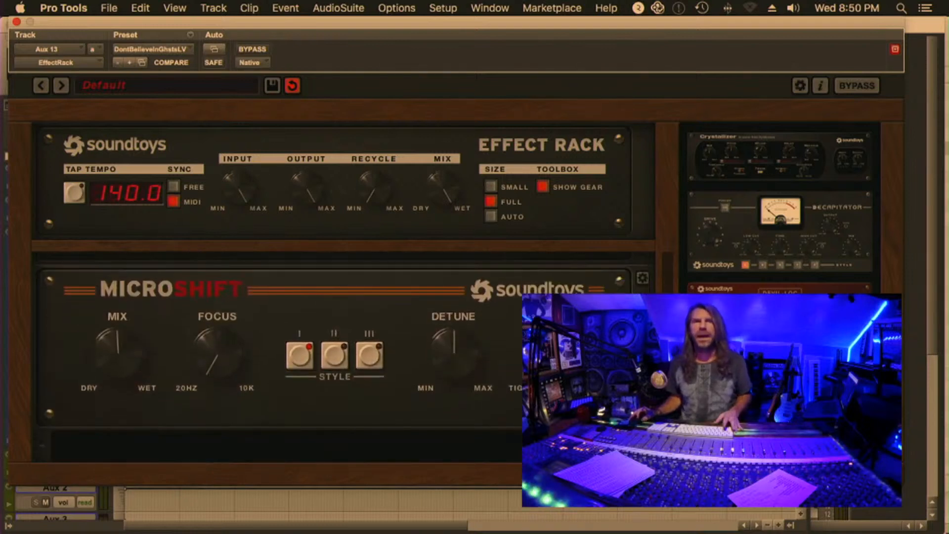
{"action": "scroll", "coordinate": [316, 357], "scroll_direction": "down", "scroll_amount": 1}
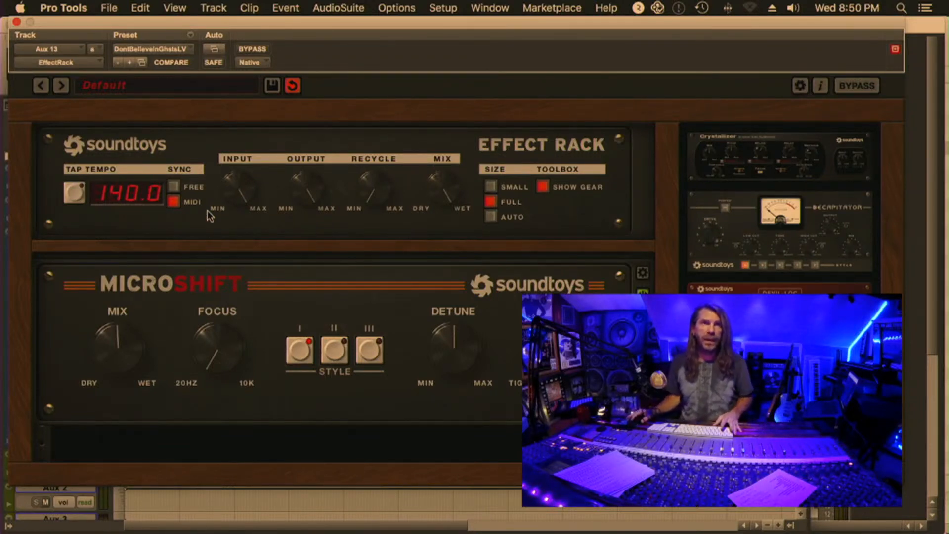
{"action": "left_click", "coordinate": [16, 22]}
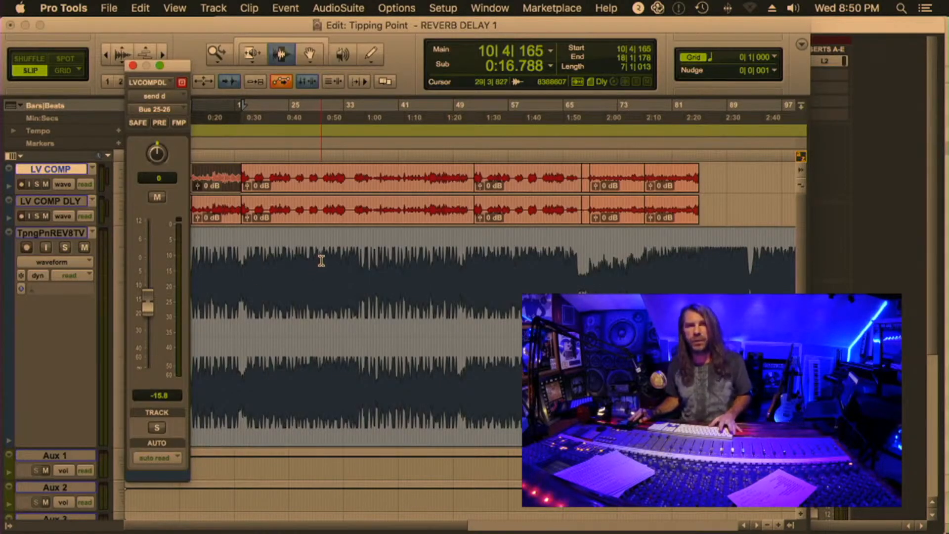
Solo LV COMP and LV COMP DLY during playback and lower the Bus 25-26 send to -22.6 dB
{"action": "key", "text": "space"}
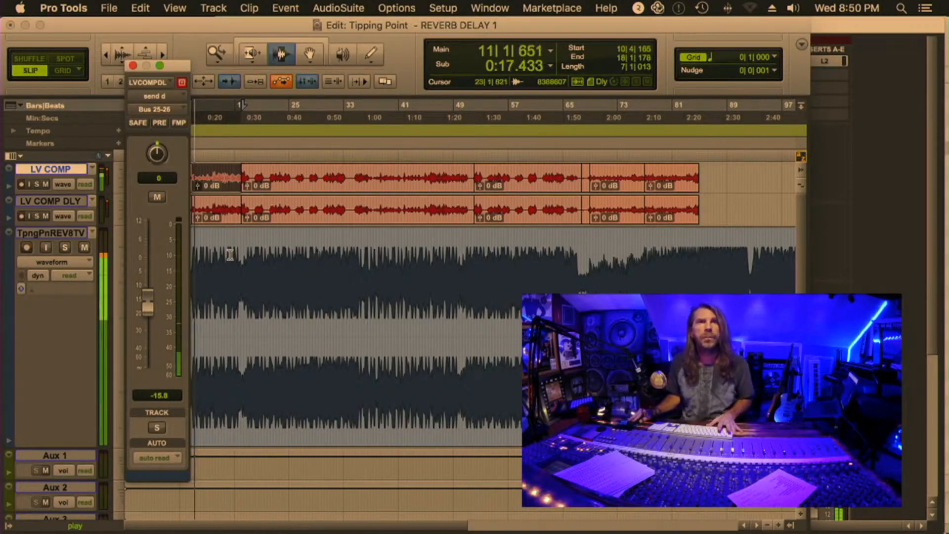
{"action": "left_click_drag", "start_coordinate": [148, 306], "coordinate": [146, 327]}
{"action": "left_click", "coordinate": [37, 184]}
{"action": "left_click", "coordinate": [145, 315]}
Mute the LV COMP DLY Bus 25-26 send, close its fader window and open Imperial Delay on Aux 14
{"action": "key", "text": "super+equal"}
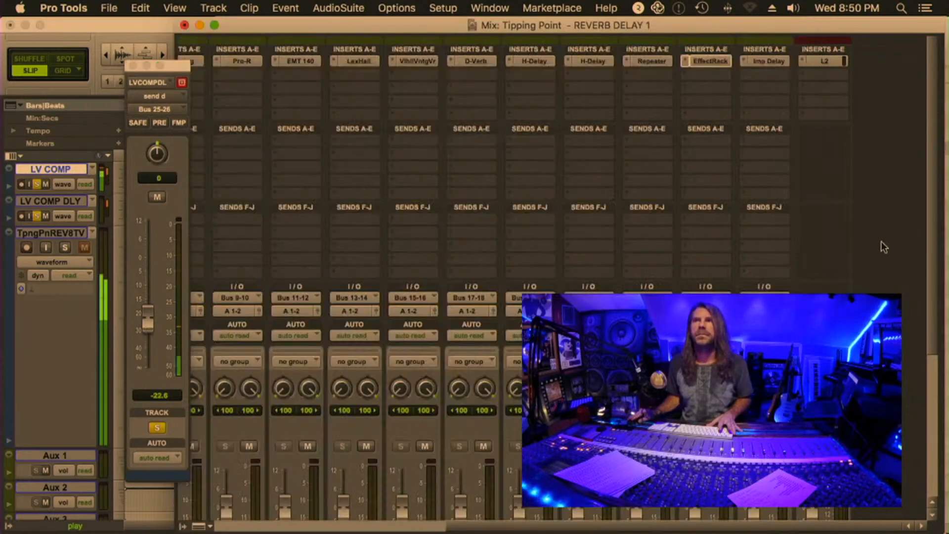
{"action": "left_click", "coordinate": [155, 197]}
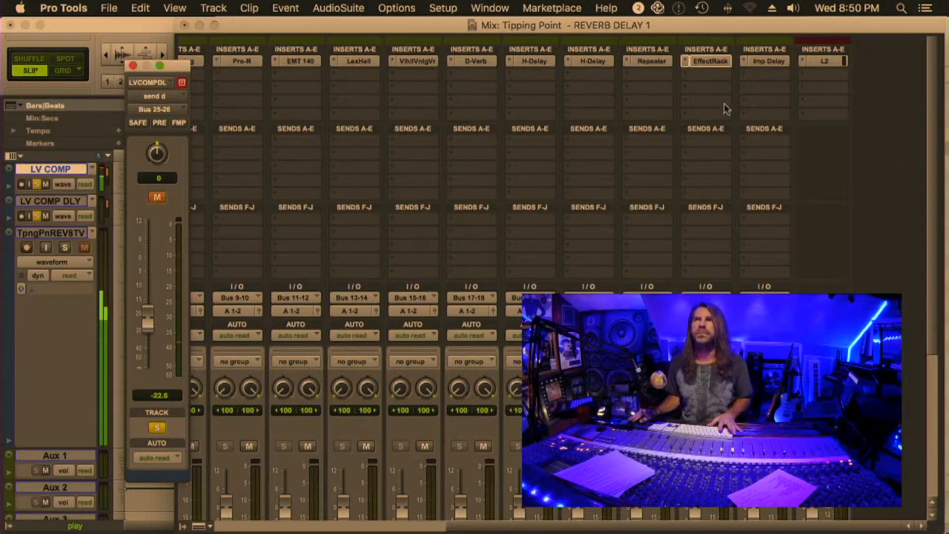
{"action": "left_click", "coordinate": [765, 61]}
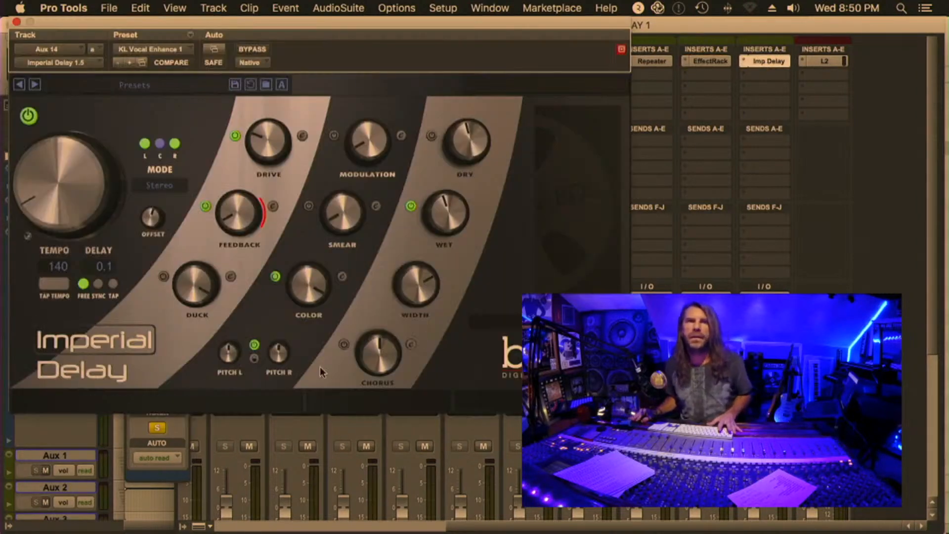
{"action": "left_click", "coordinate": [179, 415]}
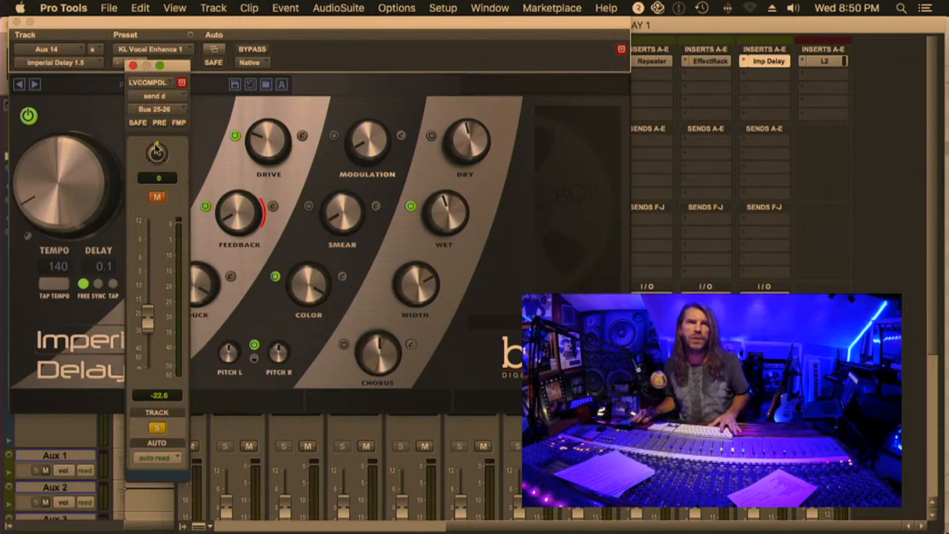
{"action": "left_click_drag", "start_coordinate": [91, 21], "coordinate": [316, 21]}
{"action": "left_click", "coordinate": [132, 66]}
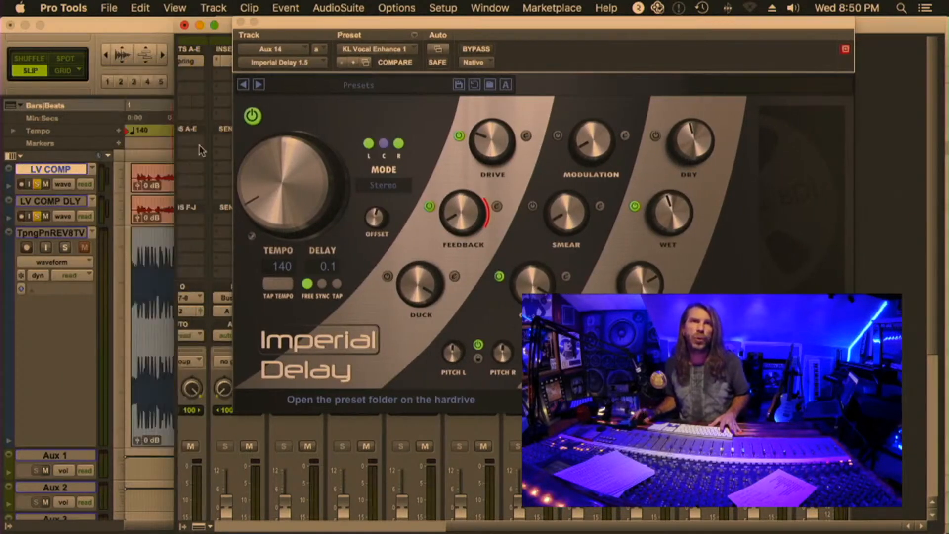
Unmute and open the LV COMP DLY Bus 27-28 send, set it to -15.0 dB and compare it muted and unmuted
{"action": "left_click_drag", "start_coordinate": [268, 26], "coordinate": [371, 25]}
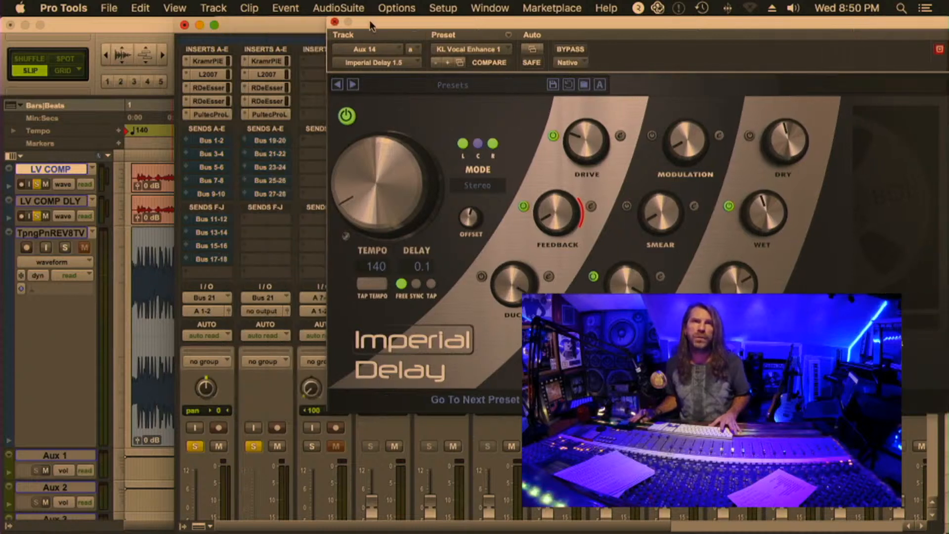
{"action": "left_click", "coordinate": [270, 194]}
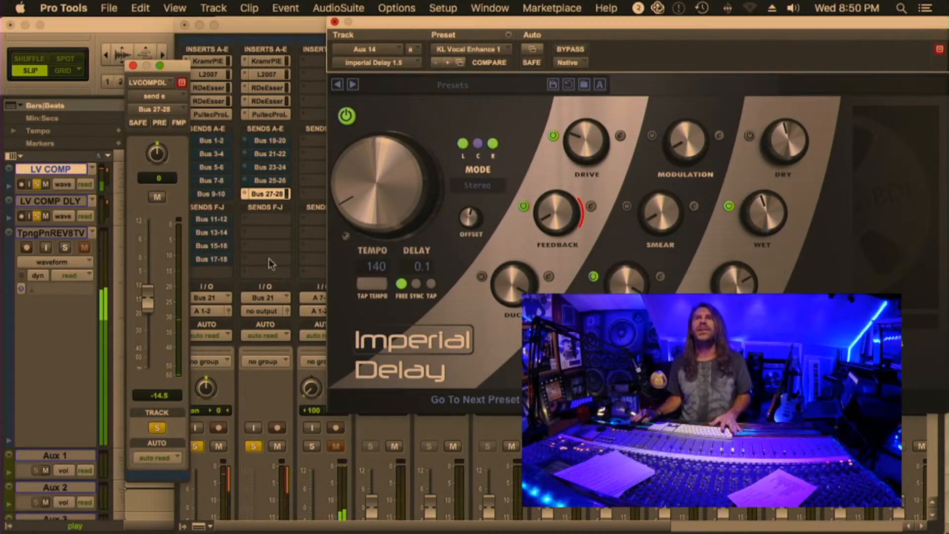
{"action": "mouse_move", "coordinate": [145, 301]}
{"action": "left_mouse_down"}
{"action": "mouse_move", "coordinate": [142, 262]}
{"action": "mouse_move", "coordinate": [141, 305]}
{"action": "left_mouse_up"}
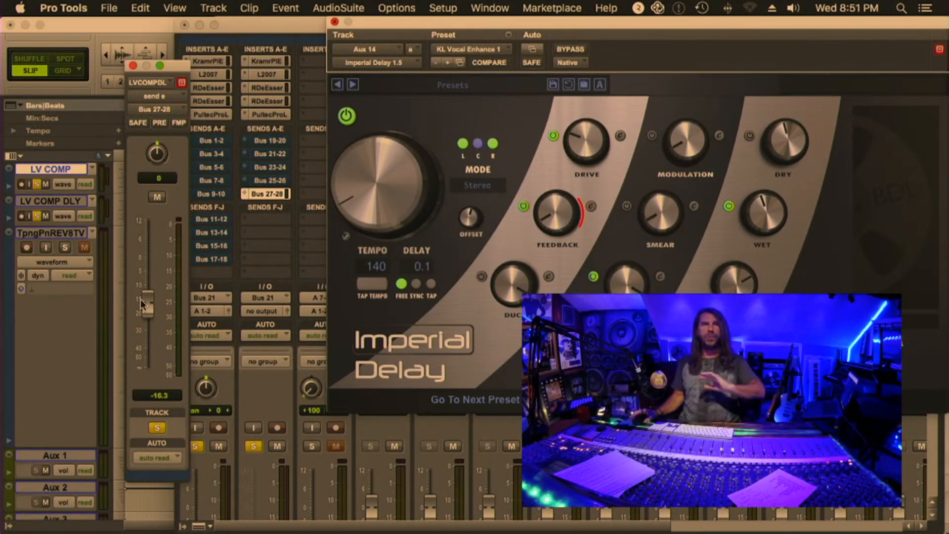
{"action": "key", "text": "space"}
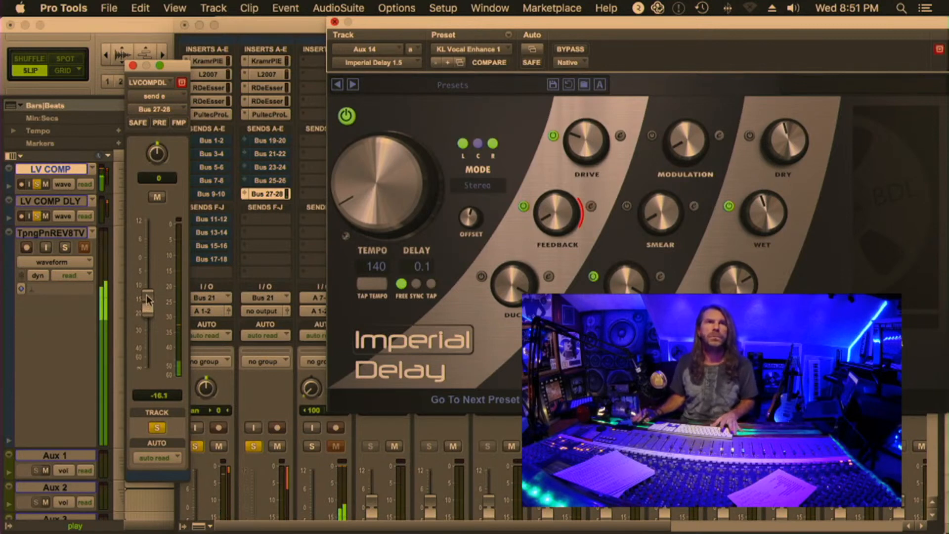
{"action": "left_click_drag", "start_coordinate": [142, 303], "coordinate": [151, 298]}
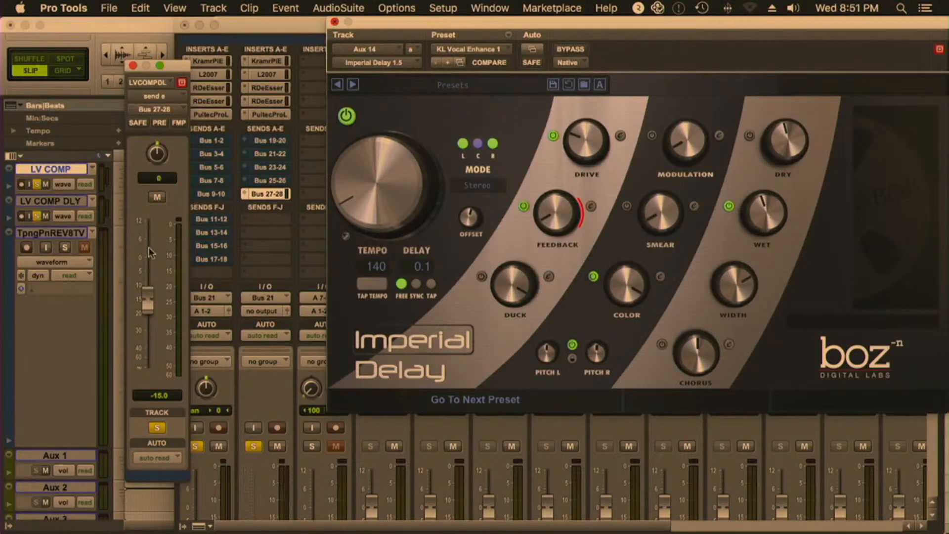
{"action": "left_click", "coordinate": [158, 198]}
{"action": "left_click", "coordinate": [158, 197]}
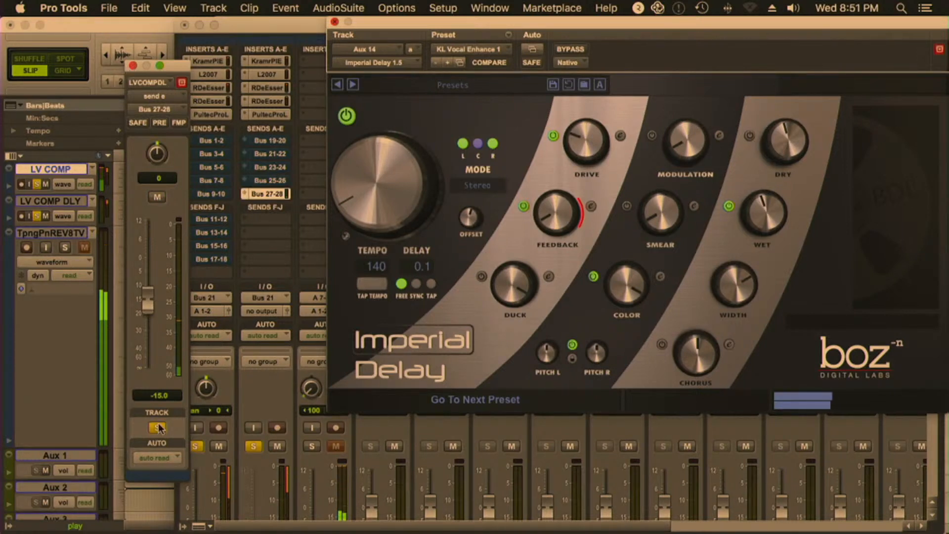
Clear the vocal track solos and unmute all LV COMP sends from Bus 1-2 through Bus 17-18
{"action": "left_click", "coordinate": [196, 445], "text": "alt"}
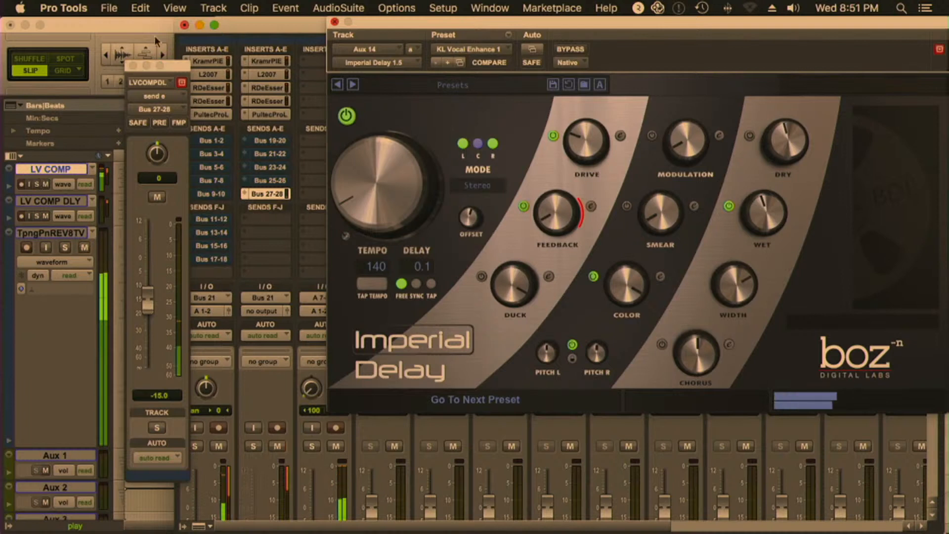
{"action": "left_click", "coordinate": [210, 141]}
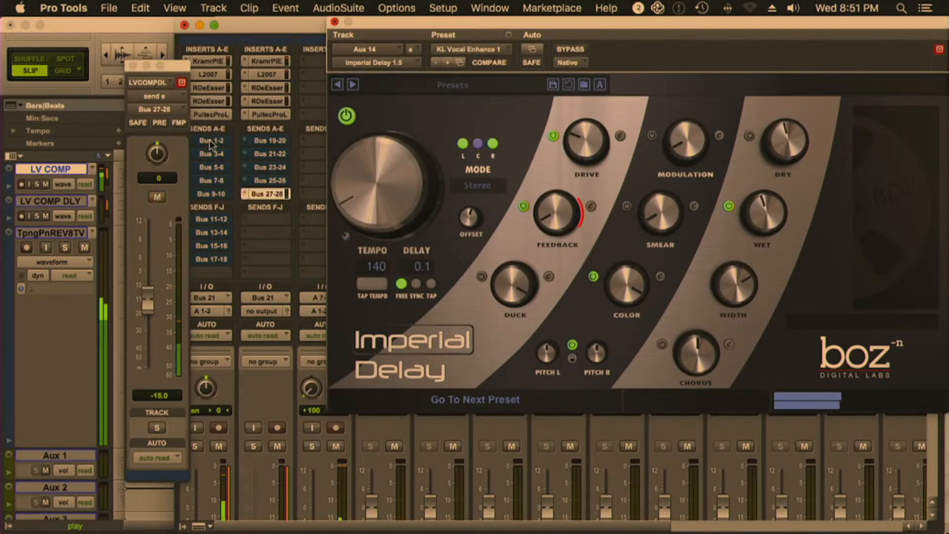
{"action": "left_click", "coordinate": [212, 141], "text": "super"}
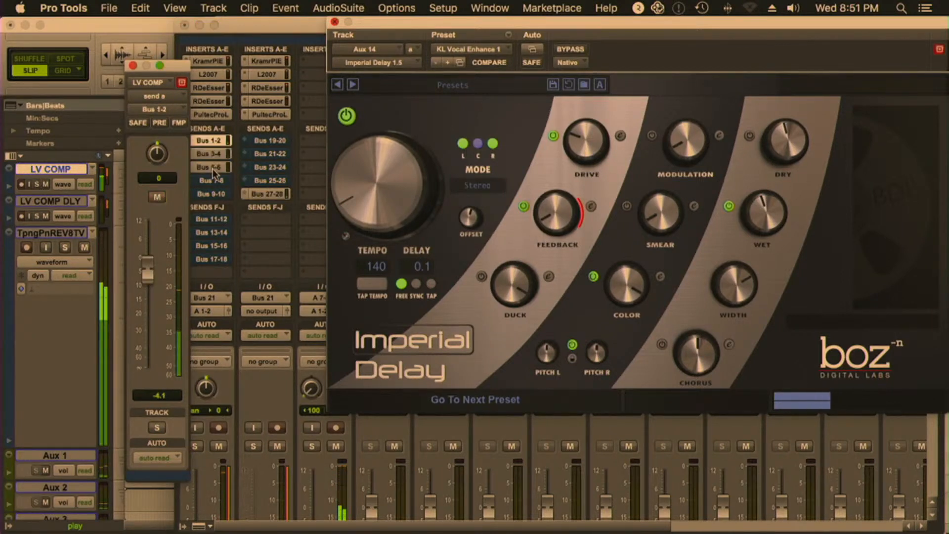
{"action": "left_click_drag", "start_coordinate": [212, 168], "coordinate": [213, 259]}
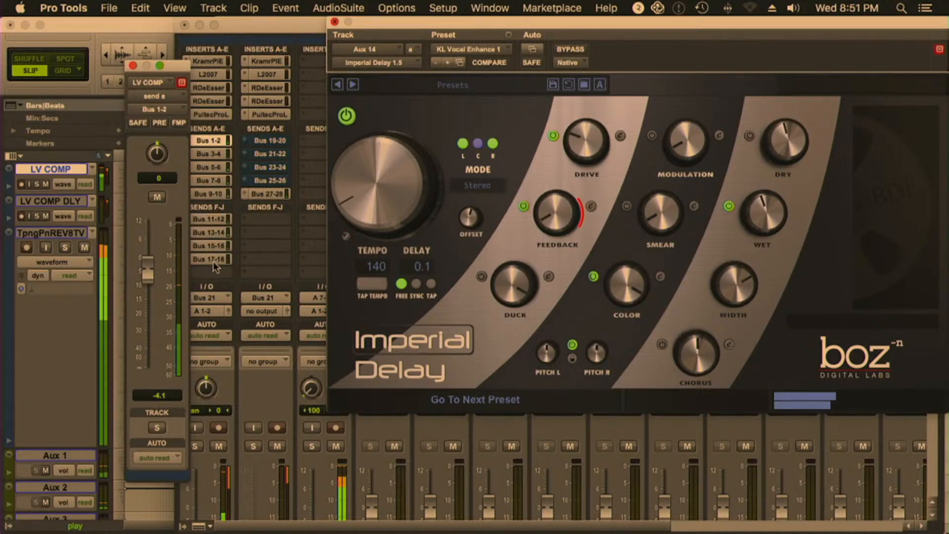
Close the Imperial Delay and send fader windows and return to the Edit window
{"action": "left_click", "coordinate": [335, 22]}
{"action": "left_click", "coordinate": [132, 65]}
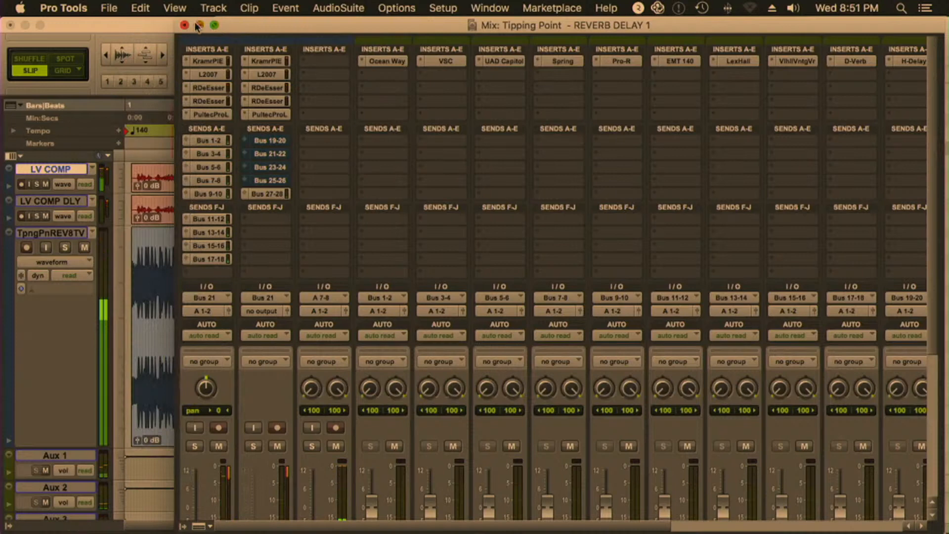
{"action": "left_click", "coordinate": [123, 29]}
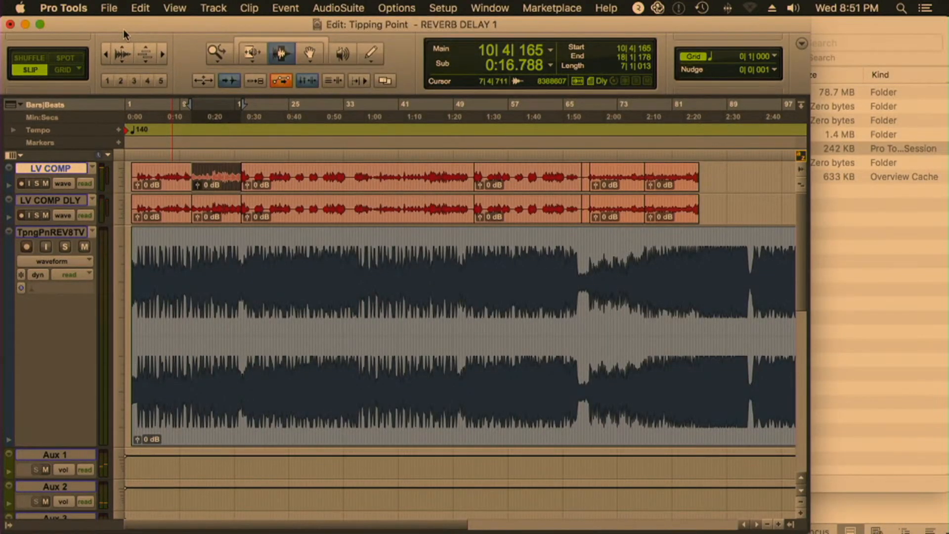
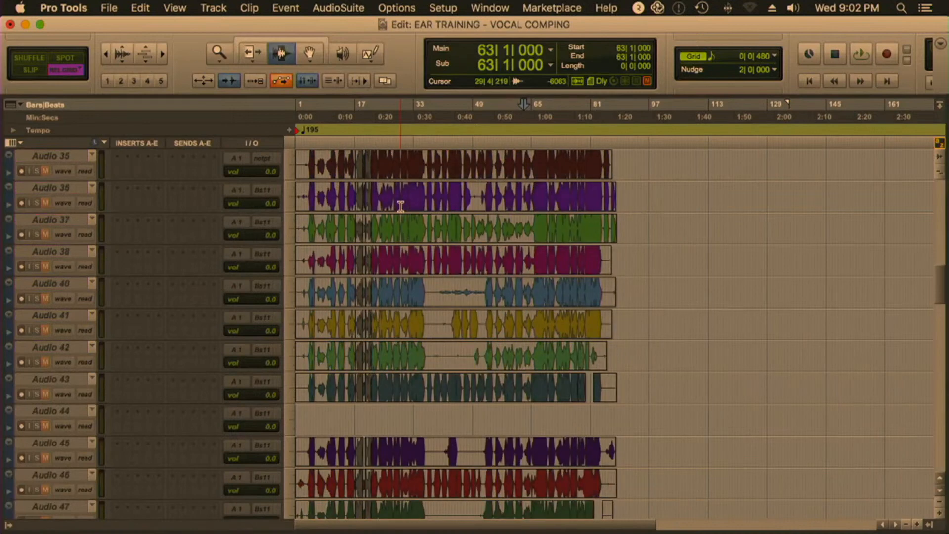
Review the lead vocal take tracks and the LV COMP tracks, selecting the comp clips from LV COMP through Because Fix
{"action": "scroll", "coordinate": [400, 206], "scroll_direction": "down", "scroll_amount": 8}
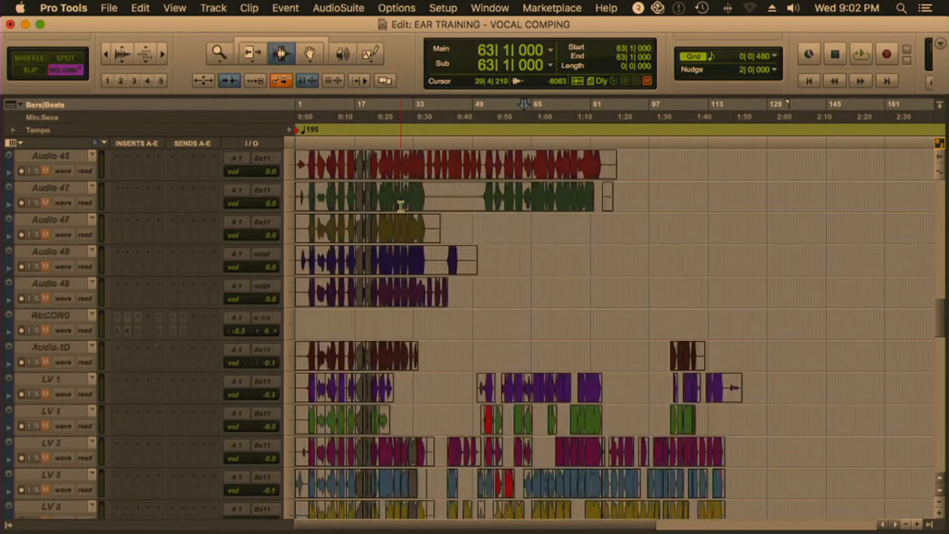
{"action": "scroll", "coordinate": [400, 206], "scroll_direction": "down", "scroll_amount": 9}
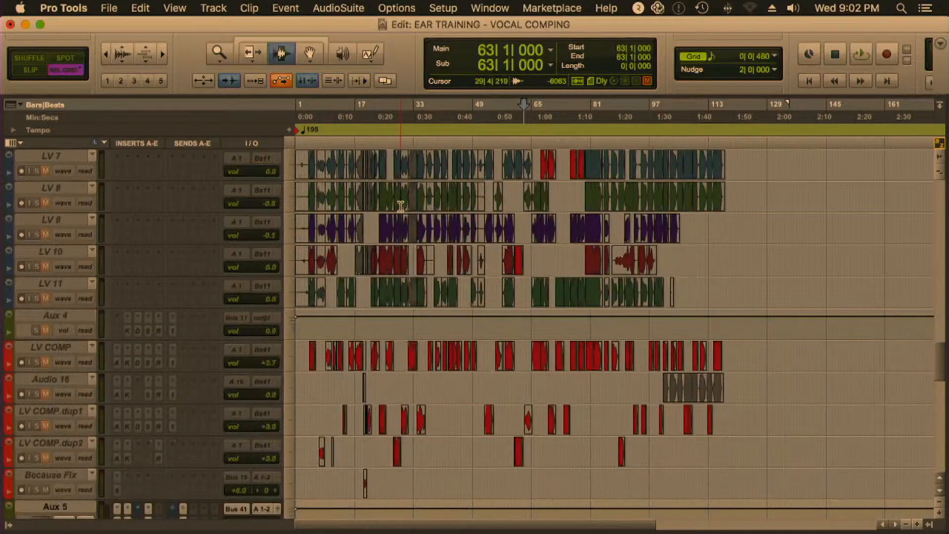
{"action": "left_click_drag", "start_coordinate": [787, 356], "coordinate": [137, 494]}
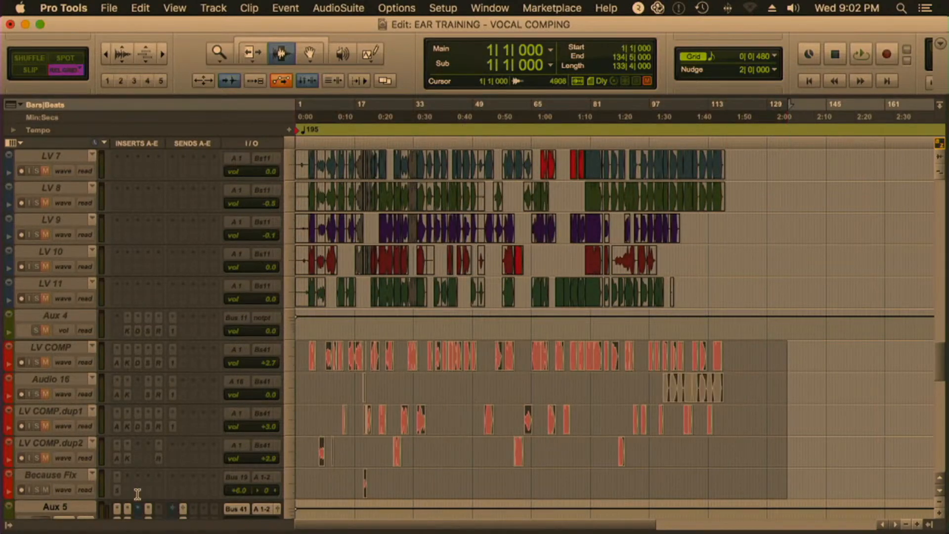
{"action": "left_click_drag", "start_coordinate": [743, 357], "coordinate": [213, 466]}
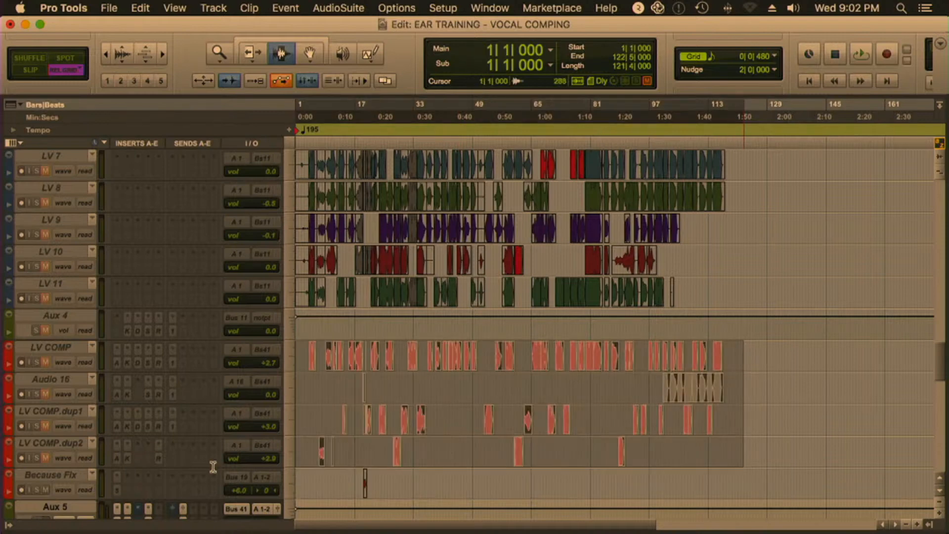
{"action": "scroll", "coordinate": [409, 447], "scroll_direction": "up", "scroll_amount": 2}
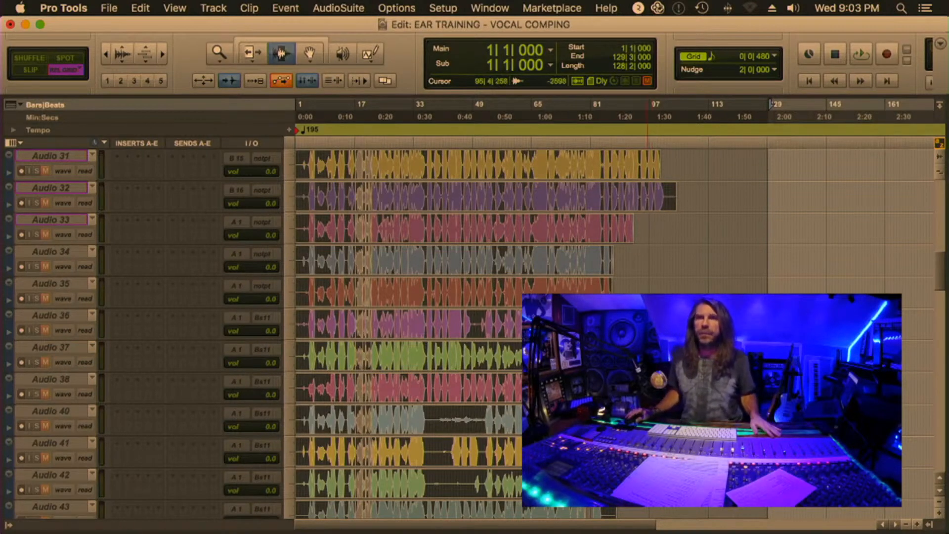
{"action": "scroll", "coordinate": [444, 331], "scroll_direction": "down", "scroll_amount": 10}
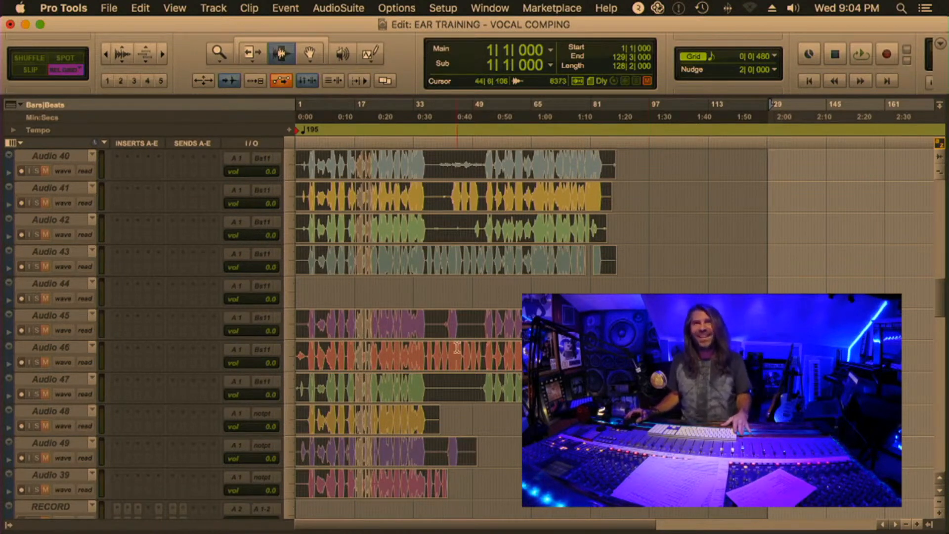
{"action": "scroll", "coordinate": [457, 348], "scroll_direction": "up", "scroll_amount": 10}
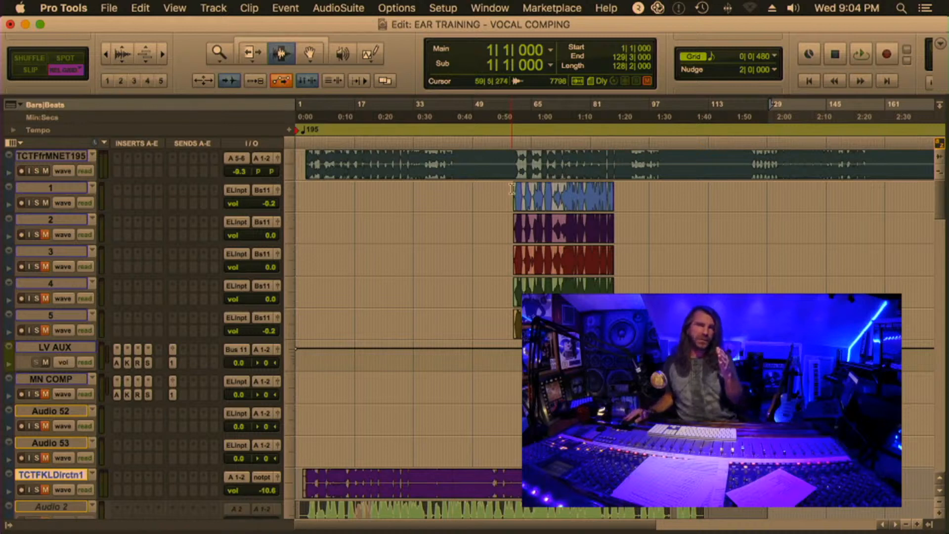
Zoom in on the vocal takes on tracks 1 to 5 and play them together from 60|1|000 to about bar 87
{"action": "left_click", "coordinate": [512, 189]}
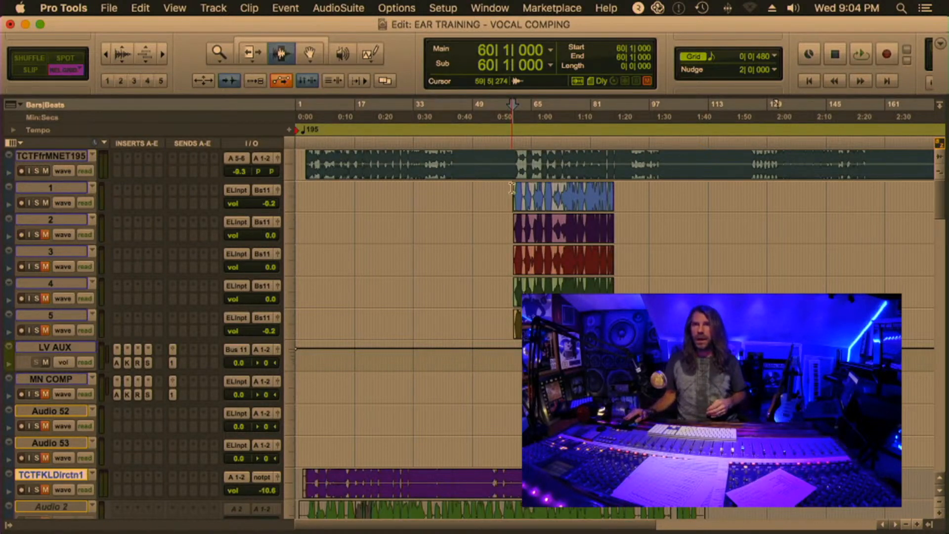
{"action": "left_click", "coordinate": [511, 188]}
{"action": "key", "text": "t"}
{"action": "key", "text": "t"}
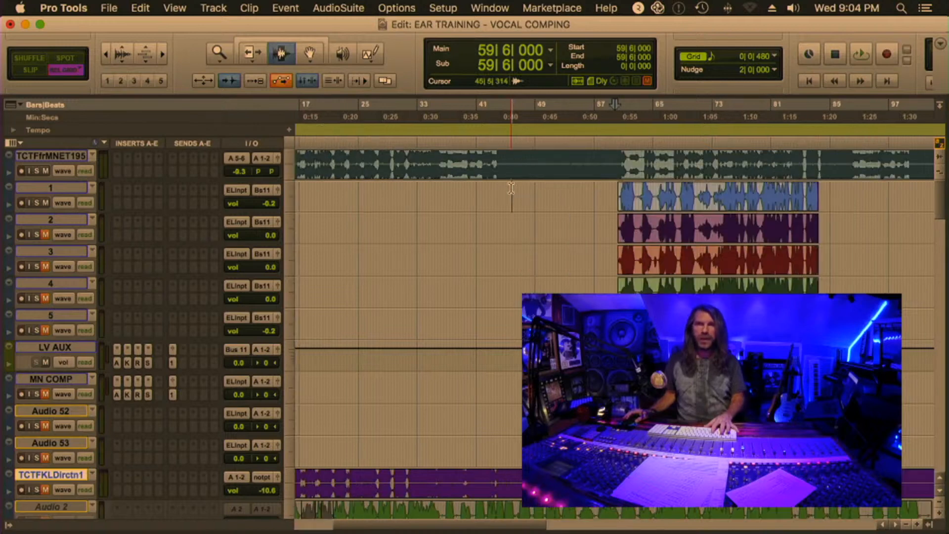
{"action": "scroll", "coordinate": [510, 189], "scroll_direction": "right", "scroll_amount": 10}
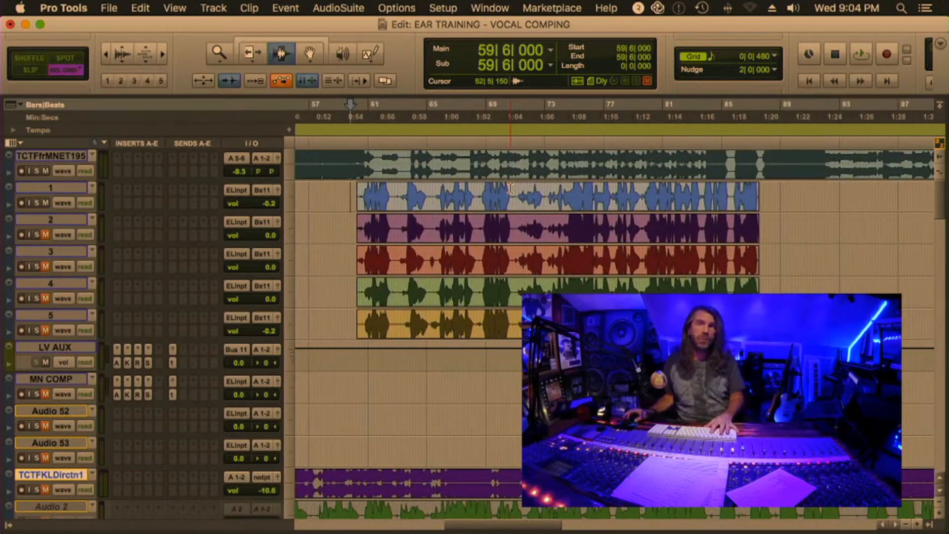
{"action": "scroll", "coordinate": [504, 187], "scroll_direction": "left", "scroll_amount": 3}
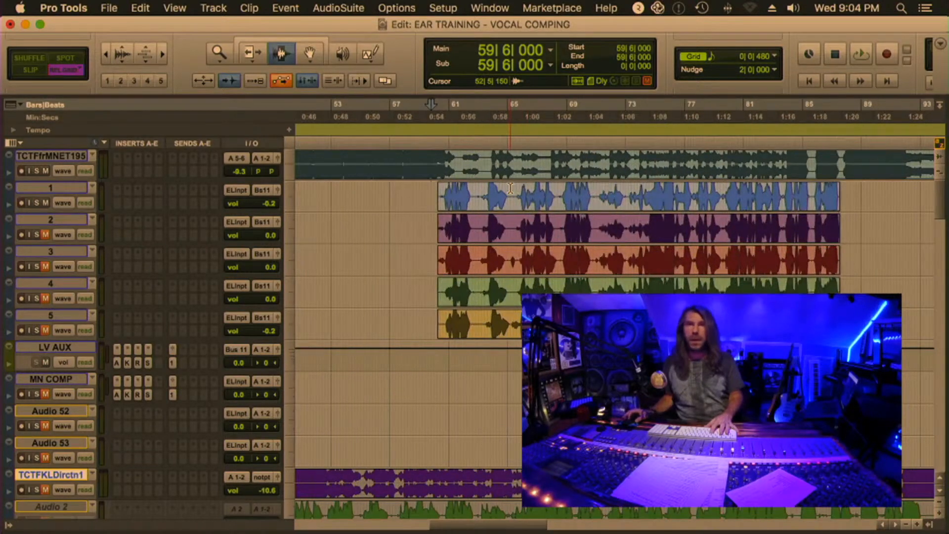
{"action": "left_click_drag", "start_coordinate": [473, 191], "coordinate": [475, 190]}
{"action": "left_click", "coordinate": [475, 190]}
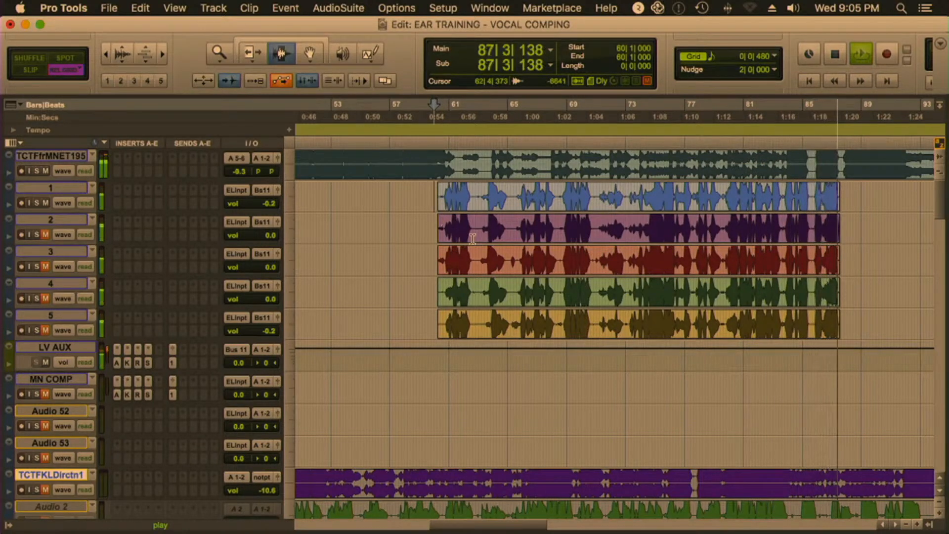
{"action": "key", "text": "space"}
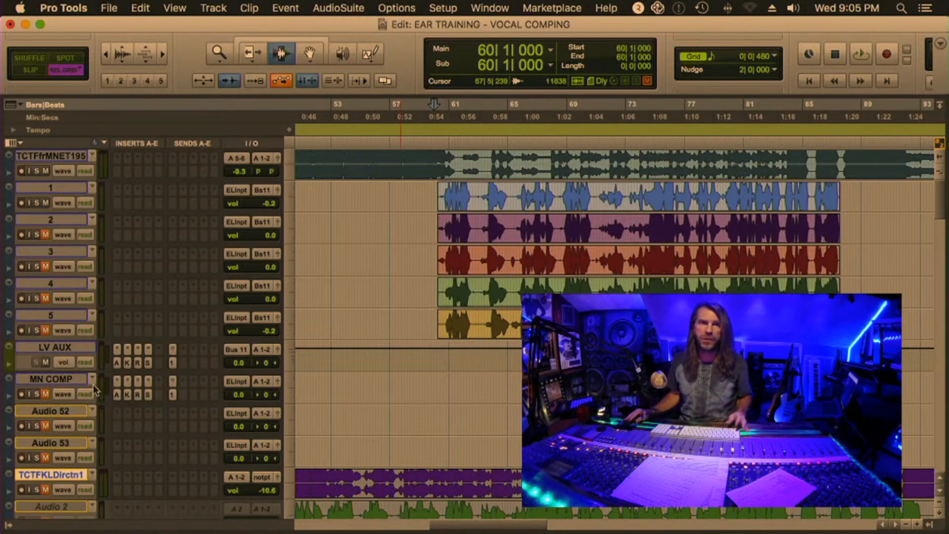
Select tracks 1 to 5, then LV AUX, and view its Auto-Tune Pro insert before closing the plug-in
{"action": "left_click", "coordinate": [56, 187]}
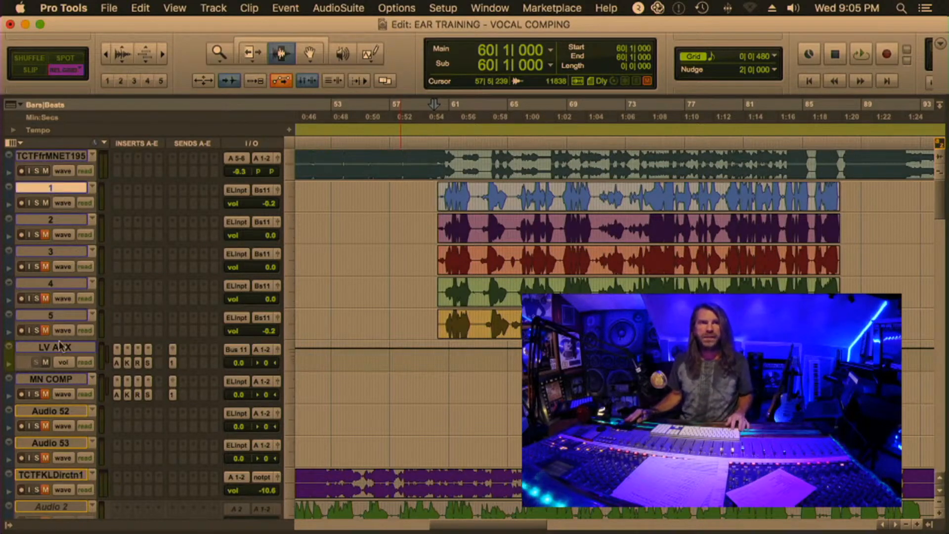
{"action": "left_click", "coordinate": [56, 318], "text": "shift"}
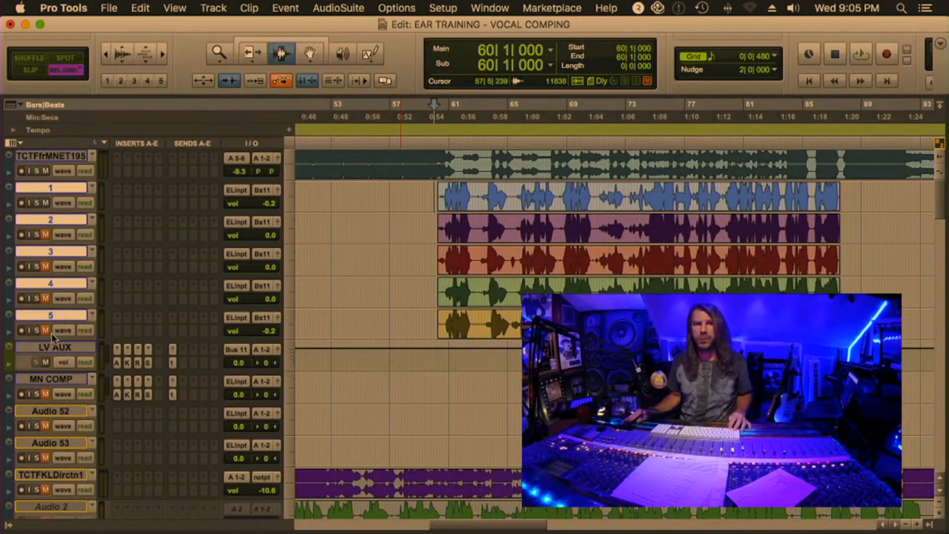
{"action": "left_click", "coordinate": [56, 347]}
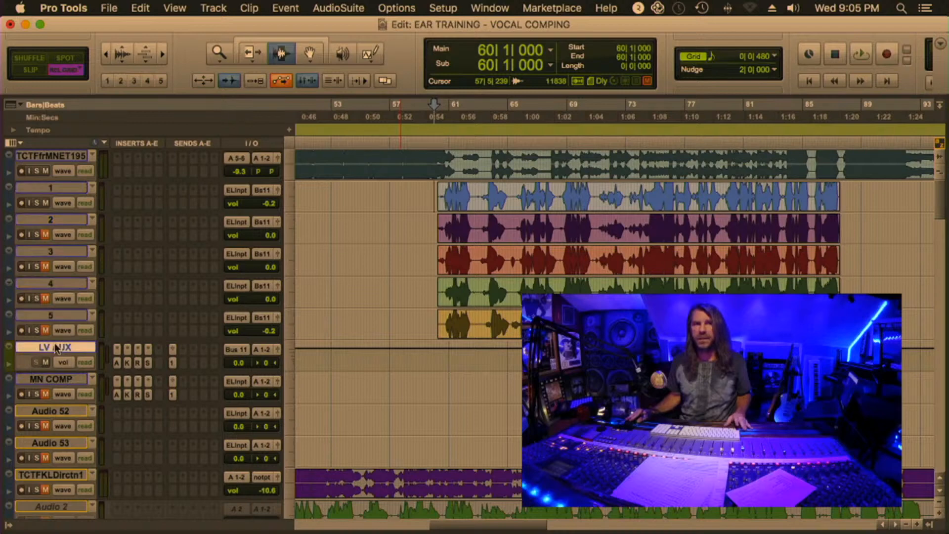
{"action": "left_click", "coordinate": [116, 363]}
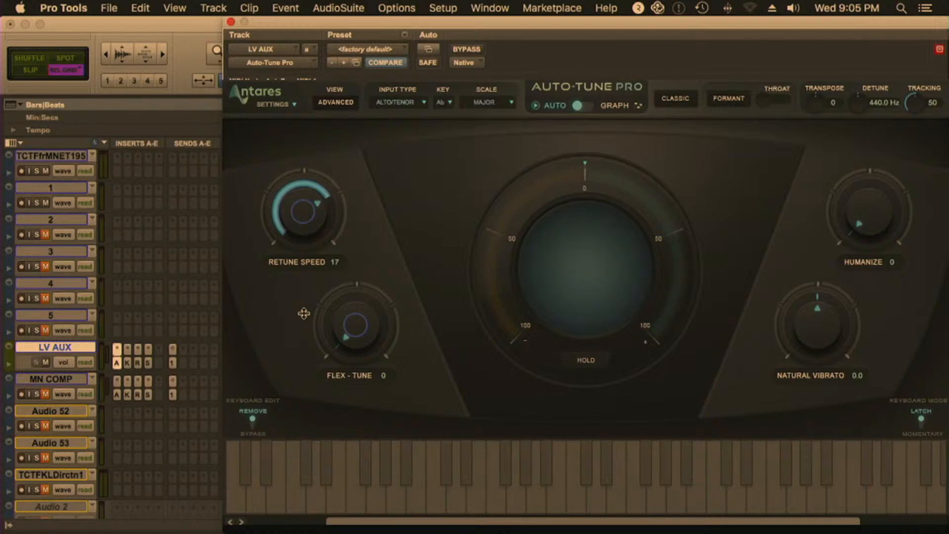
{"action": "left_click", "coordinate": [230, 23]}
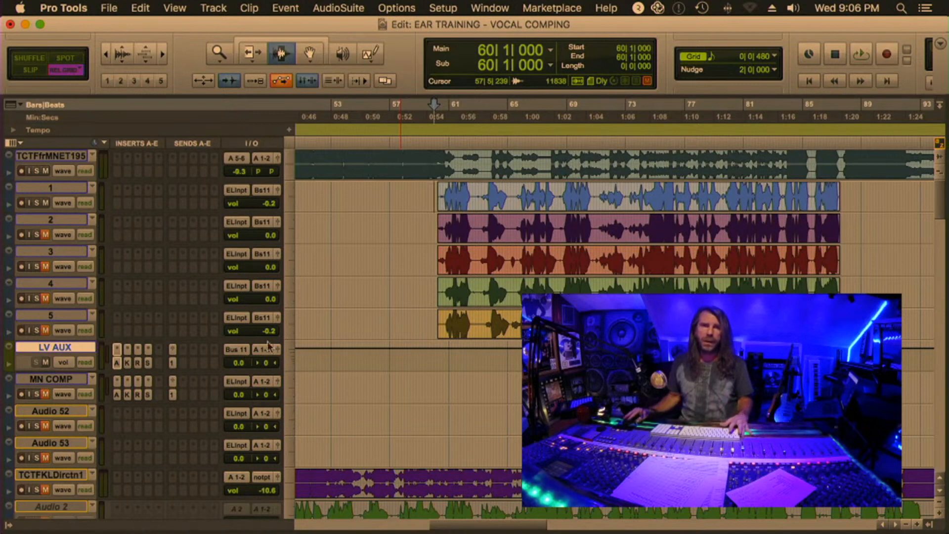
Separate the vocal clips on tracks 1 to 5 at 63|1|000 and 65|3|000
{"action": "left_click", "coordinate": [438, 360]}
{"action": "key", "text": "t"}
{"action": "key", "text": "t"}
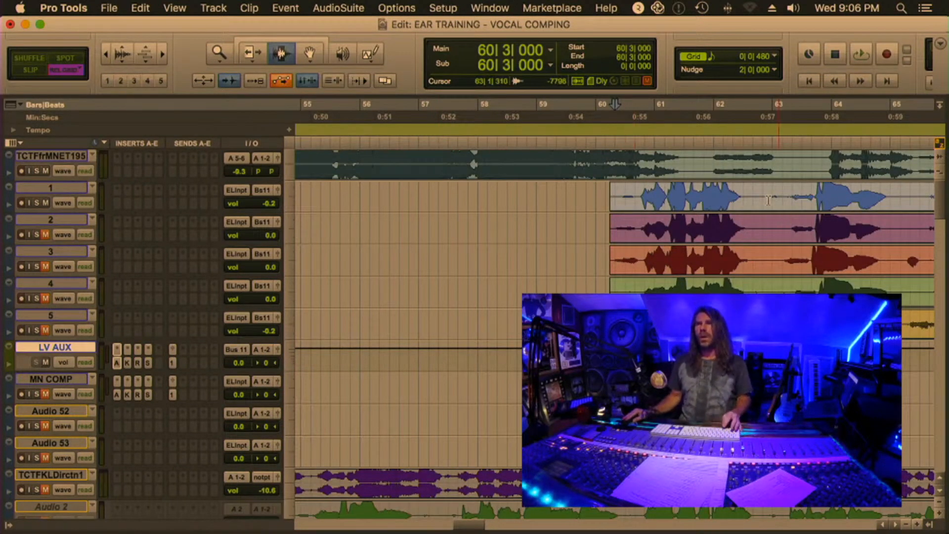
{"action": "scroll", "coordinate": [768, 200], "scroll_direction": "right", "scroll_amount": 5}
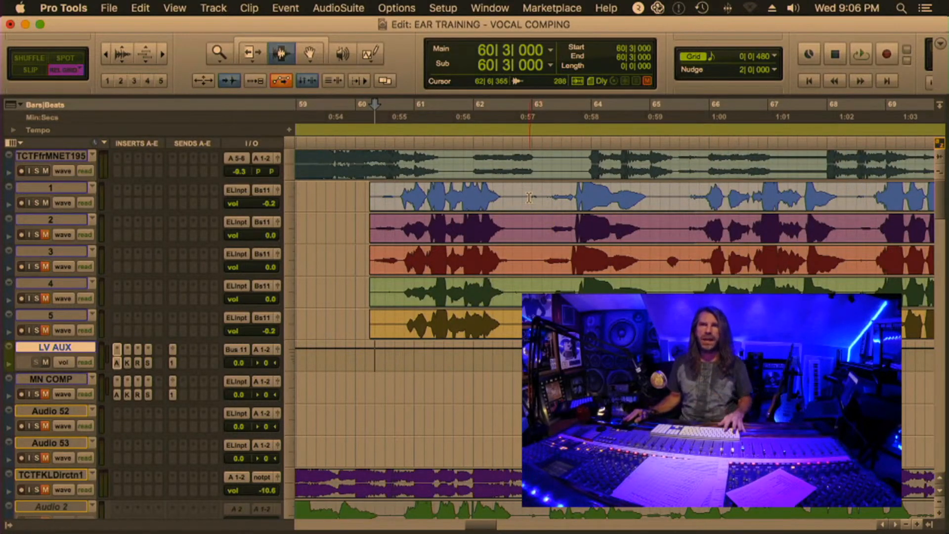
{"action": "left_click_drag", "start_coordinate": [530, 197], "coordinate": [572, 316]}
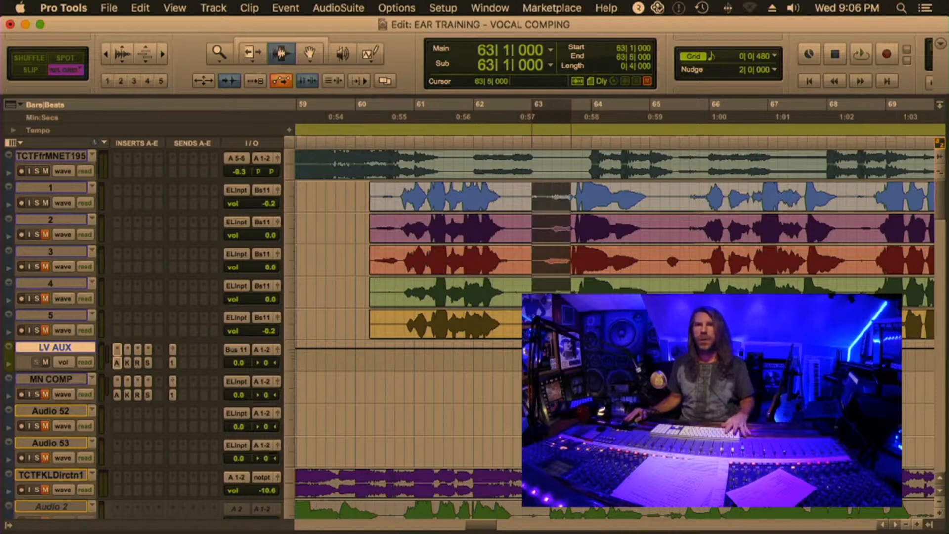
{"action": "left_click_drag", "start_coordinate": [570, 197], "coordinate": [670, 200]}
{"action": "key", "text": "super+e"}
Separate the clips on tracks 1 to 5 at 68|3|000 and 71|1|000
{"action": "scroll", "coordinate": [670, 200], "scroll_direction": "right", "scroll_amount": 7}
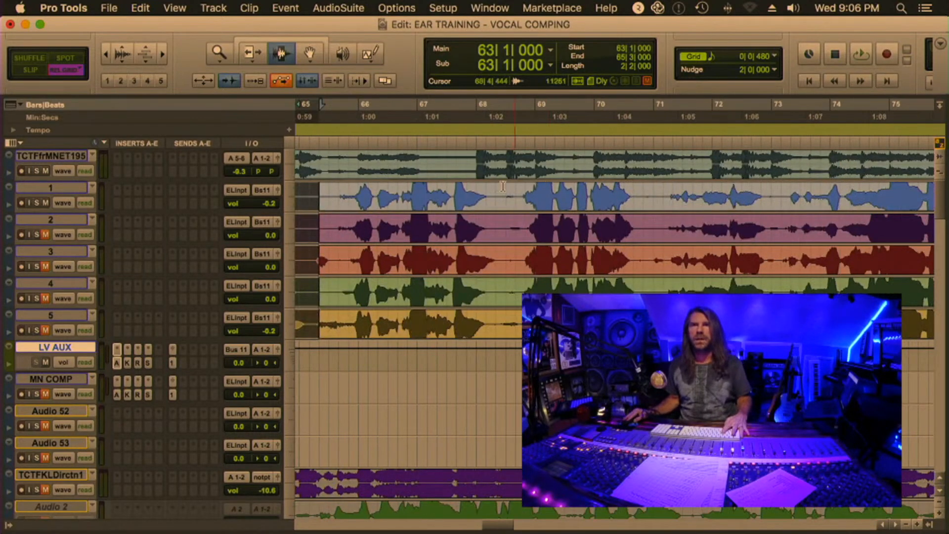
{"action": "left_click_drag", "start_coordinate": [496, 192], "coordinate": [656, 318]}
{"action": "key", "text": "super+e"}
Separate the clips on tracks 1 to 5 at 73|1|000 and 76|3|000
{"action": "scroll", "coordinate": [659, 319], "scroll_direction": "right", "scroll_amount": 7}
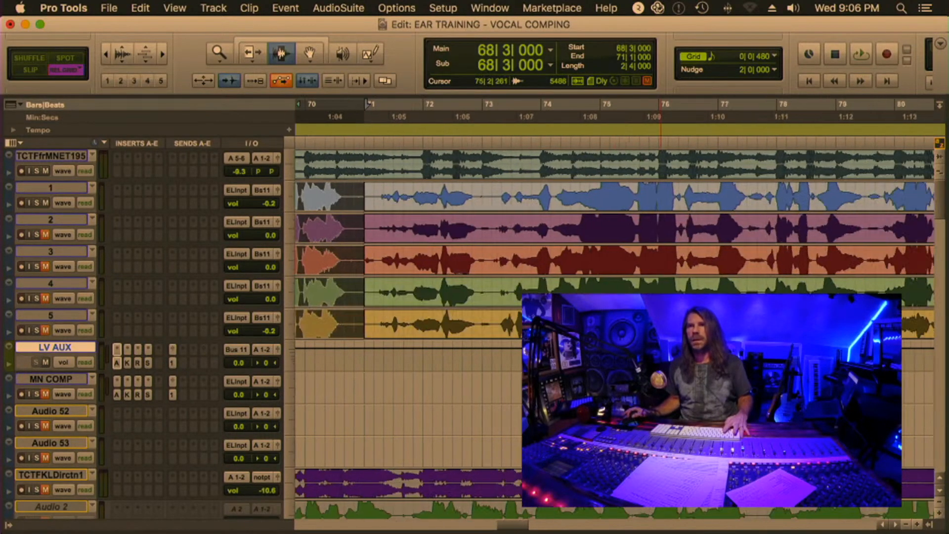
{"action": "left_click_drag", "start_coordinate": [483, 191], "coordinate": [488, 325]}
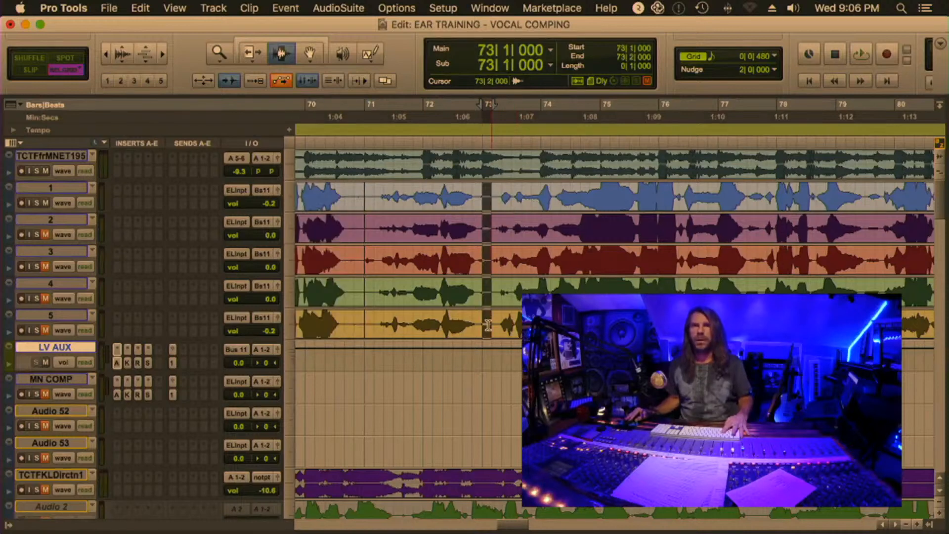
{"action": "left_click", "coordinate": [486, 319]}
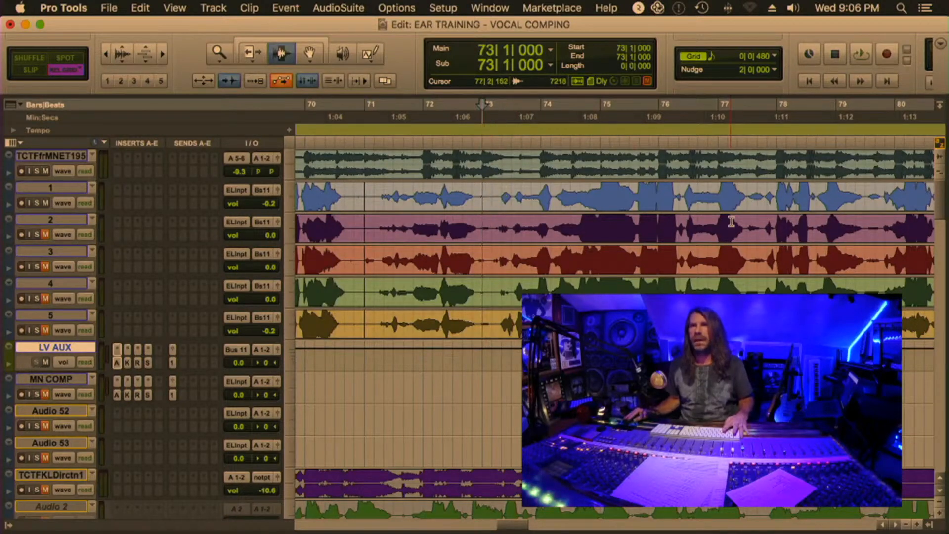
{"action": "left_click", "coordinate": [681, 199]}
{"action": "key", "text": "super+e"}
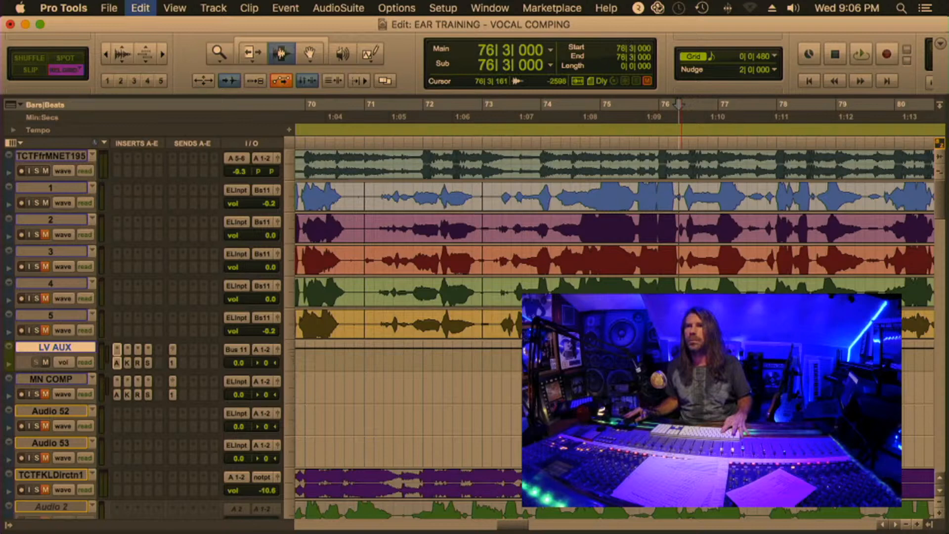
Separate the clips on tracks 1 to 5 in the gap just before bar 78 and at 79|5|000
{"action": "left_click", "coordinate": [756, 198]}
{"action": "key", "text": "super+e"}
{"action": "left_click", "coordinate": [880, 288]}
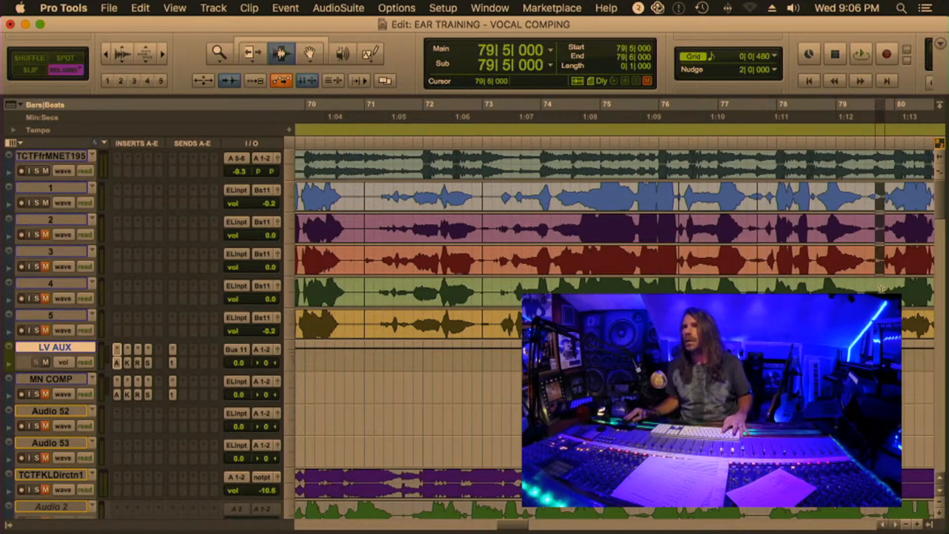
Separate the clips on tracks 1 to 5 at 83|5|000 and 85|5|000
{"action": "scroll", "coordinate": [743, 211], "scroll_direction": "right", "scroll_amount": 5}
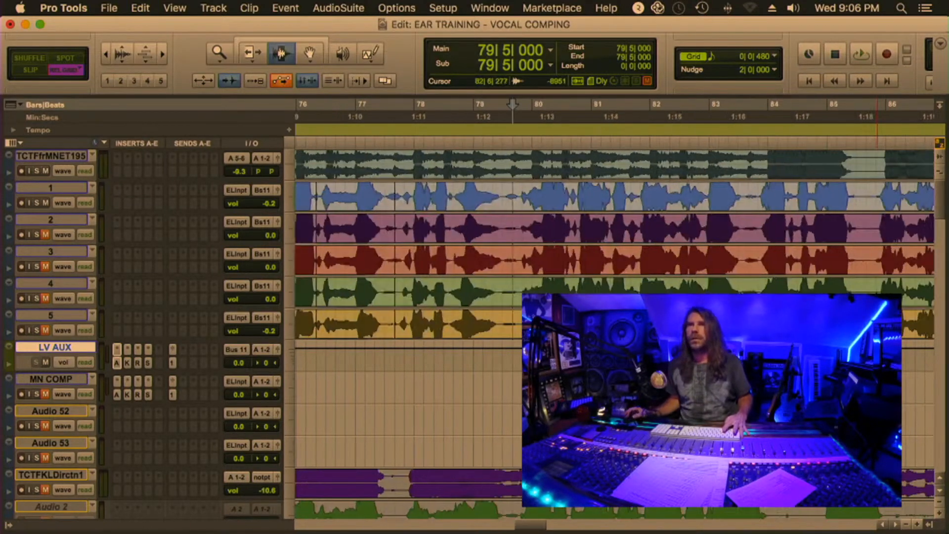
{"action": "left_click", "coordinate": [743, 211]}
{"action": "key", "text": "super+e"}
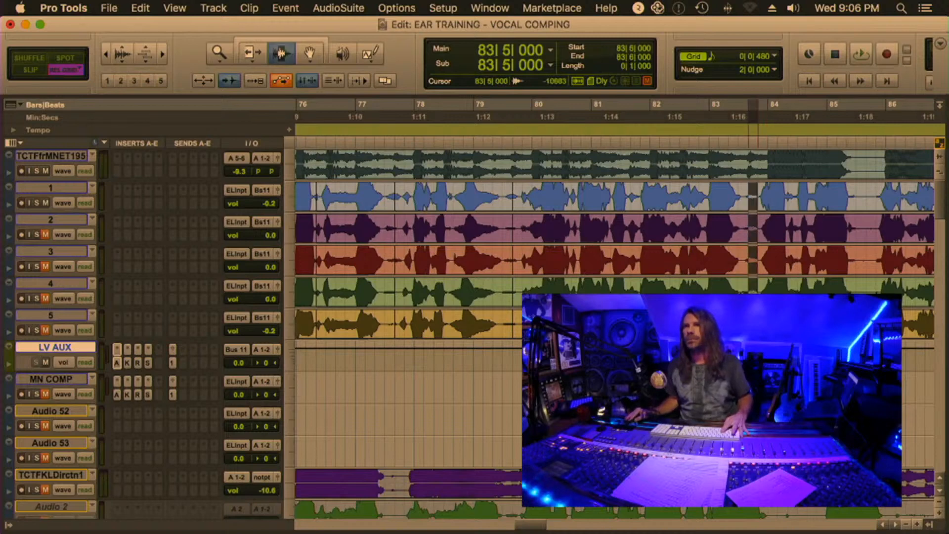
{"action": "left_click", "coordinate": [748, 214]}
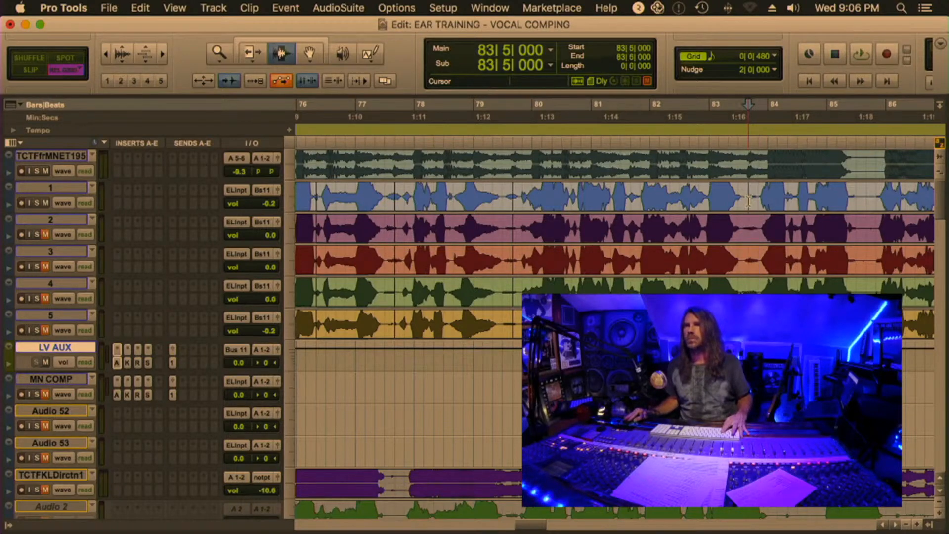
{"action": "key", "text": "super+e"}
{"action": "left_click", "coordinate": [864, 195]}
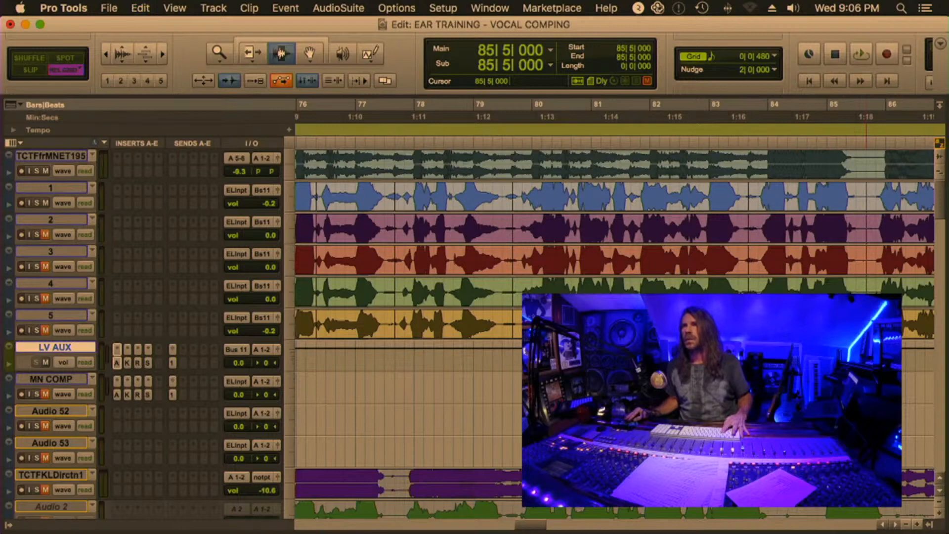
Briefly play the takes from 79|5|000, then place the edit cursor at the start of the first phrase, 60|3|000
{"action": "scroll", "coordinate": [865, 196], "scroll_direction": "right", "scroll_amount": 4}
{"action": "scroll", "coordinate": [692, 198], "scroll_direction": "left", "scroll_amount": 5}
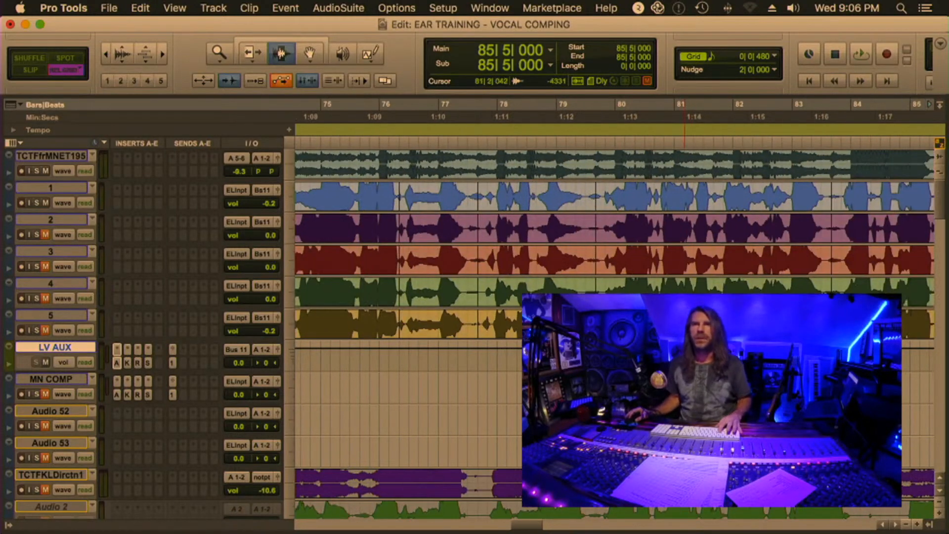
{"action": "left_click", "coordinate": [591, 221]}
{"action": "key", "text": "space"}
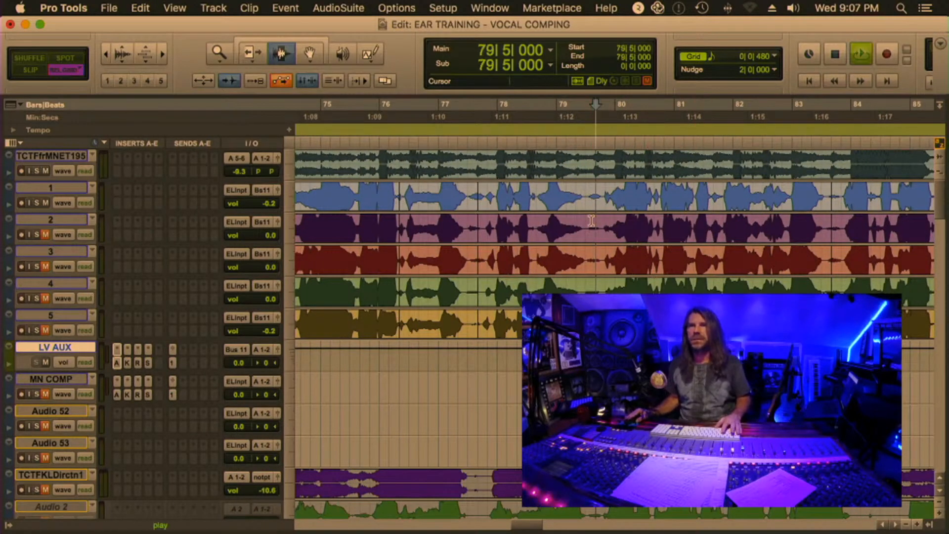
{"action": "key", "text": "space"}
{"action": "scroll", "coordinate": [563, 221], "scroll_direction": "left", "scroll_amount": 6}
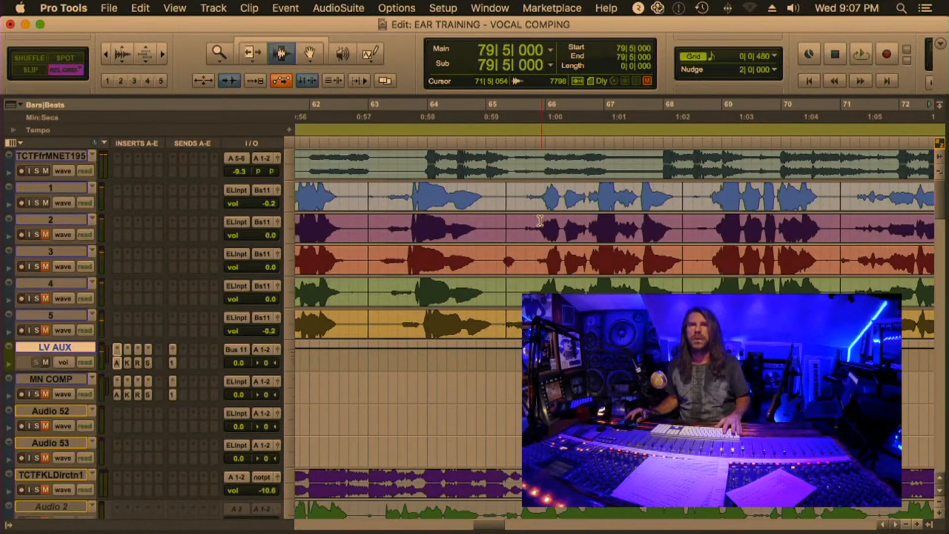
{"action": "scroll", "coordinate": [540, 220], "scroll_direction": "left", "scroll_amount": 2}
{"action": "left_click", "coordinate": [395, 200]}
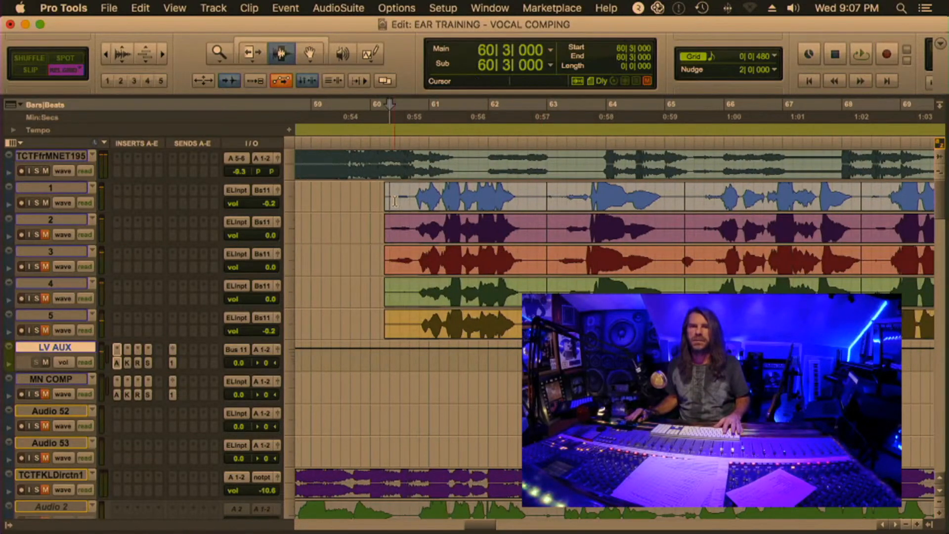
Play track 1 with the music from 60|3|000 through the last phrase near bar 87, then stop playback
{"action": "key", "text": "space"}
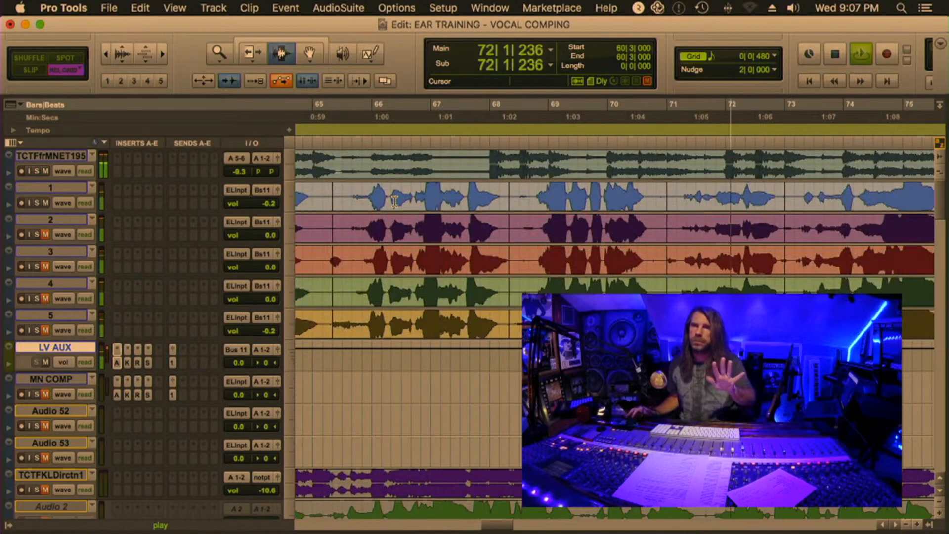
{"action": "scroll", "coordinate": [395, 201], "scroll_direction": "down", "scroll_amount": 2}
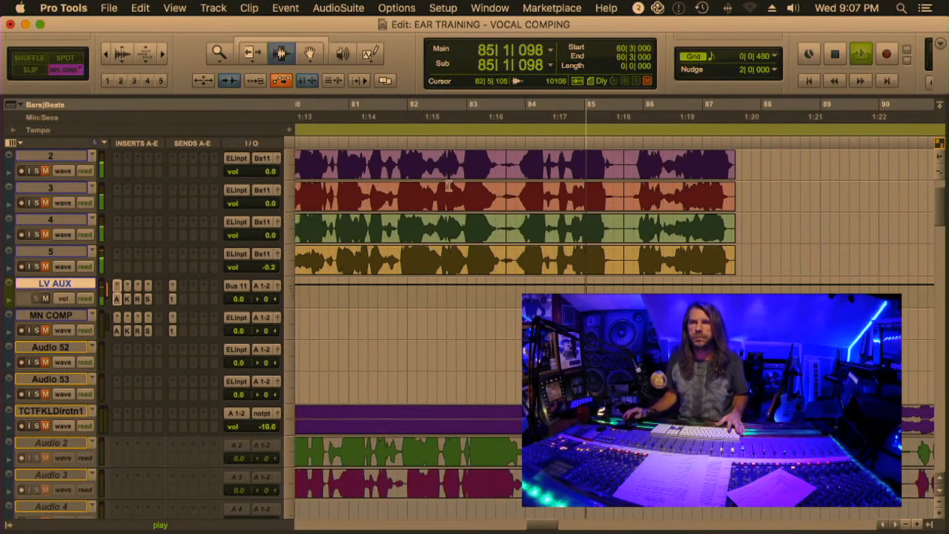
{"action": "scroll", "coordinate": [448, 186], "scroll_direction": "up", "scroll_amount": 2}
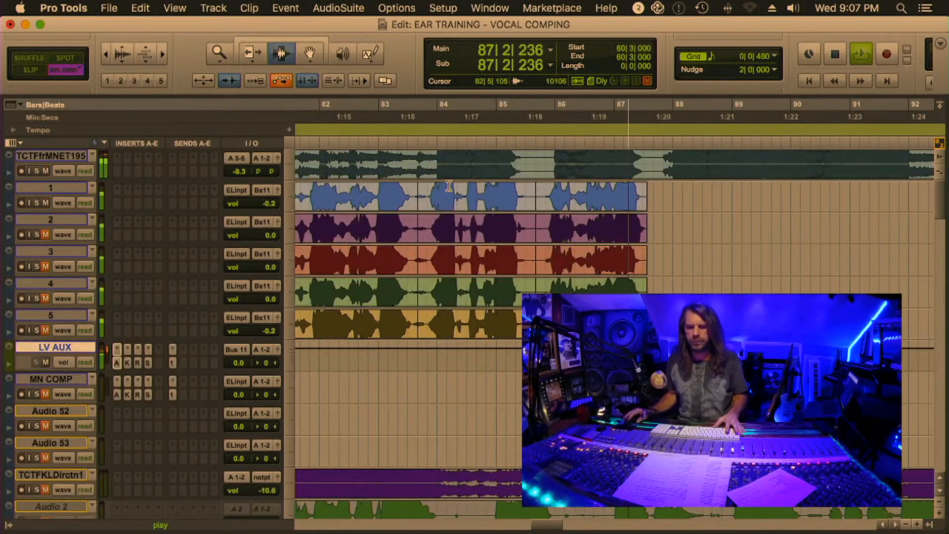
{"action": "key", "text": "space"}
Select tracks 1 to 5 and check their shared output bus, then select the LV AUX track that takes its input from it
{"action": "scroll", "coordinate": [453, 183], "scroll_direction": "down", "scroll_amount": 1}
{"action": "scroll", "coordinate": [454, 182], "scroll_direction": "down", "scroll_amount": 2}
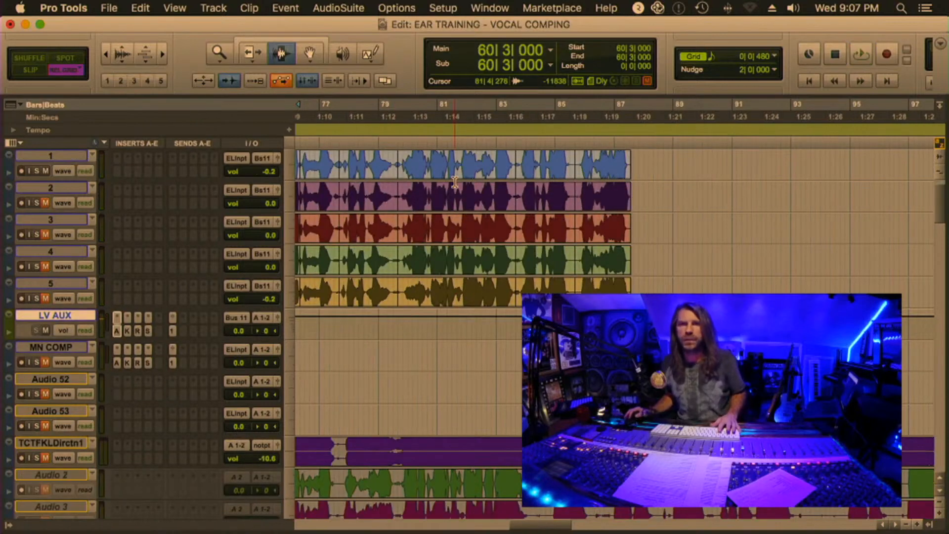
{"action": "left_click", "coordinate": [433, 204]}
{"action": "key", "text": "t"}
{"action": "scroll", "coordinate": [434, 204], "scroll_direction": "up", "scroll_amount": 1}
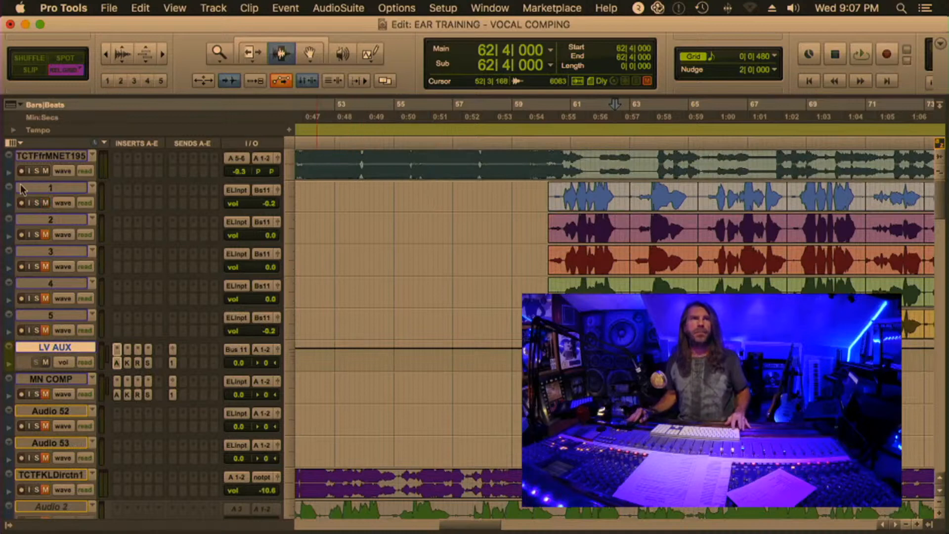
{"action": "left_click", "coordinate": [46, 187]}
{"action": "left_click", "coordinate": [57, 316], "text": "shift"}
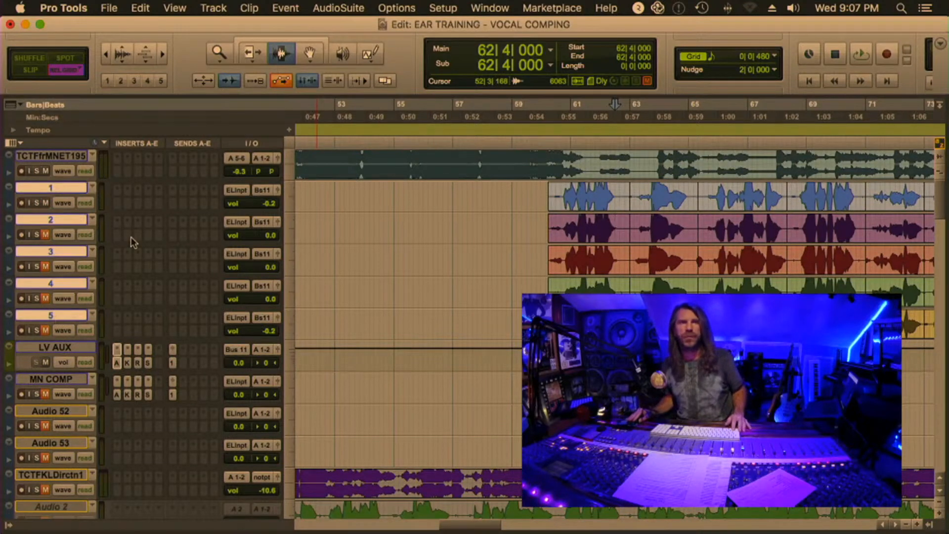
{"action": "left_click", "coordinate": [263, 190]}
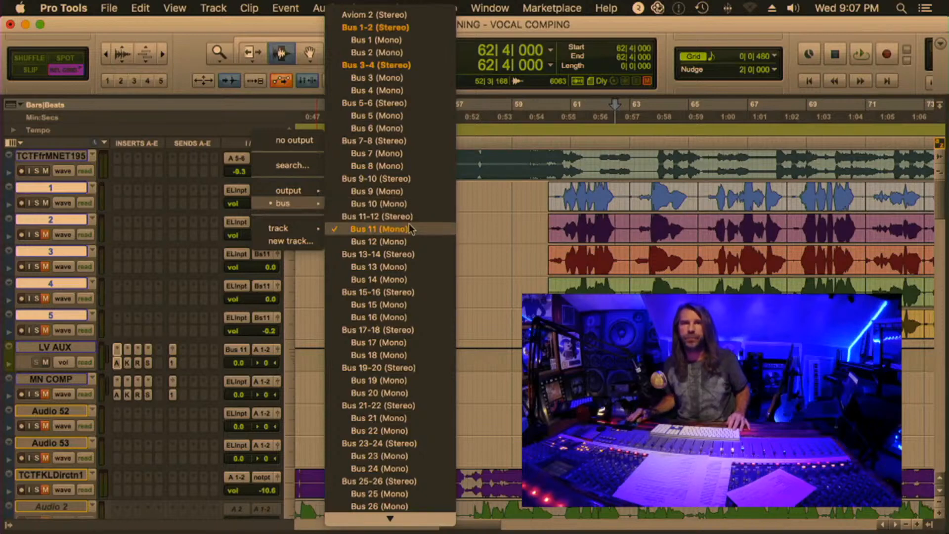
{"action": "left_click", "coordinate": [508, 296]}
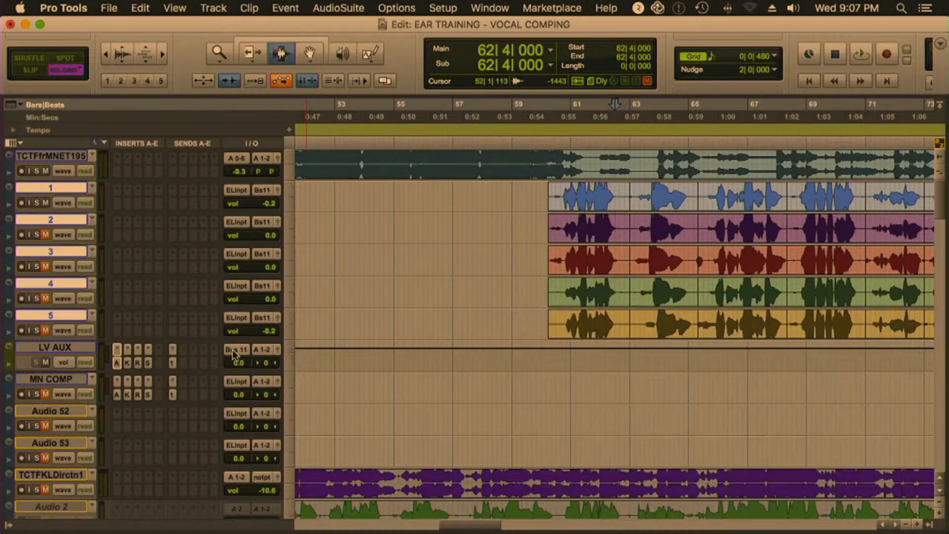
{"action": "left_click", "coordinate": [59, 347]}
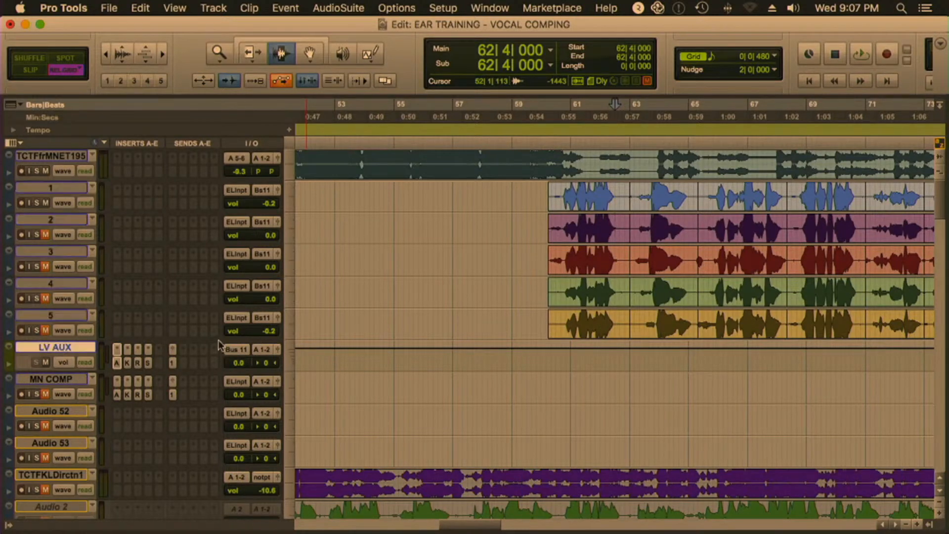
In the Mix window, select tracks 1 to 5 and examine their output bus assignment
{"action": "key", "text": "super+equal"}
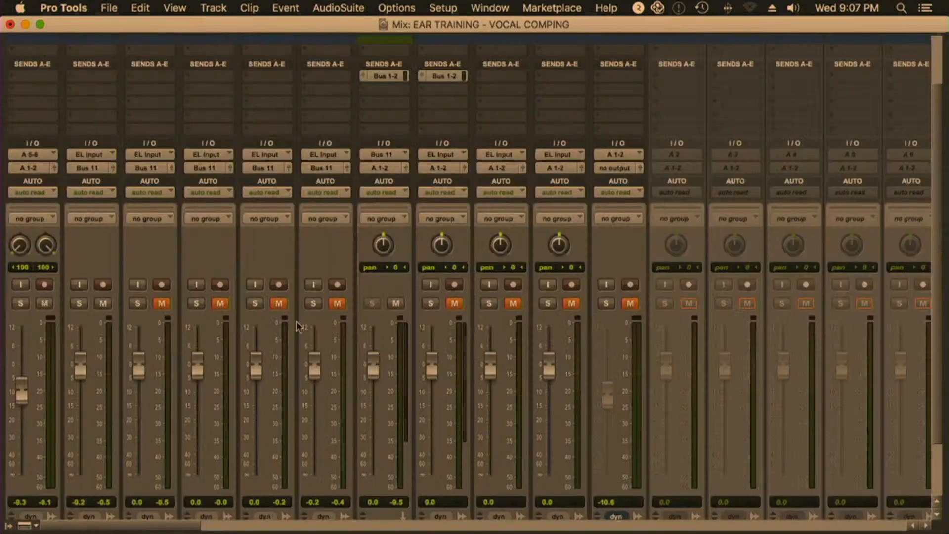
{"action": "scroll", "coordinate": [249, 265], "scroll_direction": "down", "scroll_amount": 3}
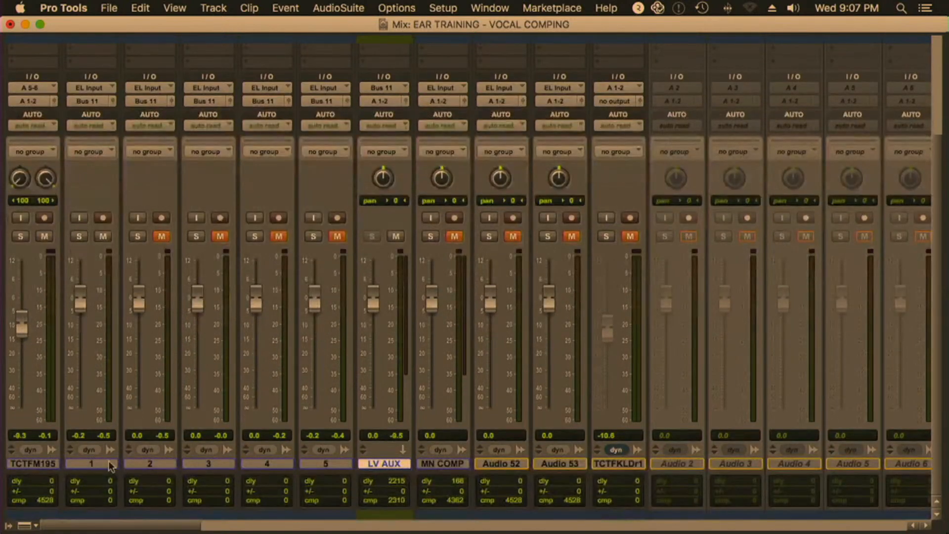
{"action": "left_click", "coordinate": [91, 463]}
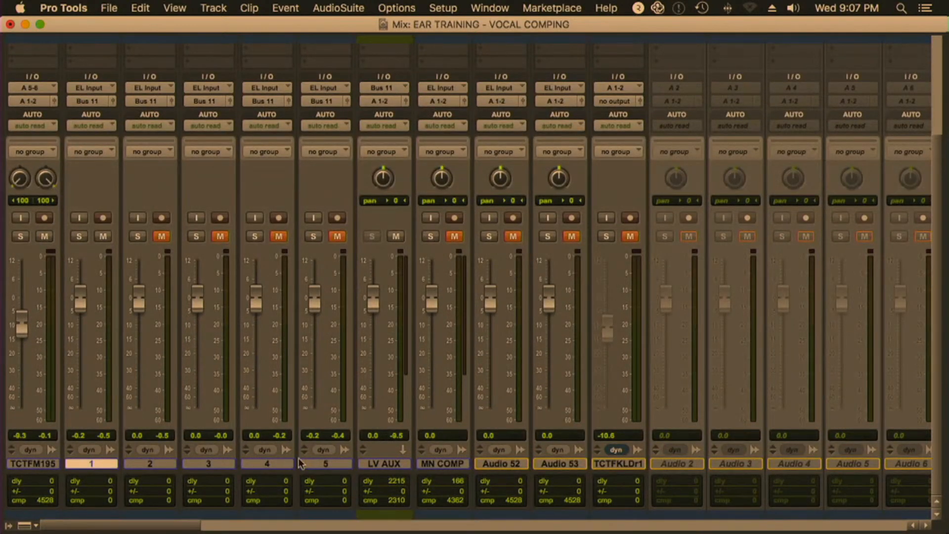
{"action": "left_click", "coordinate": [329, 464], "text": "shift"}
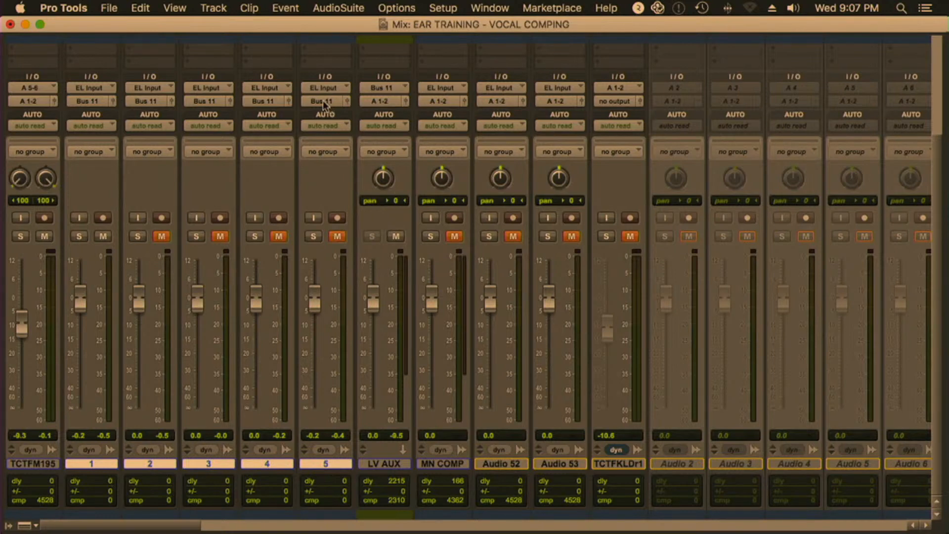
{"action": "left_click", "coordinate": [323, 102]}
{"action": "mouse_move", "coordinate": [325, 117]}
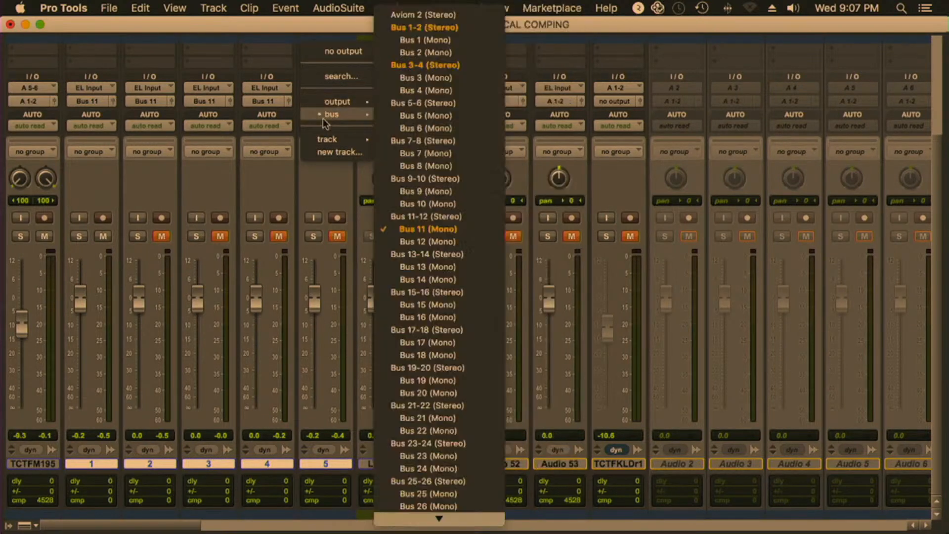
{"action": "left_click", "coordinate": [668, 139]}
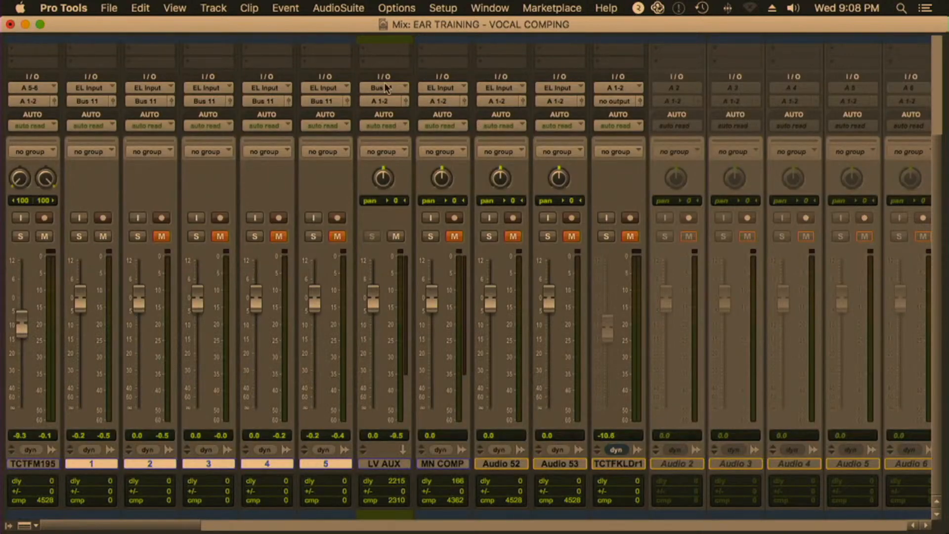
Inspect the Kramer PIE compressor inserted on LV AUX, then close it and return to the Edit window
{"action": "scroll", "coordinate": [386, 88], "scroll_direction": "up", "scroll_amount": 5}
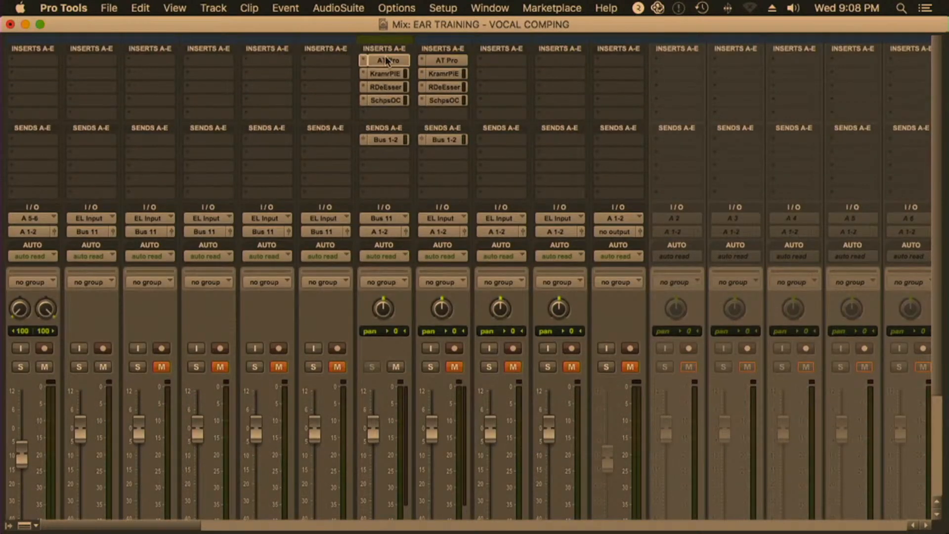
{"action": "left_click", "coordinate": [388, 74]}
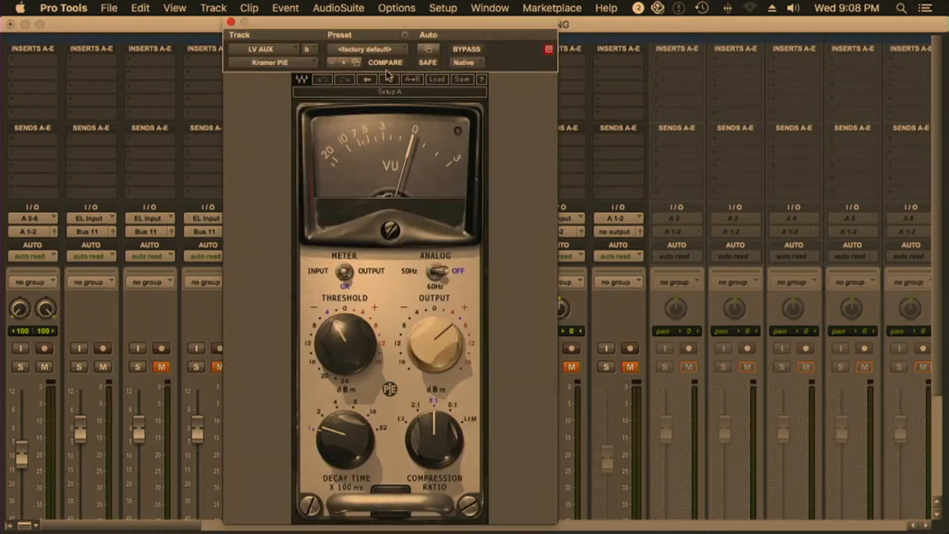
{"action": "left_click", "coordinate": [231, 22]}
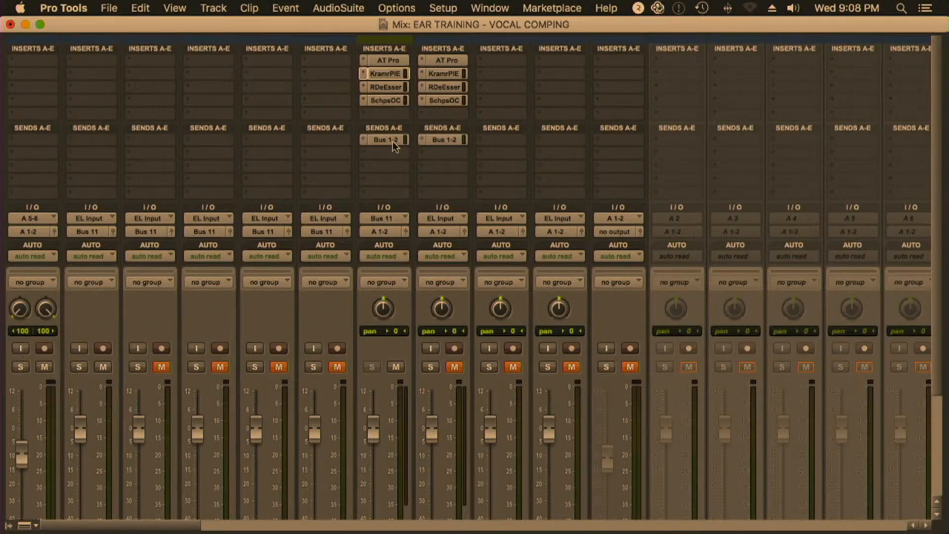
{"action": "key", "text": "super+equal"}
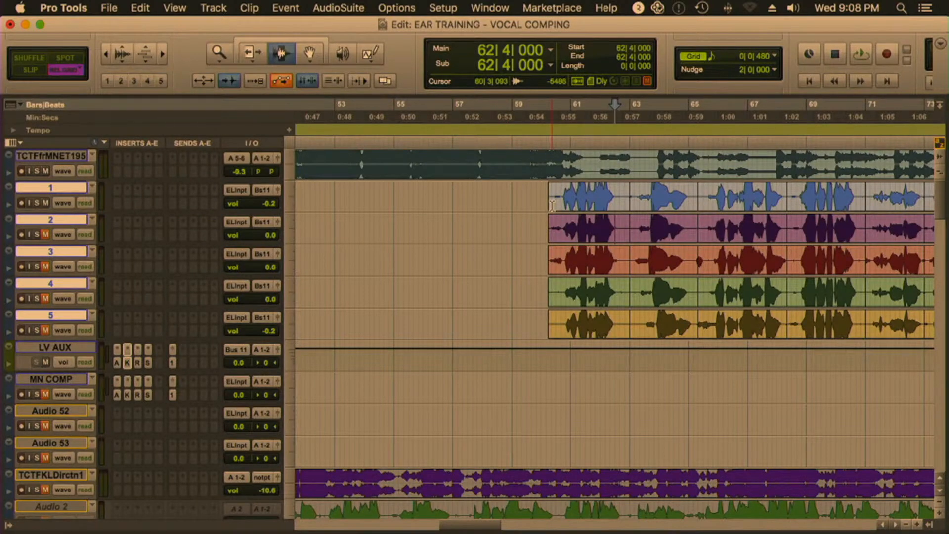
Select the first phrase on track 1 from 60|1|000 to 63|1|000, leaving only track 1 selected in the track list
{"action": "left_click_drag", "start_coordinate": [552, 205], "coordinate": [628, 204]}
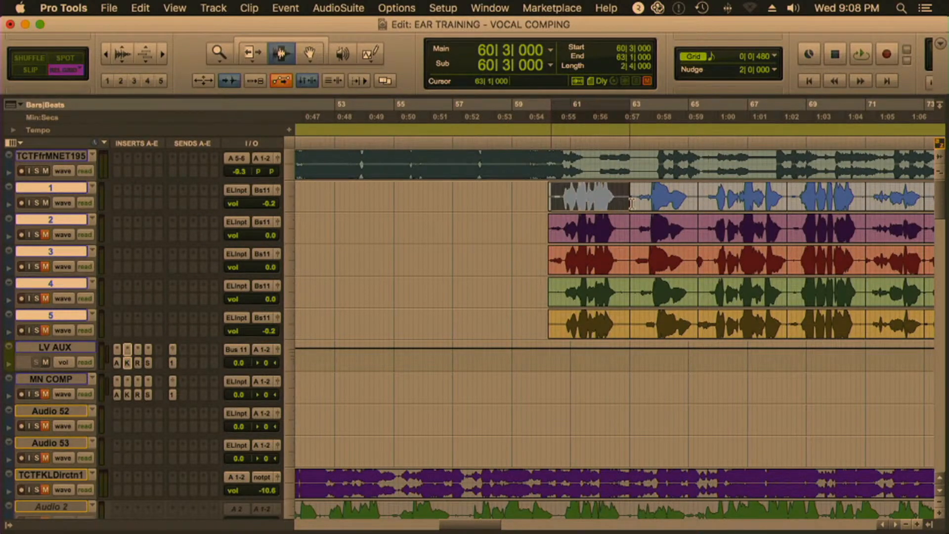
{"action": "left_click_drag", "start_coordinate": [562, 203], "coordinate": [541, 196]}
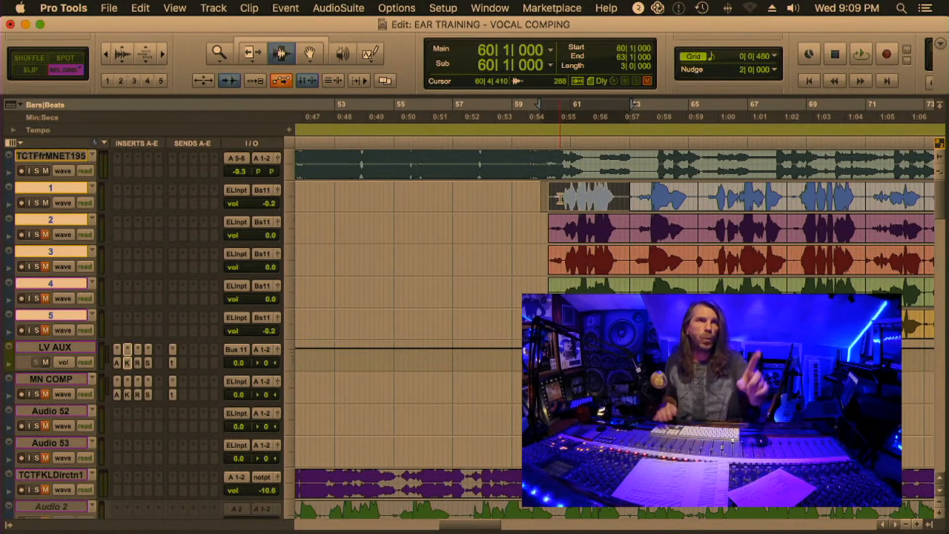
{"action": "left_click", "coordinate": [64, 157]}
{"action": "left_click", "coordinate": [63, 189]}
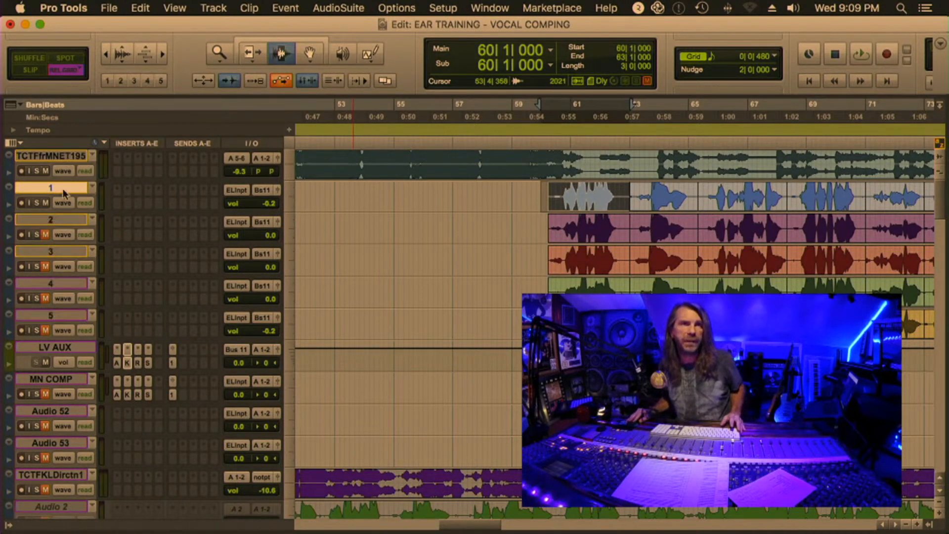
{"action": "scroll", "coordinate": [63, 189], "scroll_direction": "right", "scroll_amount": 5}
{"action": "scroll", "coordinate": [64, 189], "scroll_direction": "left", "scroll_amount": 3}
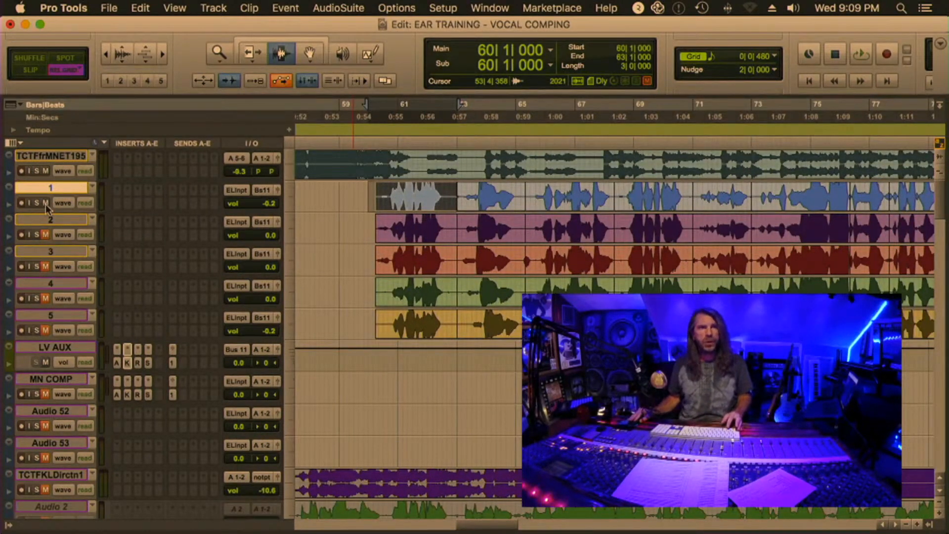
Audition the first phrase, switching the mutes to compare the vocal takes, then stop playback
{"action": "left_click", "coordinate": [45, 234]}
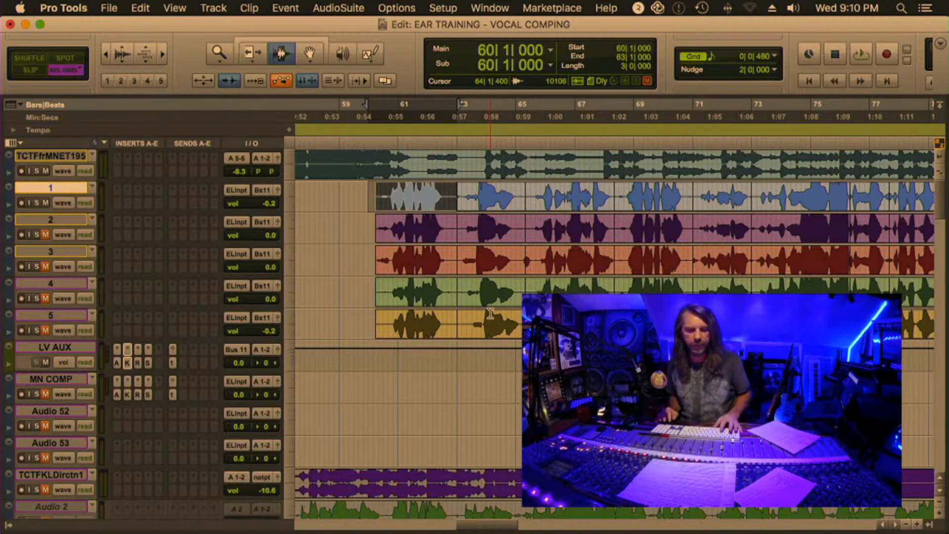
{"action": "key", "text": "space"}
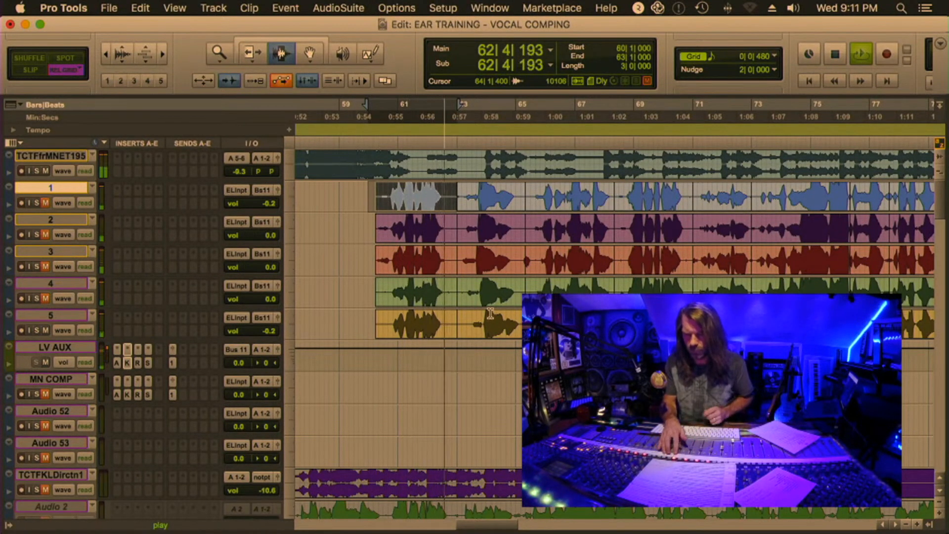
{"action": "key", "text": "space"}
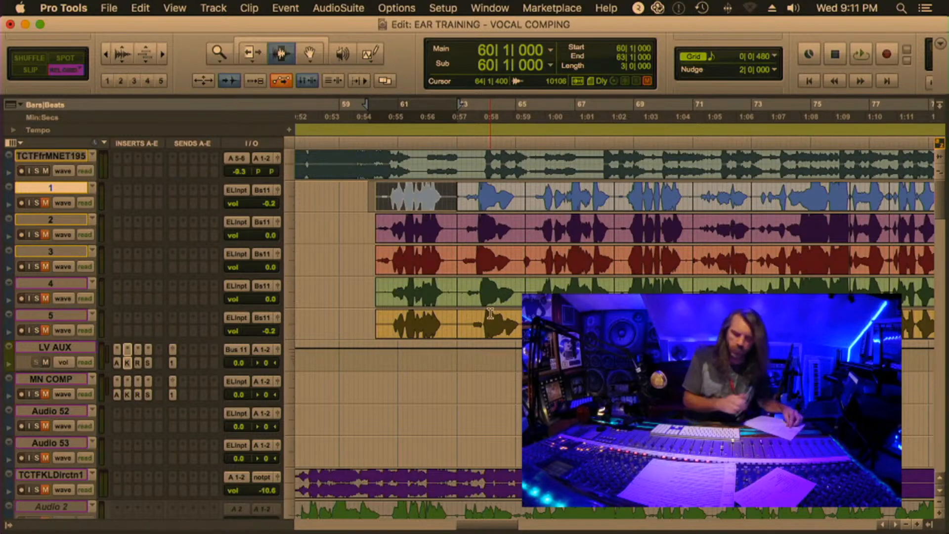
Select the second phrase on track 1 from 62|5|000 to 65|5|000
{"action": "scroll", "coordinate": [490, 314], "scroll_direction": "left", "scroll_amount": 2}
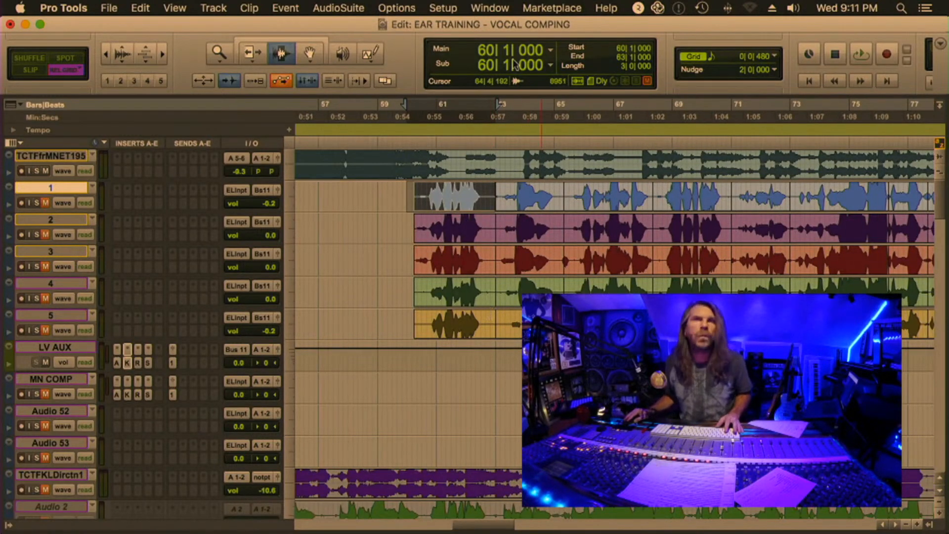
{"action": "left_click", "coordinate": [495, 197]}
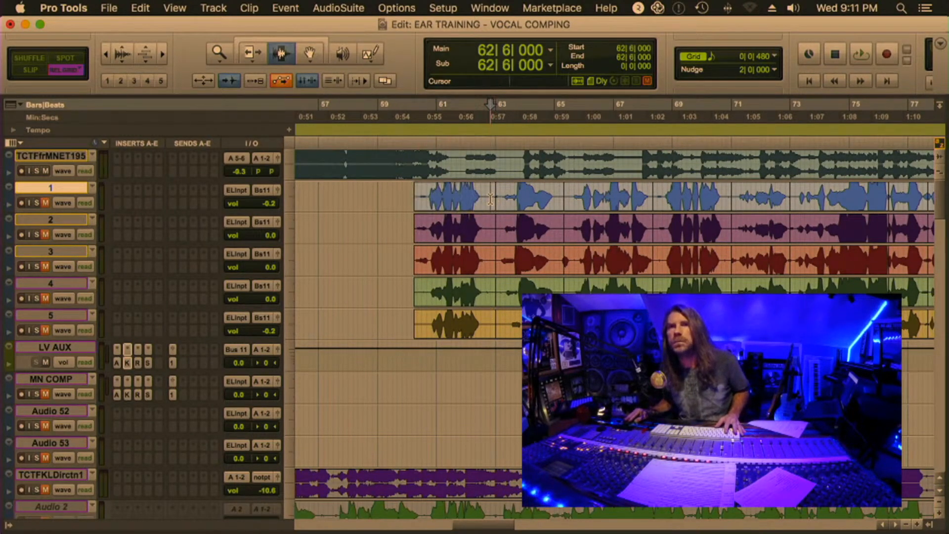
{"action": "left_click_drag", "start_coordinate": [490, 198], "coordinate": [576, 197]}
{"action": "left_click_drag", "start_coordinate": [488, 197], "coordinate": [486, 198]}
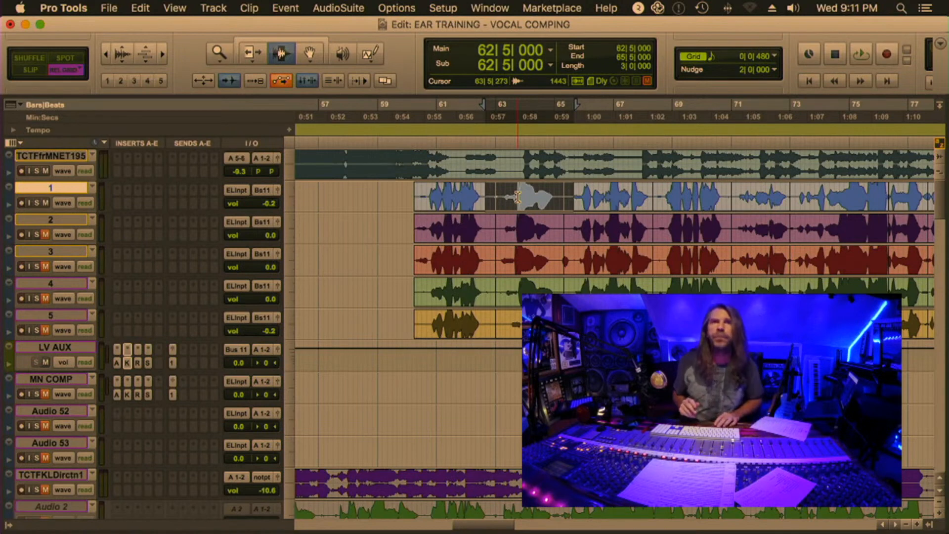
Audition the second phrase twice, switching the mutes between tracks 1 to 5 to compare the takes
{"action": "key", "text": "space"}
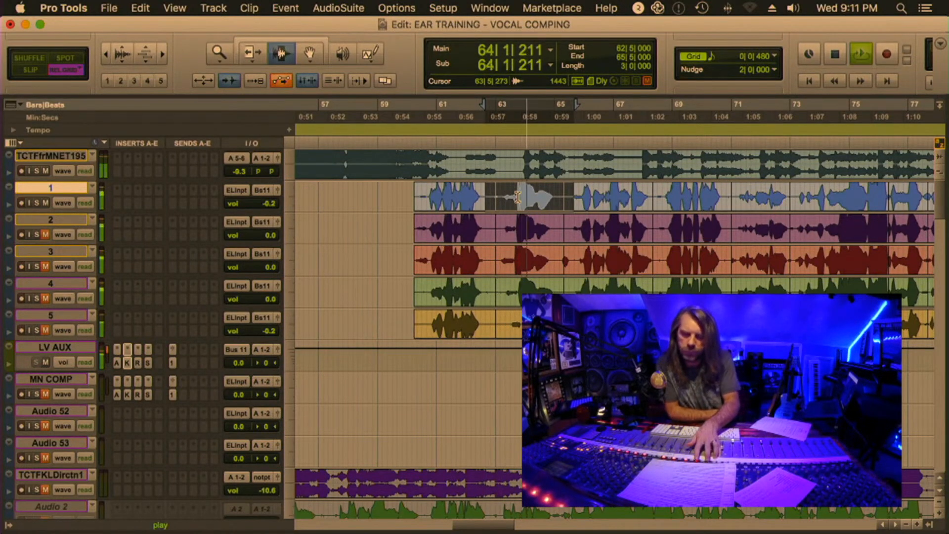
{"action": "key", "text": "shift+m"}
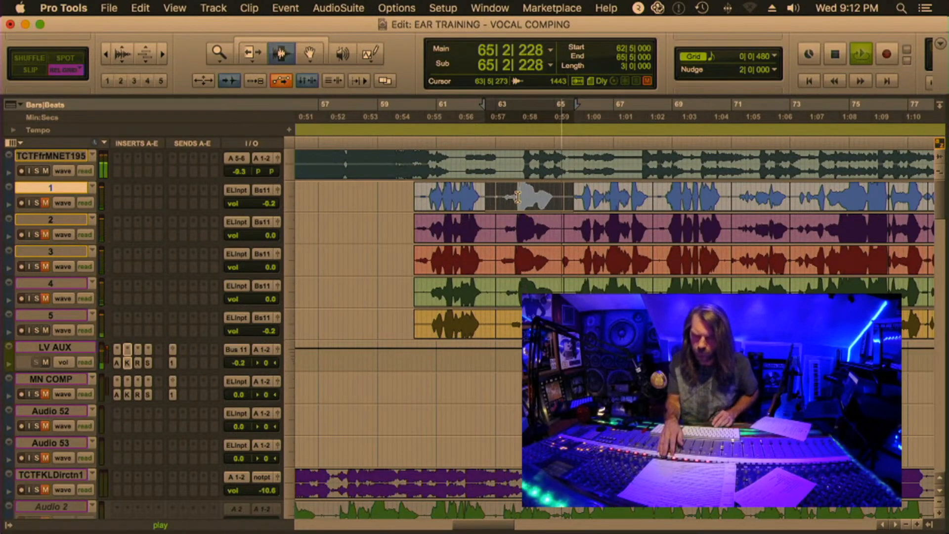
{"action": "key", "text": "space"}
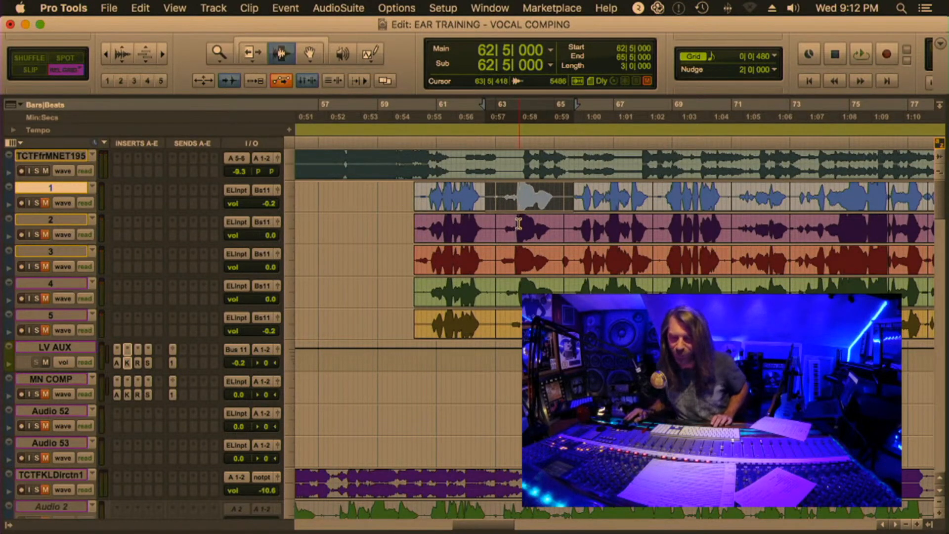
{"action": "key", "text": "space"}
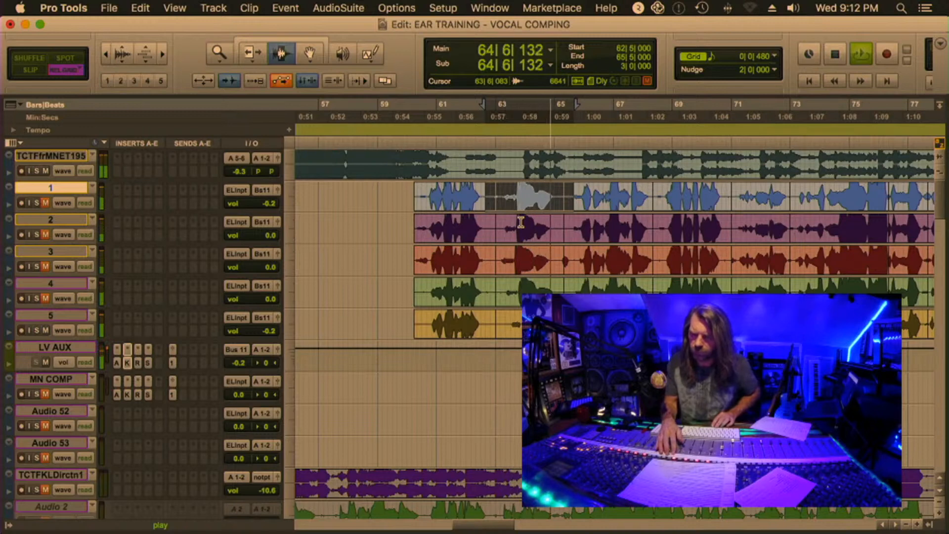
{"action": "key", "text": "space"}
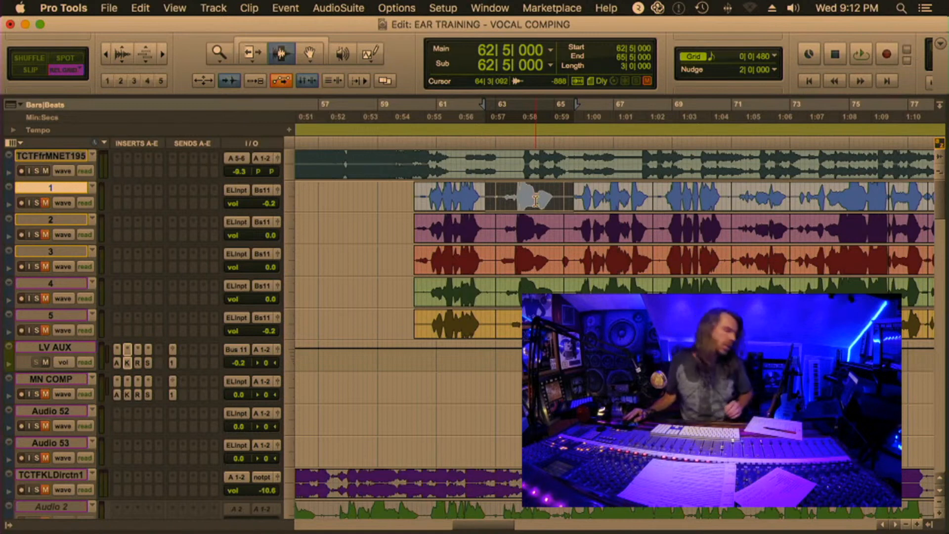
Select the third phrase on track 1 from 65|3|000 to 68|3|000
{"action": "left_click_drag", "start_coordinate": [563, 197], "coordinate": [658, 204]}
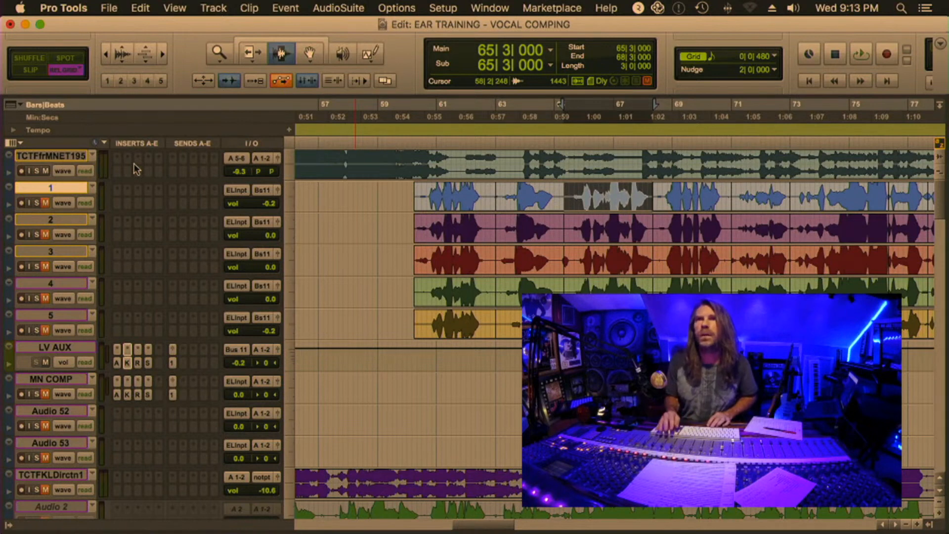
Audition the third phrase, switching the track mutes to compare the vocal takes, then stop playback
{"action": "key", "text": "shift+m"}
{"action": "key", "text": "space"}
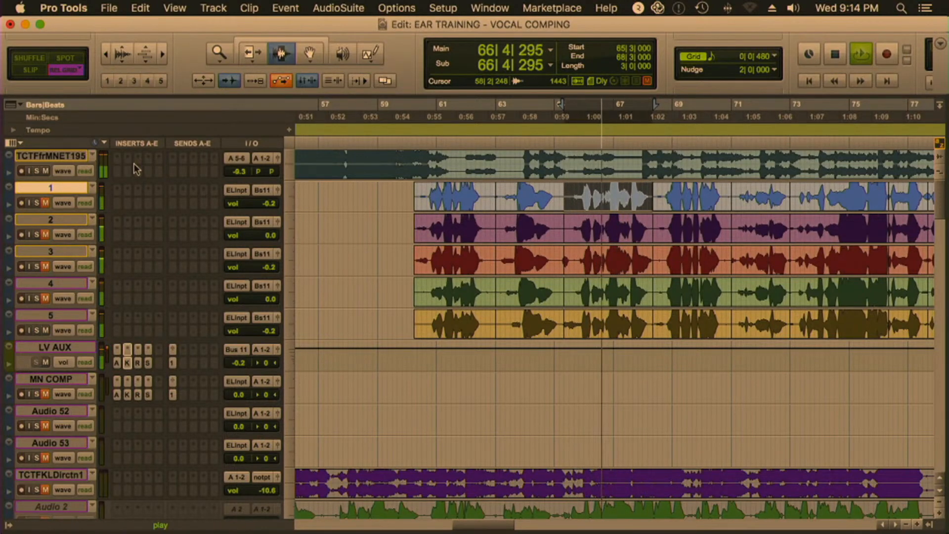
{"action": "key", "text": "space"}
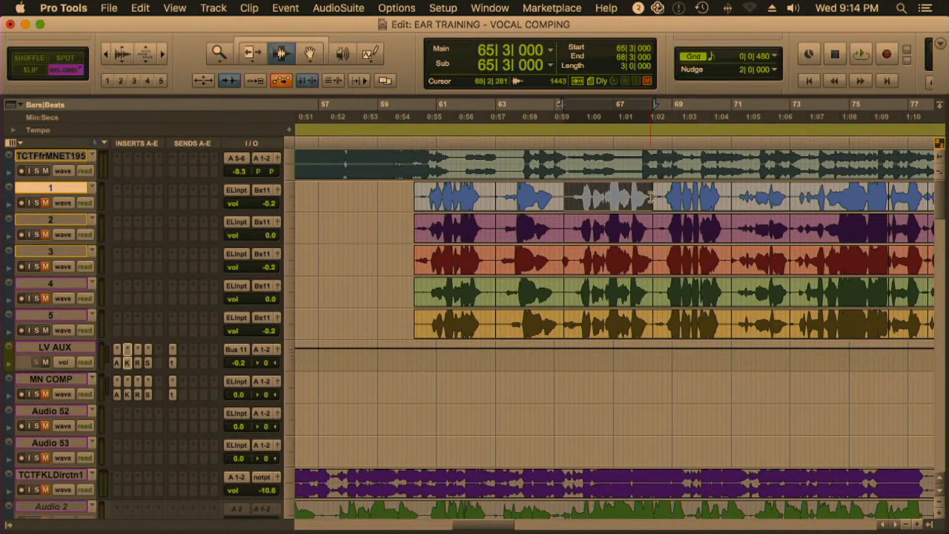
Select the fourth phrase on track 1 from 68|3|000 to 71|3|000 and audition it with track 5 unmuted
{"action": "left_click_drag", "start_coordinate": [652, 199], "coordinate": [729, 197]}
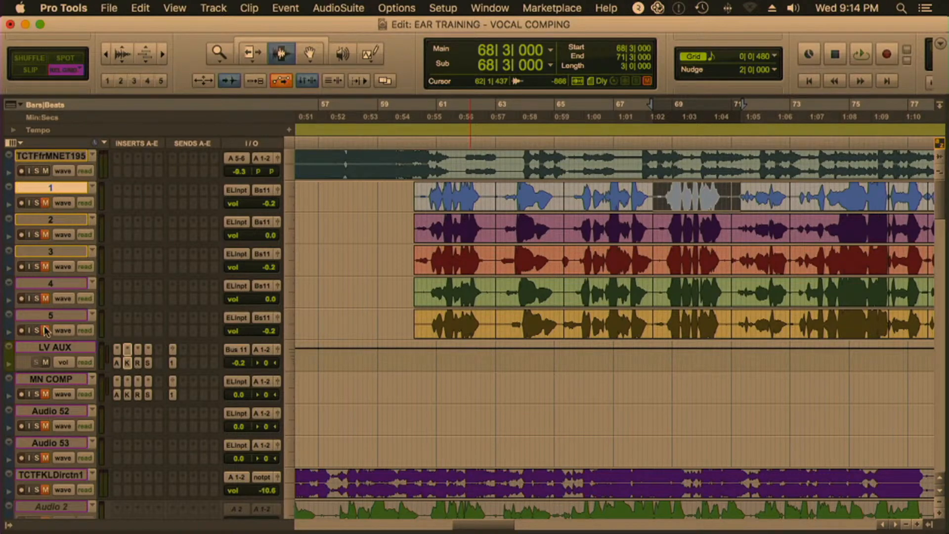
{"action": "key", "text": "space"}
{"action": "key", "text": "space"}
{"action": "key", "text": "space"}
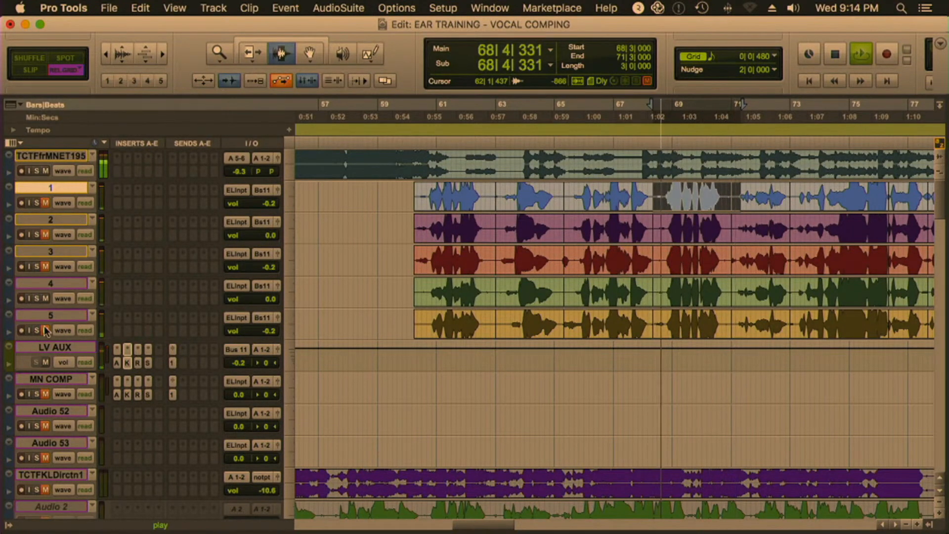
{"action": "left_click", "coordinate": [45, 330]}
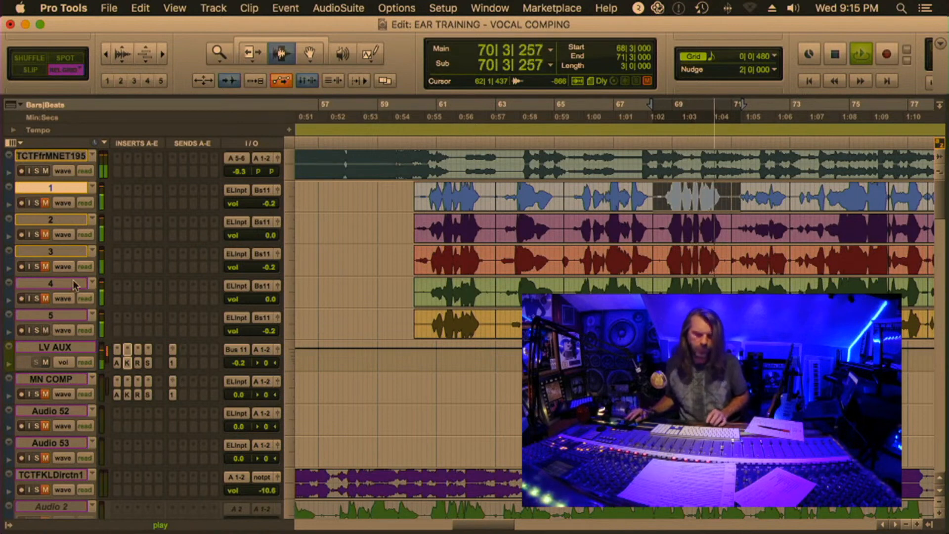
{"action": "key", "text": "space"}
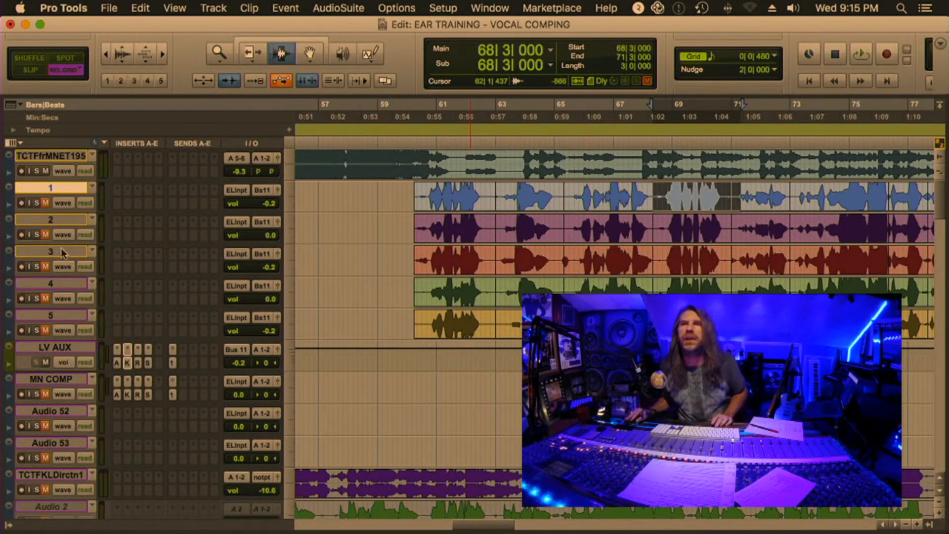
Select the fifth phrase on track 2 from 70|6|000 to 73|6|000
{"action": "left_click_drag", "start_coordinate": [726, 228], "coordinate": [802, 228]}
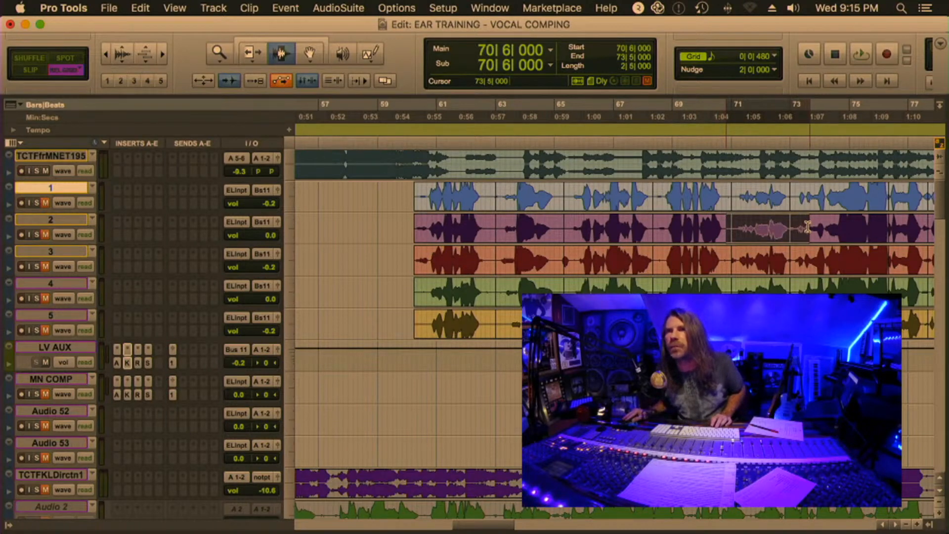
{"action": "left_click_drag", "start_coordinate": [814, 226], "coordinate": [822, 223]}
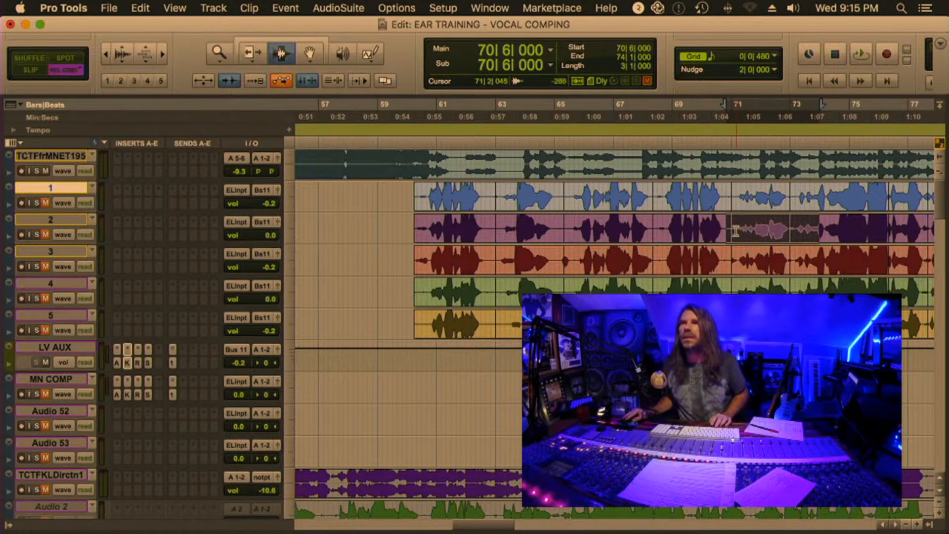
{"action": "left_click", "coordinate": [816, 229], "text": "shift"}
Audition the fifth phrase several times to compare the vocal takes, then stop playback
{"action": "key", "text": "space"}
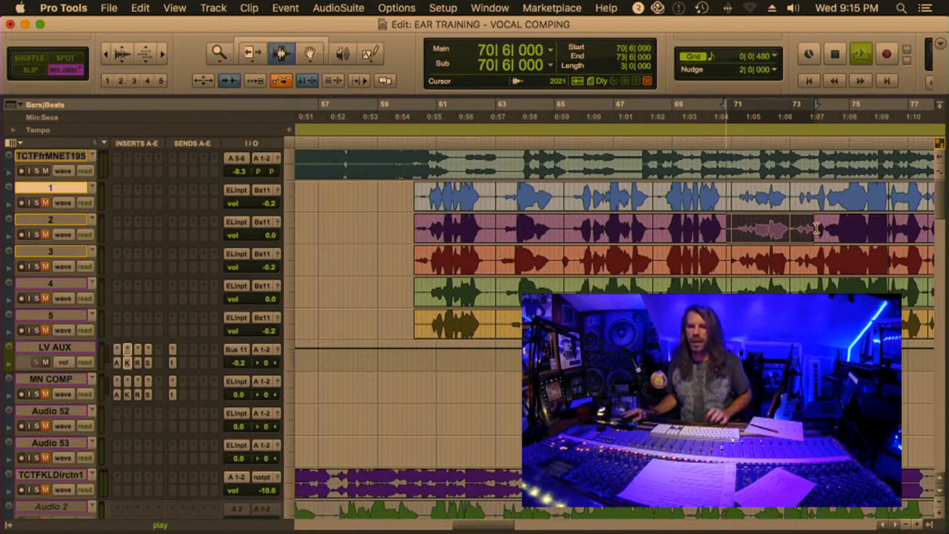
{"action": "key", "text": "space"}
{"action": "key", "text": "space"}
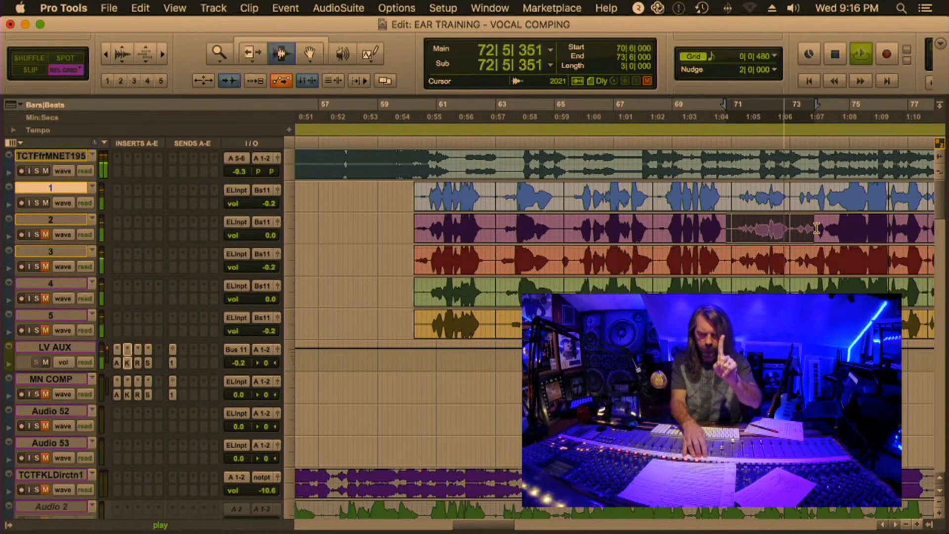
{"action": "key", "text": "space"}
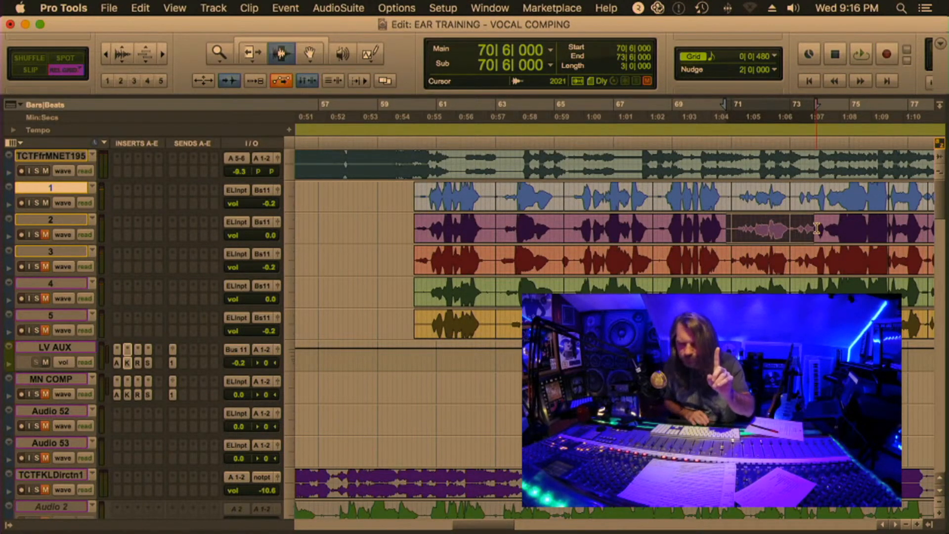
{"action": "key", "text": "space"}
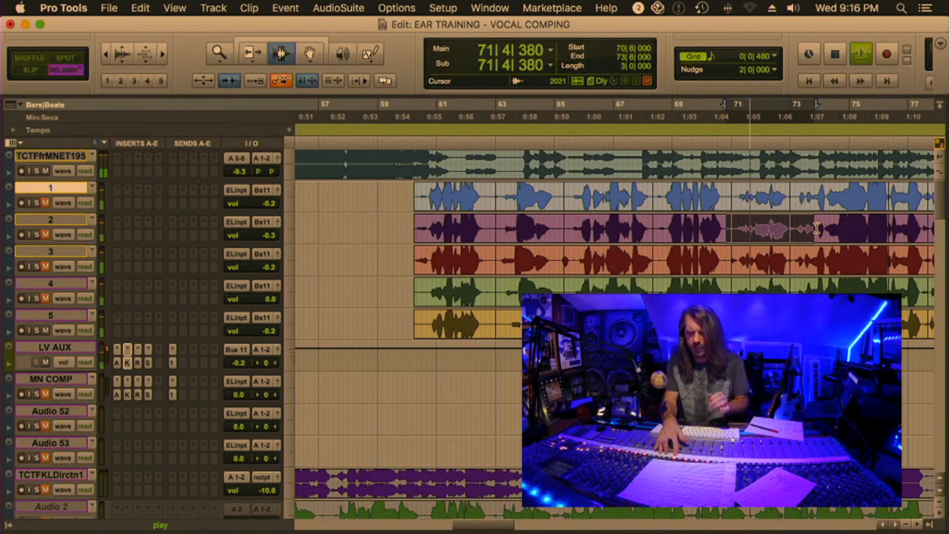
{"action": "key", "text": "space"}
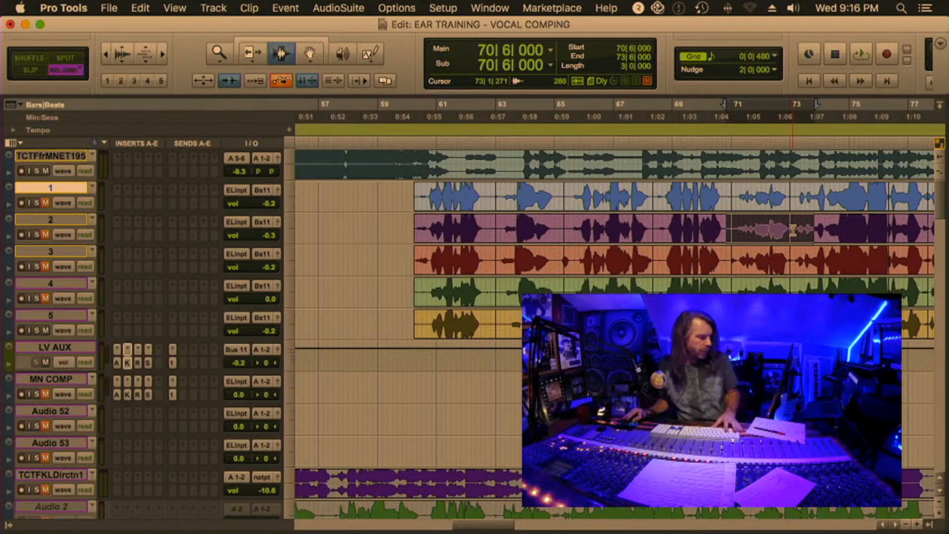
Select the sixth phrase on track 2 from 73|2|000 to 77|5|000 and audition it across the takes
{"action": "left_click_drag", "start_coordinate": [794, 231], "coordinate": [690, 235]}
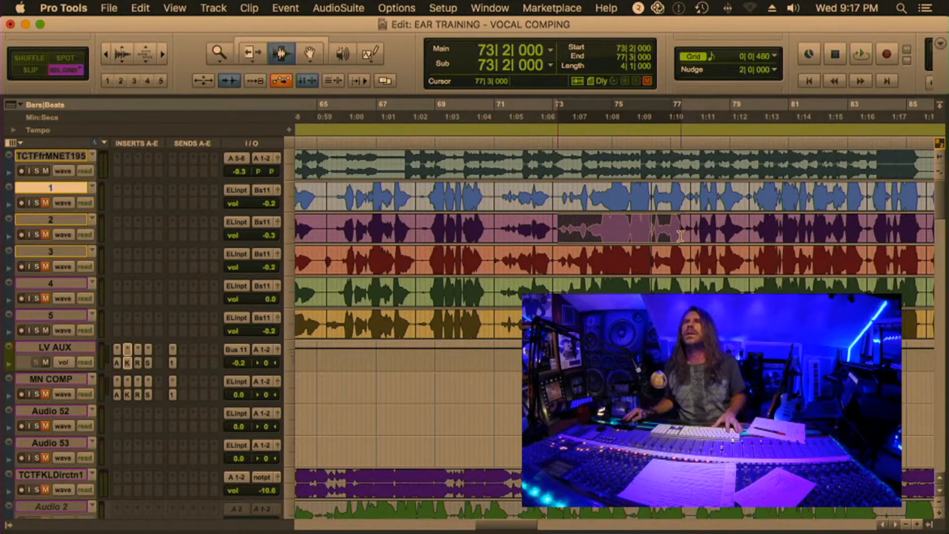
{"action": "left_click_drag", "start_coordinate": [678, 236], "coordinate": [688, 235]}
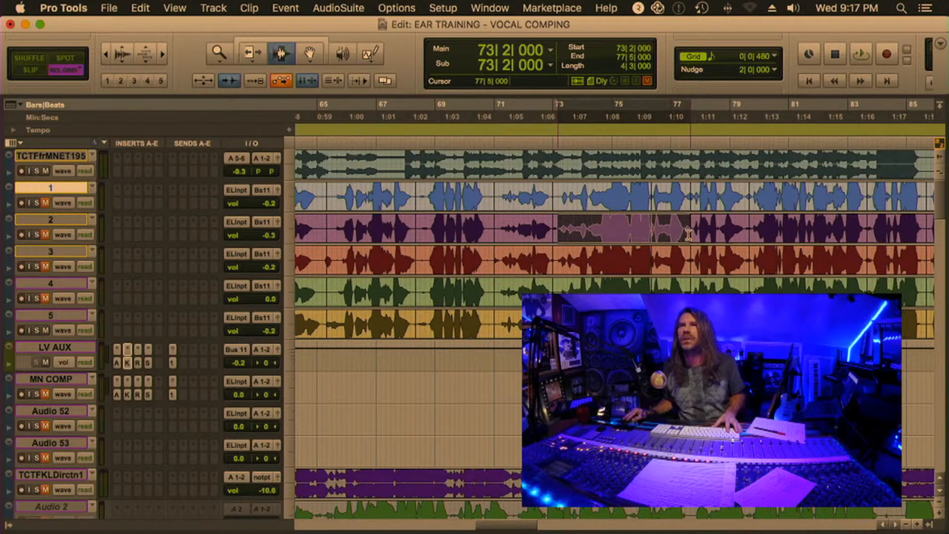
{"action": "key", "text": "space"}
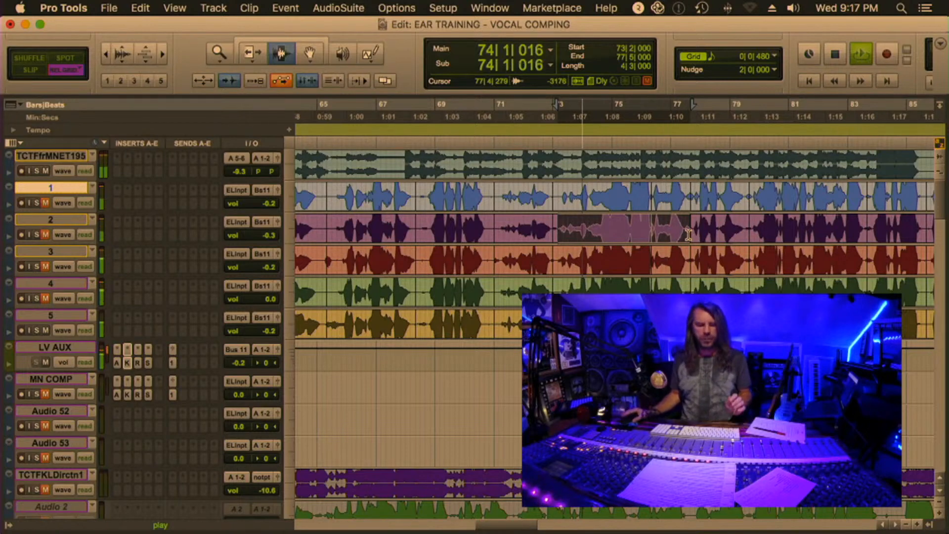
{"action": "key", "text": "space"}
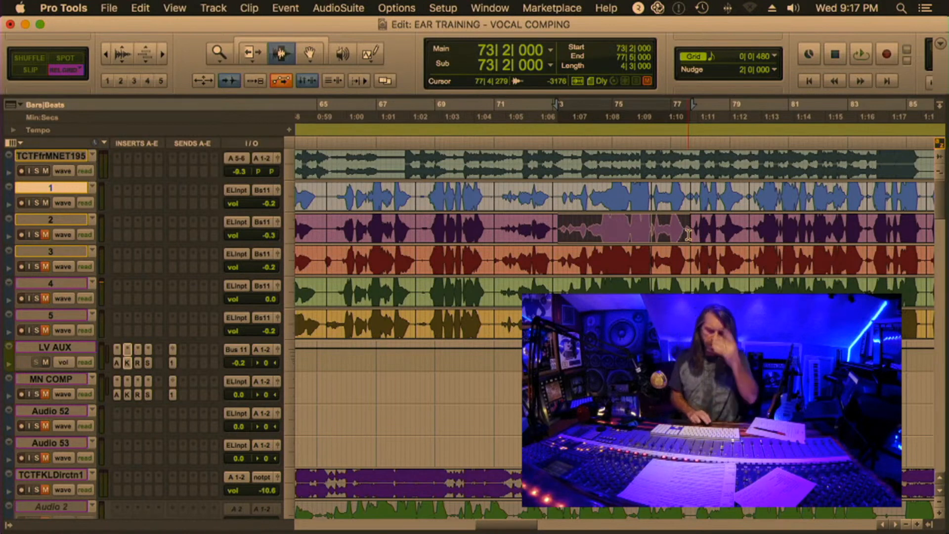
{"action": "key", "text": "space"}
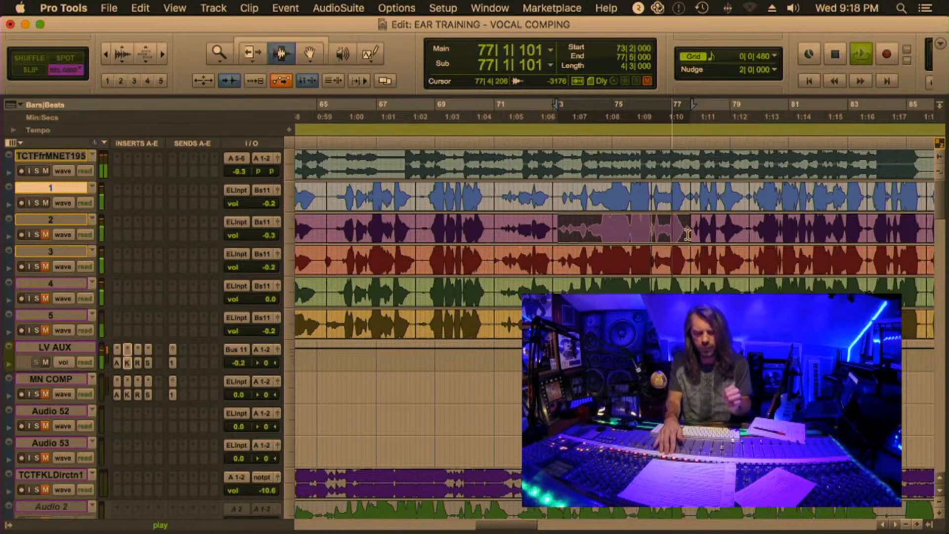
{"action": "key", "text": "shift+m"}
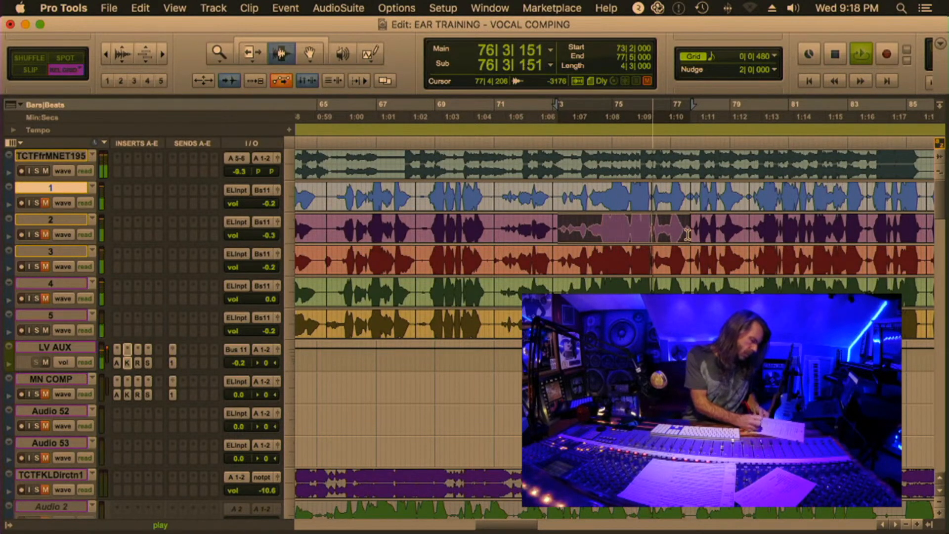
{"action": "key", "text": "space"}
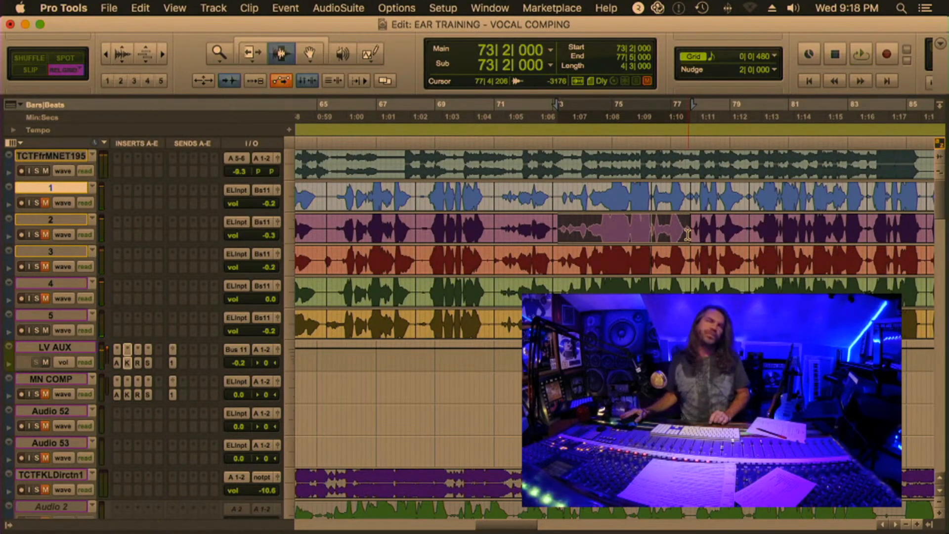
Select the seventh phrase on track 2 from 77|5|000 to 79|5|000 and audition it across the takes
{"action": "scroll", "coordinate": [671, 247], "scroll_direction": "right", "scroll_amount": 5}
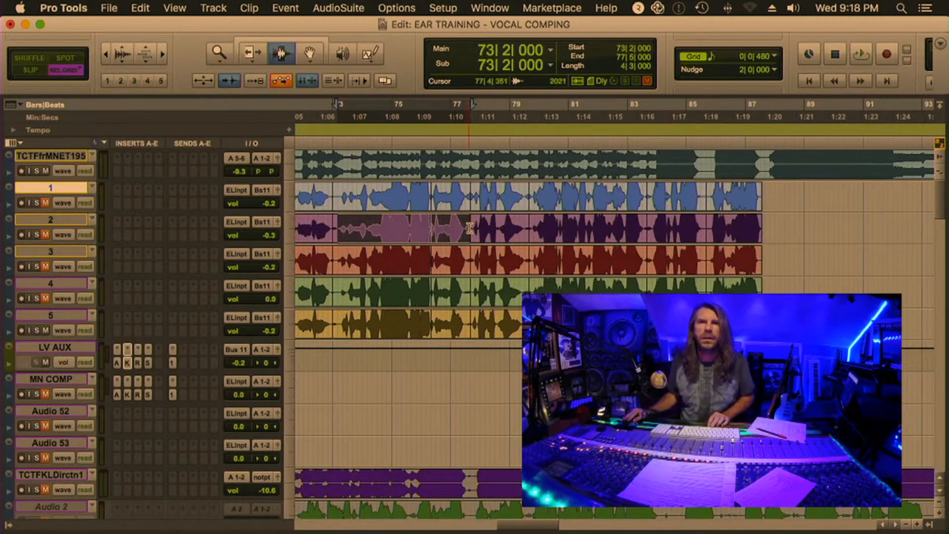
{"action": "left_click_drag", "start_coordinate": [470, 228], "coordinate": [530, 225]}
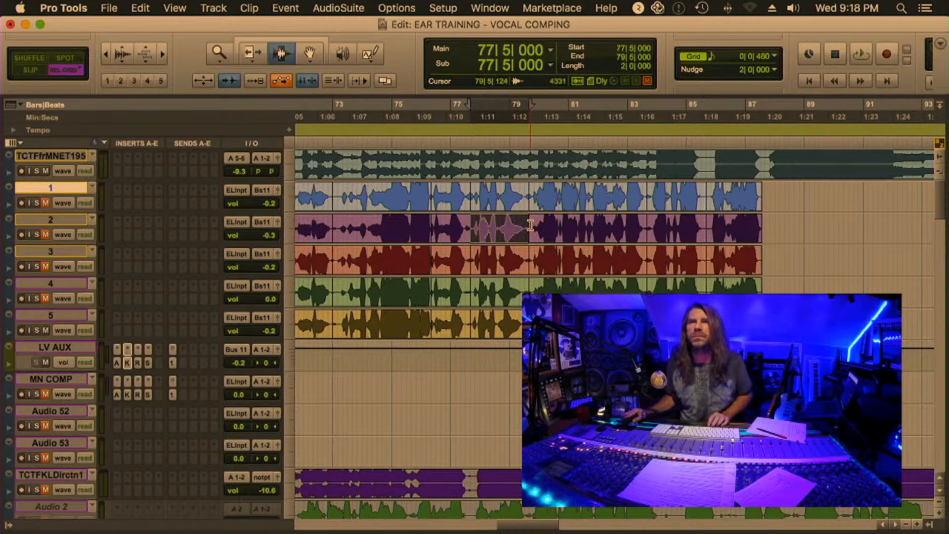
{"action": "key", "text": "space"}
{"action": "left_click", "coordinate": [530, 225]}
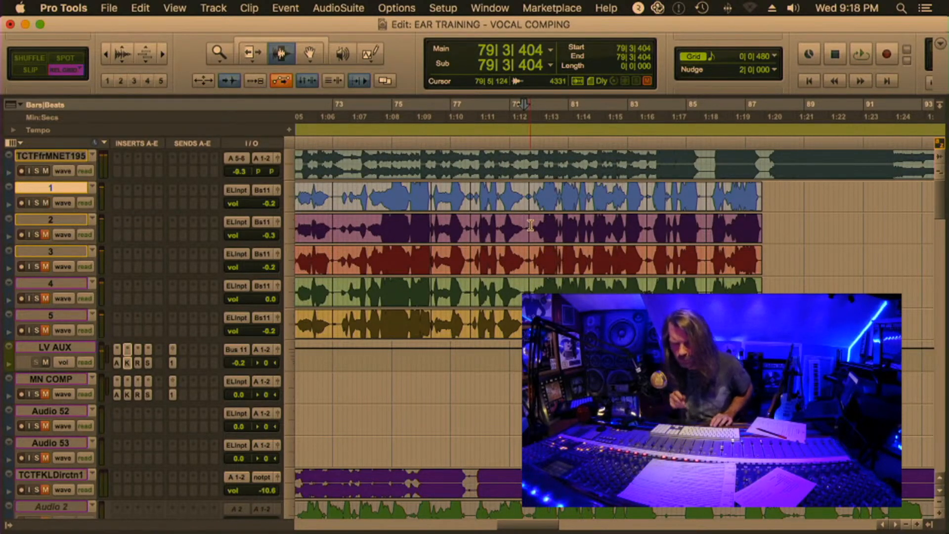
{"action": "key", "text": "space"}
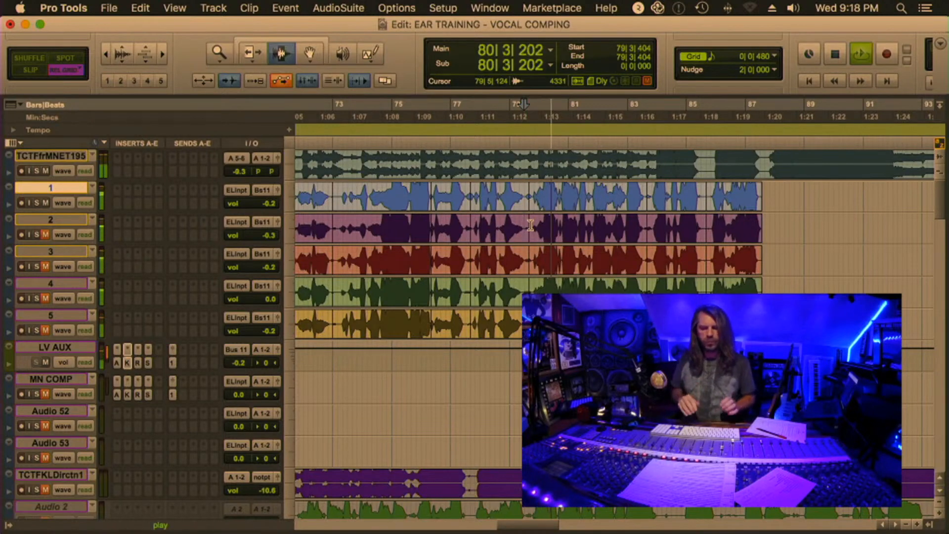
{"action": "key", "text": "space"}
{"action": "left_click_drag", "start_coordinate": [471, 225], "coordinate": [530, 225]}
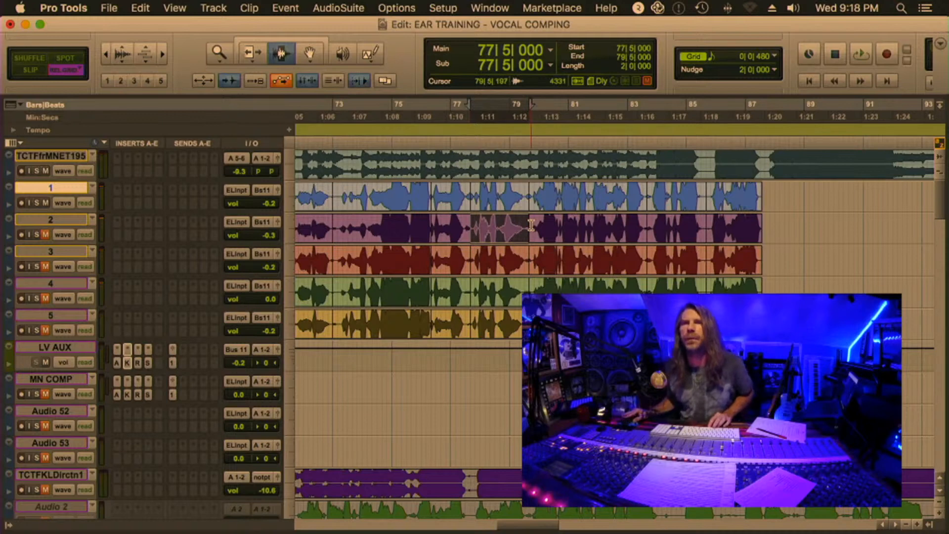
{"action": "key", "text": "space"}
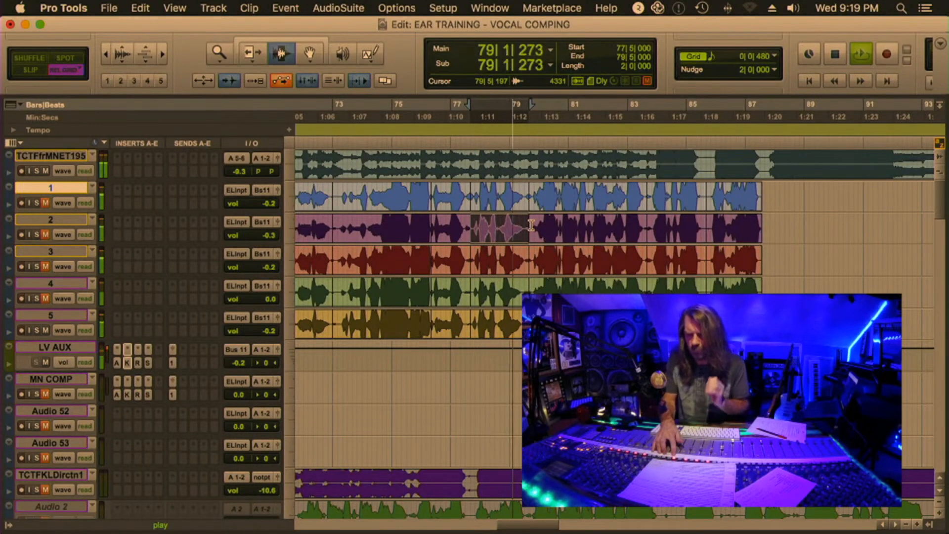
{"action": "key", "text": "space"}
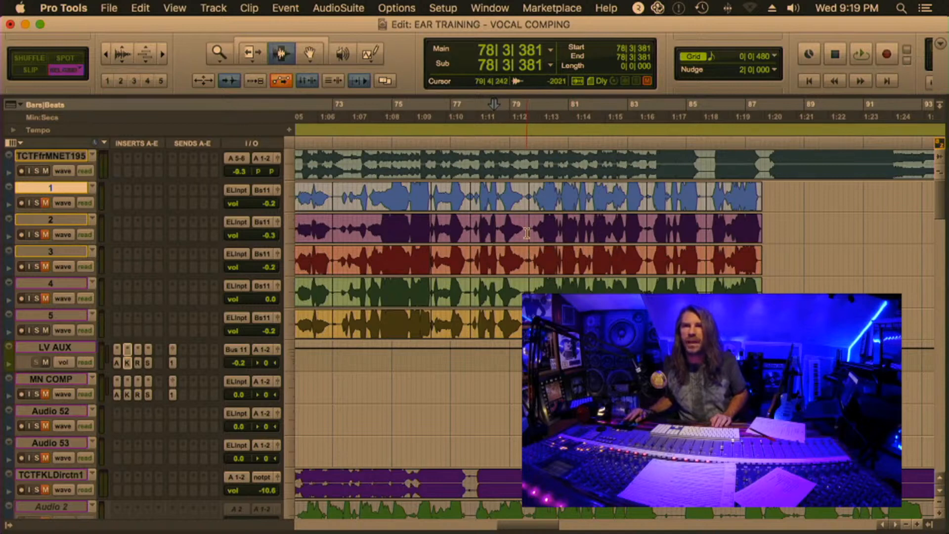
Select the eighth phrase on track 2 from 79|5|000 to 83|5|000 and audition it across the takes
{"action": "left_click_drag", "start_coordinate": [529, 230], "coordinate": [648, 235]}
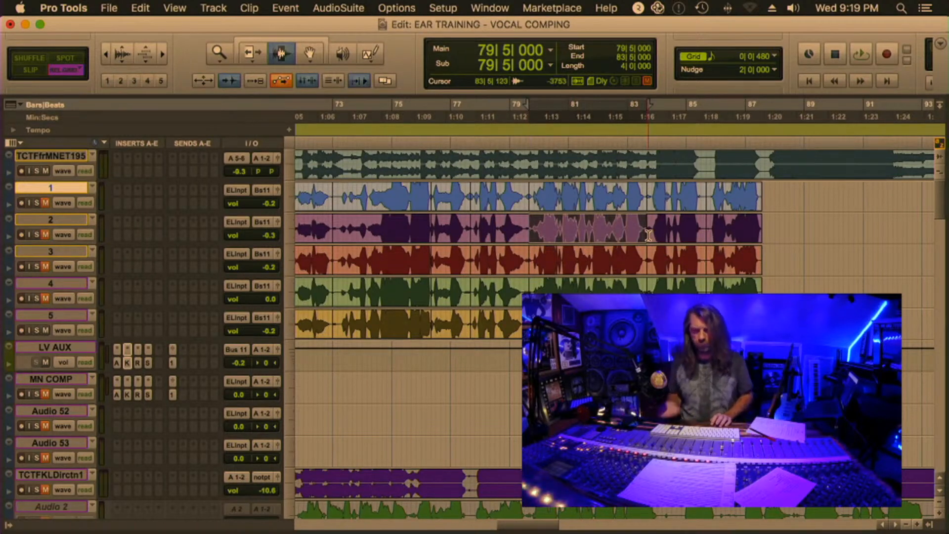
{"action": "key", "text": "space"}
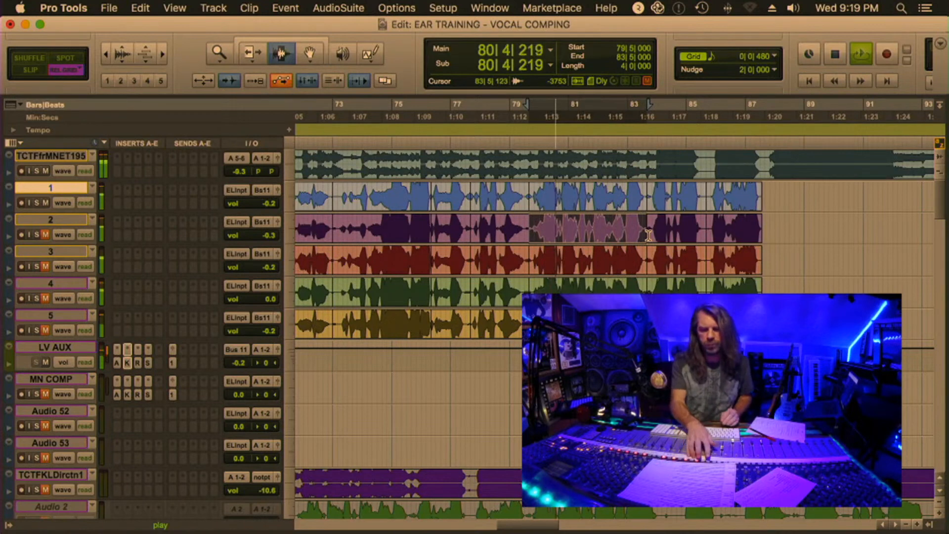
{"action": "key", "text": "space"}
{"action": "key", "text": "space"}
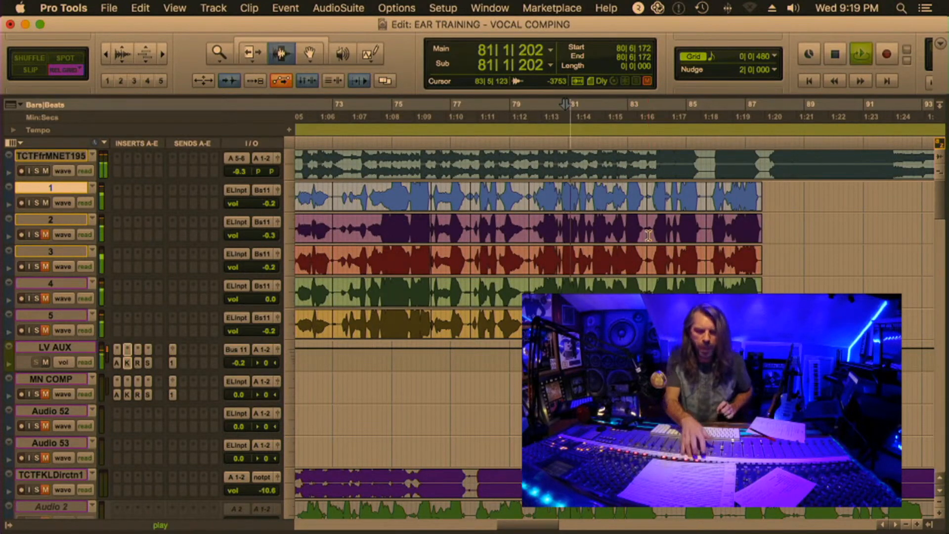
{"action": "key", "text": "space"}
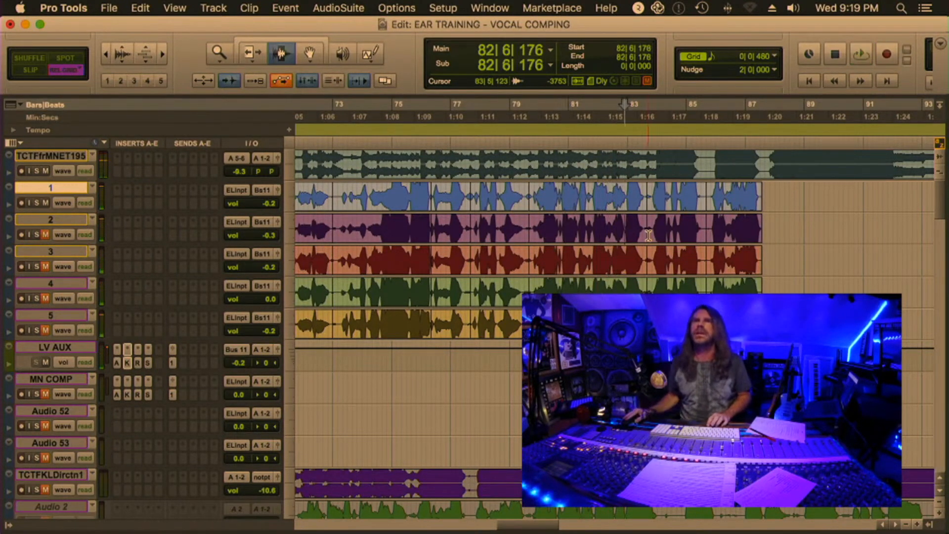
{"action": "left_click_drag", "start_coordinate": [530, 225], "coordinate": [645, 223]}
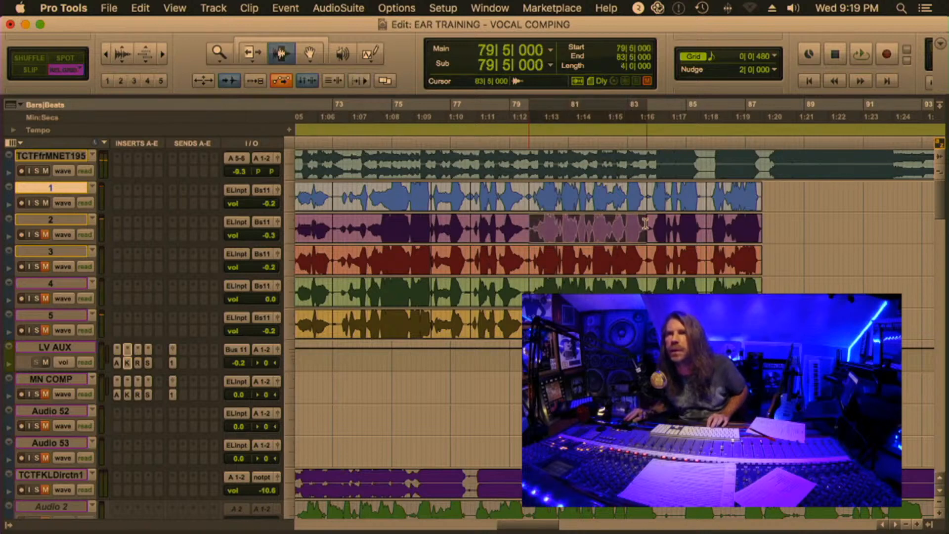
{"action": "key", "text": "space"}
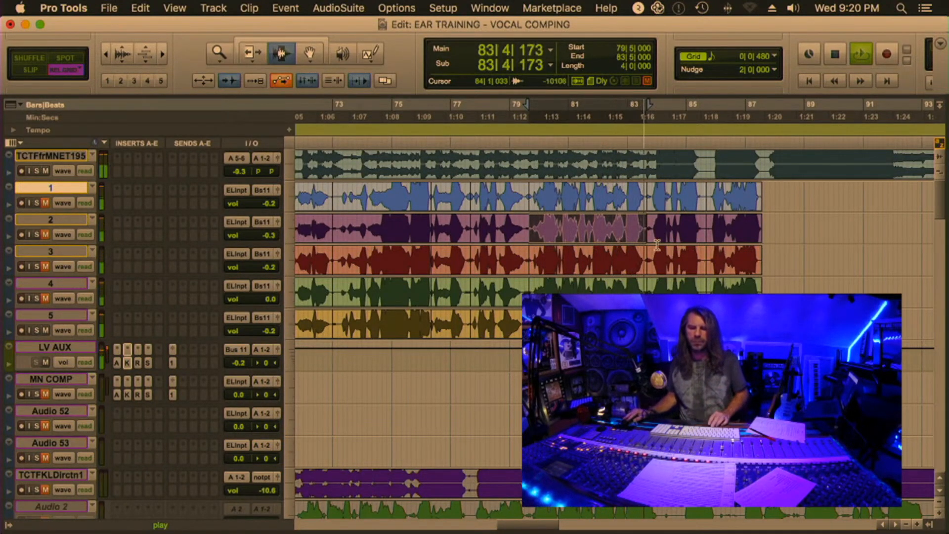
{"action": "key", "text": "space"}
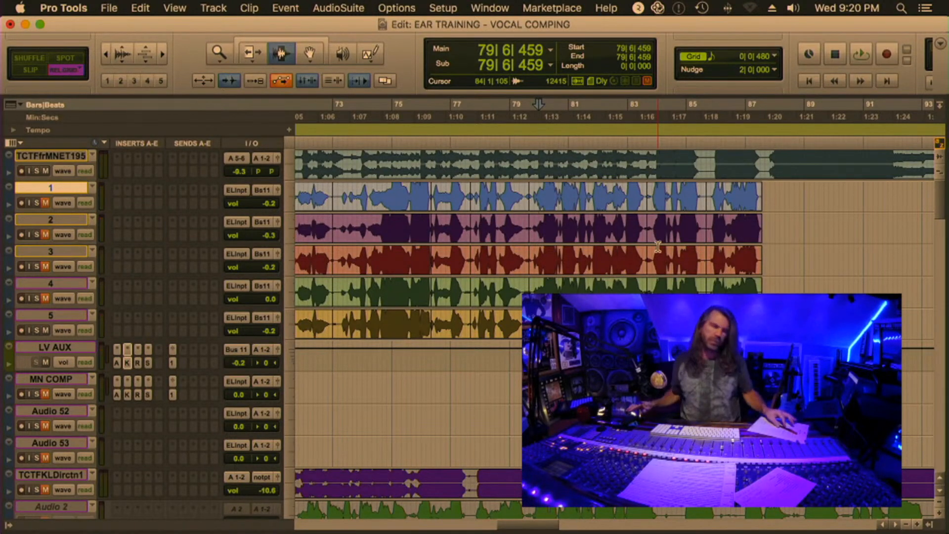
Select the ninth phrase on track 2 from 83|5|000 to 85|5|000 and audition it across the takes
{"action": "left_click_drag", "start_coordinate": [646, 232], "coordinate": [708, 231]}
{"action": "key", "text": "space"}
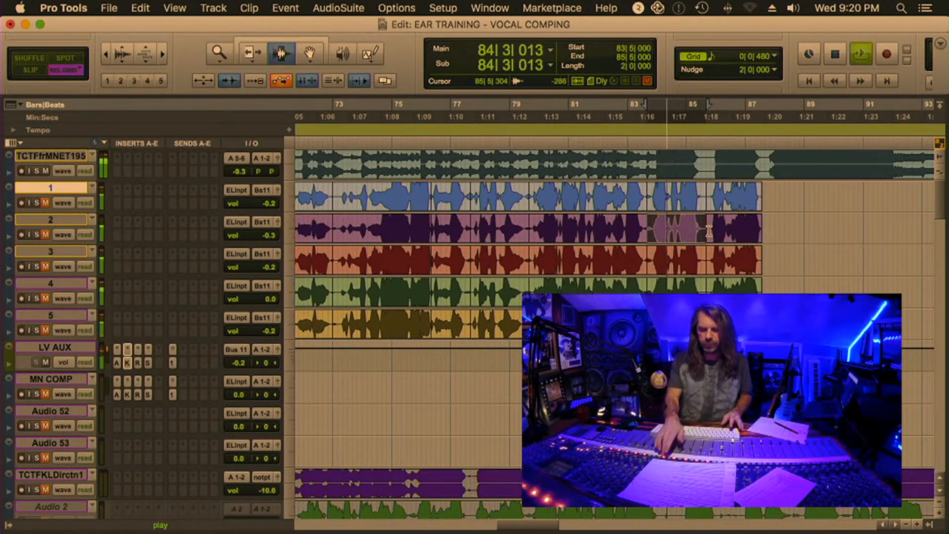
{"action": "key", "text": "space"}
{"action": "key", "text": "space"}
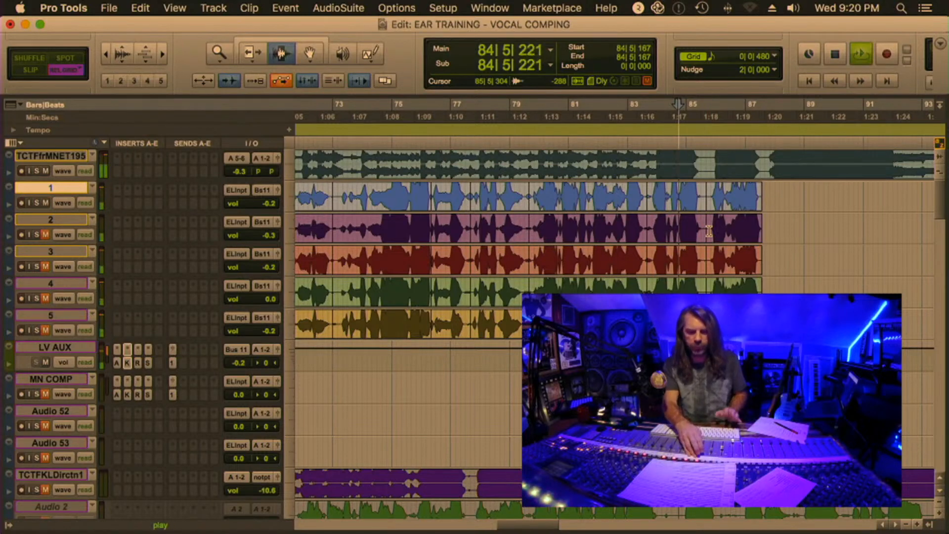
{"action": "key", "text": "space"}
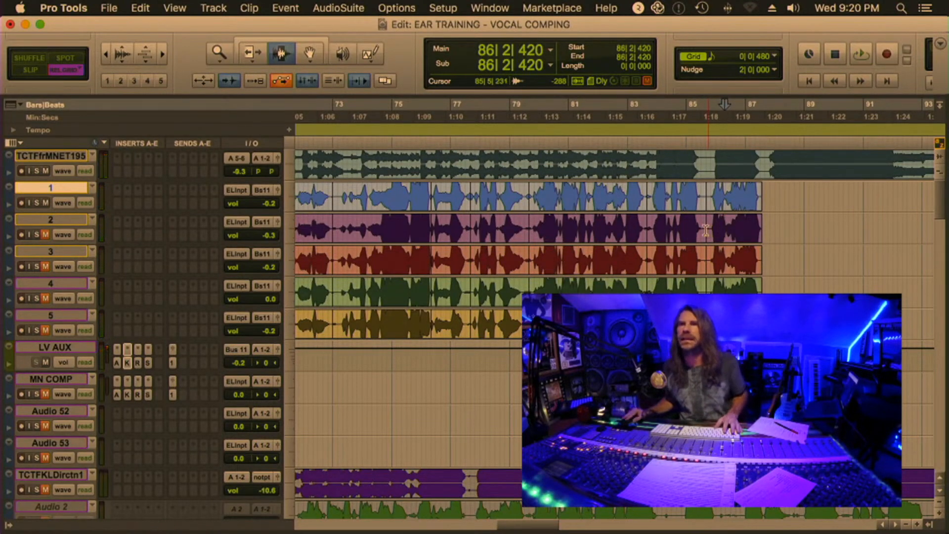
{"action": "left_click_drag", "start_coordinate": [647, 221], "coordinate": [707, 221]}
{"action": "key", "text": "space"}
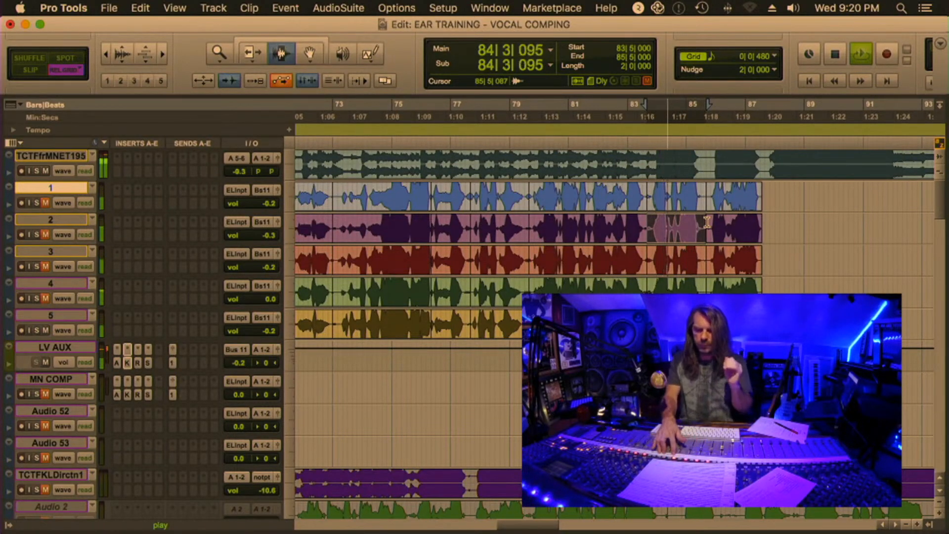
{"action": "key", "text": "space"}
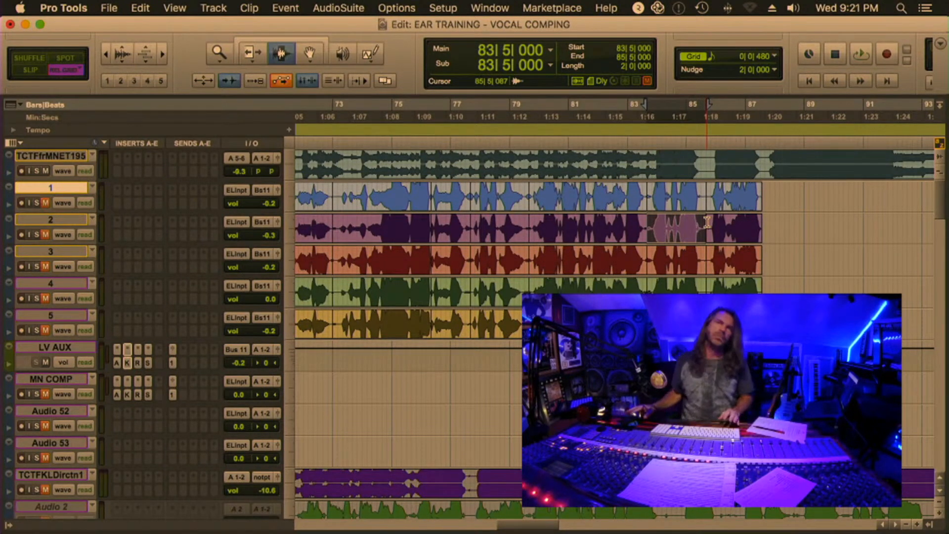
Select the tenth phrase on track 2 from 85|5|000 to 87|5|000 and audition it across the takes
{"action": "left_click_drag", "start_coordinate": [706, 222], "coordinate": [763, 222]}
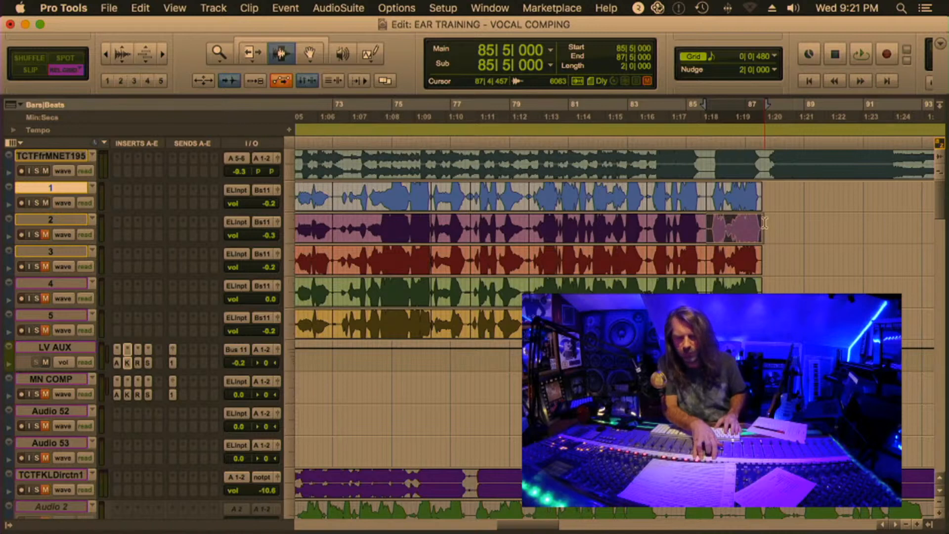
{"action": "key", "text": "space"}
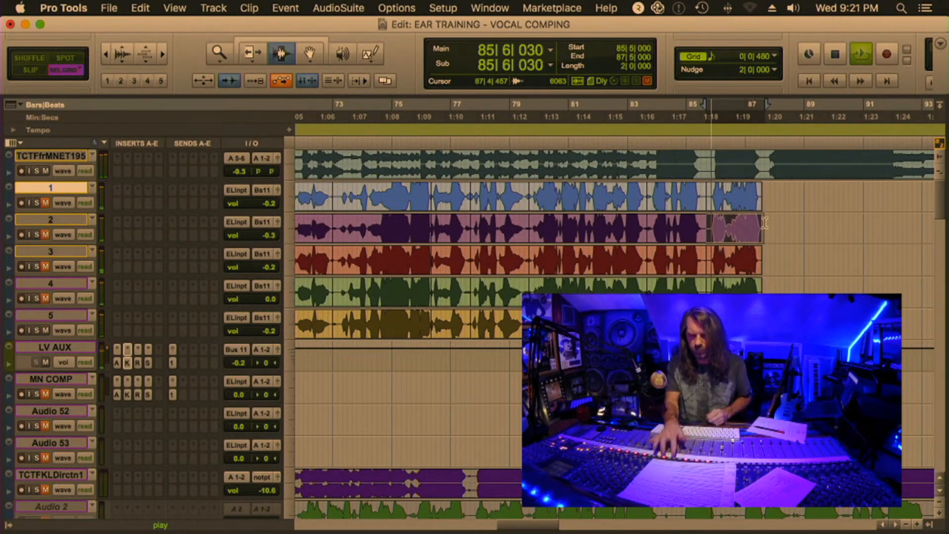
{"action": "key", "text": "space"}
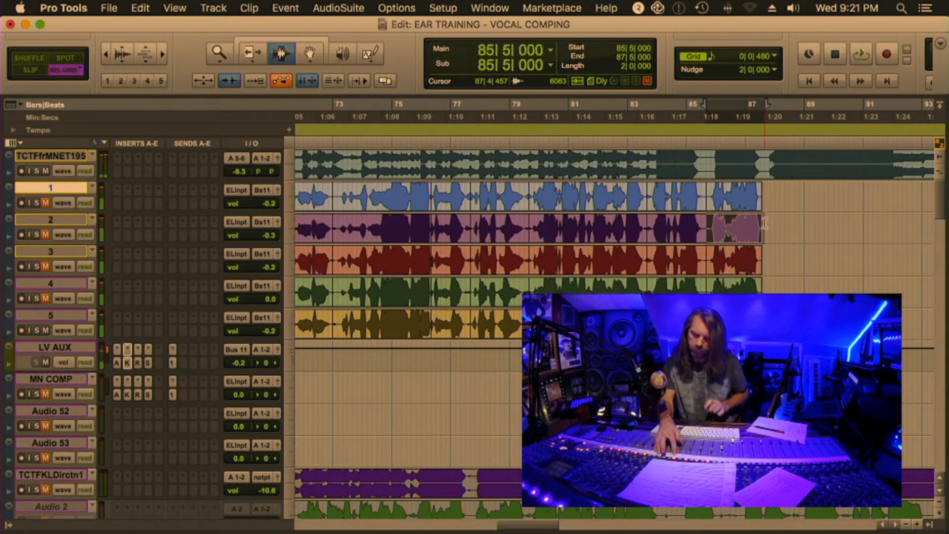
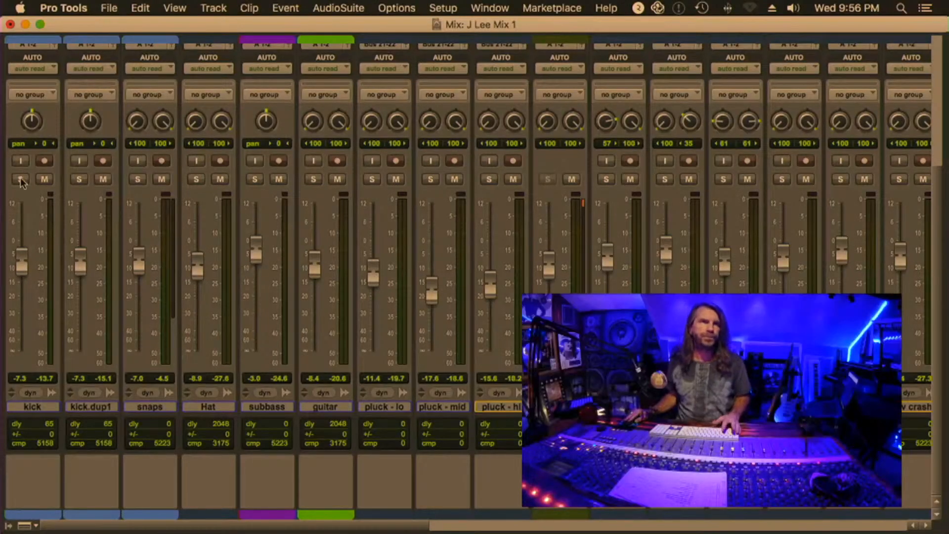
Solo the kick during playback and compare its sound with the API-560 and Slam Dawg inserts bypassed and active
{"action": "key", "text": "space"}
{"action": "left_click", "coordinate": [21, 180]}
{"action": "scroll", "coordinate": [36, 203], "scroll_direction": "up", "scroll_amount": 5}
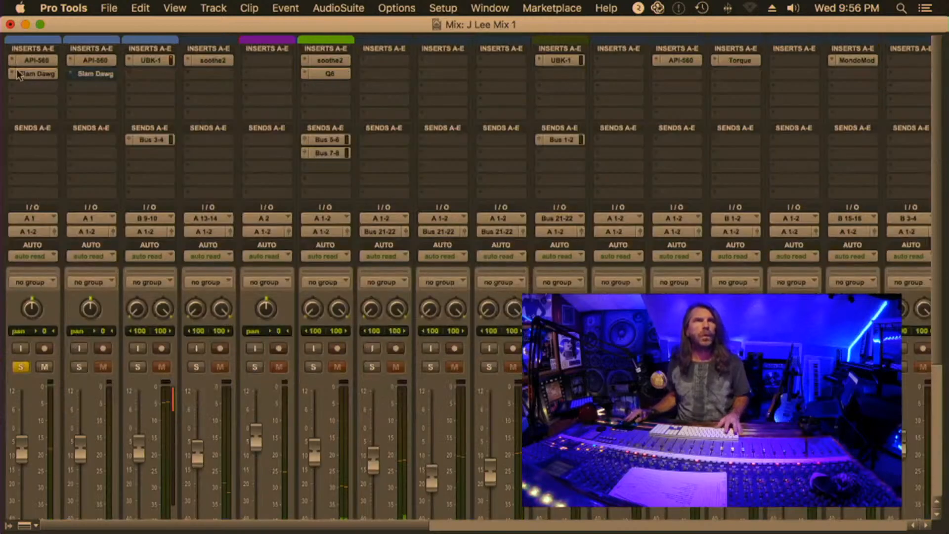
{"action": "left_click", "coordinate": [36, 61], "text": "super"}
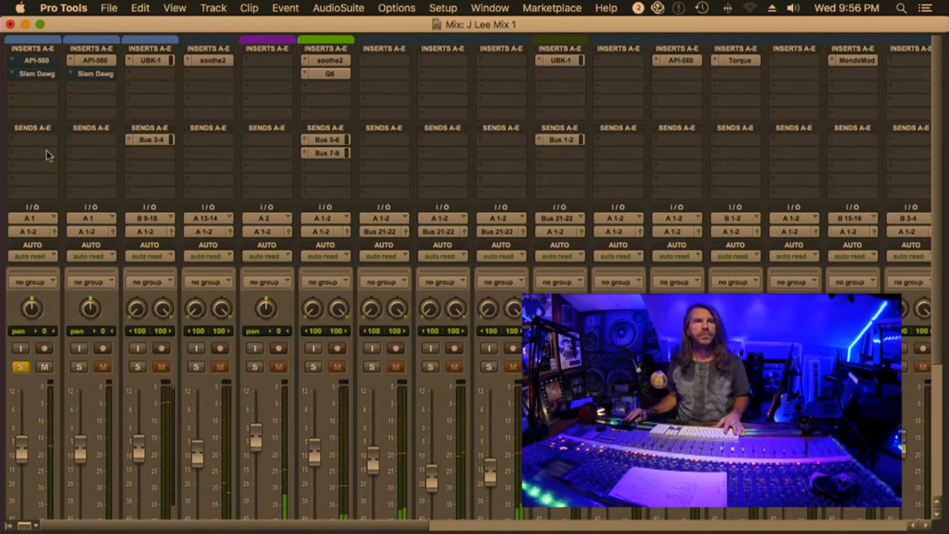
{"action": "left_click", "coordinate": [36, 73], "text": "super"}
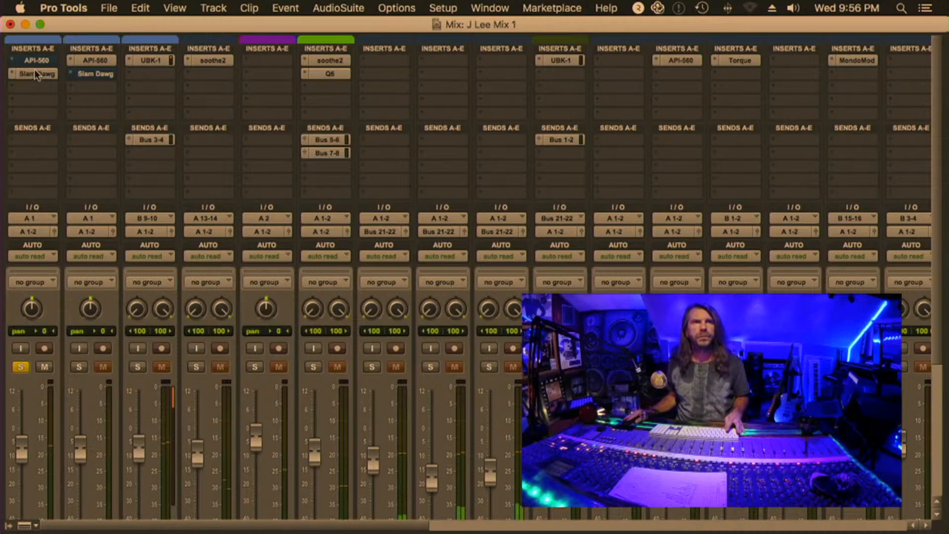
{"action": "left_click", "coordinate": [37, 60], "text": "super"}
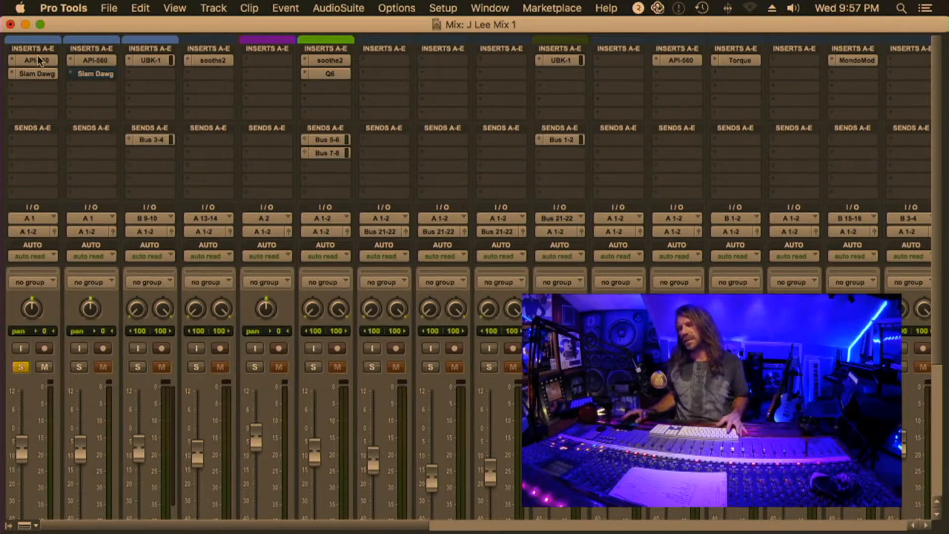
Open the kick track's API-560 equalizer and Slam Dawg plug-ins in turn to examine their settings
{"action": "left_click", "coordinate": [39, 60]}
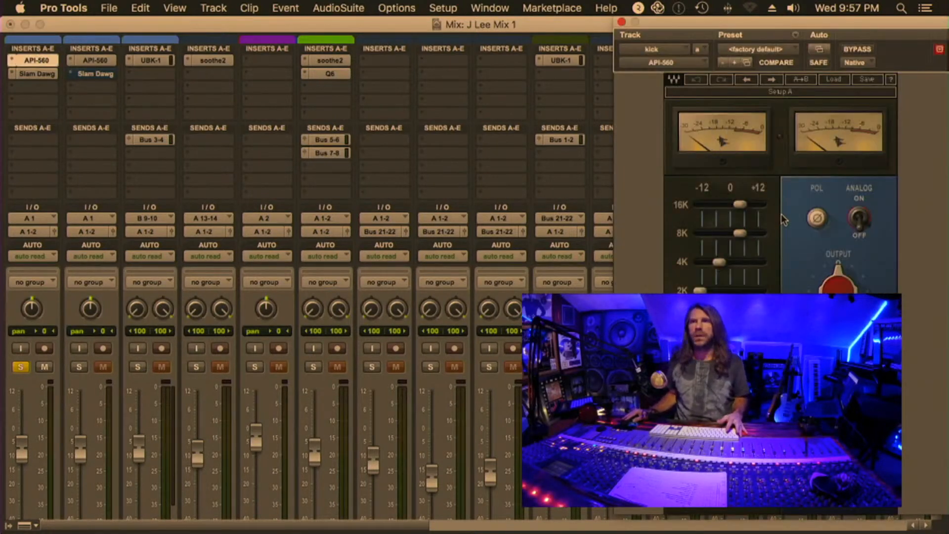
{"action": "left_click_drag", "start_coordinate": [733, 27], "coordinate": [486, 25]}
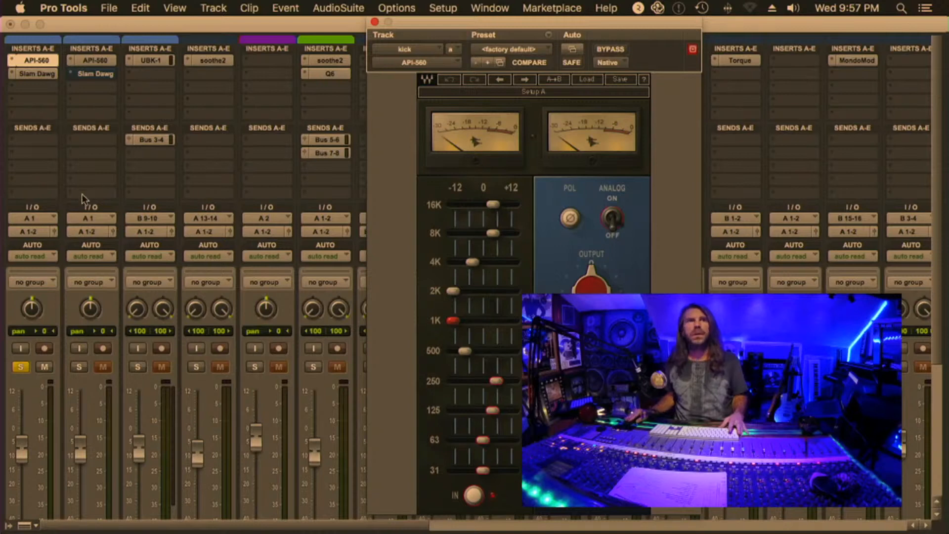
{"action": "left_click", "coordinate": [37, 74]}
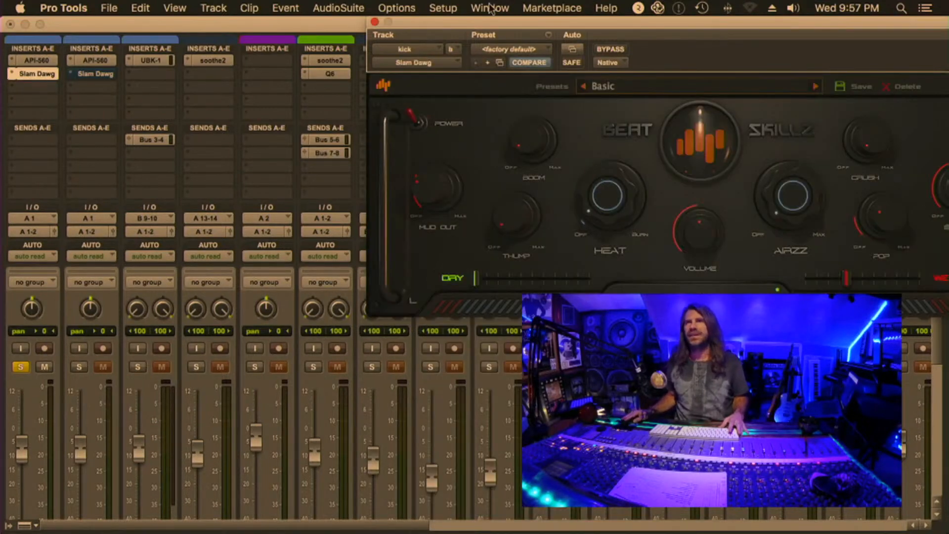
{"action": "left_click_drag", "start_coordinate": [504, 26], "coordinate": [265, 55]}
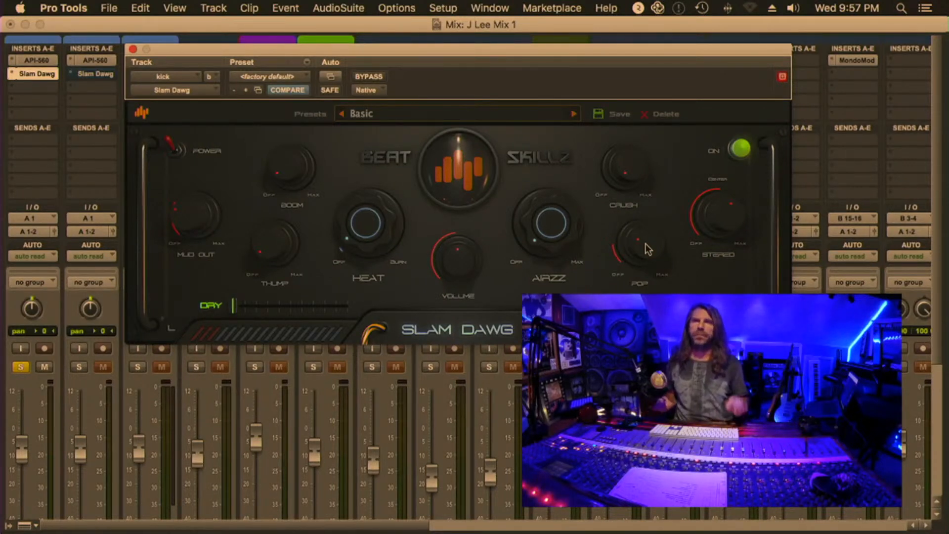
Raise the Thump amount slightly in the kick's Slam Dawg plug-in during playback, and close the plug-in window
{"action": "key", "text": "space"}
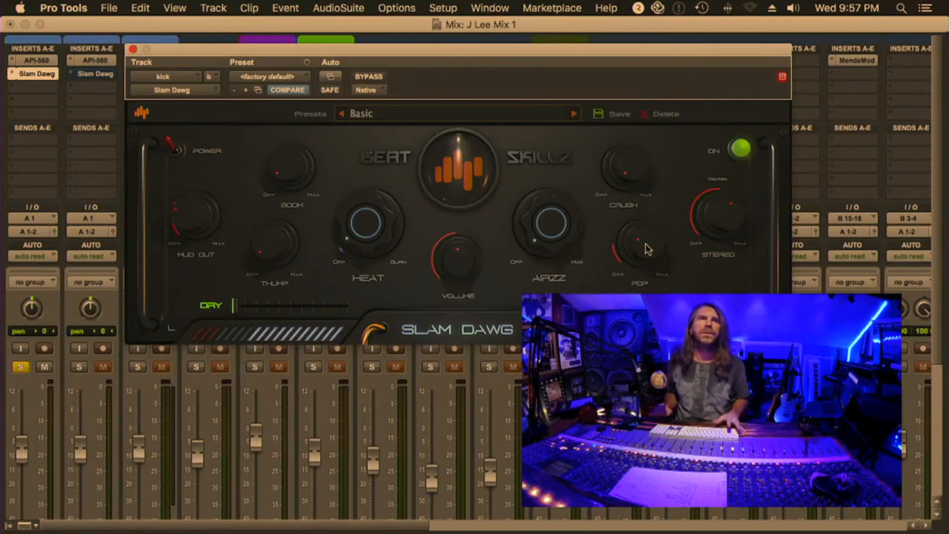
{"action": "left_click_drag", "start_coordinate": [648, 254], "coordinate": [643, 201]}
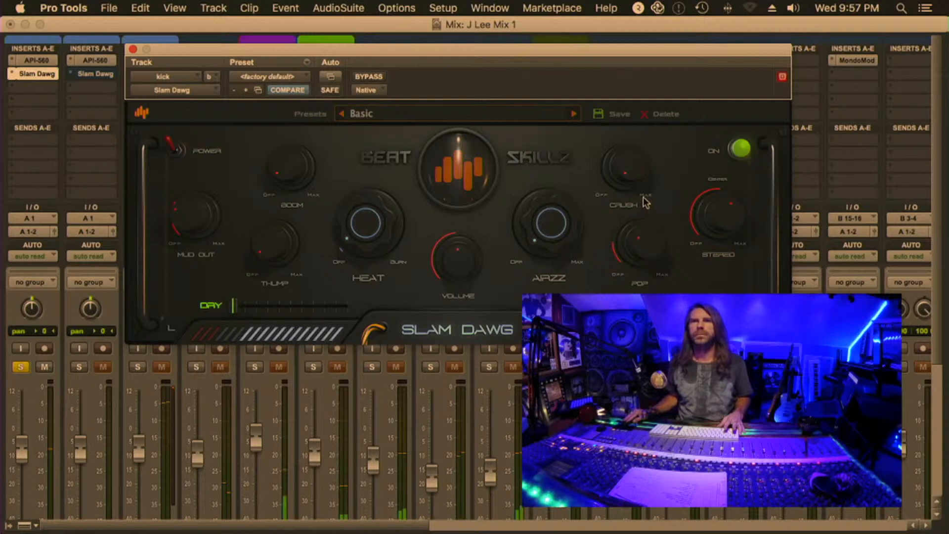
{"action": "mouse_move", "coordinate": [346, 220]}
{"action": "left_mouse_down"}
{"action": "mouse_move", "coordinate": [343, 191]}
{"action": "mouse_move", "coordinate": [345, 222]}
{"action": "left_mouse_up"}
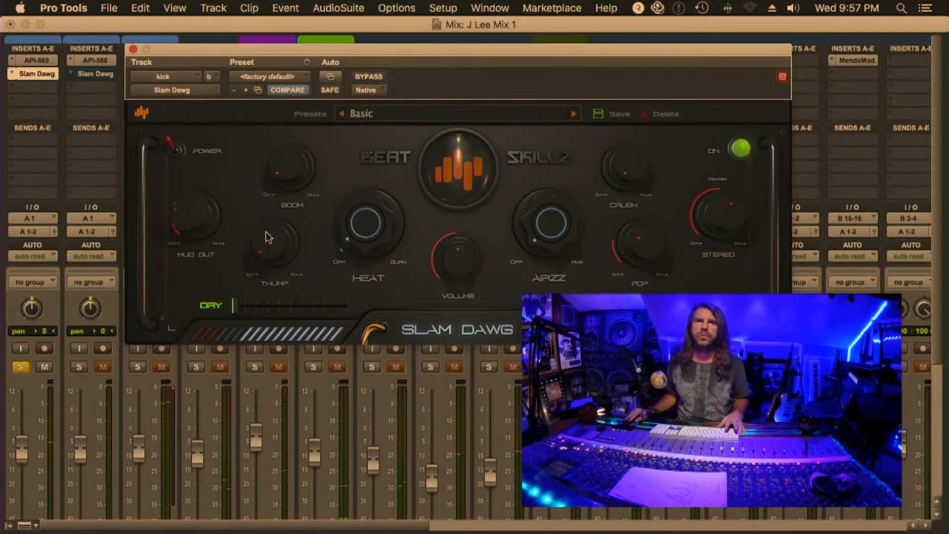
{"action": "left_click_drag", "start_coordinate": [267, 238], "coordinate": [269, 207]}
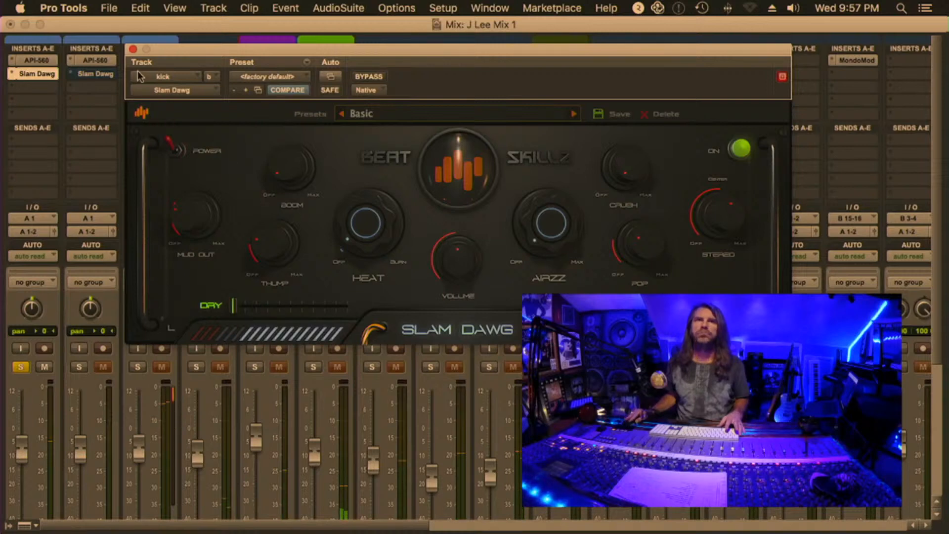
{"action": "left_click", "coordinate": [133, 49]}
Clear the kick's solo and solo the pluck - lo, pluck - mid and pluck - hi tracks
{"action": "left_click", "coordinate": [20, 367]}
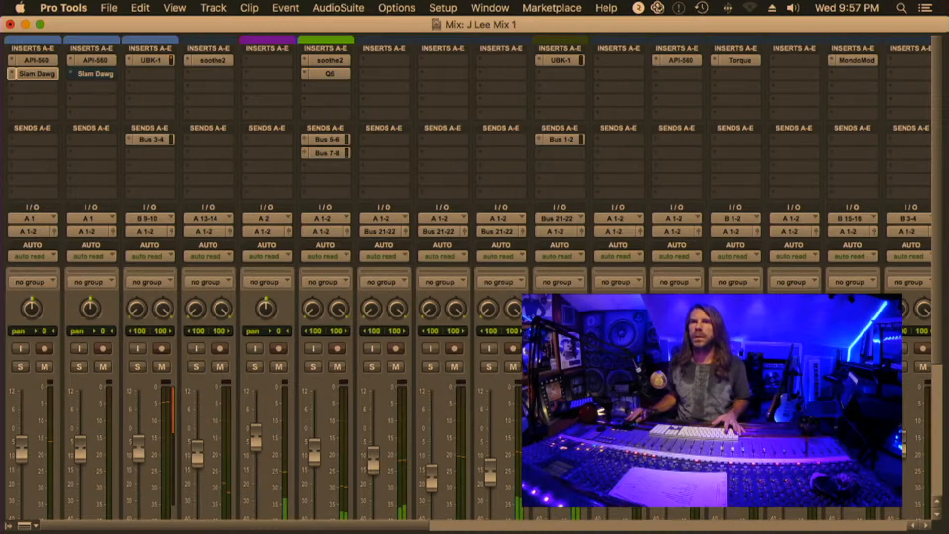
{"action": "left_click", "coordinate": [489, 366]}
{"action": "left_click", "coordinate": [431, 367]}
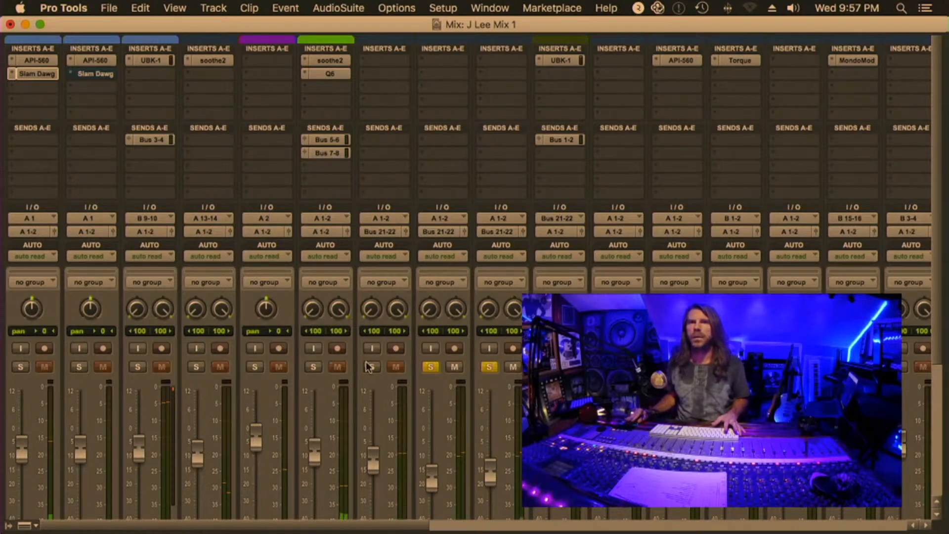
{"action": "left_click", "coordinate": [372, 367]}
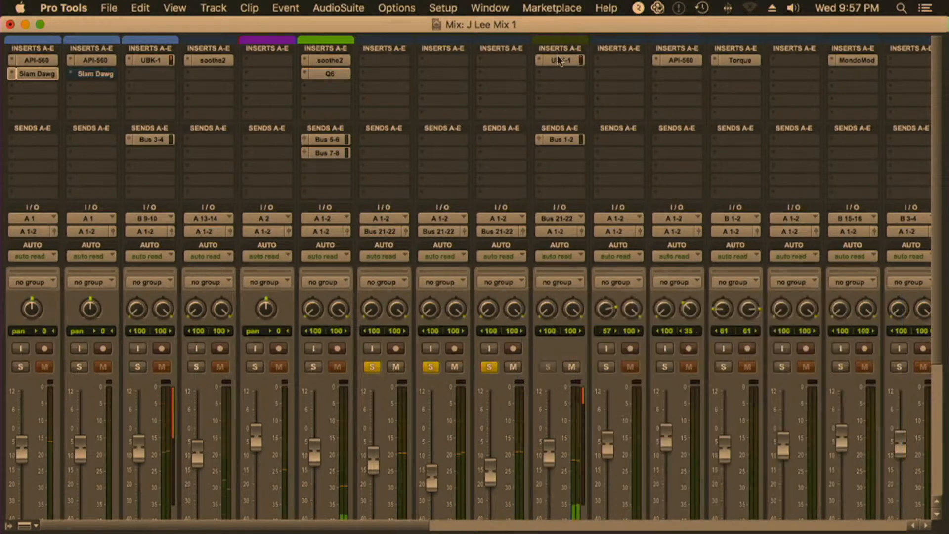
Open the UBK-1 compressor on the PLUCKAUX track and compare the plucks with it bypassed and active
{"action": "left_click", "coordinate": [557, 56]}
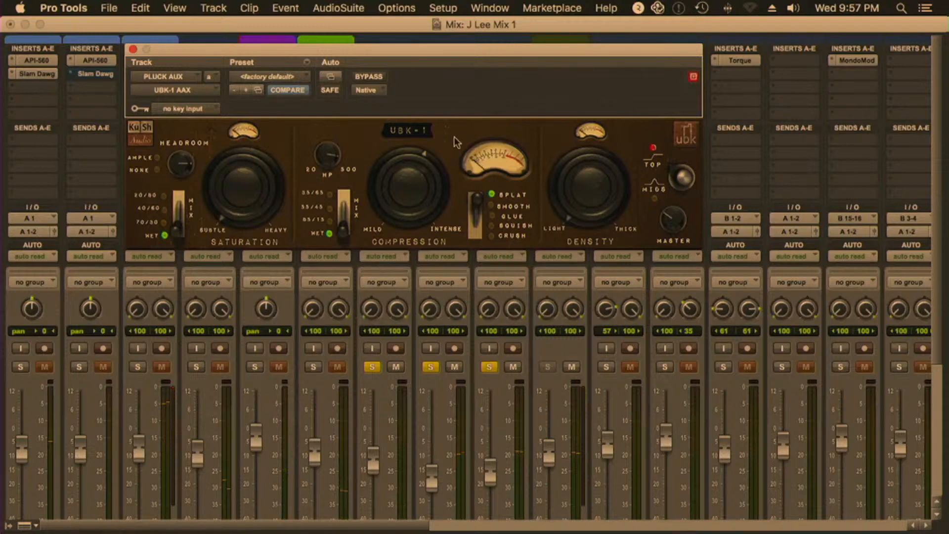
{"action": "left_click_drag", "start_coordinate": [300, 44], "coordinate": [500, 140]}
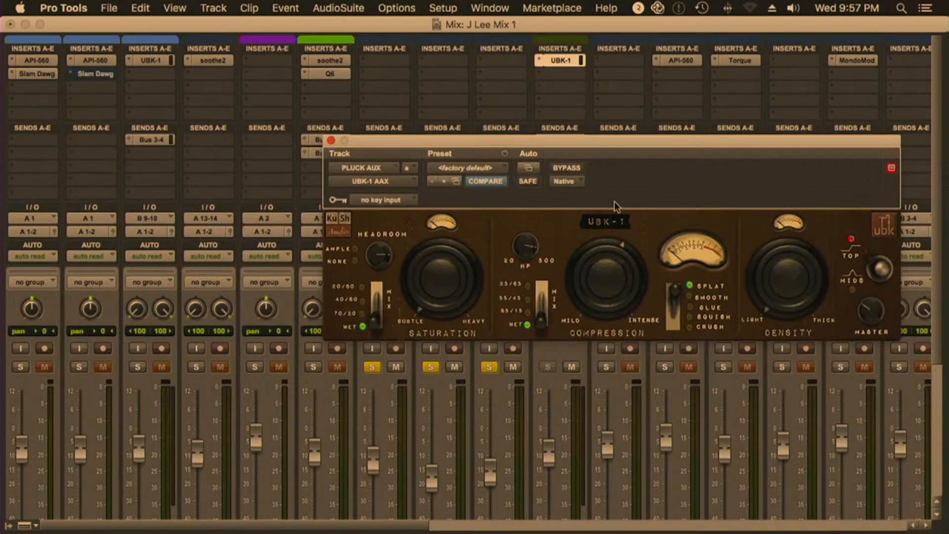
{"action": "key", "text": "space"}
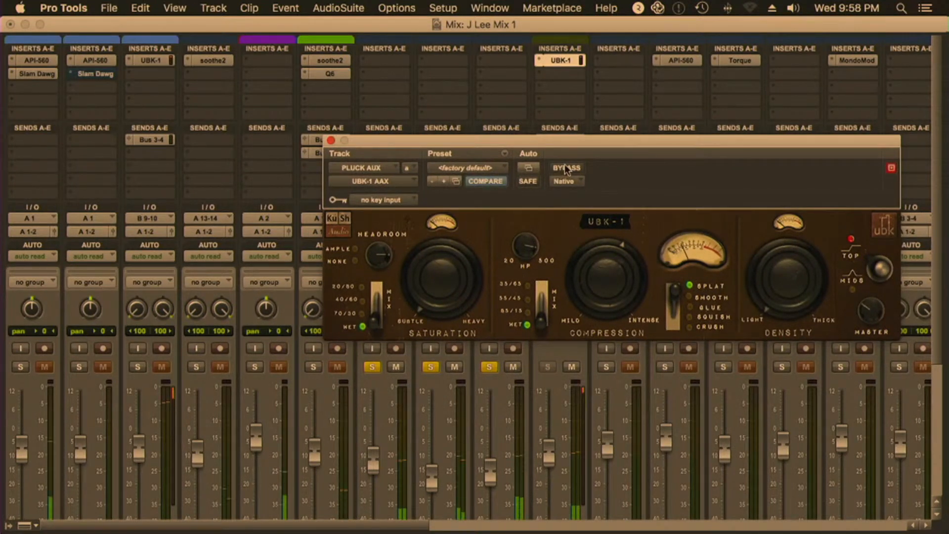
{"action": "left_click", "coordinate": [565, 168]}
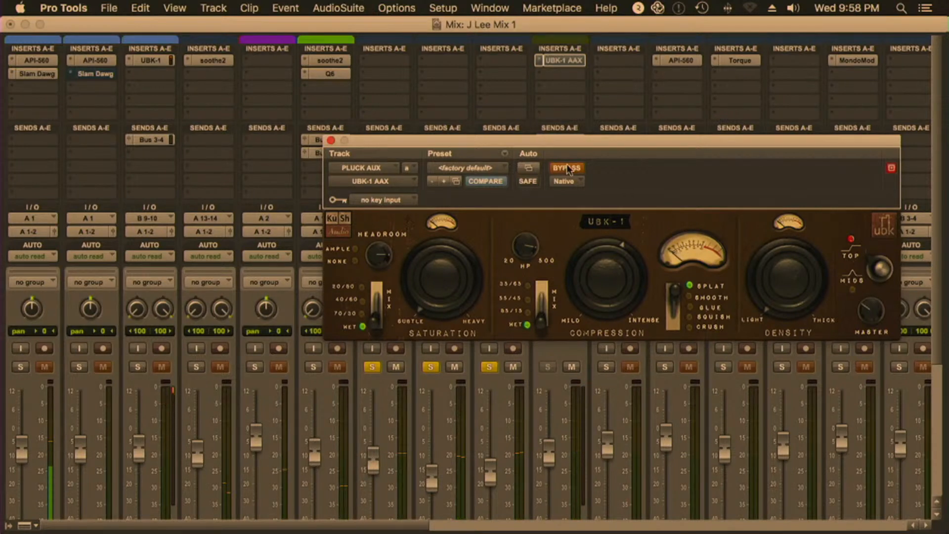
{"action": "left_click", "coordinate": [575, 169]}
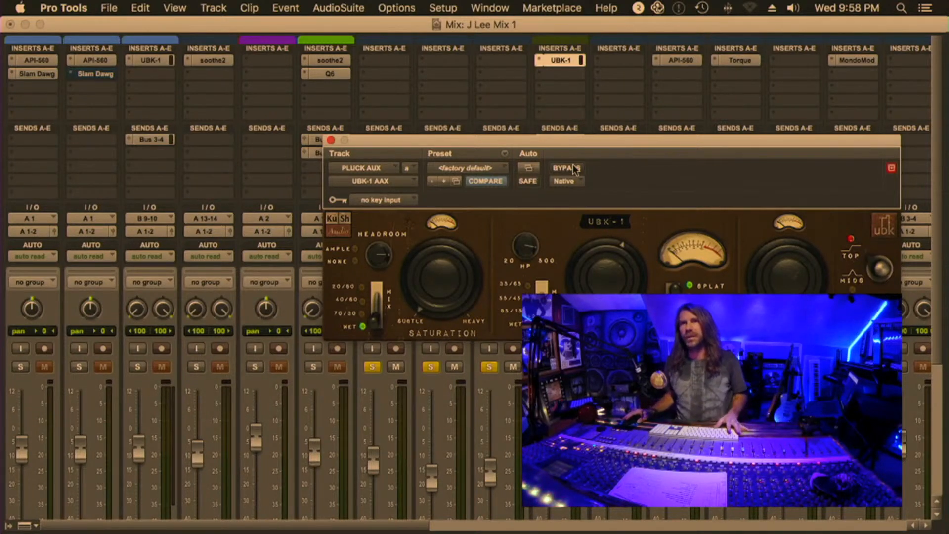
Close the UBK-1 window and clear the solos on the three pluck tracks
{"action": "left_click", "coordinate": [568, 63], "text": "super"}
{"action": "left_click", "coordinate": [568, 63], "text": "super"}
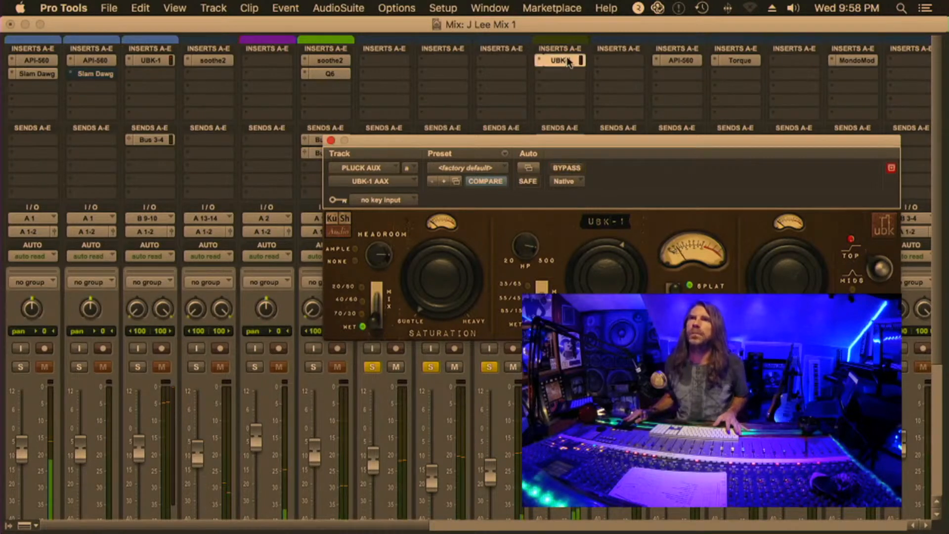
{"action": "left_click", "coordinate": [567, 61]}
{"action": "left_click", "coordinate": [489, 366], "text": "alt"}
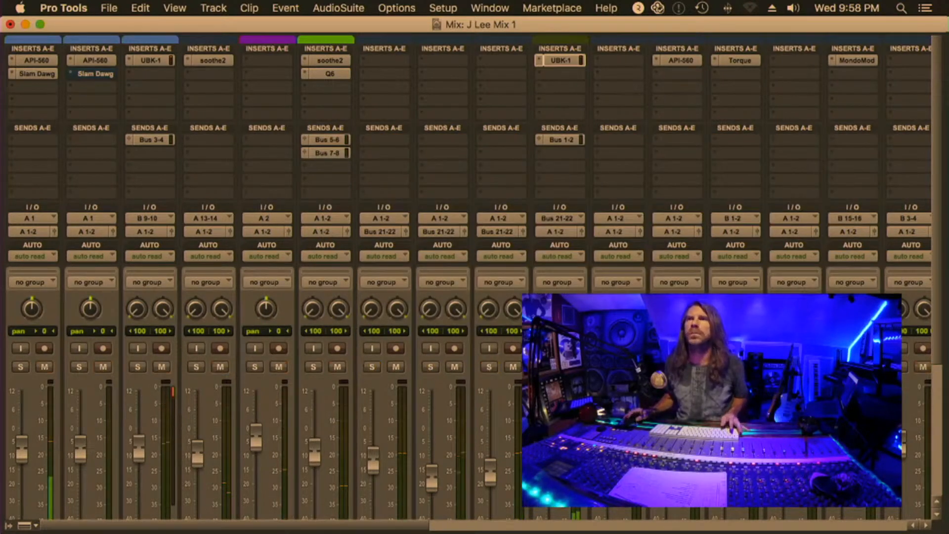
Examine the settings of the ValhallaVintageVerb reverb on Aux 1 and the H3000 Factory effect on Aux 3
{"action": "scroll", "coordinate": [603, 391], "scroll_direction": "right", "scroll_amount": 10}
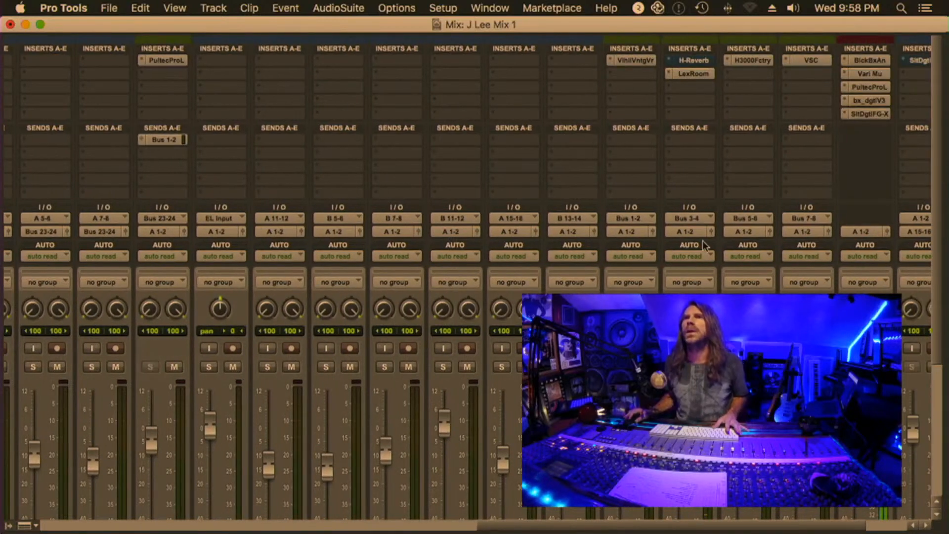
{"action": "scroll", "coordinate": [705, 245], "scroll_direction": "right", "scroll_amount": 3}
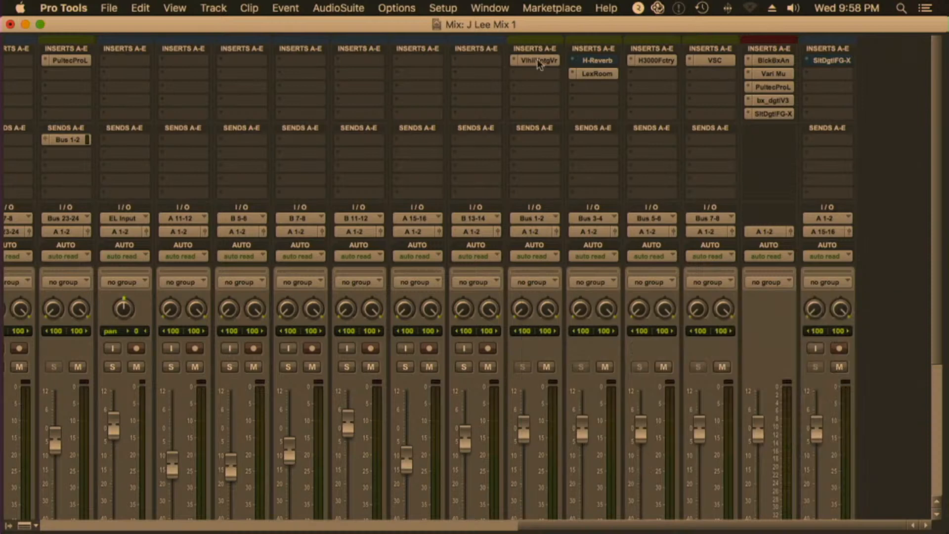
{"action": "left_click", "coordinate": [537, 60]}
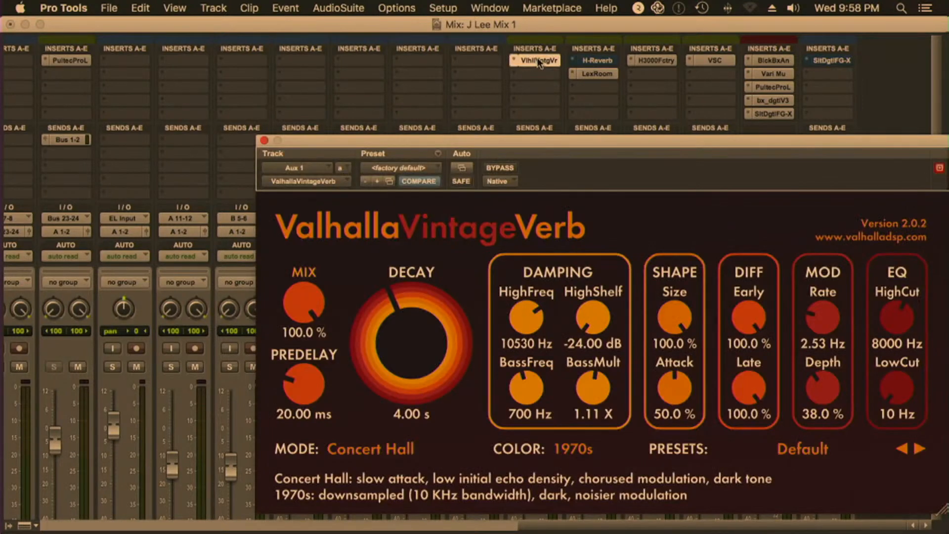
{"action": "left_click", "coordinate": [538, 60]}
{"action": "scroll", "coordinate": [484, 170], "scroll_direction": "down", "scroll_amount": 2}
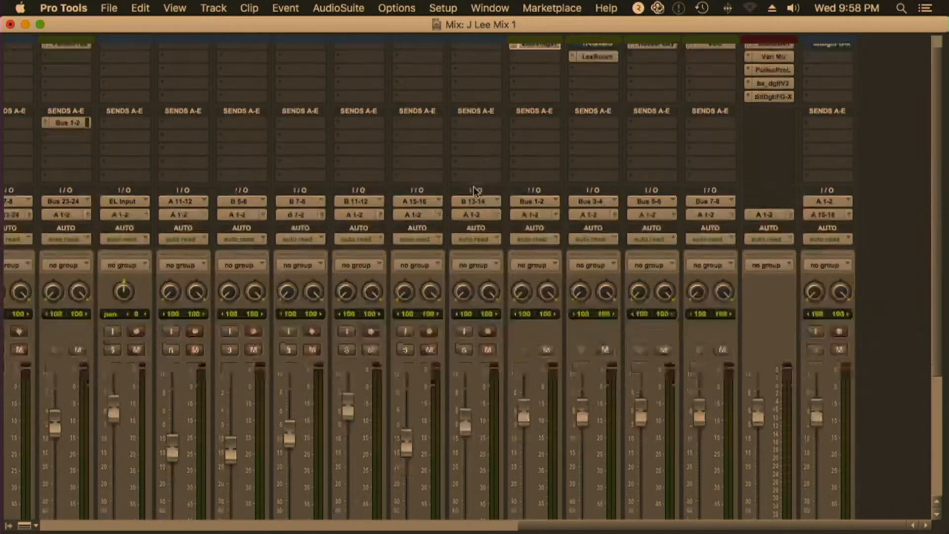
{"action": "scroll", "coordinate": [476, 191], "scroll_direction": "down", "scroll_amount": 5}
{"action": "scroll", "coordinate": [474, 190], "scroll_direction": "up", "scroll_amount": 6}
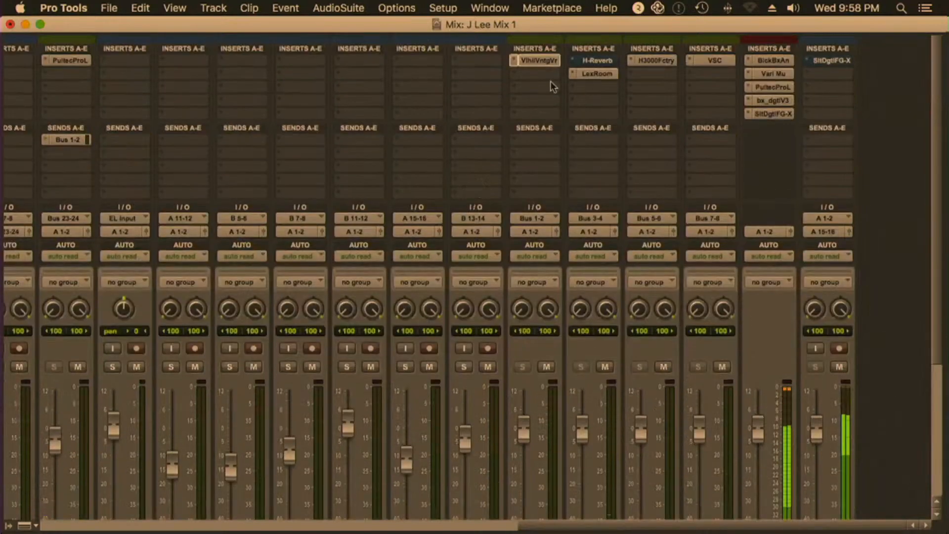
{"action": "scroll", "coordinate": [551, 94], "scroll_direction": "down", "scroll_amount": 8}
{"action": "scroll", "coordinate": [551, 107], "scroll_direction": "up", "scroll_amount": 8}
{"action": "left_click", "coordinate": [537, 61]}
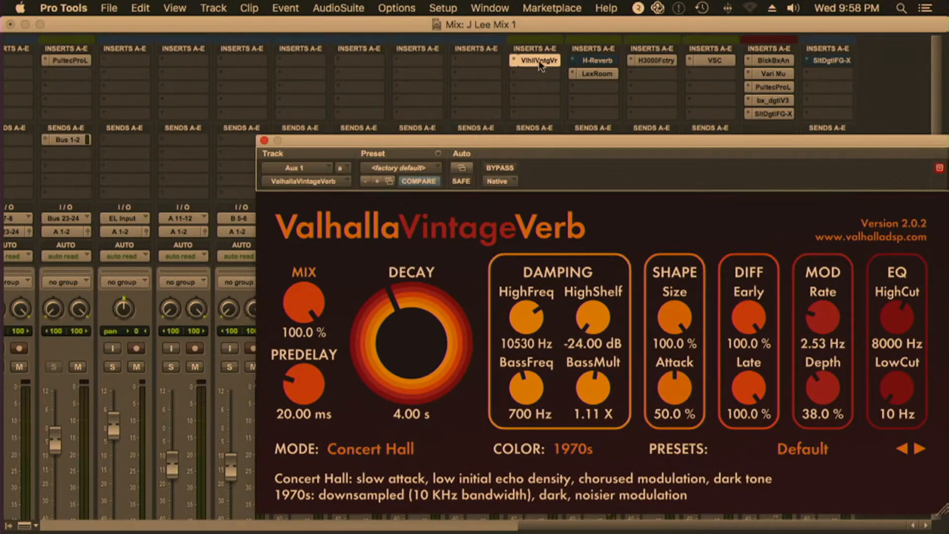
{"action": "left_click", "coordinate": [539, 62]}
{"action": "left_click", "coordinate": [654, 60]}
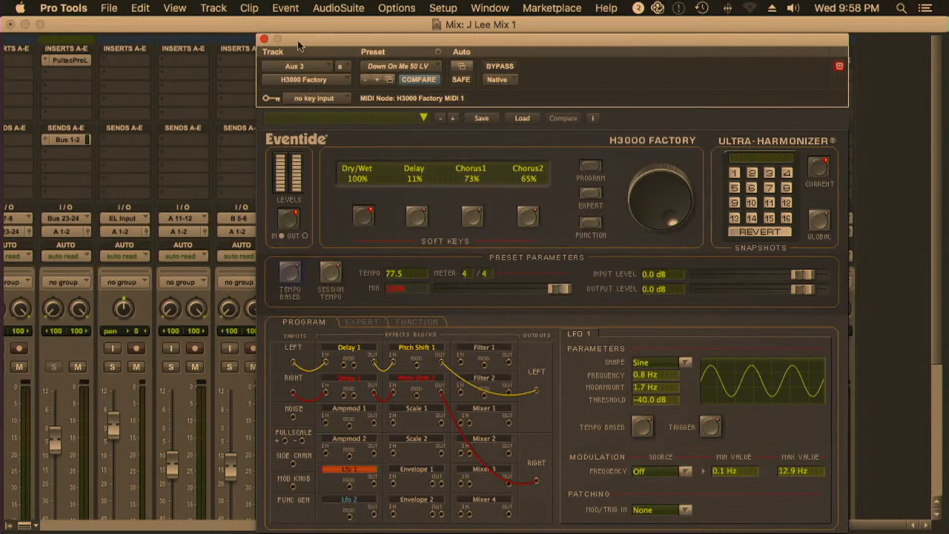
{"action": "left_click", "coordinate": [264, 38]}
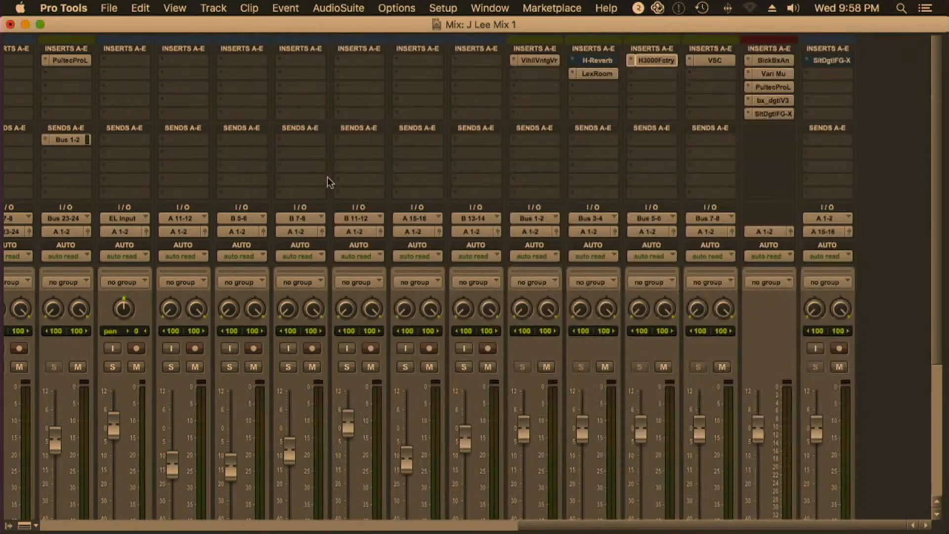
Solo the guitar track for playback
{"action": "scroll", "coordinate": [327, 177], "scroll_direction": "left", "scroll_amount": 10}
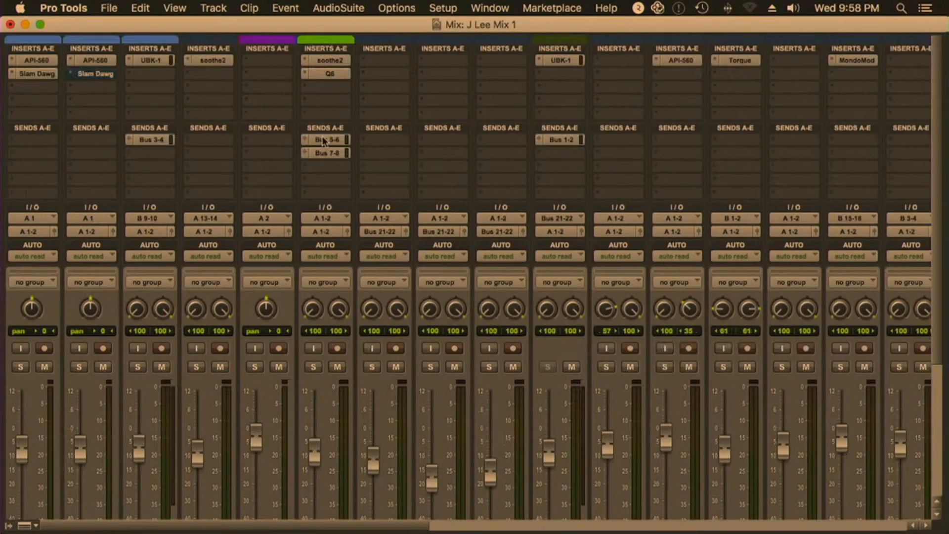
{"action": "scroll", "coordinate": [326, 246], "scroll_direction": "down", "scroll_amount": 5}
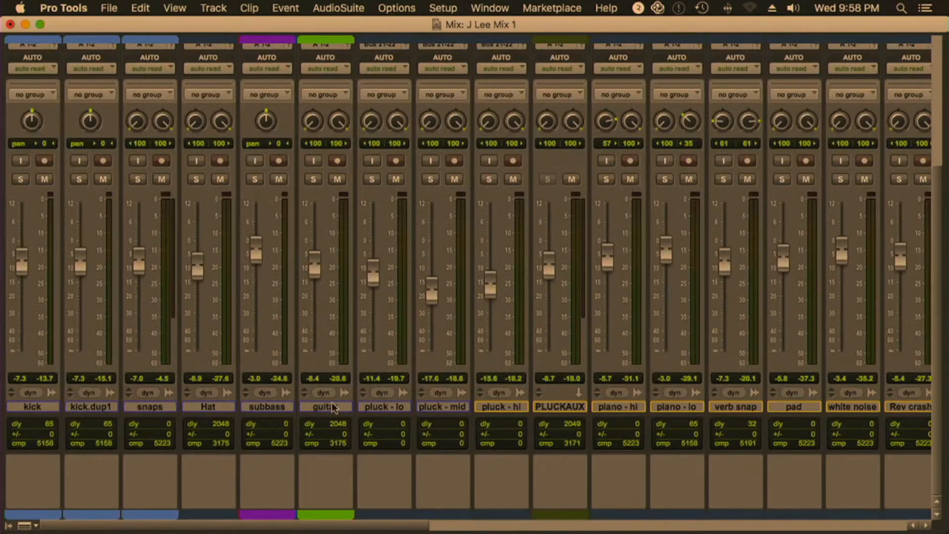
{"action": "left_click", "coordinate": [313, 178]}
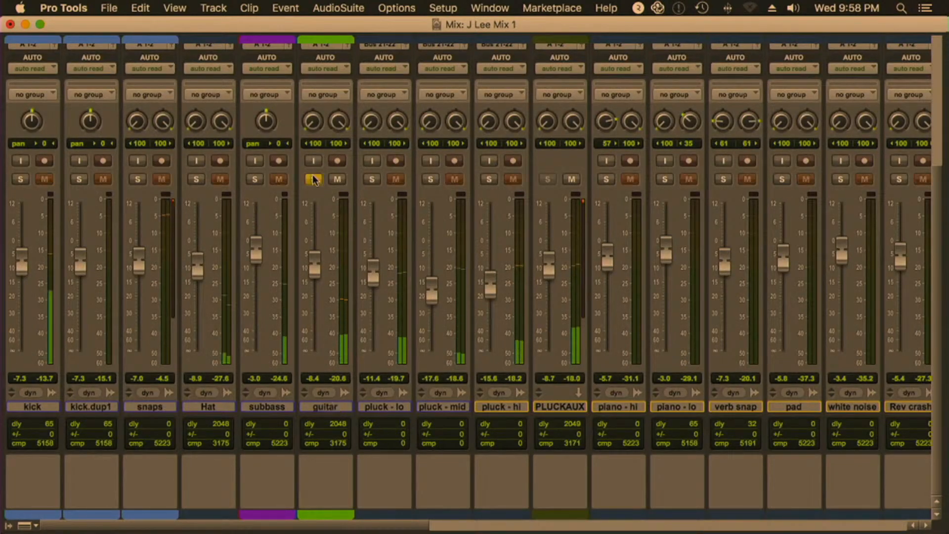
Mute the guitar track's Bus 5-6 and Bus 7-8 sends to hear it without the effects
{"action": "scroll", "coordinate": [363, 228], "scroll_direction": "up", "scroll_amount": 5}
{"action": "left_click", "coordinate": [341, 139]}
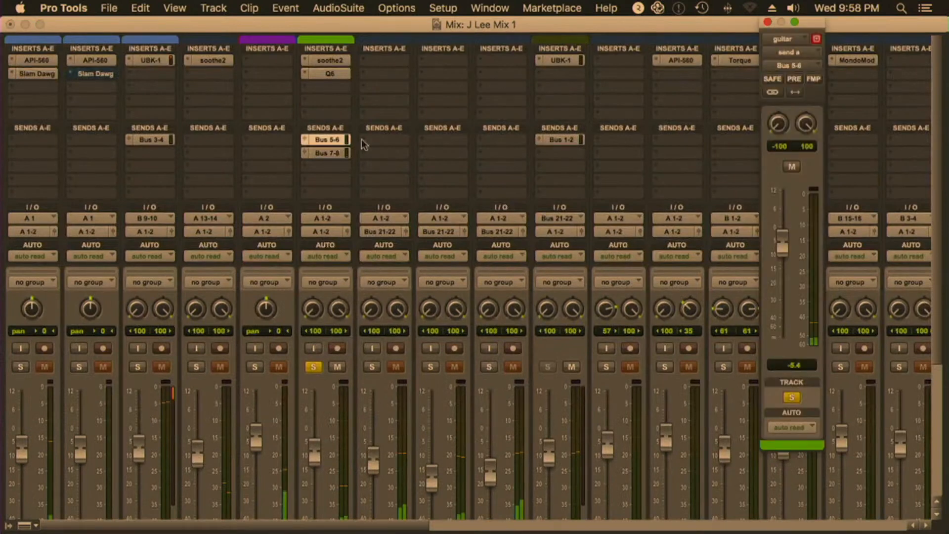
{"action": "left_click", "coordinate": [790, 166]}
{"action": "left_click", "coordinate": [332, 154], "text": "super"}
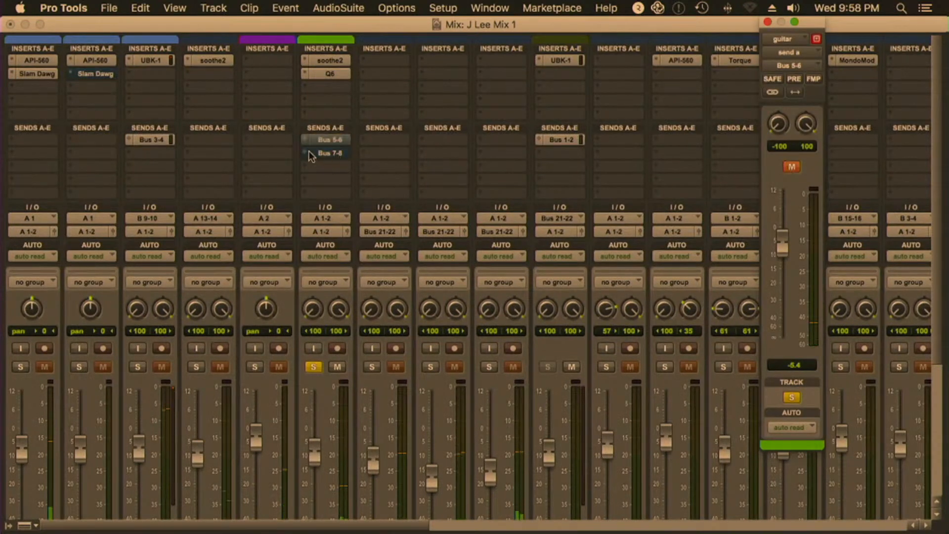
Toggle the mute on the guitar track's Bus 5-6 send to compare the sound, leaving the send unmuted
{"action": "left_click", "coordinate": [329, 140], "text": "super"}
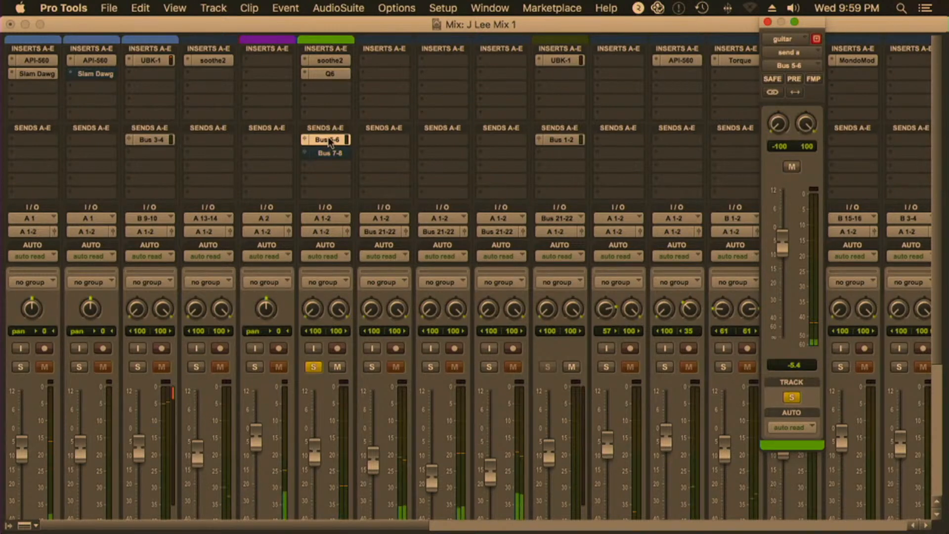
{"action": "left_click", "coordinate": [327, 140], "text": "super"}
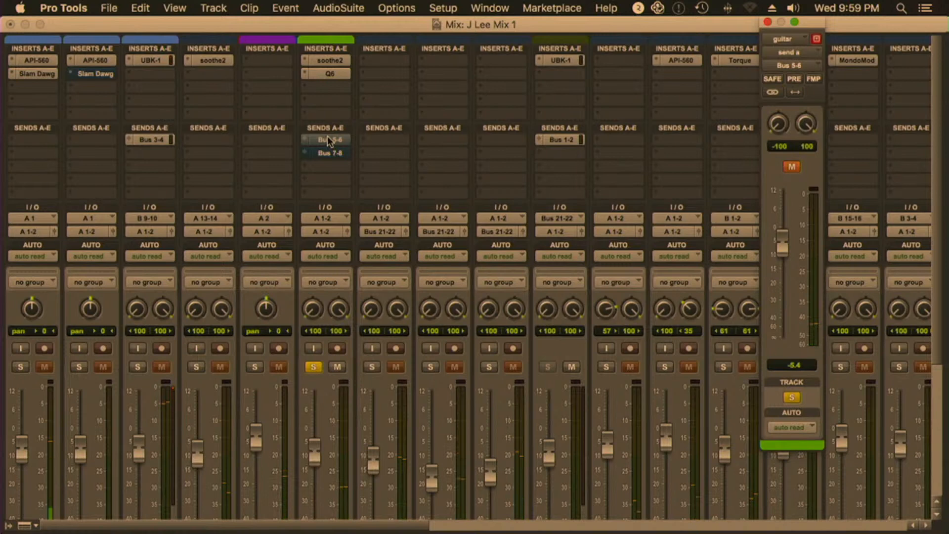
{"action": "left_click", "coordinate": [327, 136], "text": "super"}
Examine the H3000 Factory effect on Aux 3 while the guitar plays through it, and close the plug-in window
{"action": "scroll", "coordinate": [483, 123], "scroll_direction": "right", "scroll_amount": 10}
{"action": "left_click", "coordinate": [653, 60]}
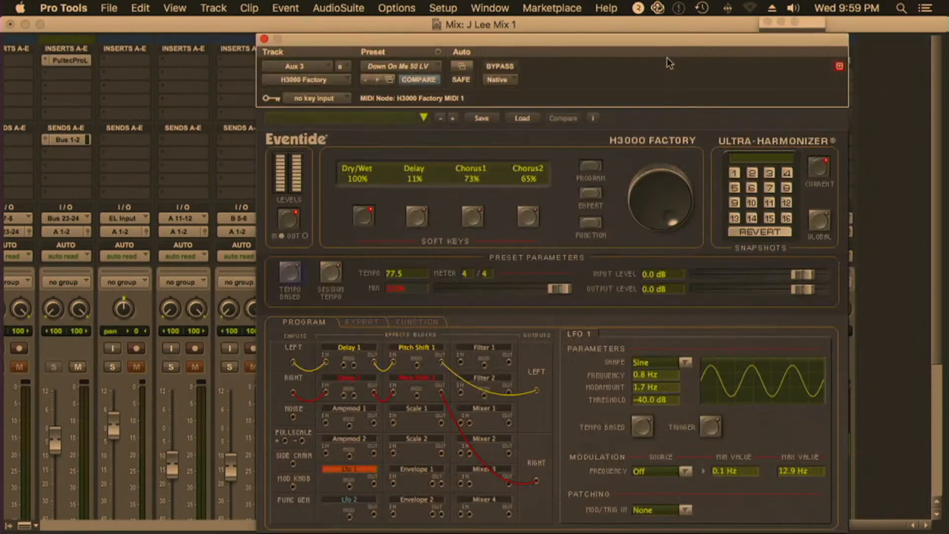
{"action": "left_click_drag", "start_coordinate": [647, 44], "coordinate": [390, 44]}
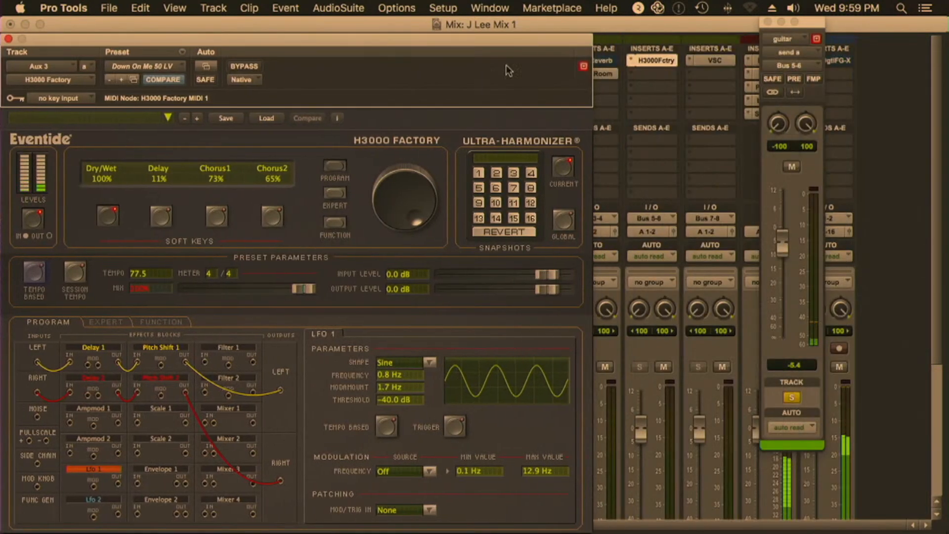
{"action": "left_click", "coordinate": [667, 364]}
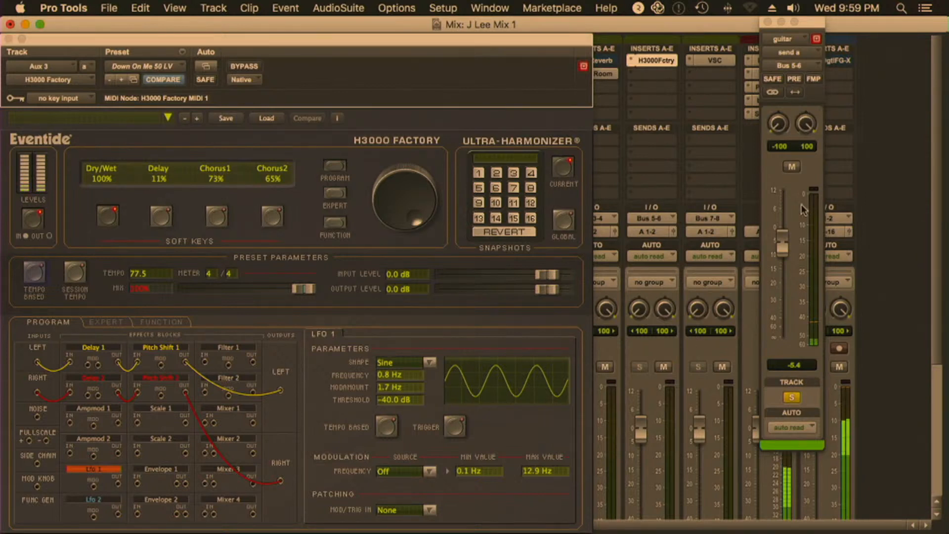
{"action": "left_click", "coordinate": [791, 167]}
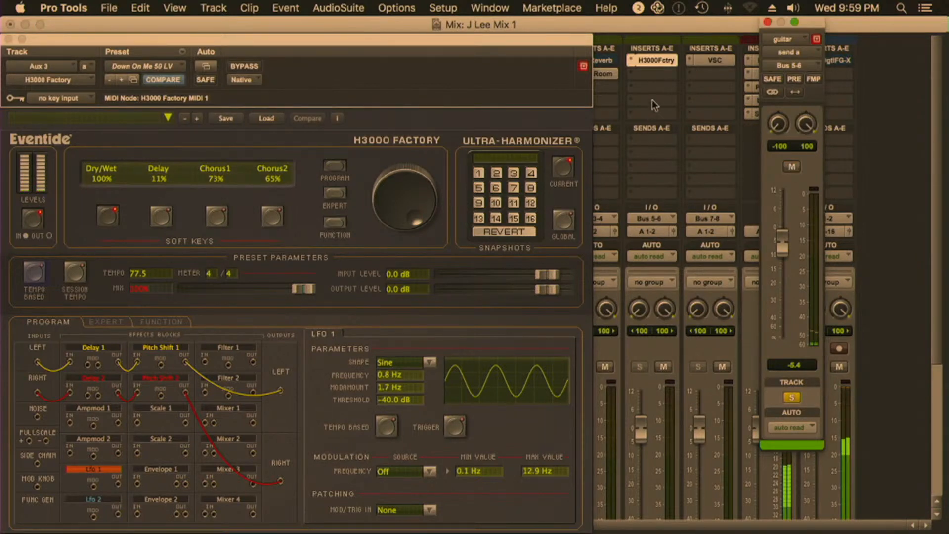
{"action": "left_click_drag", "start_coordinate": [51, 37], "coordinate": [130, 31]}
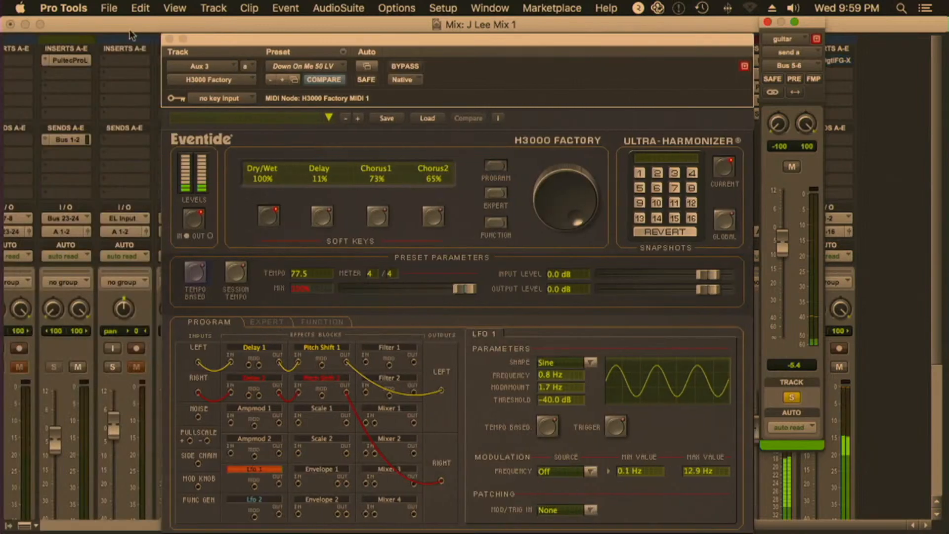
{"action": "left_click", "coordinate": [168, 38]}
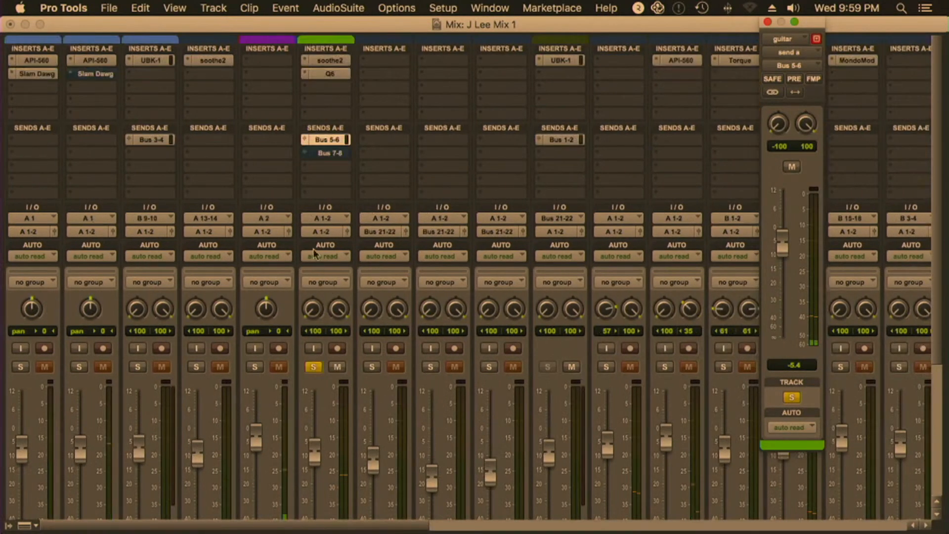
Open the guitar track's Bus 7-8 send, place its window beside the guitar channel and unmute the send
{"action": "left_click", "coordinate": [327, 153]}
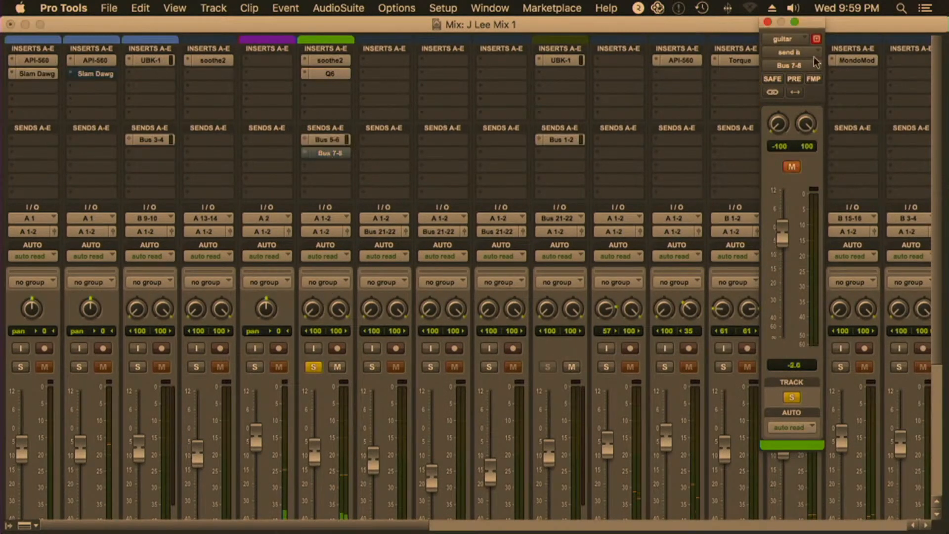
{"action": "left_click_drag", "start_coordinate": [817, 93], "coordinate": [289, 131]}
{"action": "left_click", "coordinate": [264, 205]}
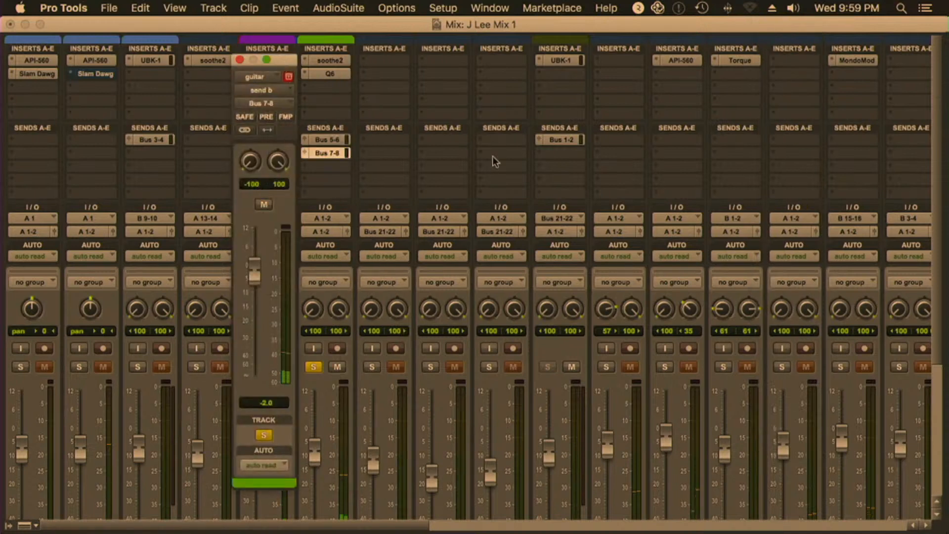
View the VerbSuite Classics reverb on Aux 4, and close both the plug-in and the guitar send windows
{"action": "scroll", "coordinate": [492, 155], "scroll_direction": "right", "scroll_amount": 10}
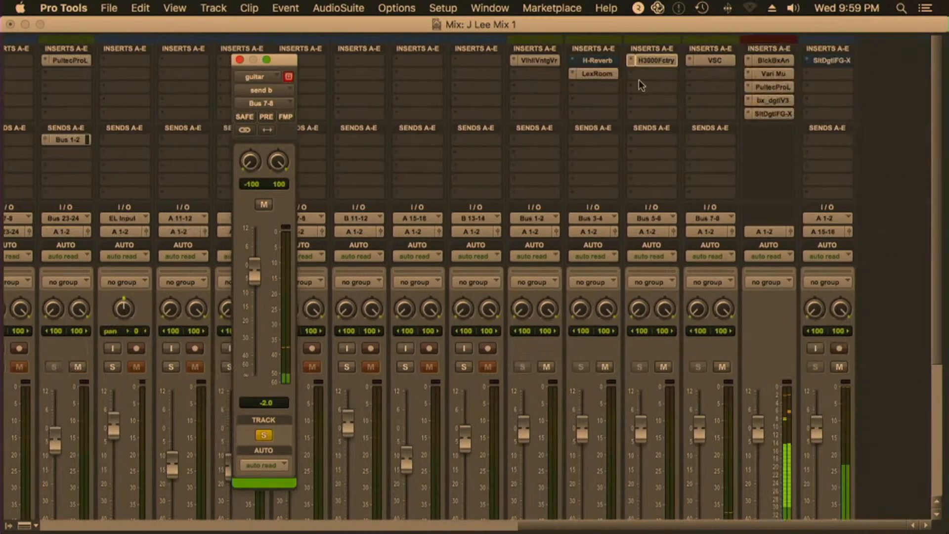
{"action": "left_click", "coordinate": [713, 61]}
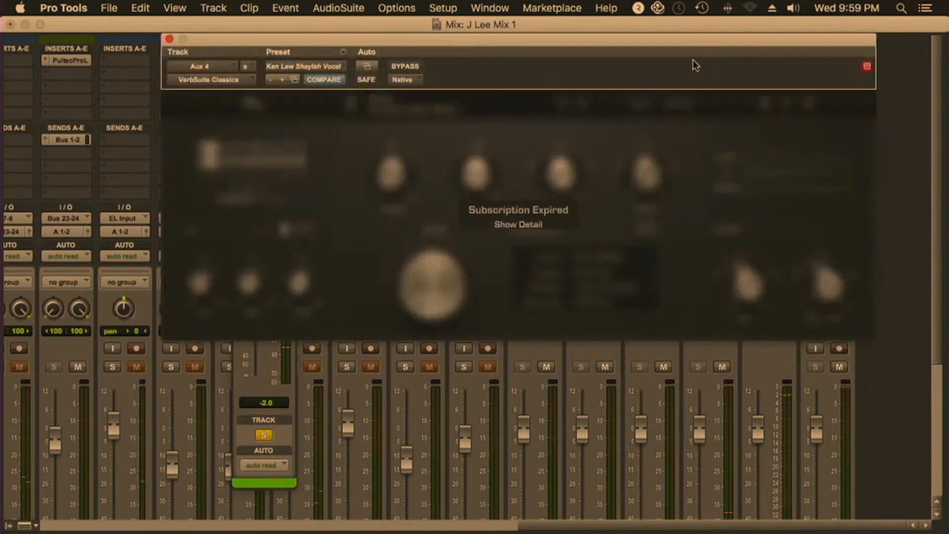
{"action": "left_click", "coordinate": [169, 39]}
{"action": "left_click", "coordinate": [239, 58]}
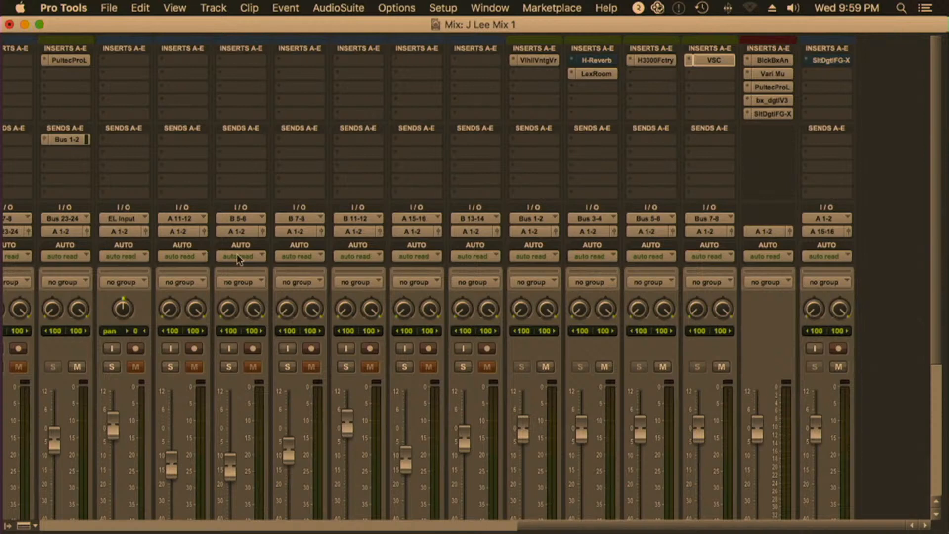
Switch to Finder, open the Hey Audio Student Segment Nov25 video from the NOV 25 SHOW desktop folder in QuickTime Player and play it full screen
{"action": "left_click", "coordinate": [25, 521]}
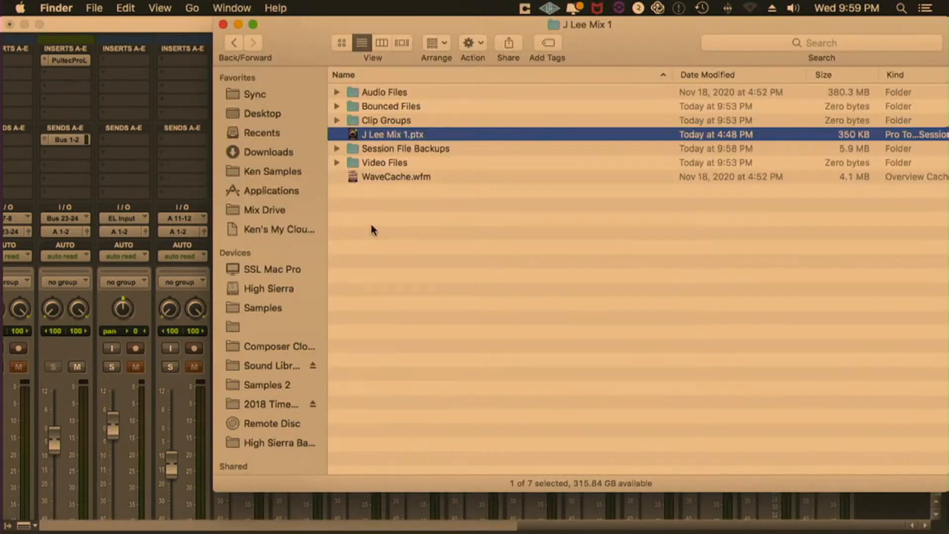
{"action": "left_click", "coordinate": [261, 113]}
{"action": "left_click", "coordinate": [375, 91]}
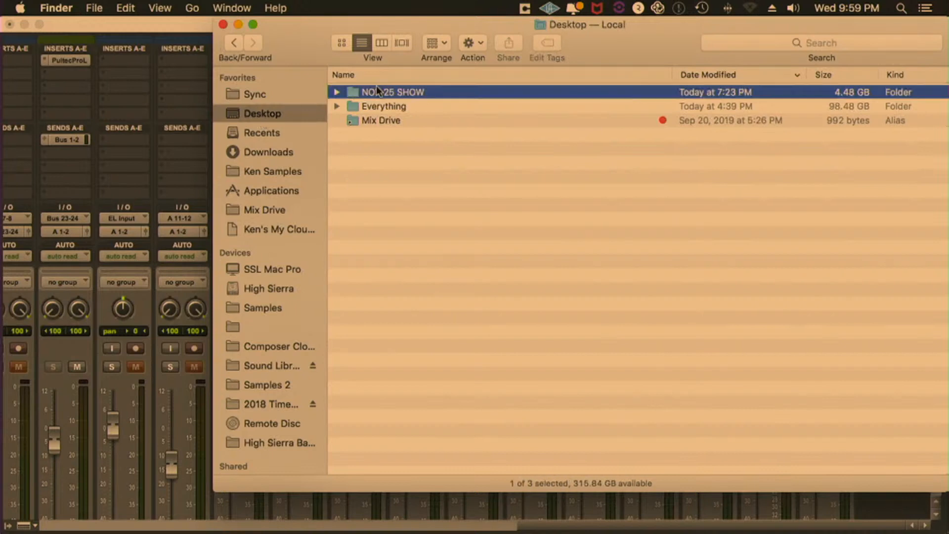
{"action": "double_click", "coordinate": [383, 92]}
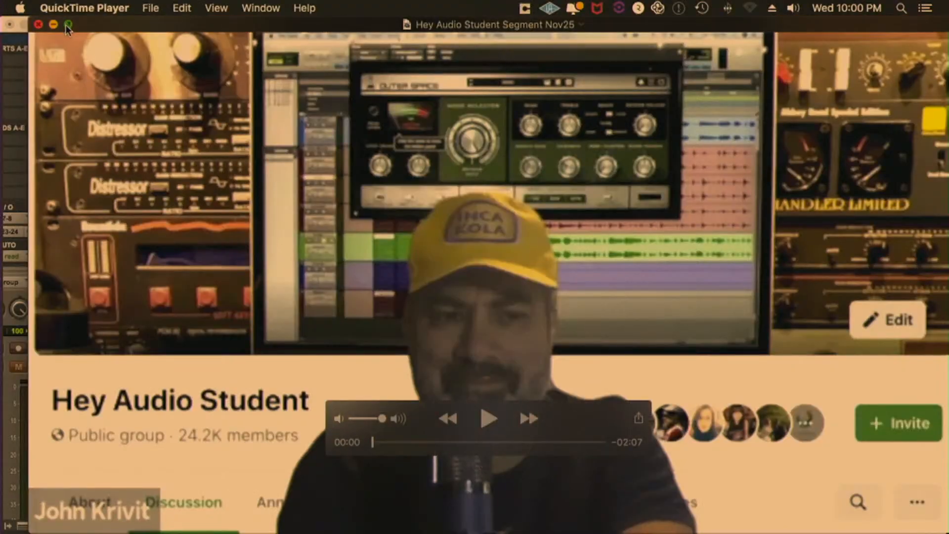
{"action": "left_click", "coordinate": [67, 25]}
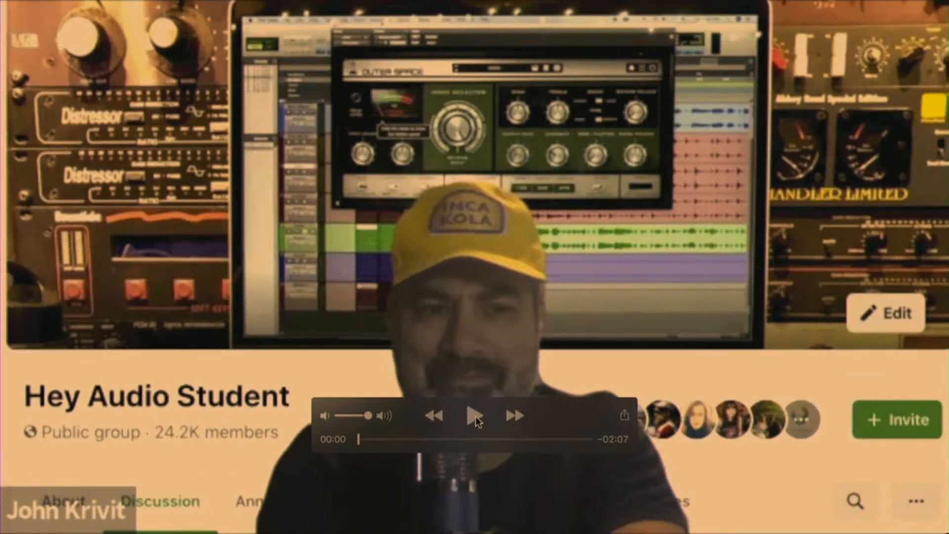
{"action": "left_click", "coordinate": [476, 416]}
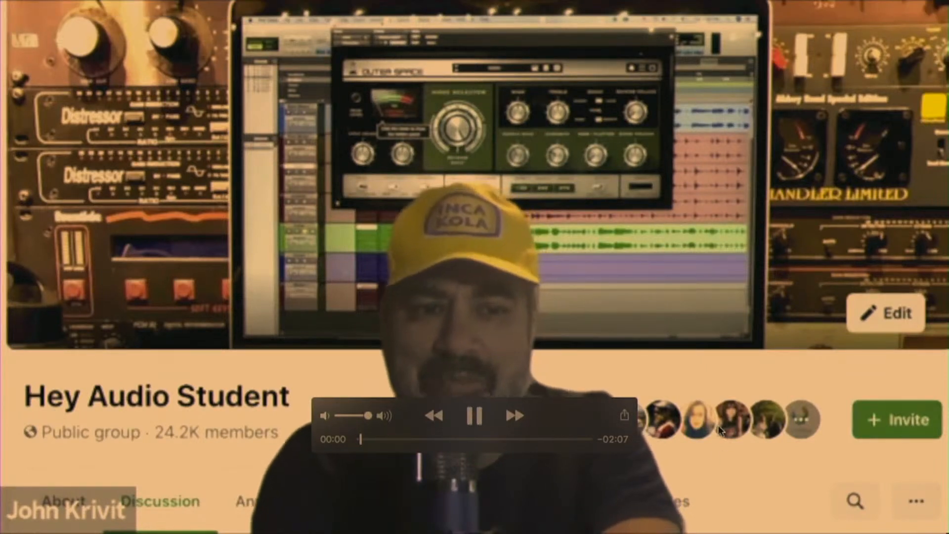
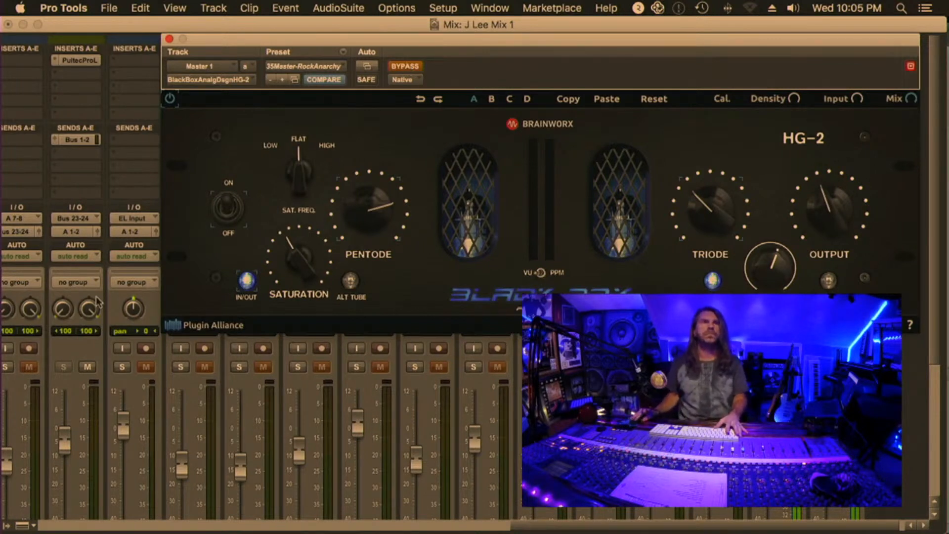
Clear the track solo, compare the full mix with the master's Black Box HG-2 bypassed and active, and close its window
{"action": "left_click", "coordinate": [66, 367]}
{"action": "left_click", "coordinate": [124, 366]}
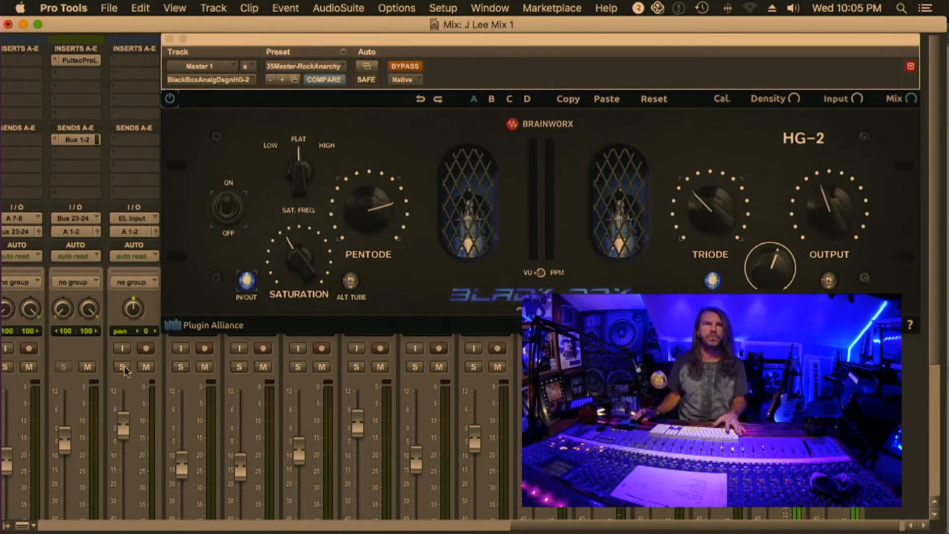
{"action": "left_click", "coordinate": [405, 66]}
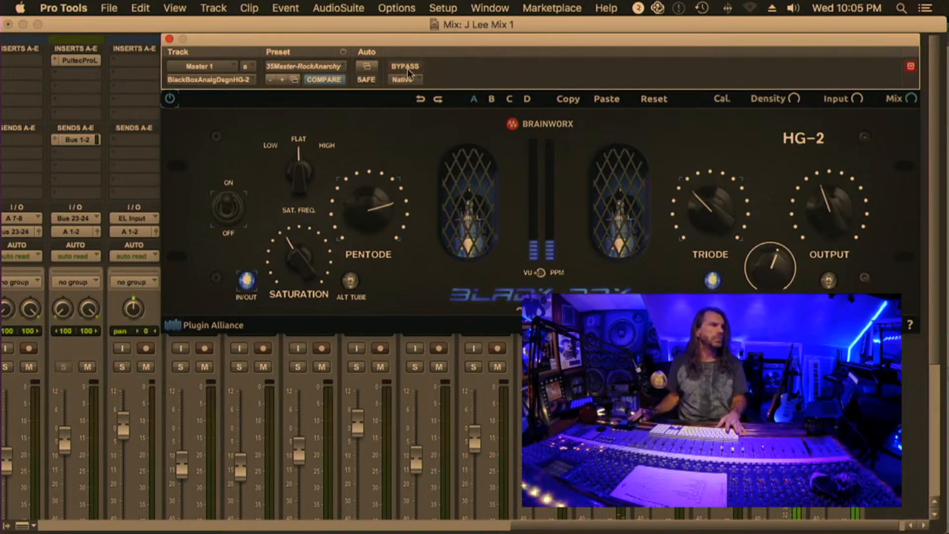
{"action": "left_click", "coordinate": [409, 69]}
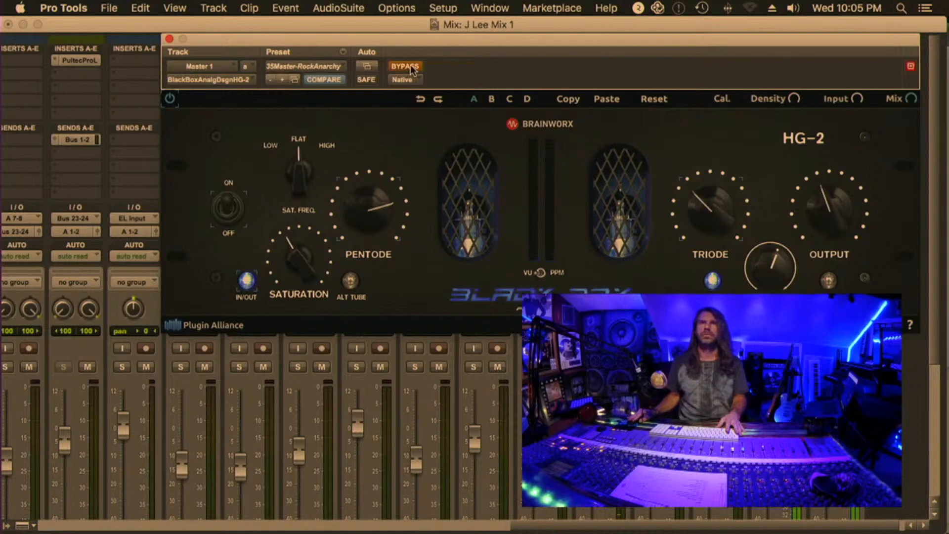
{"action": "left_click", "coordinate": [169, 38]}
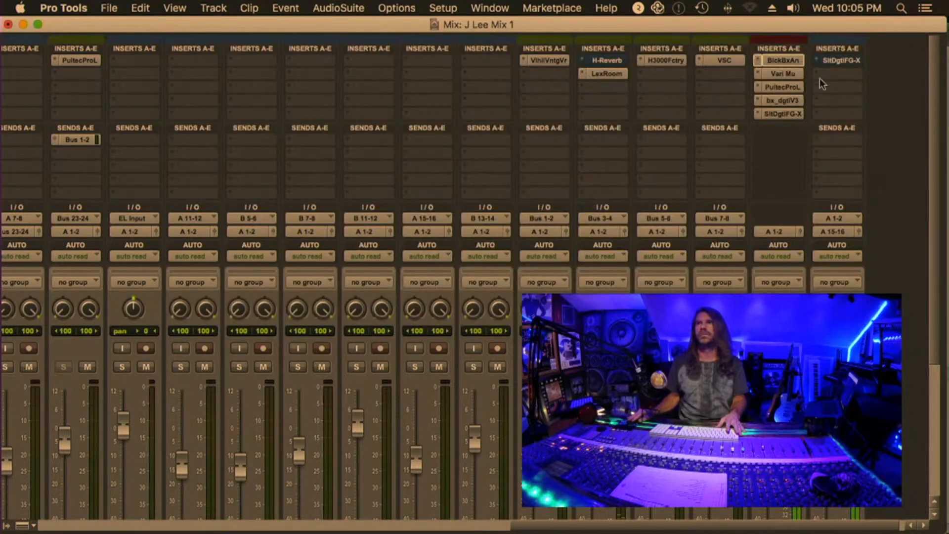
Open the master's Manley Variable Mu compressor, toggle its HP SC sidechain switch and close the plug-in window
{"action": "left_click", "coordinate": [789, 74]}
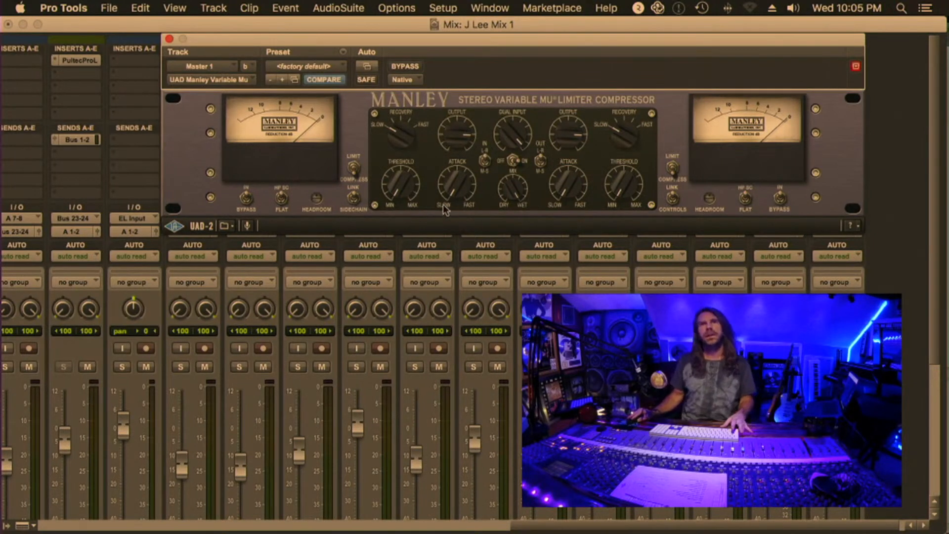
{"action": "left_click", "coordinate": [281, 197]}
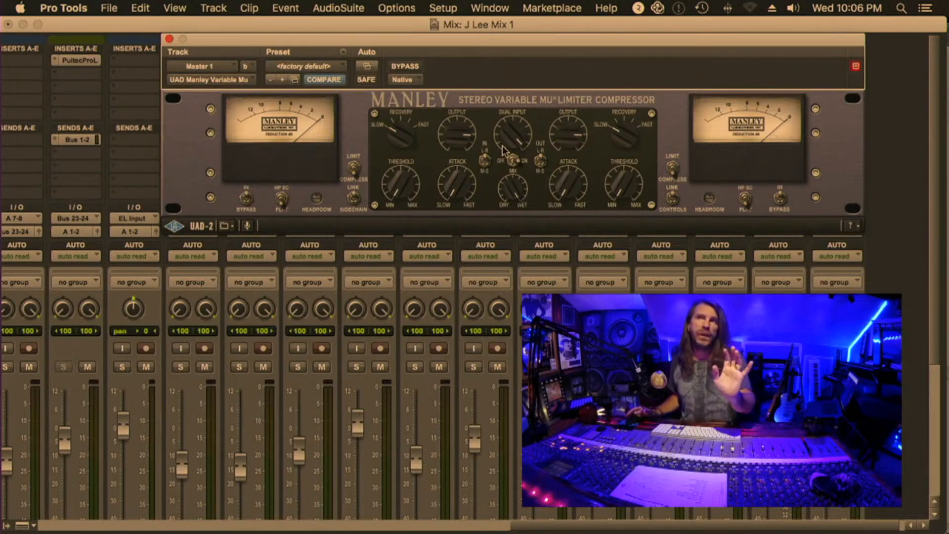
{"action": "left_click", "coordinate": [169, 38]}
Open the master's Pultec-Pro Legacy EQ, move its window clear of the master channel and compare the mix with the EQ bypassed and active
{"action": "left_click", "coordinate": [778, 87]}
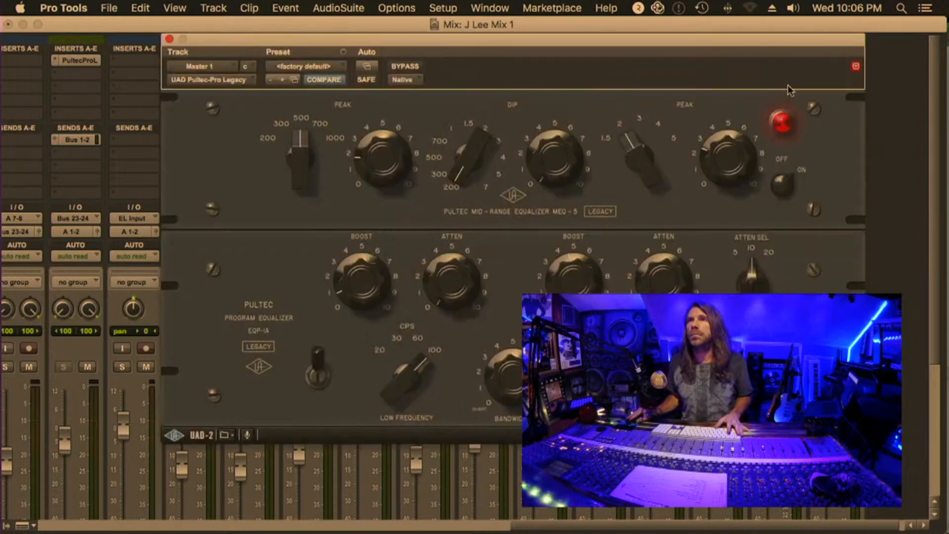
{"action": "left_click_drag", "start_coordinate": [349, 41], "coordinate": [197, 43]}
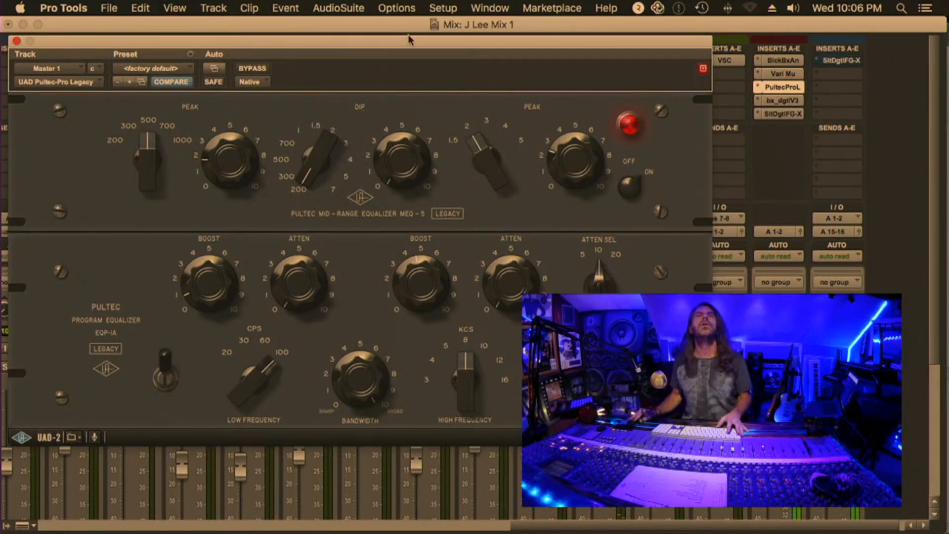
{"action": "left_click", "coordinate": [263, 69]}
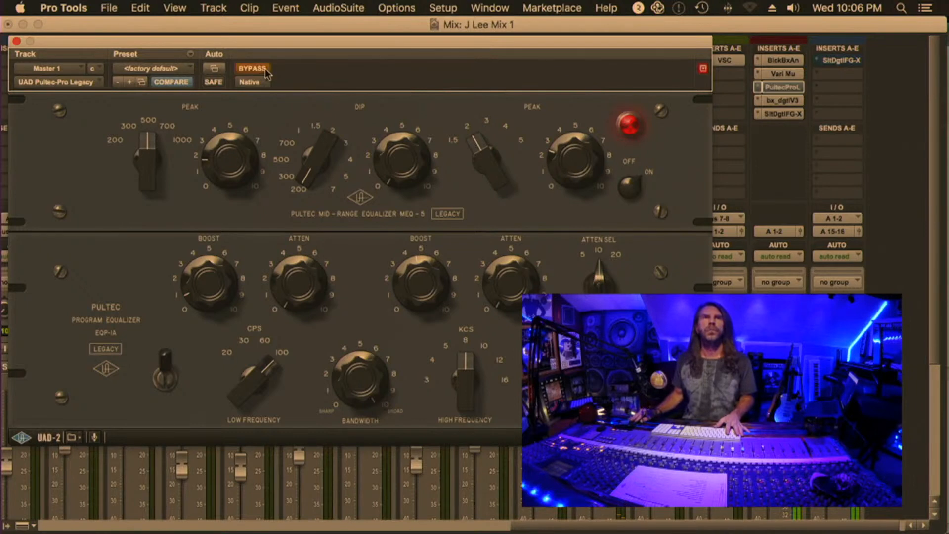
{"action": "left_click", "coordinate": [254, 69]}
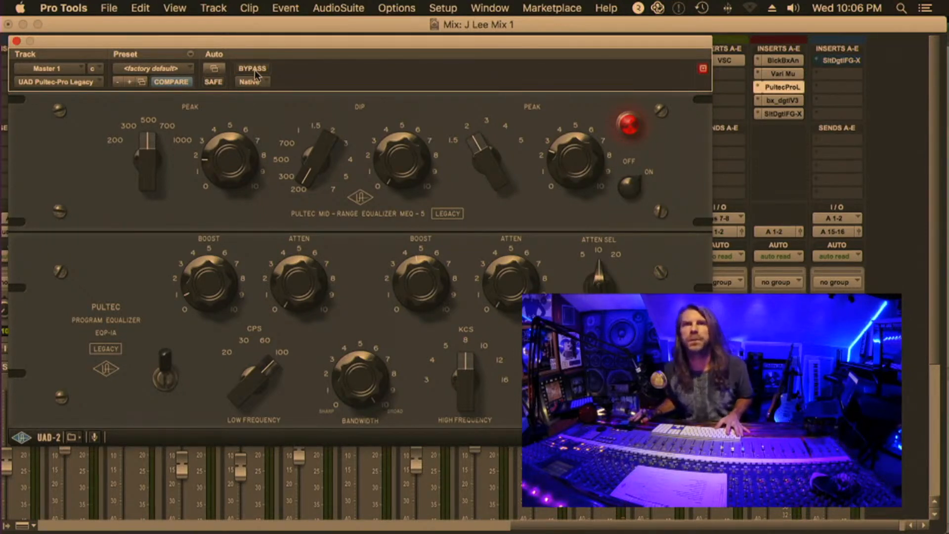
{"action": "left_click", "coordinate": [253, 69]}
{"action": "left_click", "coordinate": [254, 68]}
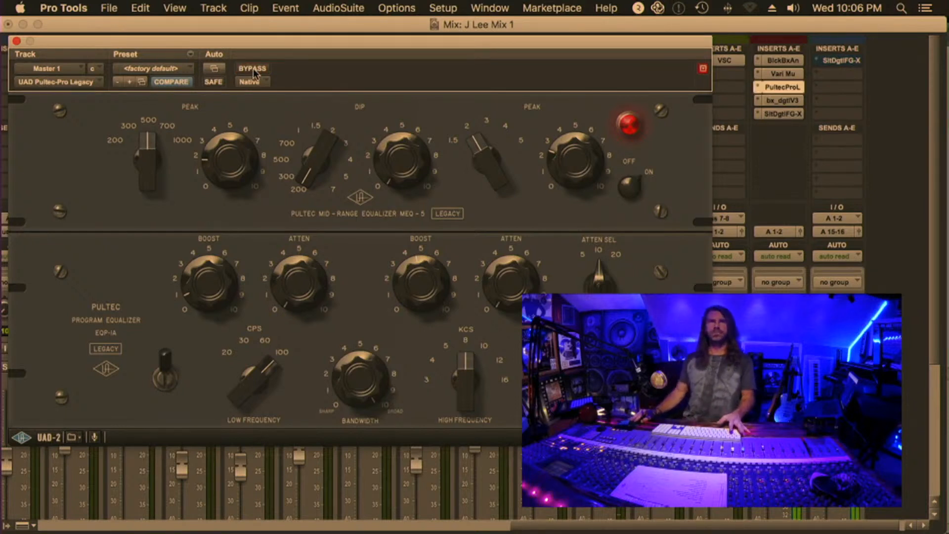
{"action": "left_click", "coordinate": [253, 68]}
{"action": "left_click", "coordinate": [253, 69]}
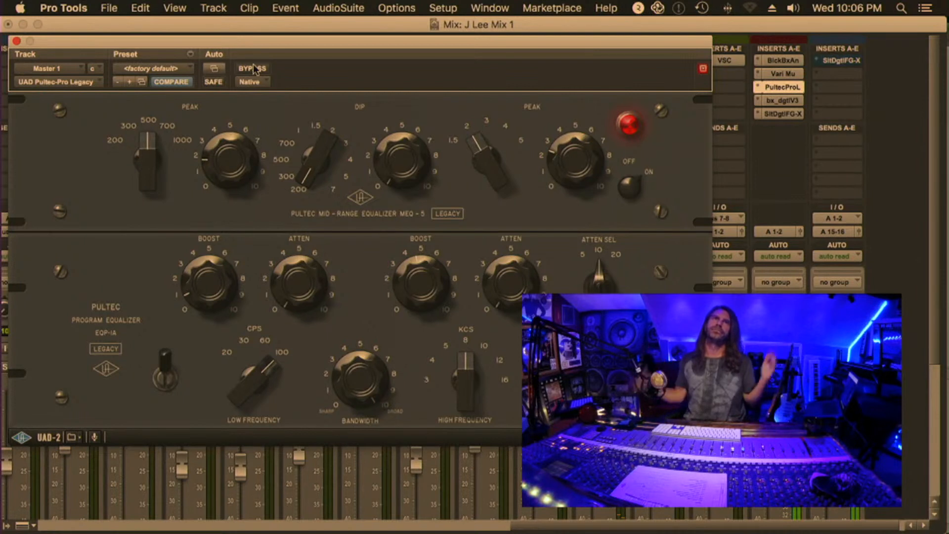
{"action": "left_click", "coordinate": [254, 69]}
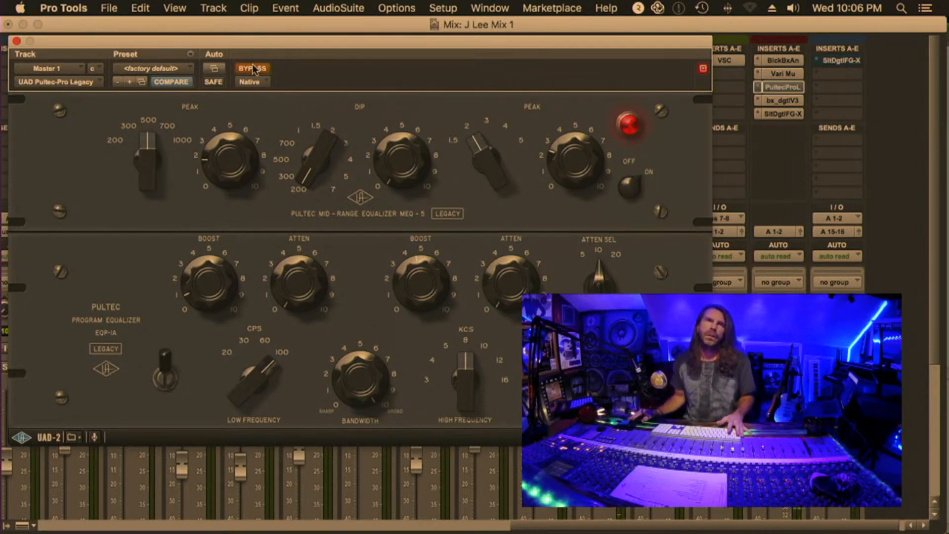
{"action": "left_click", "coordinate": [252, 68]}
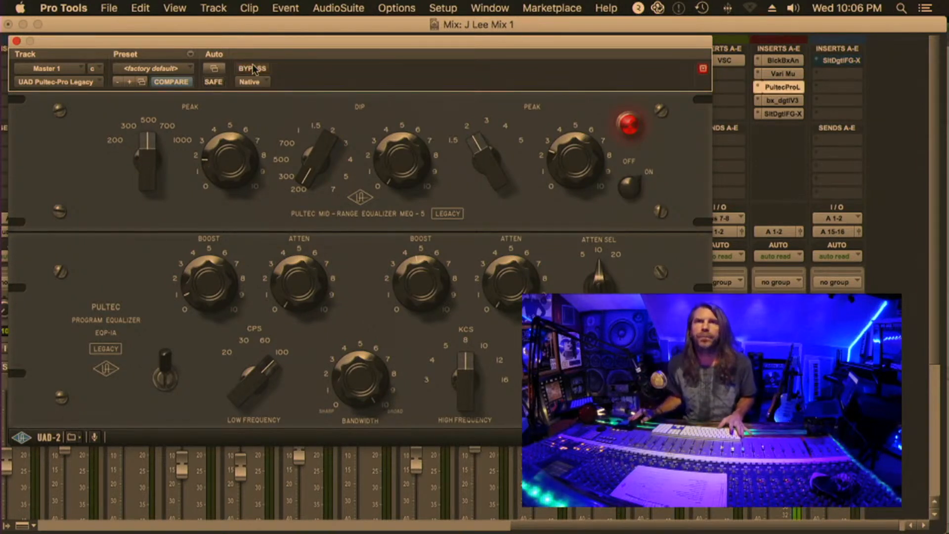
{"action": "left_click", "coordinate": [253, 69]}
{"action": "left_click", "coordinate": [253, 68]}
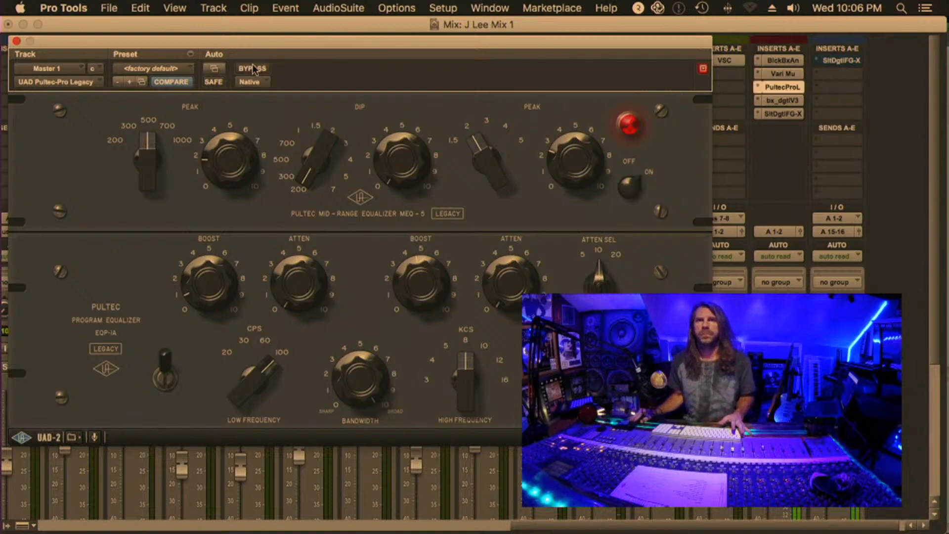
{"action": "left_click", "coordinate": [253, 66]}
{"action": "left_click", "coordinate": [252, 68]}
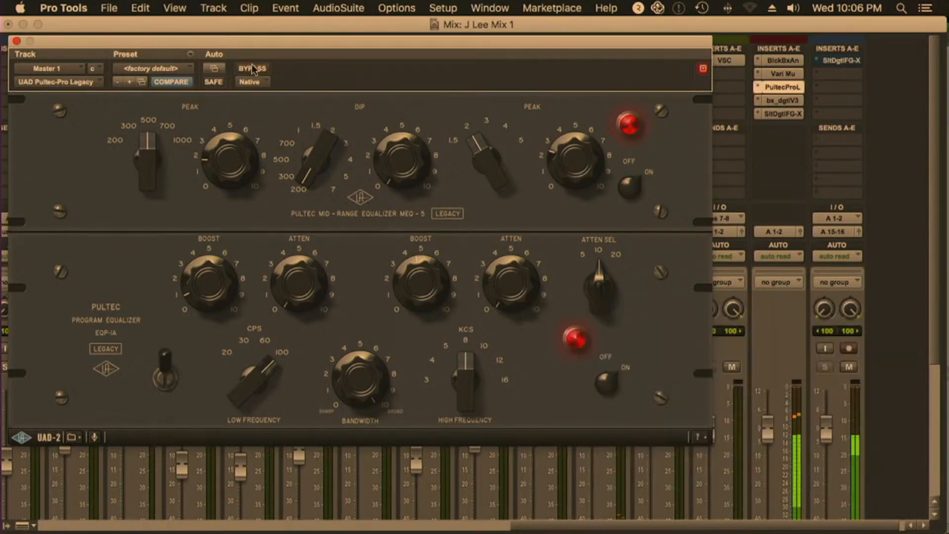
View the stereo width setting in the master's bx_digital V3 equalizer and close its window
{"action": "left_click", "coordinate": [774, 101]}
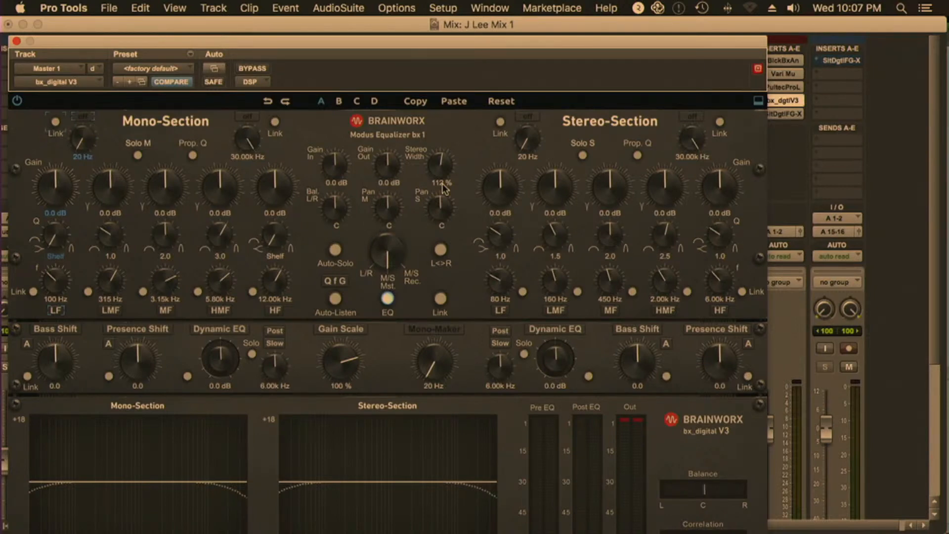
{"action": "left_click", "coordinate": [790, 101]}
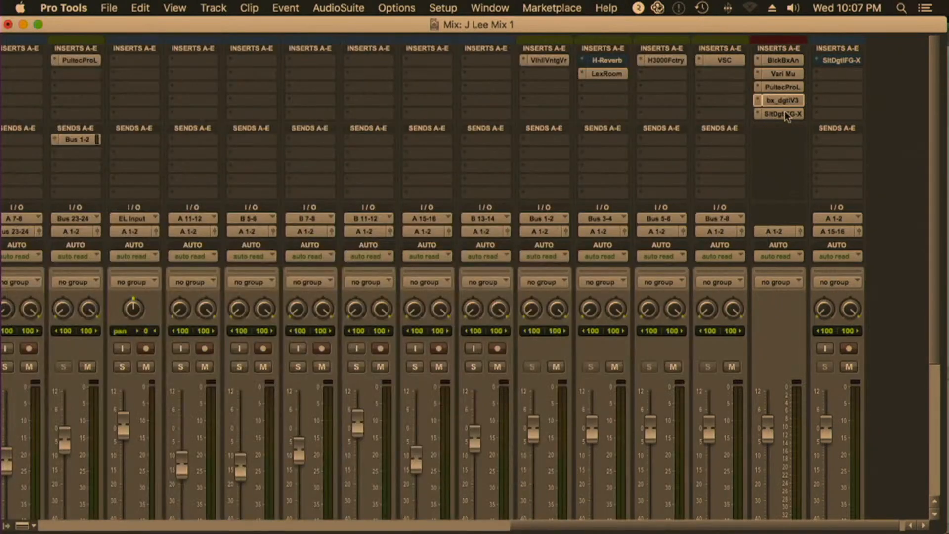
Open the master's Slate Digital FG-X, compare the mix with it bypassed and active, stop playback and close its window
{"action": "left_click", "coordinate": [784, 114]}
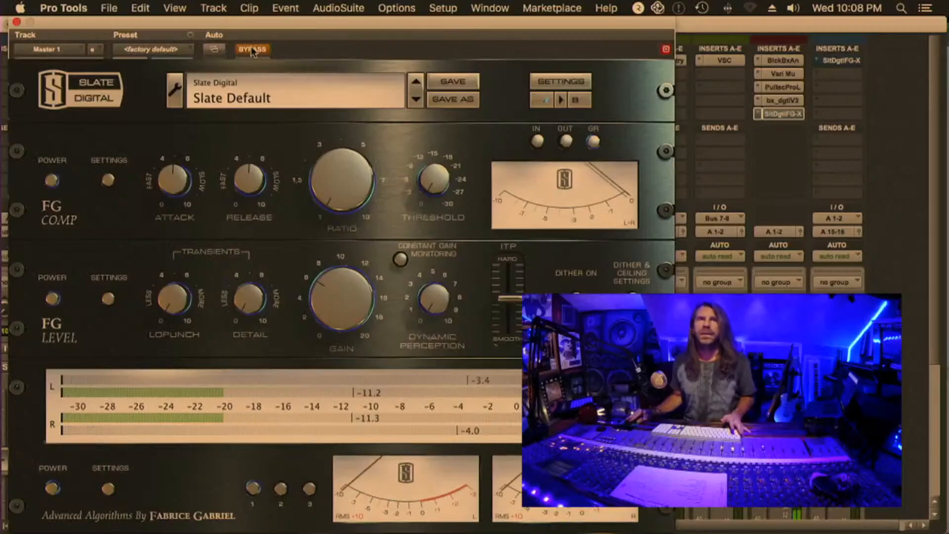
{"action": "key", "text": "space"}
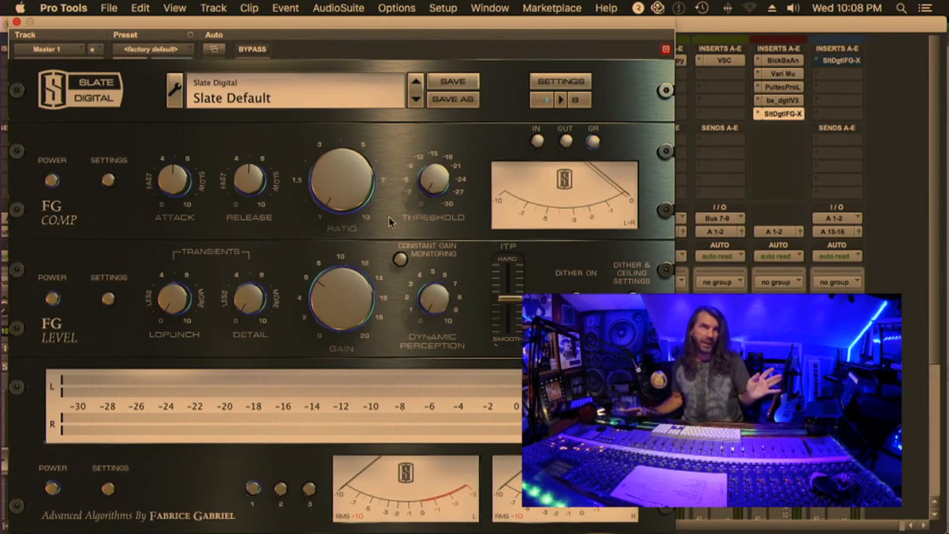
{"action": "left_click", "coordinate": [16, 23]}
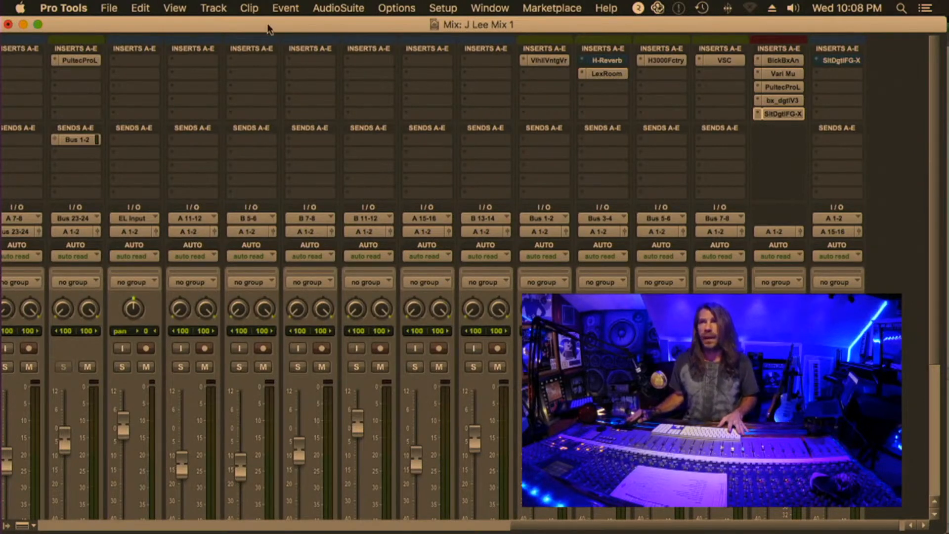
Close the J Lee Mix 1 session without saving the changes
{"action": "left_click", "coordinate": [107, 9]}
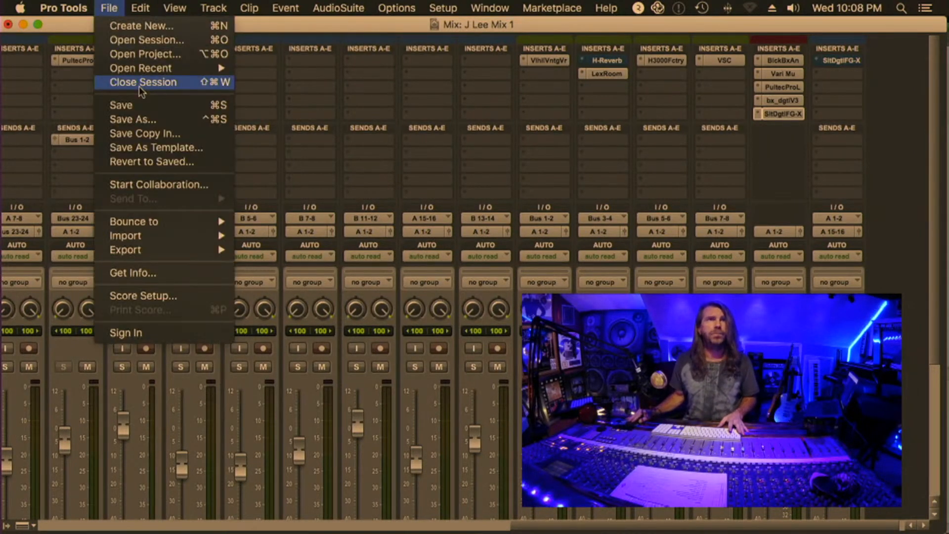
{"action": "mouse_move", "coordinate": [84, 4]}
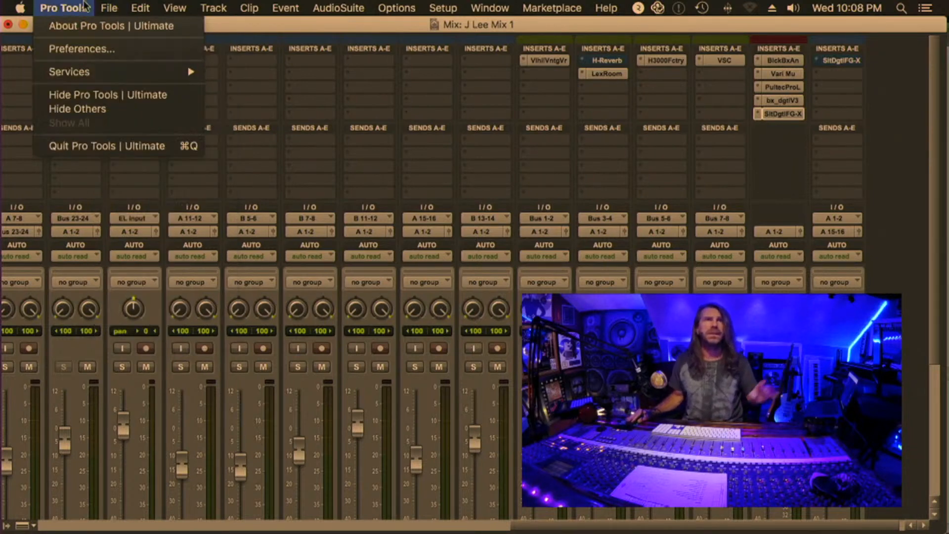
{"action": "left_click", "coordinate": [125, 83]}
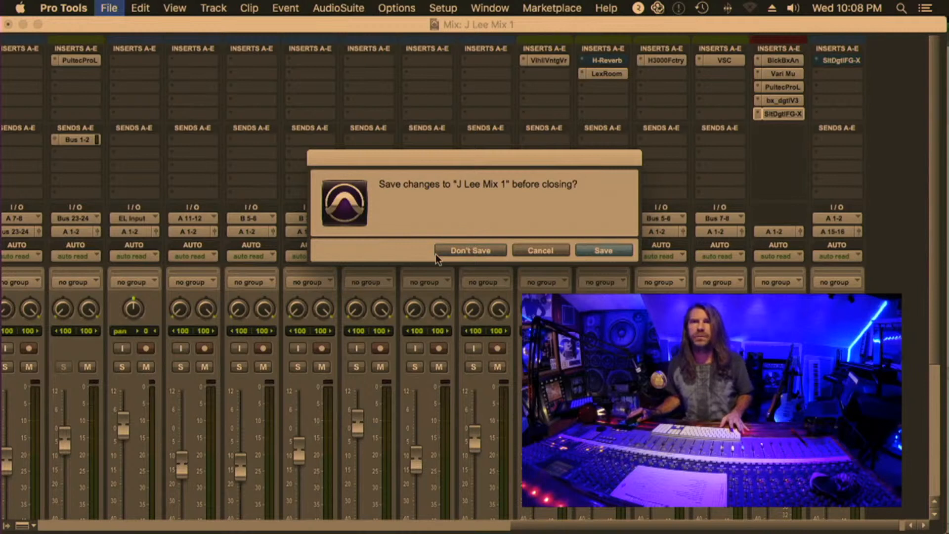
{"action": "left_click", "coordinate": [448, 250]}
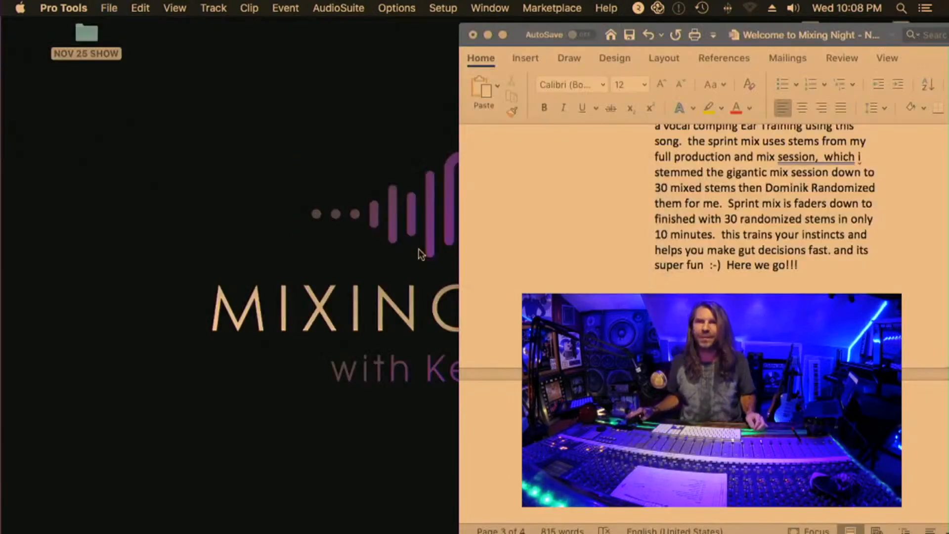
Switch to Chrome, bring up the #FromMilanWithLove: Next Gen | The LIVE Show YouTube video and play it full screen
{"action": "left_click", "coordinate": [121, 521]}
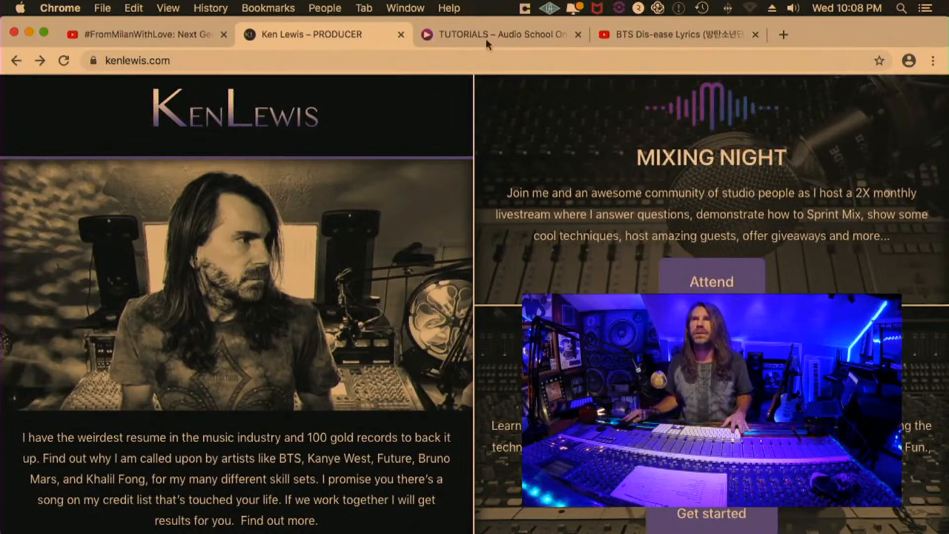
{"action": "left_click", "coordinate": [136, 34]}
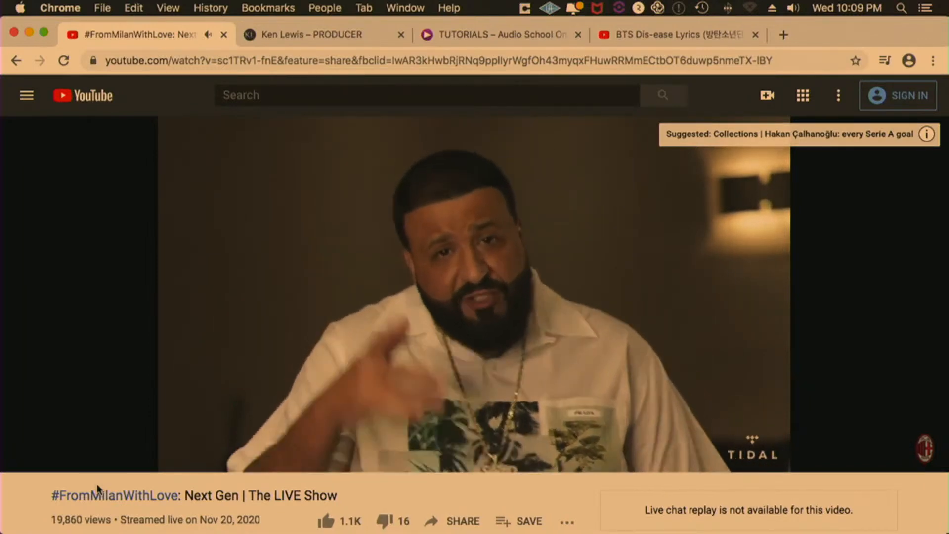
{"action": "mouse_move", "coordinate": [837, 409]}
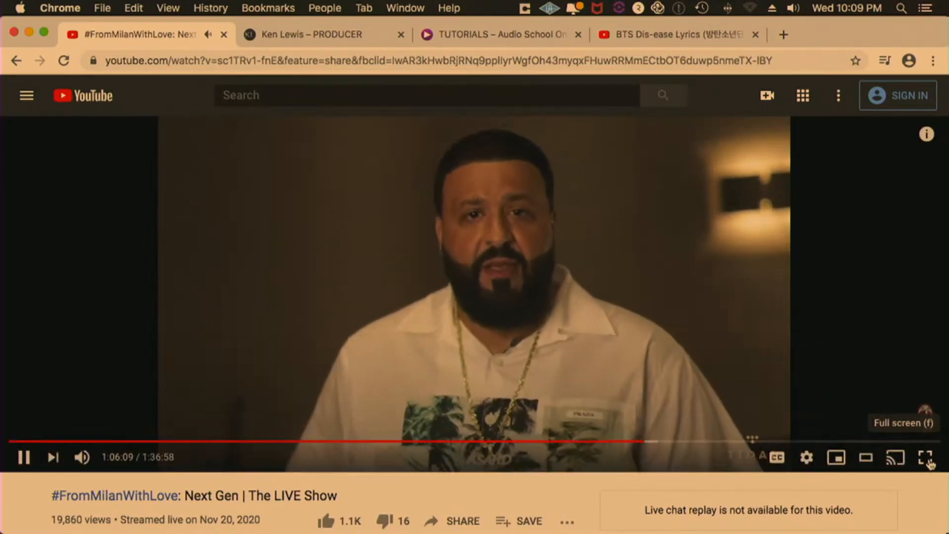
{"action": "left_click", "coordinate": [924, 457]}
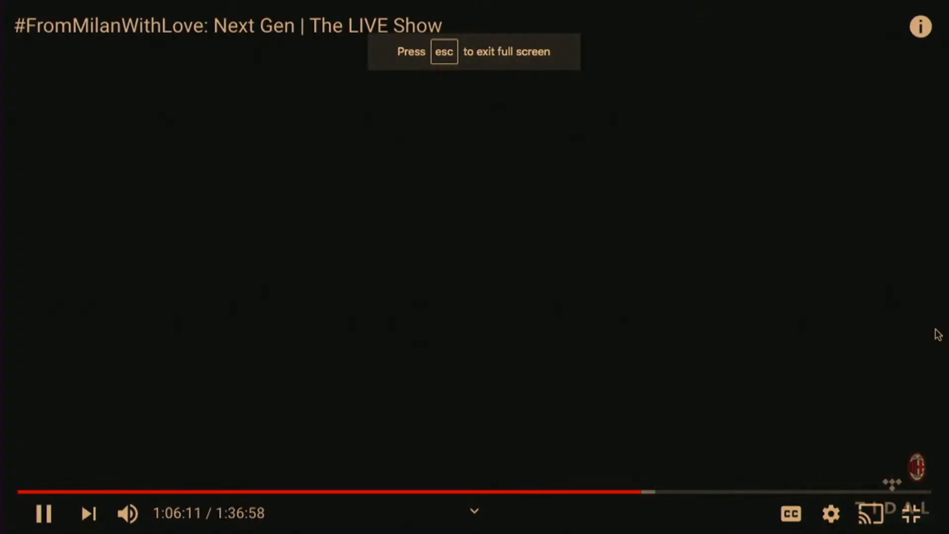
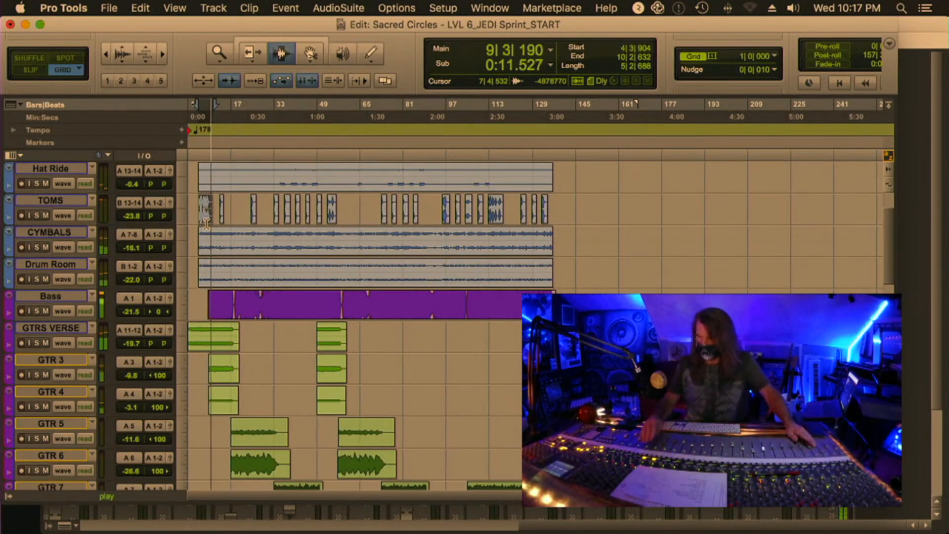
Insert the Speaker plug-in in the first insert slot of the LV Bridge track and close its window
{"action": "key", "text": "alt+shift+r"}
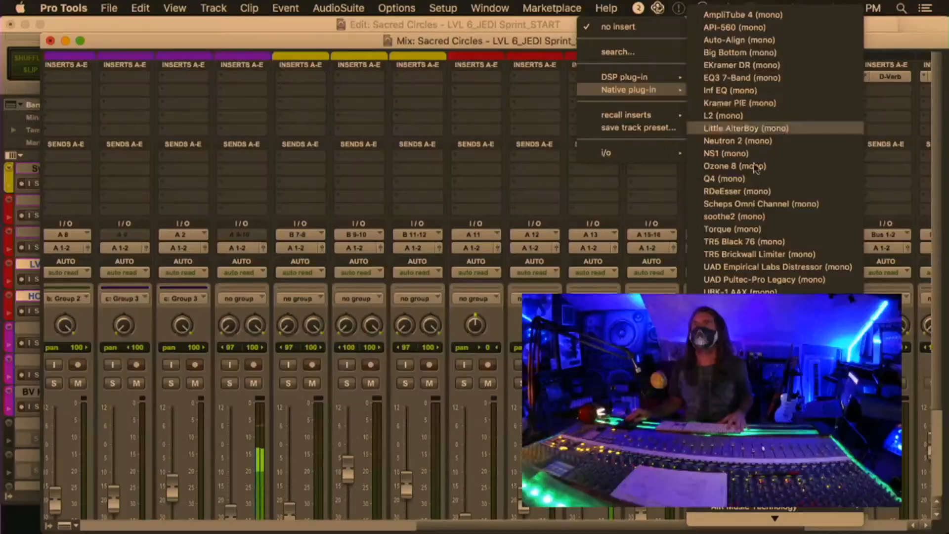
{"action": "scroll", "coordinate": [774, 124], "scroll_direction": "down", "scroll_amount": 4}
{"action": "scroll", "coordinate": [771, 242], "scroll_direction": "down", "scroll_amount": 5}
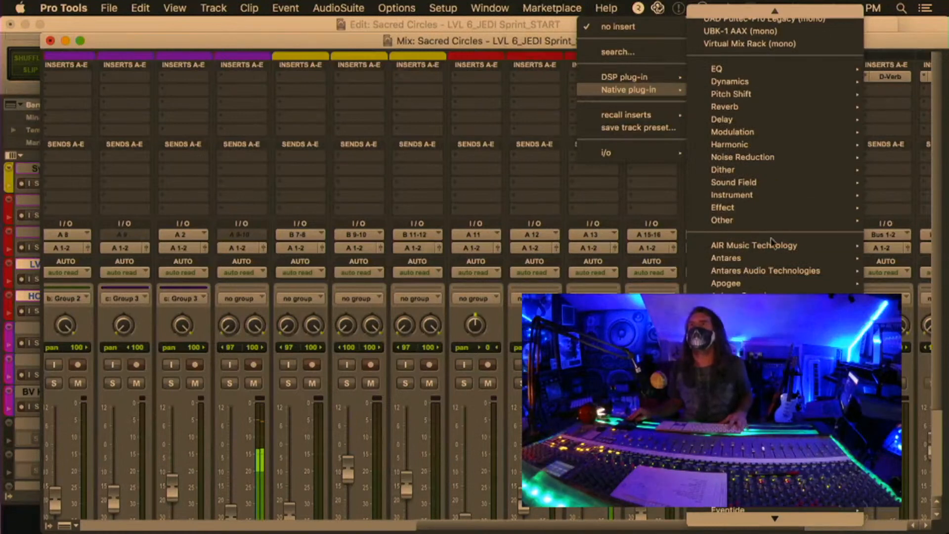
{"action": "mouse_move", "coordinate": [741, 333]}
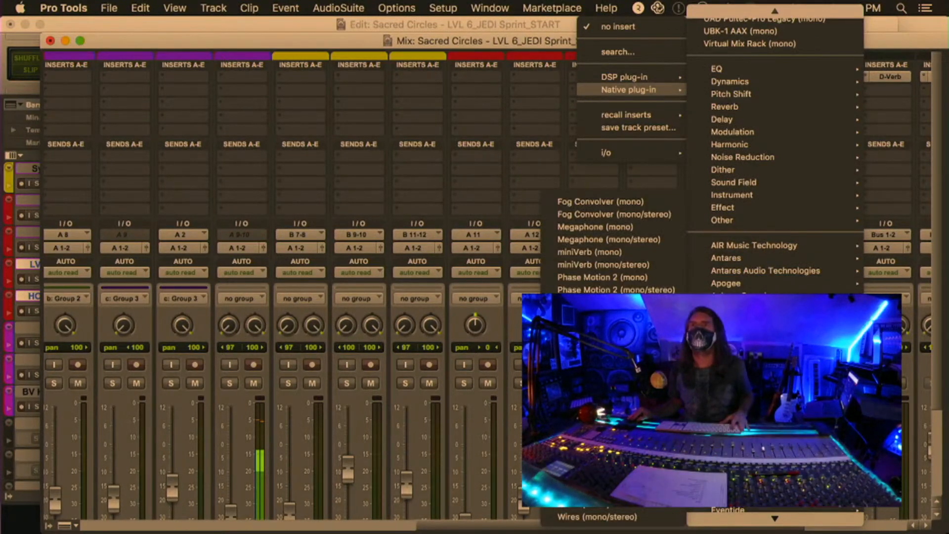
{"action": "left_click", "coordinate": [613, 328]}
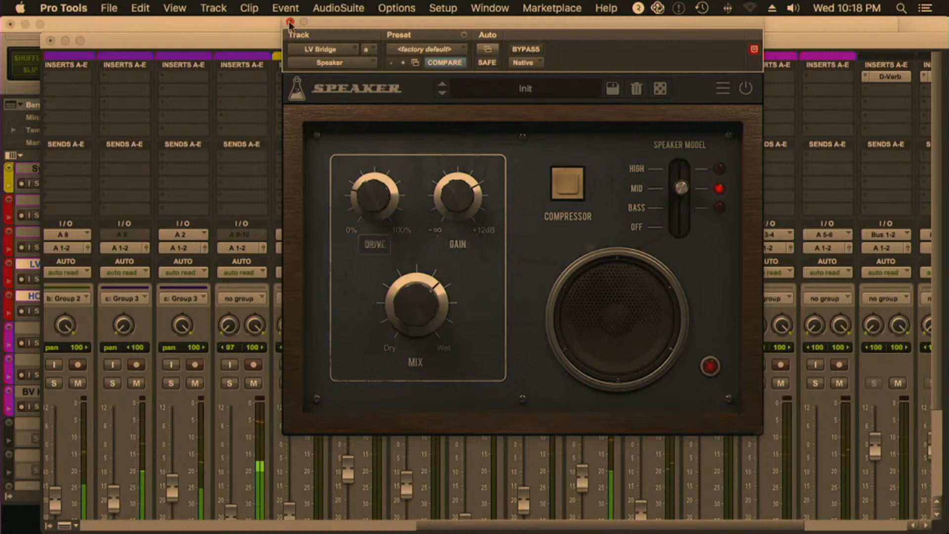
{"action": "left_click", "coordinate": [290, 22]}
Insert the mono soothe2 plug-in in the second insert slot of the LV Bridge track
{"action": "left_click", "coordinate": [601, 87]}
{"action": "mouse_move", "coordinate": [638, 103]}
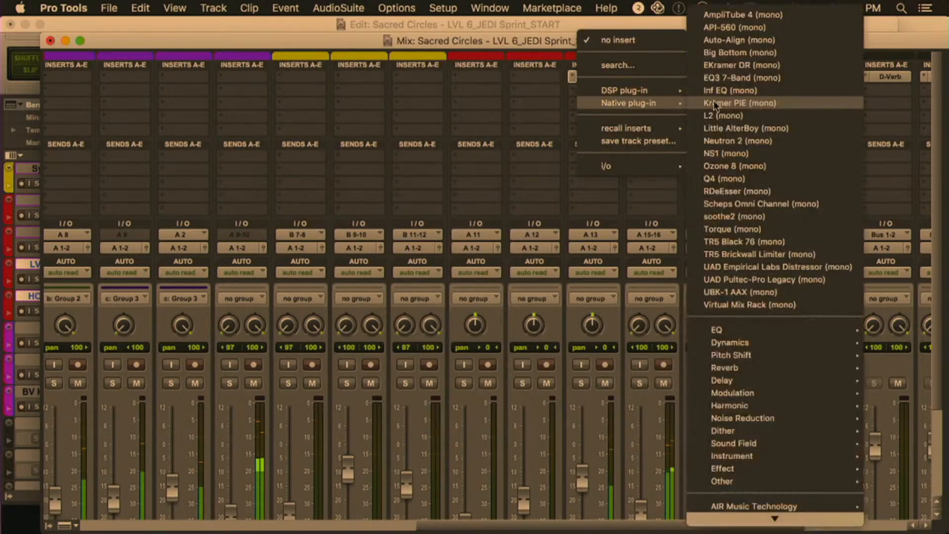
{"action": "left_click", "coordinate": [741, 216]}
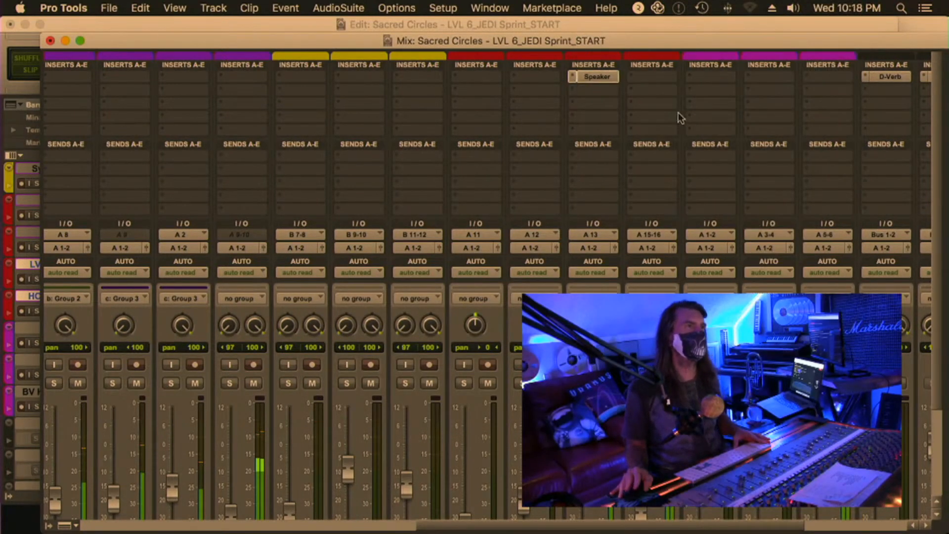
Switch LV Bridge's soothe2 to hard mode, set its depth to -3.3 and close its window
{"action": "left_click_drag", "start_coordinate": [294, 237], "coordinate": [297, 198]}
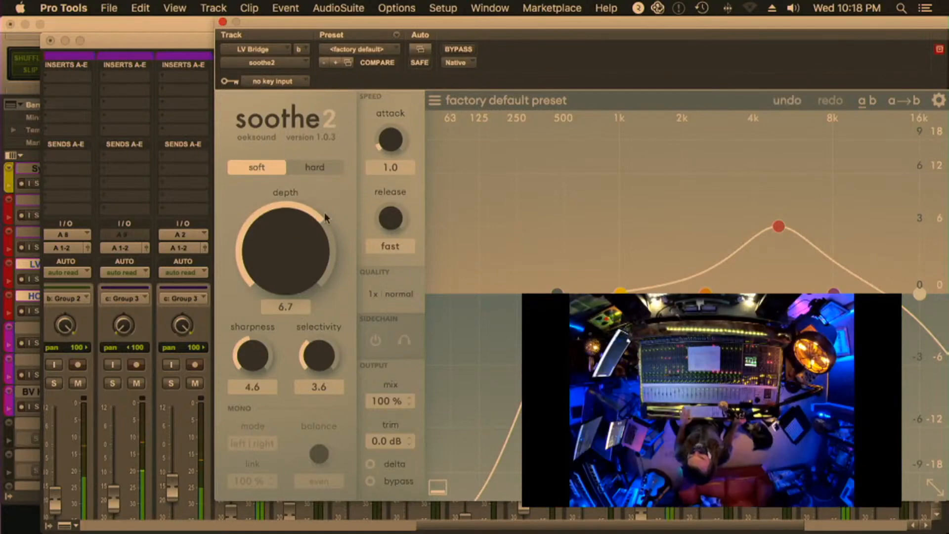
{"action": "left_click", "coordinate": [314, 167]}
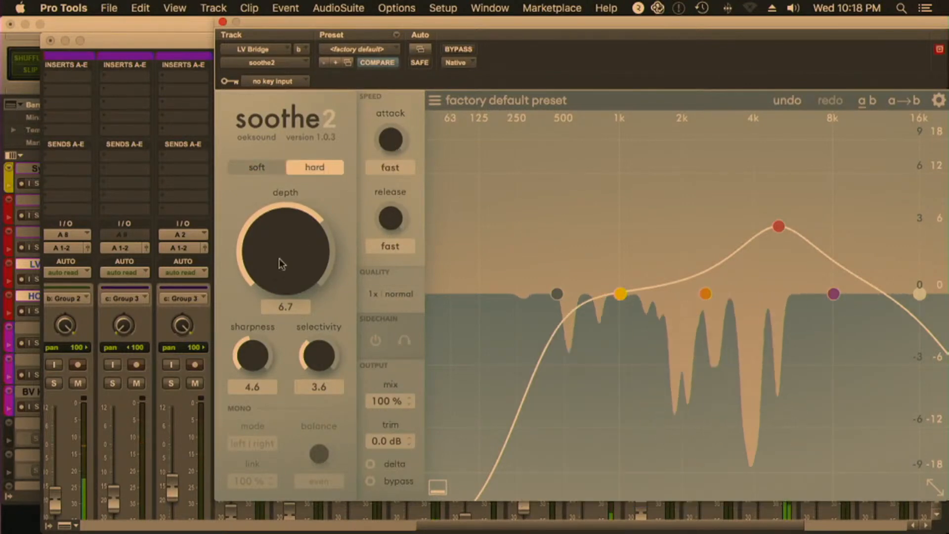
{"action": "left_click_drag", "start_coordinate": [286, 249], "coordinate": [287, 267]}
{"action": "left_click", "coordinate": [212, 7]}
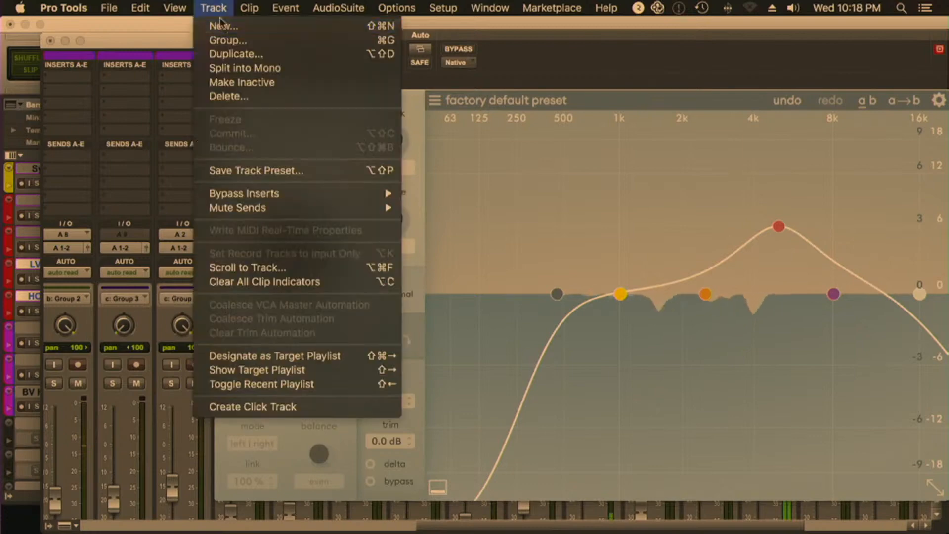
{"action": "left_click", "coordinate": [218, 25]}
{"action": "left_click", "coordinate": [599, 229]}
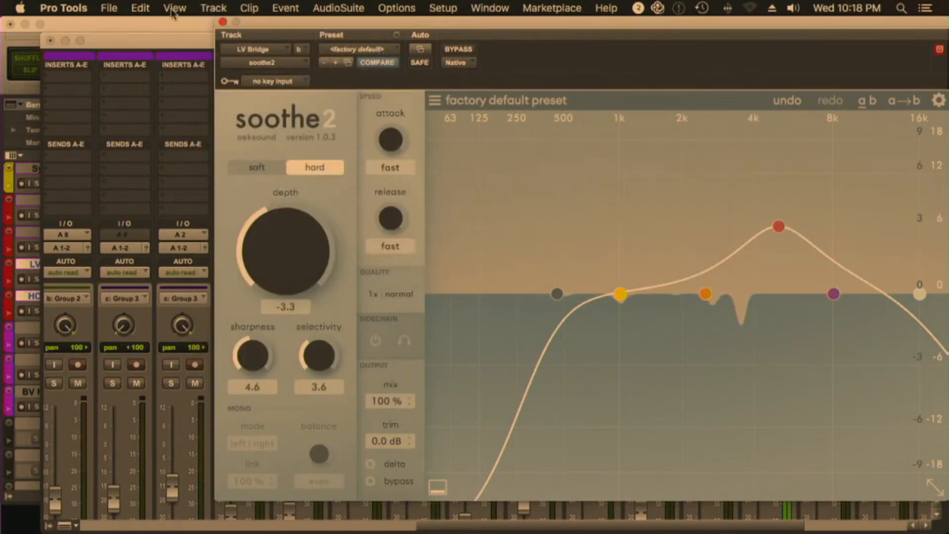
{"action": "left_click", "coordinate": [222, 22]}
Insert the mono L2 limiter in the third insert slot of the LV Bridge track
{"action": "key", "text": "super+equal"}
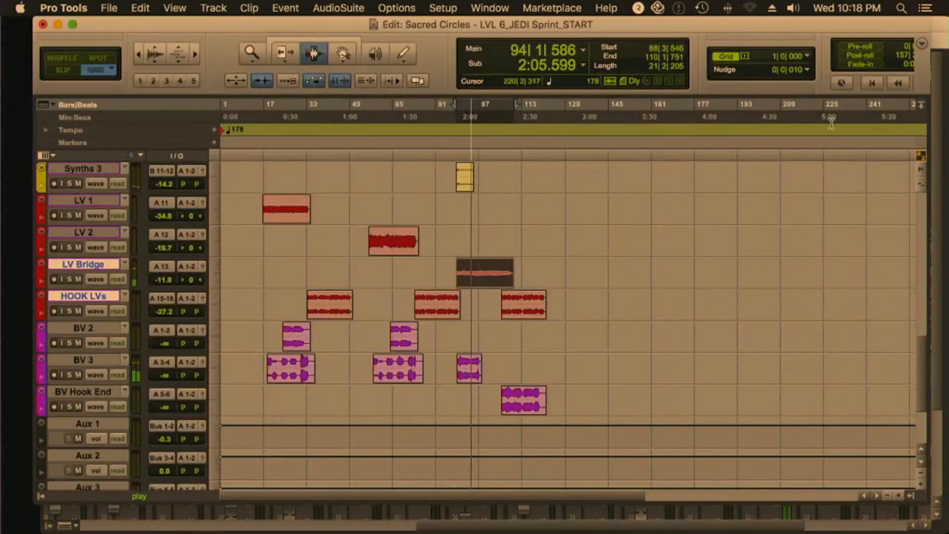
{"action": "key", "text": "super+equal"}
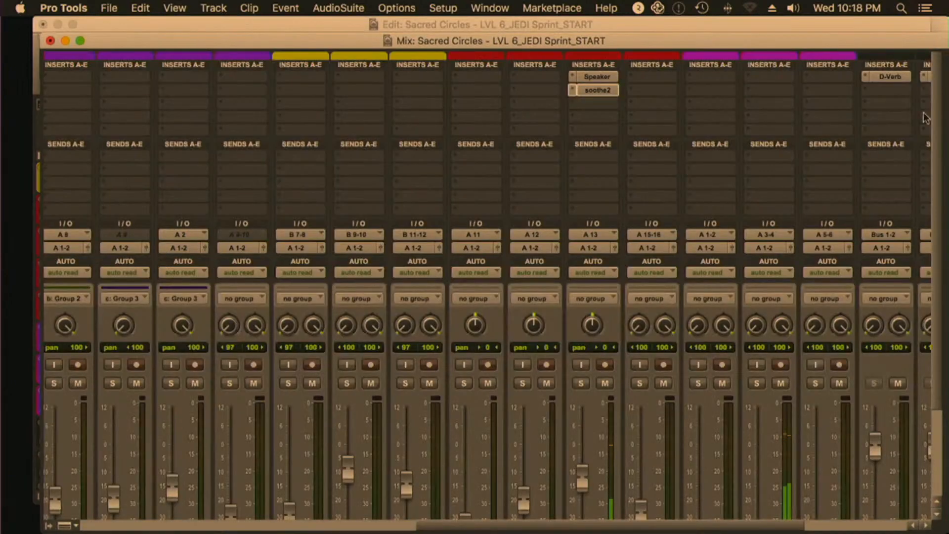
{"action": "mouse_move", "coordinate": [677, 121]}
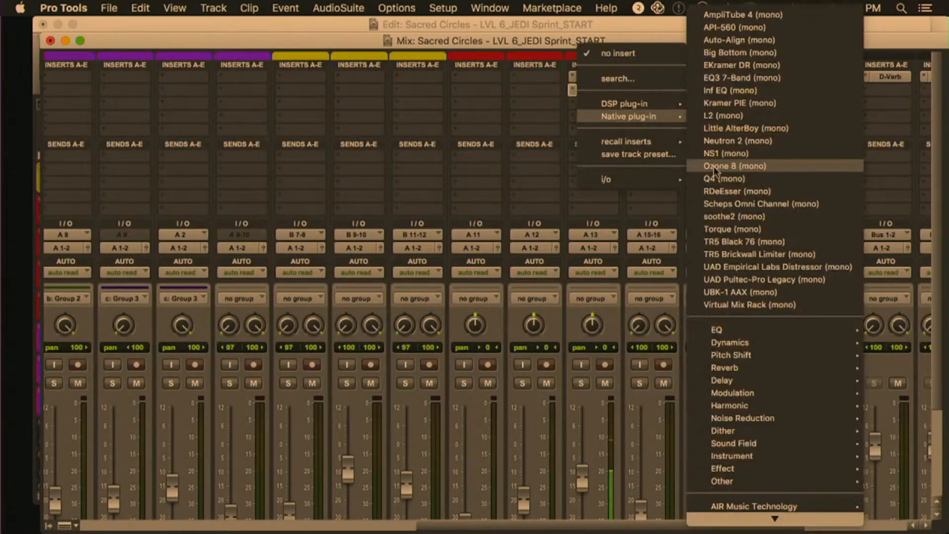
{"action": "left_click", "coordinate": [724, 116]}
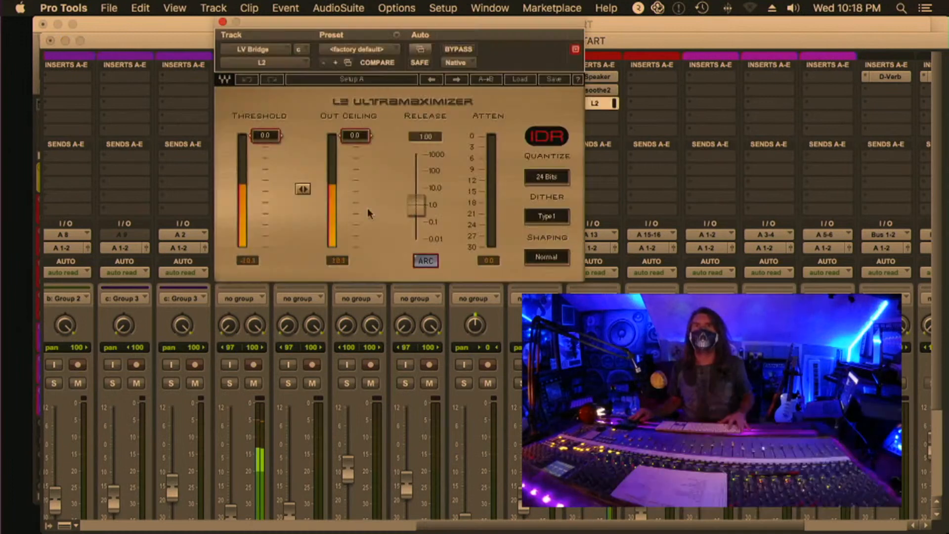
Set LV Bridge's L2 threshold to -26.0, out ceiling to -19.5 and release to 0.01, audition the track soloed and close the L2 window
{"action": "left_click_drag", "start_coordinate": [303, 191], "coordinate": [304, 244]}
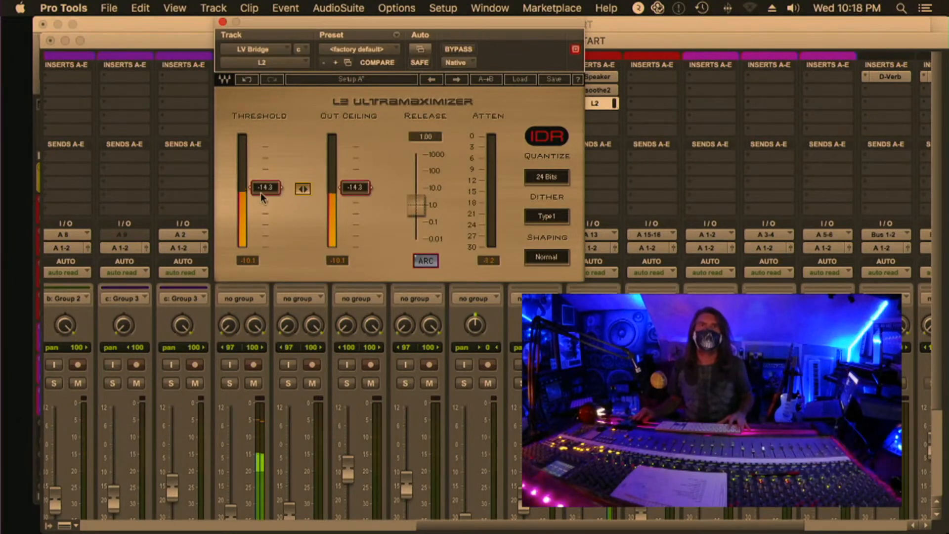
{"action": "left_click_drag", "start_coordinate": [355, 188], "coordinate": [355, 207]}
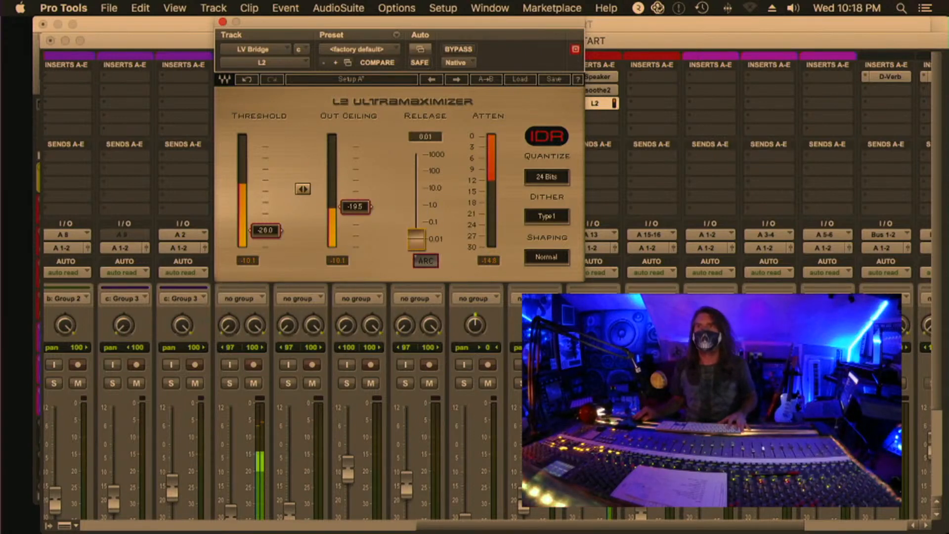
{"action": "left_click", "coordinate": [581, 383]}
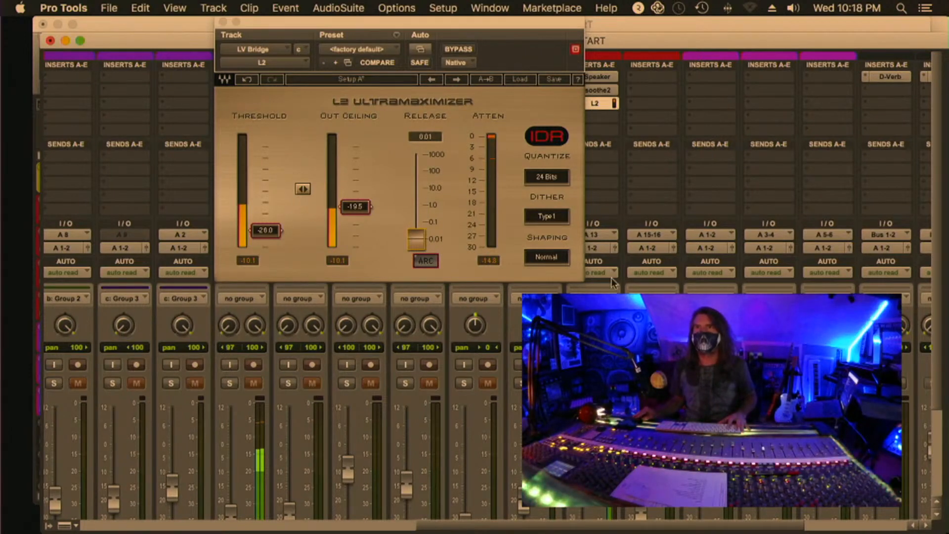
{"action": "left_click", "coordinate": [604, 104]}
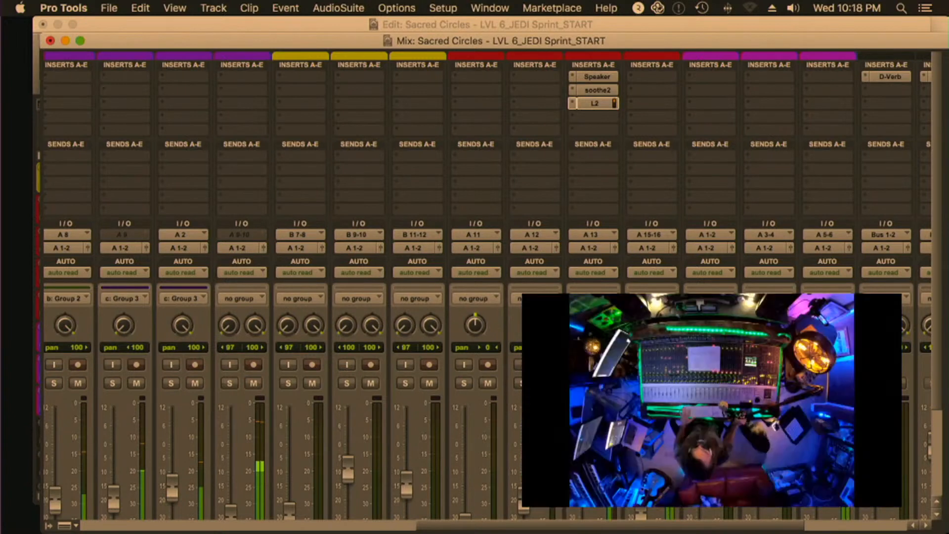
Add a send to Bus 1-2 on the LV Bridge track and raise its level to about -1.4 dB
{"action": "left_click", "coordinate": [599, 158]}
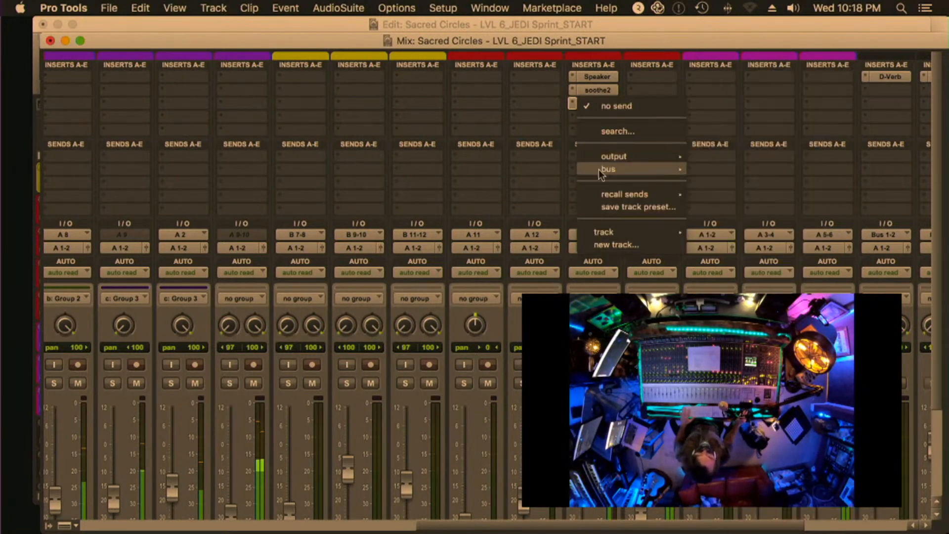
{"action": "mouse_move", "coordinate": [613, 169]}
{"action": "left_click", "coordinate": [734, 27]}
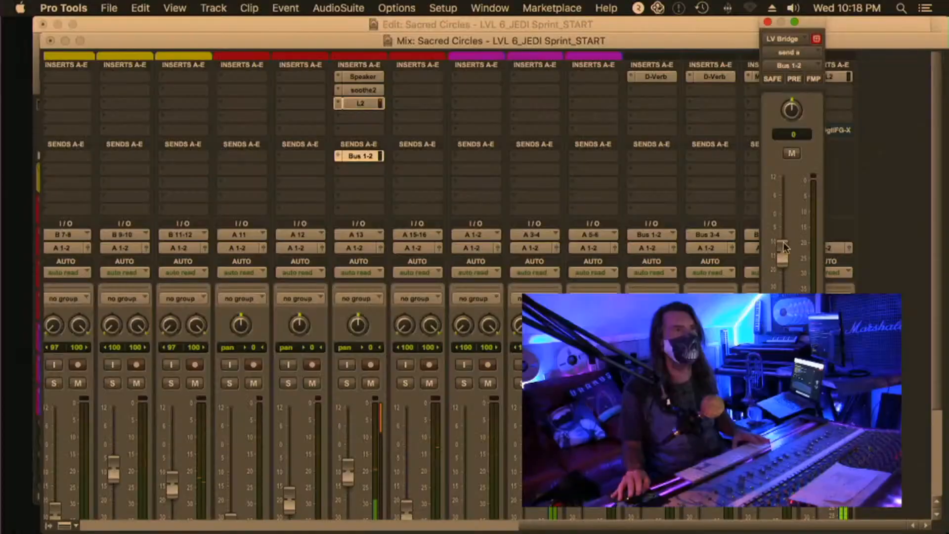
{"action": "left_click_drag", "start_coordinate": [786, 227], "coordinate": [785, 219]}
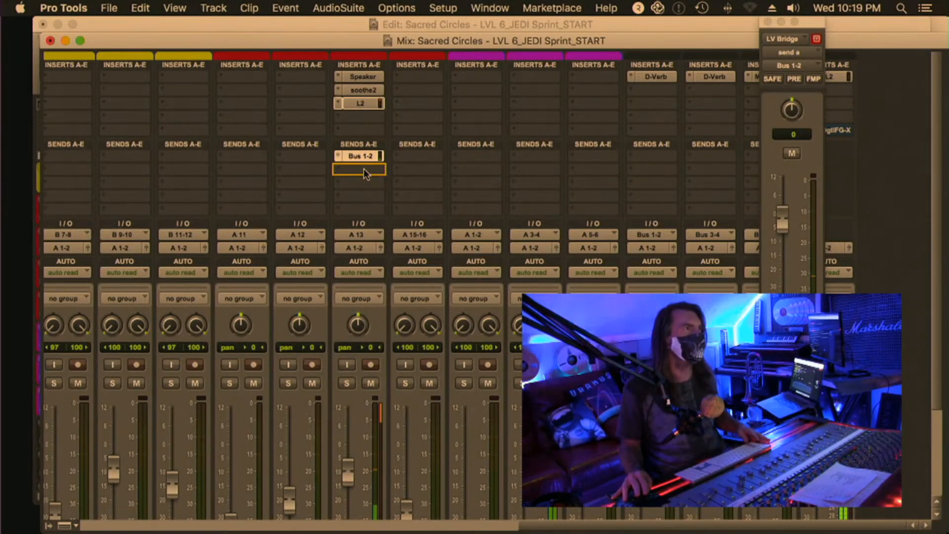
Duplicate LV Bridge's Bus 1-2 send into the second send slot and route the copy to Bus 5-6 (Stereo)
{"action": "left_click", "coordinate": [789, 65]}
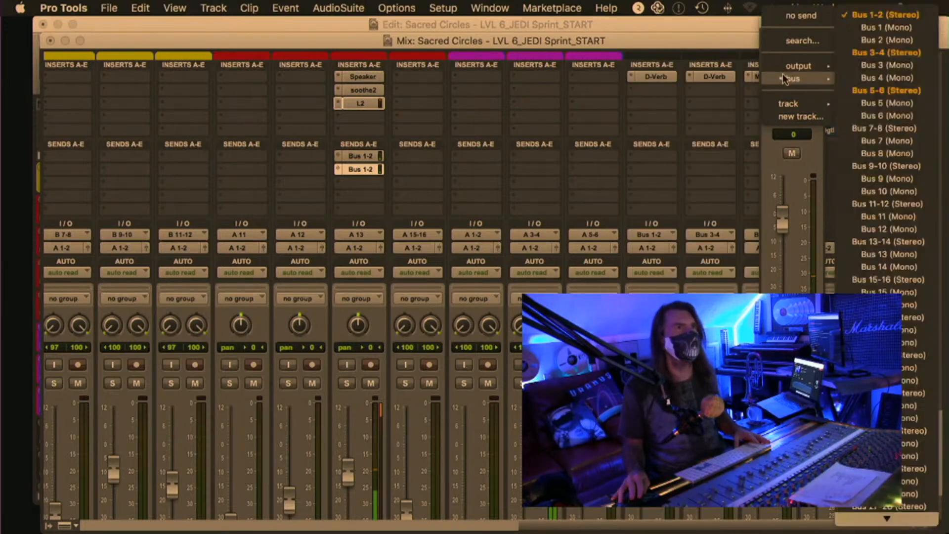
{"action": "mouse_move", "coordinate": [786, 80]}
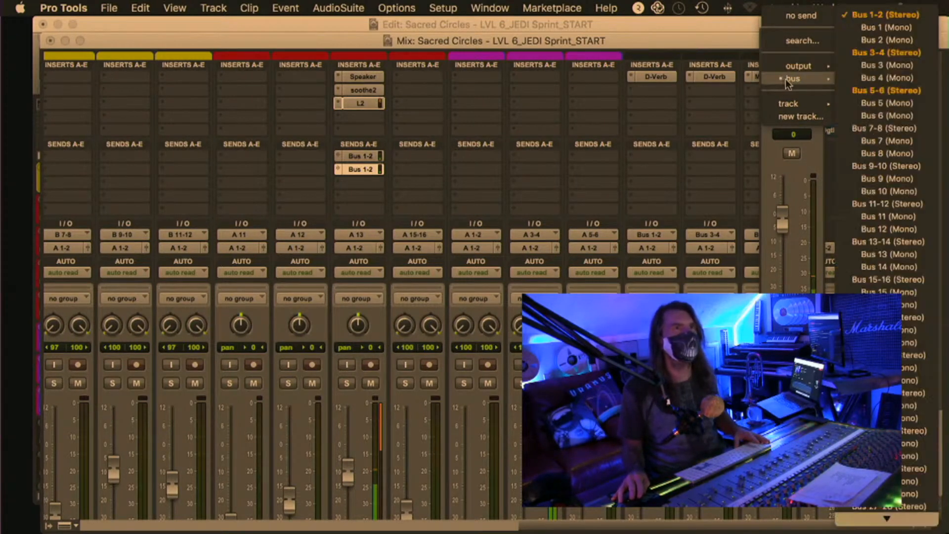
{"action": "left_click", "coordinate": [885, 90]}
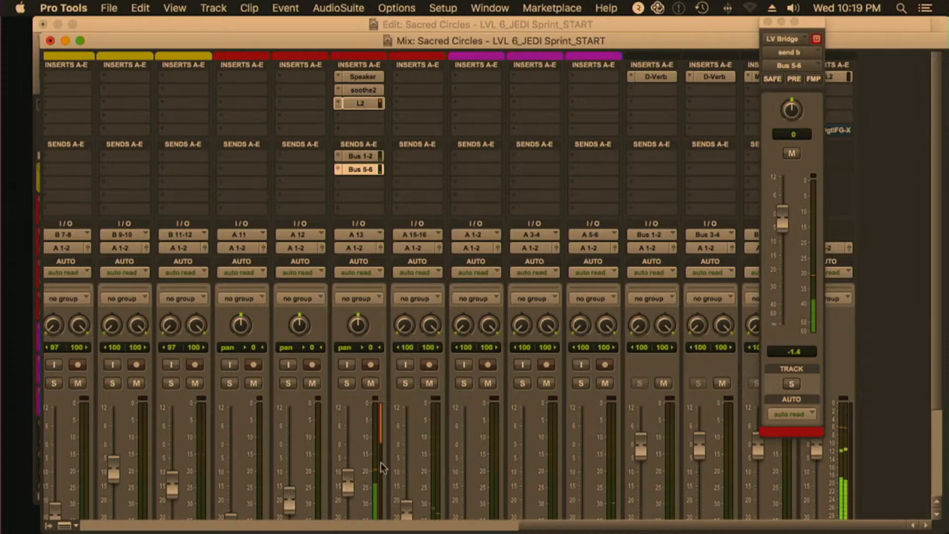
Balance the vocals during playback, setting BV 2 to -22.2, BV 3 to -23.8, BV Hook End to -21.5 and HOOK LVs to -14.1 dB
{"action": "scroll", "coordinate": [380, 467], "scroll_direction": "down", "scroll_amount": 5}
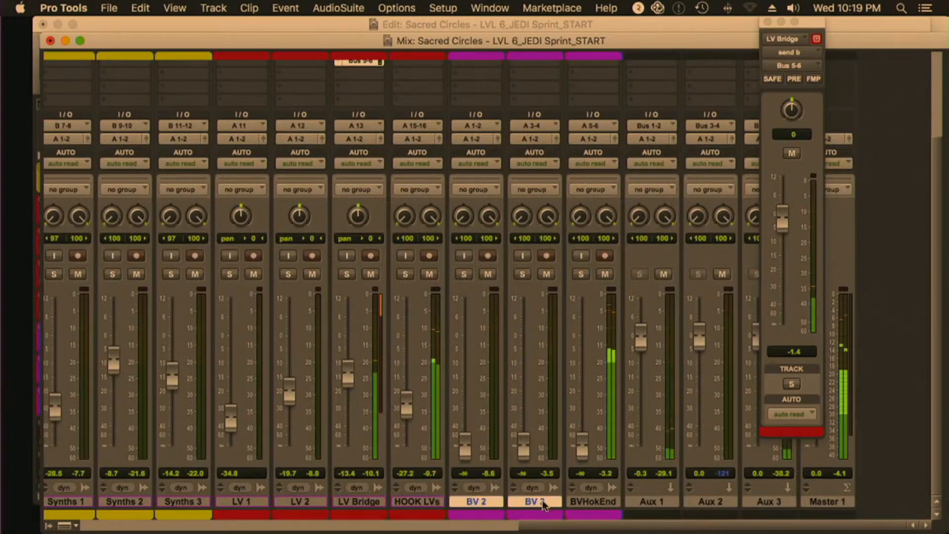
{"action": "key", "text": "super+equal"}
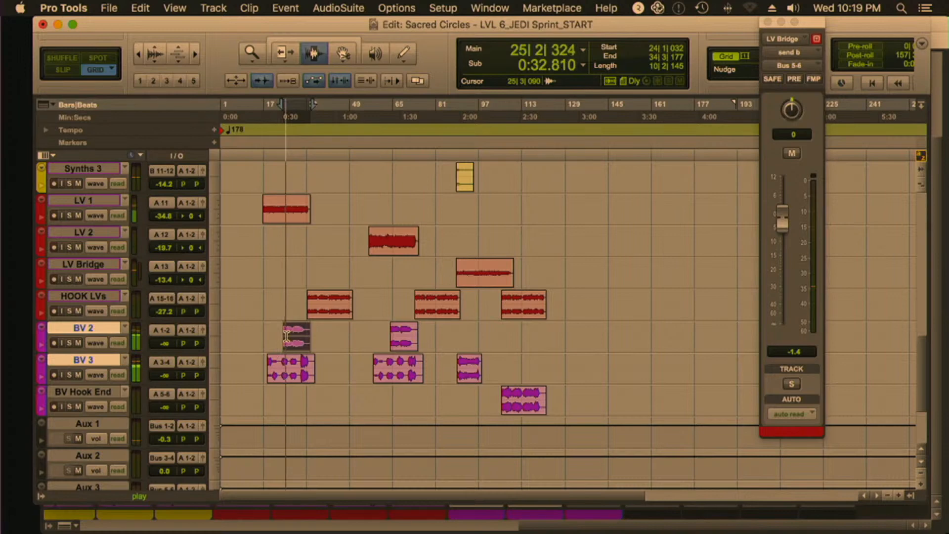
{"action": "scroll", "coordinate": [286, 336], "scroll_direction": "up", "scroll_amount": 10}
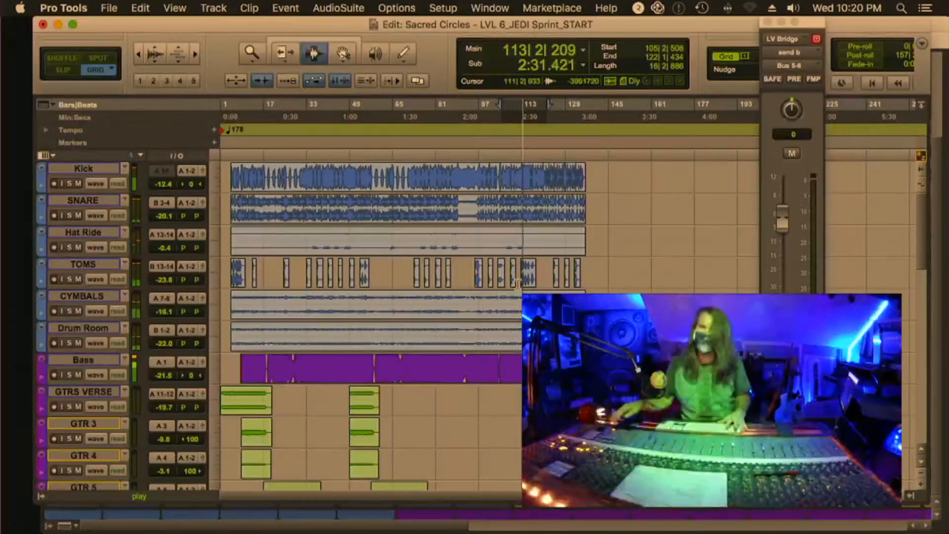
{"action": "scroll", "coordinate": [514, 306], "scroll_direction": "down", "scroll_amount": 10}
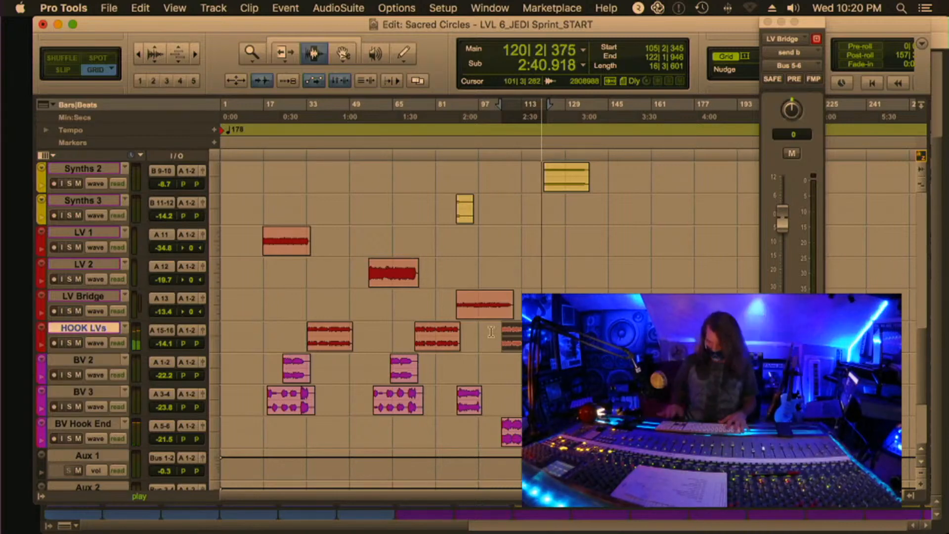
Copy LV Bridge's Bus 1-2 and Bus 5-6 sends to the same send slots on the HOOK LVs track
{"action": "key", "text": "super+equal"}
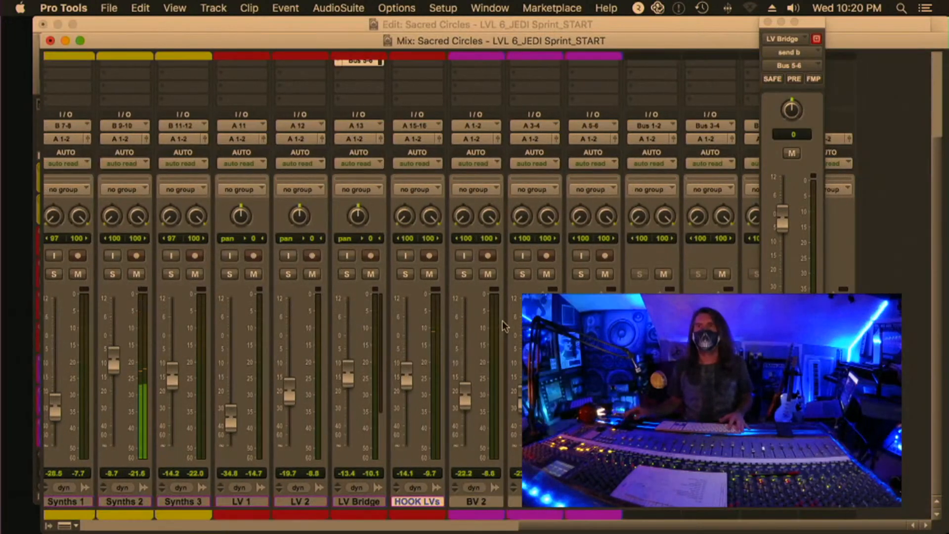
{"action": "scroll", "coordinate": [499, 324], "scroll_direction": "up", "scroll_amount": 5}
{"action": "left_click_drag", "start_coordinate": [378, 160], "coordinate": [418, 155]}
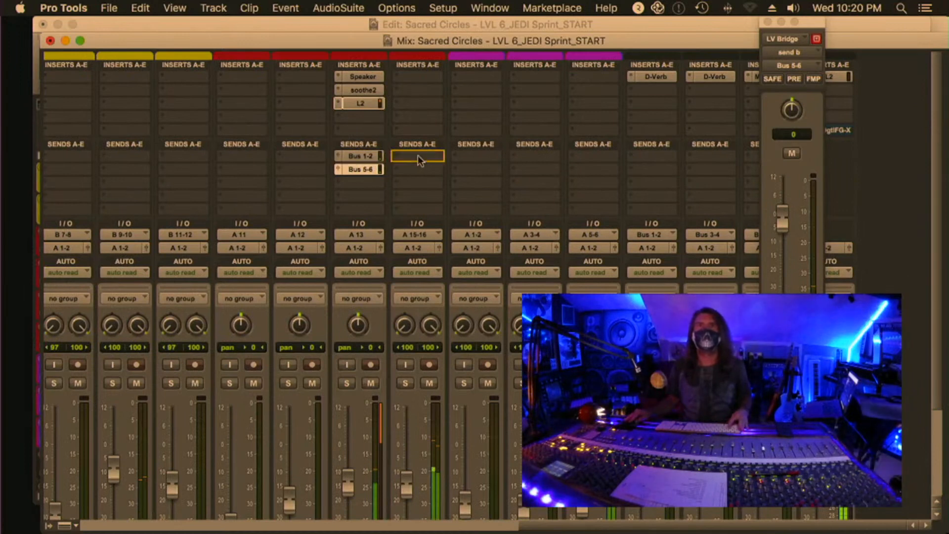
{"action": "left_click_drag", "start_coordinate": [349, 177], "coordinate": [422, 174]}
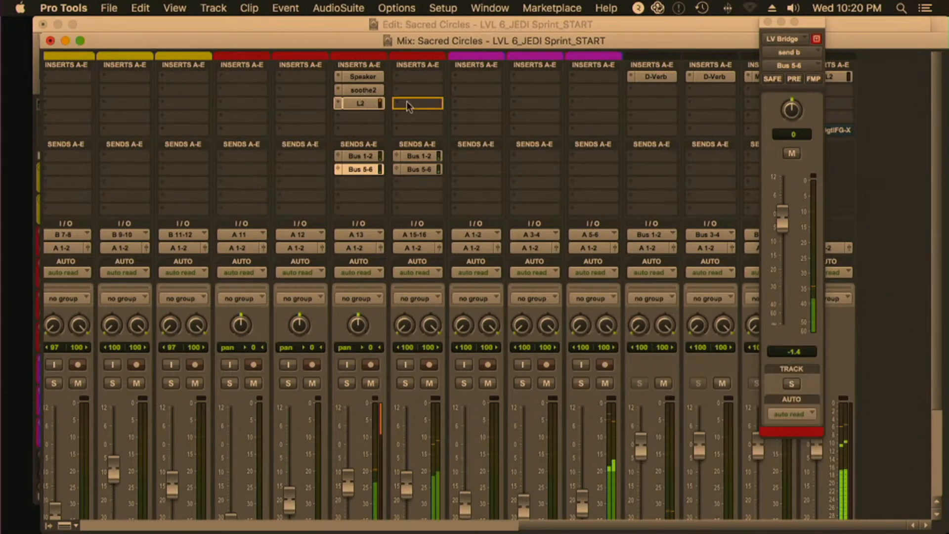
Copy LV Bridge's L2 to HOOK LVs, set its threshold to -20.8 and out ceiling to -15.3, and close its window
{"action": "left_click_drag", "start_coordinate": [408, 106], "coordinate": [414, 105]}
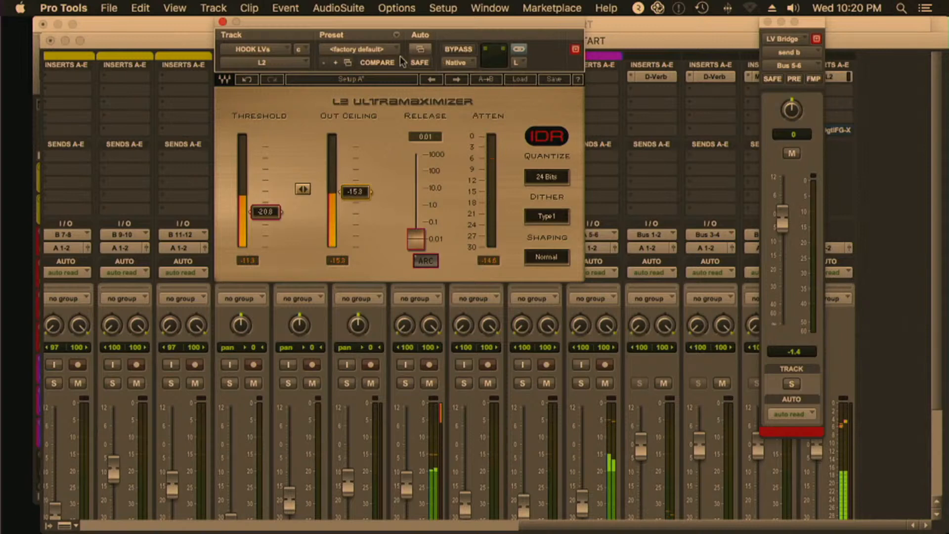
{"action": "left_click", "coordinate": [223, 22]}
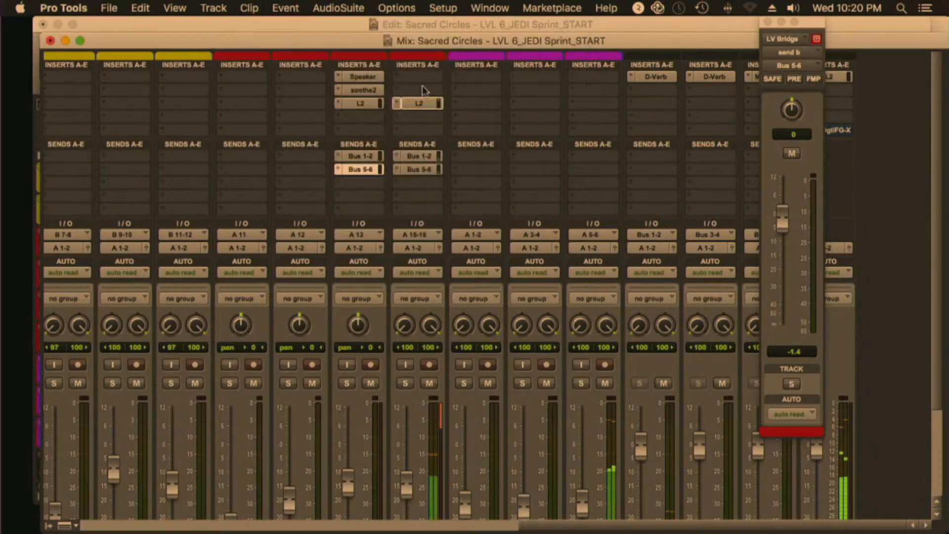
Insert the stereo RDeEsser in the fourth insert slot of the HOOK LVs track
{"action": "left_click", "coordinate": [426, 119]}
{"action": "mouse_move", "coordinate": [548, 129]}
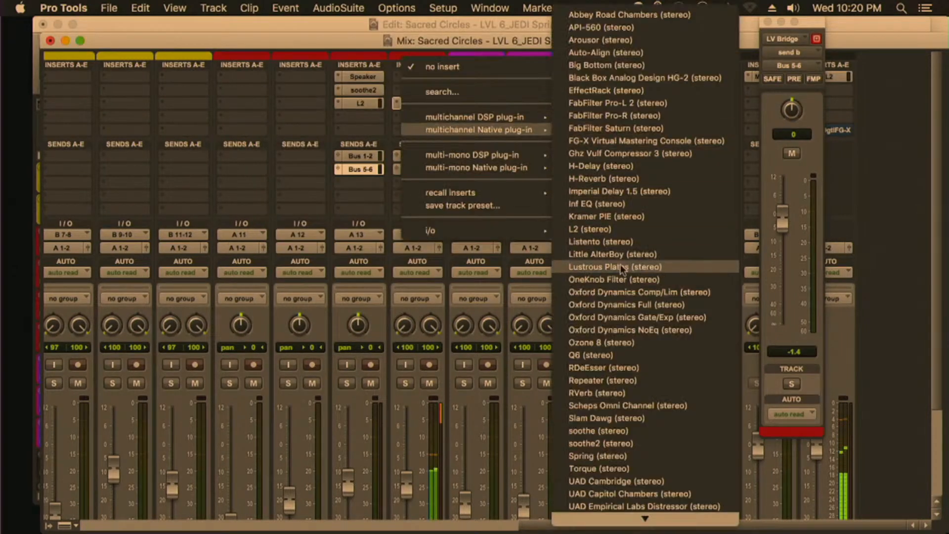
{"action": "left_click", "coordinate": [630, 367]}
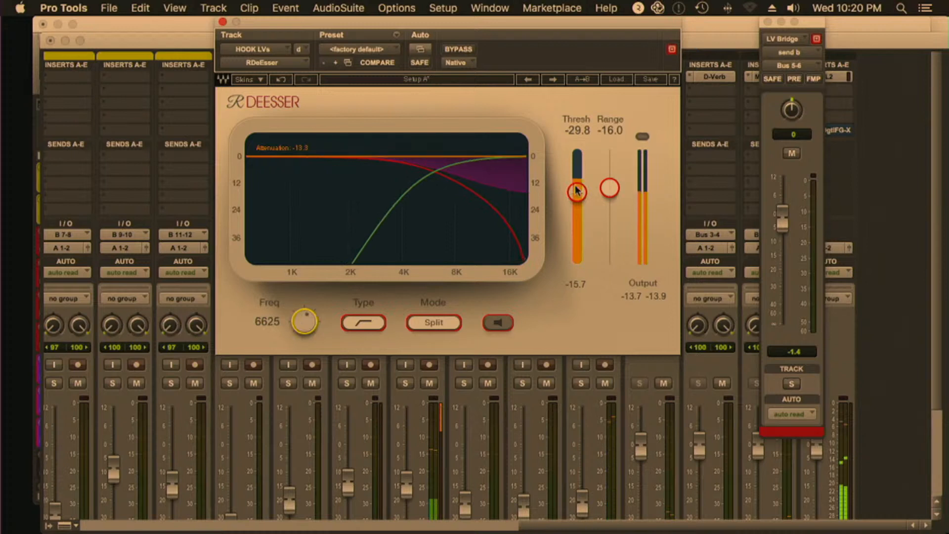
Close the HOOK LVs RDeEsser and LV Bridge send windows and bring the Edit window forward
{"action": "left_click", "coordinate": [223, 22]}
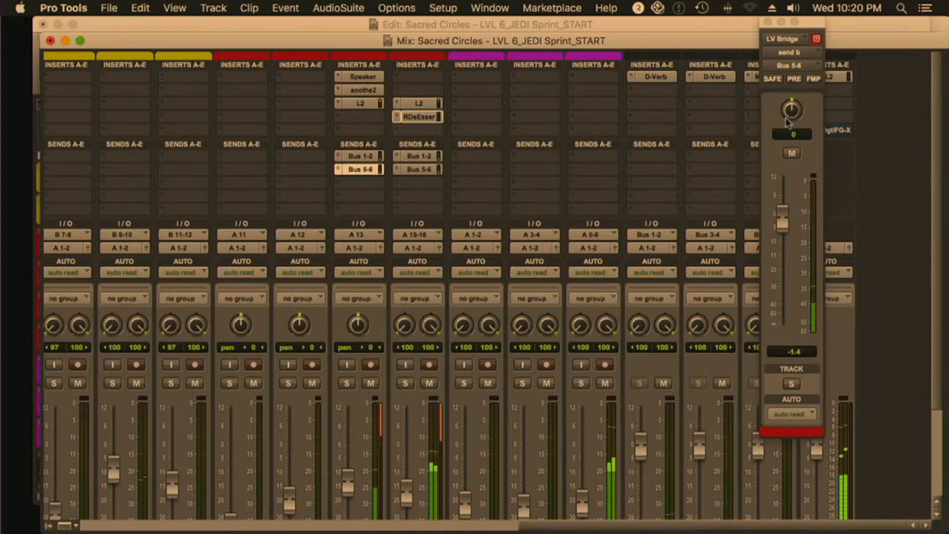
{"action": "left_click", "coordinate": [768, 22]}
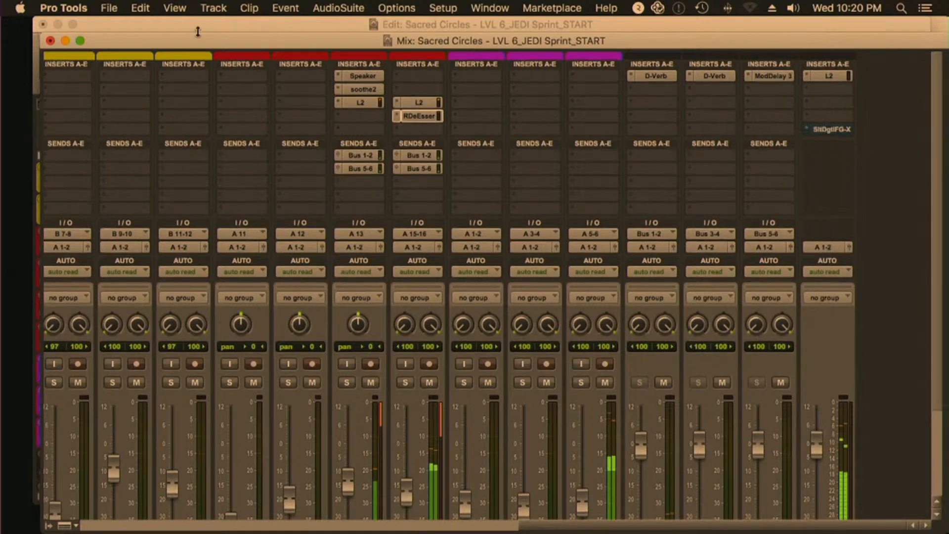
{"action": "left_click", "coordinate": [209, 28]}
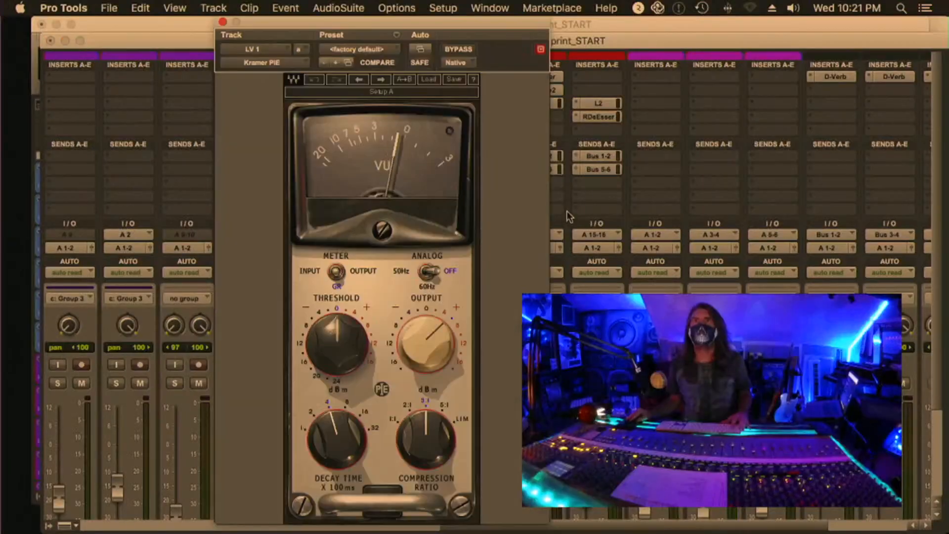
Set LV 1's Kramer PIE threshold to -6 and decay time to 1, and close its window
{"action": "left_click_drag", "start_coordinate": [337, 344], "coordinate": [337, 357]}
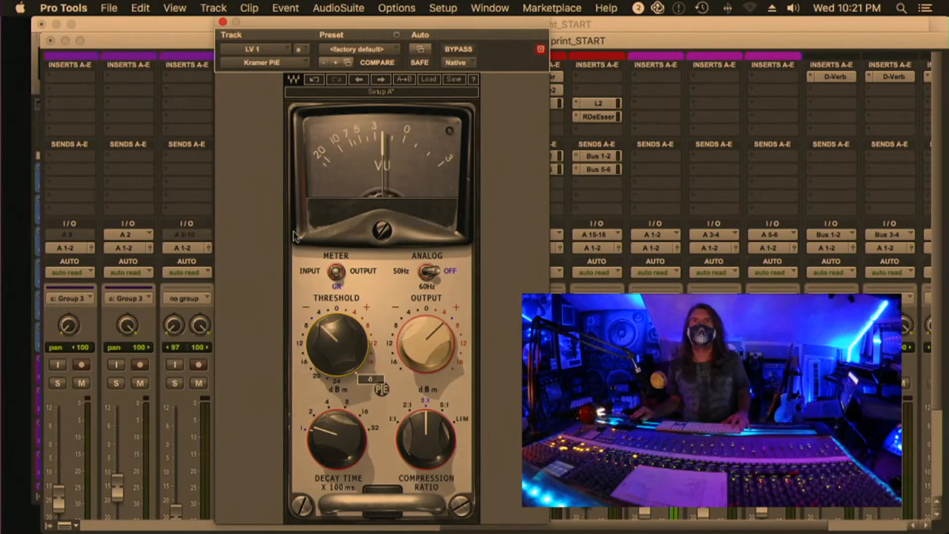
{"action": "left_click", "coordinate": [222, 22]}
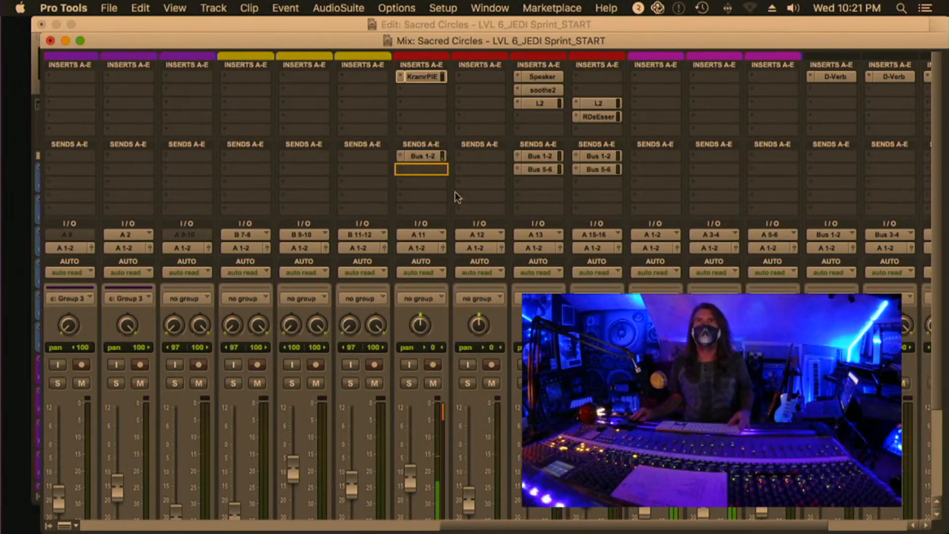
Add a Bus 5-6 send in LV 1's second slot and trim the levels of its Bus 1-2 and Bus 5-6 sends
{"action": "left_click", "coordinate": [423, 155]}
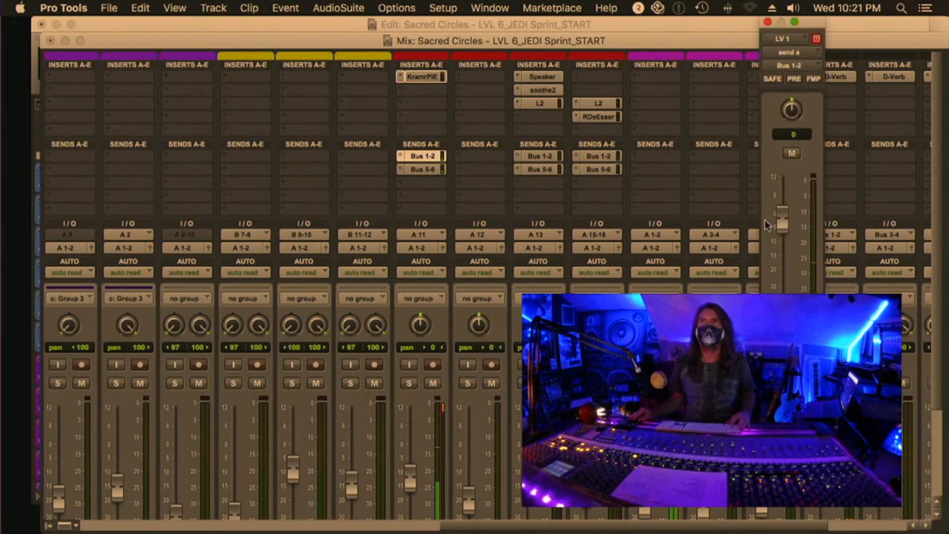
{"action": "left_click_drag", "start_coordinate": [779, 221], "coordinate": [780, 227]}
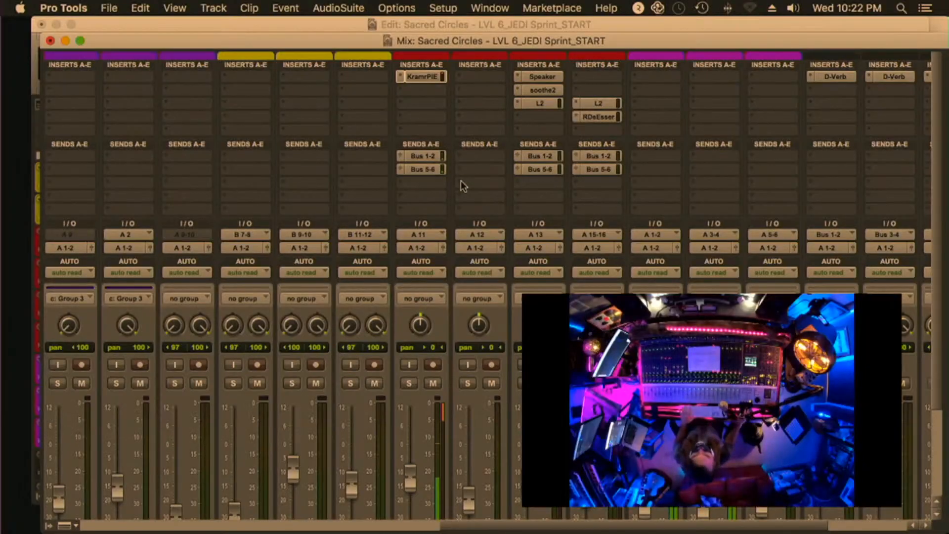
{"action": "left_click", "coordinate": [422, 155]}
{"action": "left_click", "coordinate": [433, 169]}
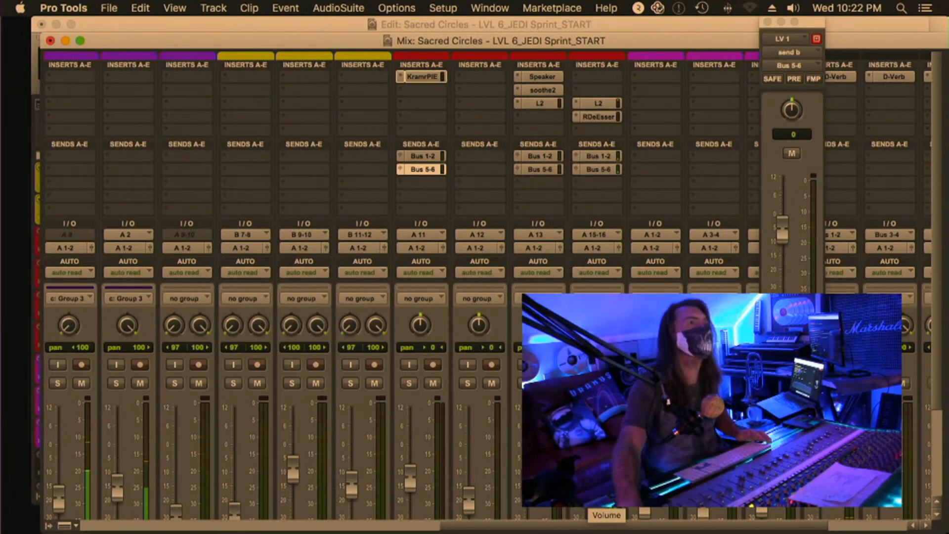
{"action": "left_click", "coordinate": [768, 22]}
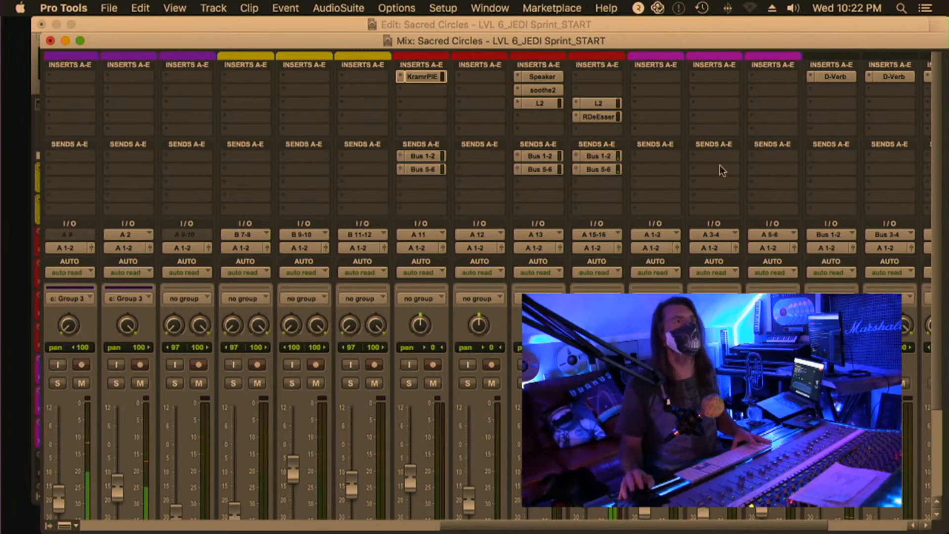
Take Master 1's Slate Digital FG-X out of bypass, raise its FG Level gain to slightly above 10, and close its window
{"action": "scroll", "coordinate": [720, 169], "scroll_direction": "right", "scroll_amount": 5}
{"action": "left_click", "coordinate": [830, 77]}
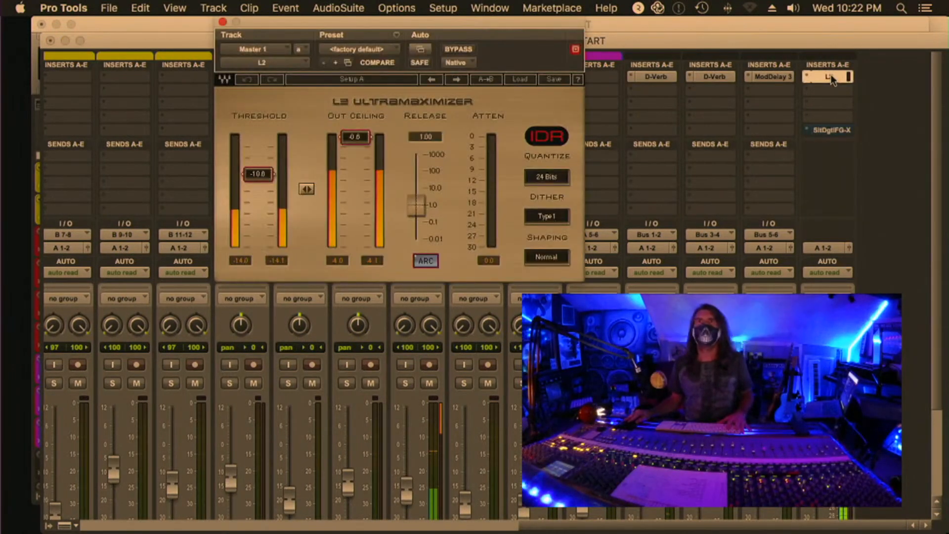
{"action": "left_click", "coordinate": [830, 77]}
{"action": "left_click", "coordinate": [835, 131]}
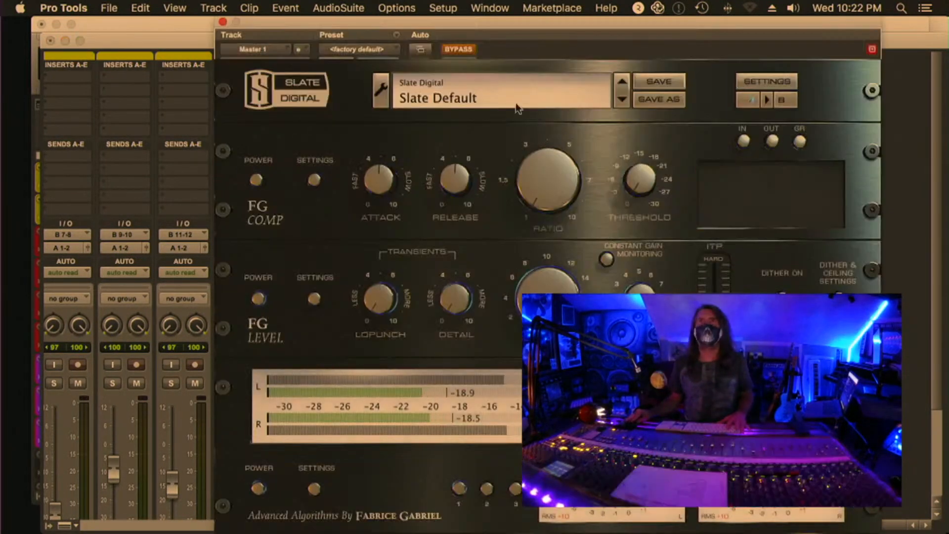
{"action": "left_click", "coordinate": [467, 53]}
{"action": "left_click_drag", "start_coordinate": [568, 287], "coordinate": [571, 221]}
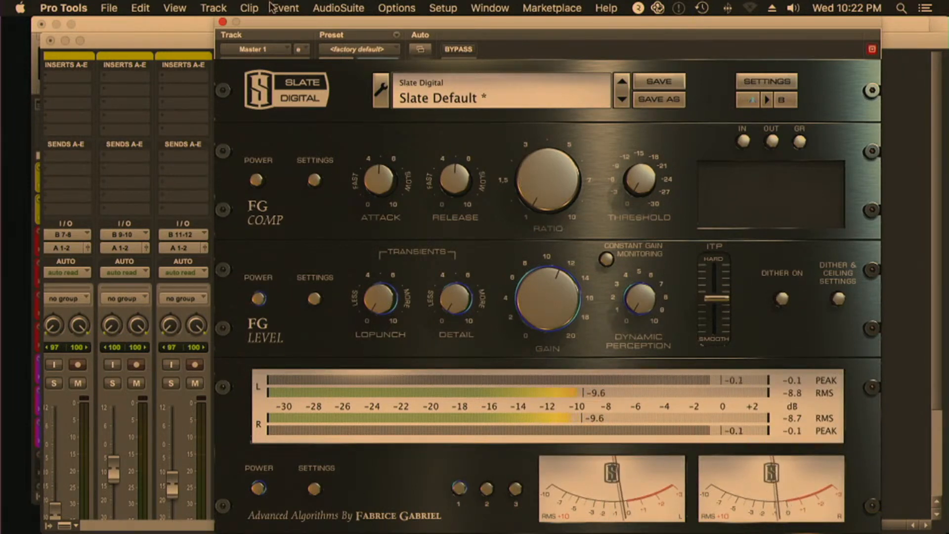
{"action": "left_click", "coordinate": [223, 22]}
Check the L2 threshold and out ceiling and the FG-X level meters on Master 1
{"action": "left_click", "coordinate": [830, 76]}
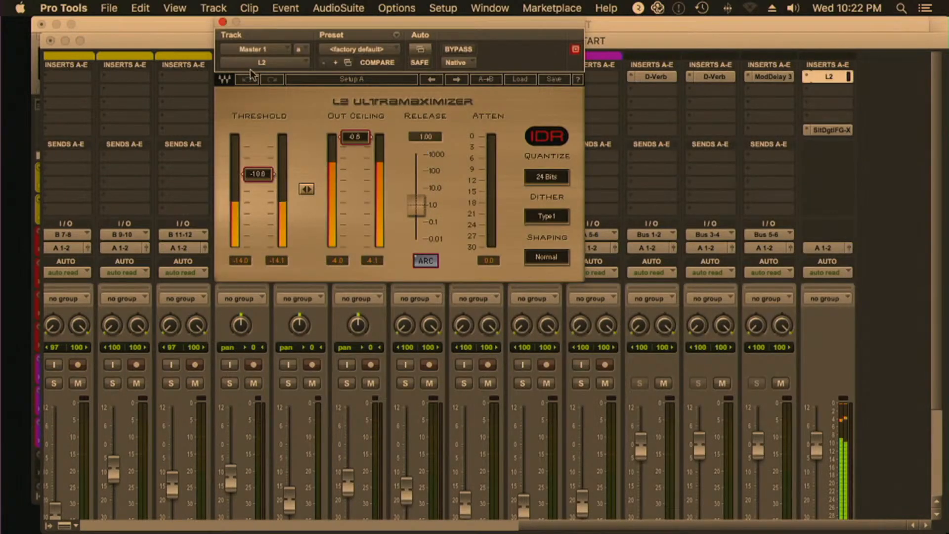
{"action": "left_click", "coordinate": [223, 22]}
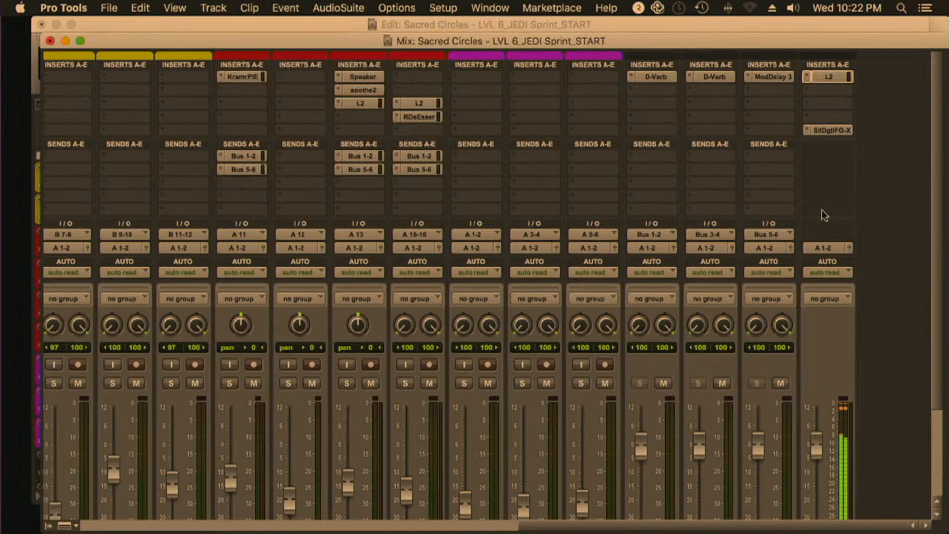
{"action": "left_click", "coordinate": [828, 133]}
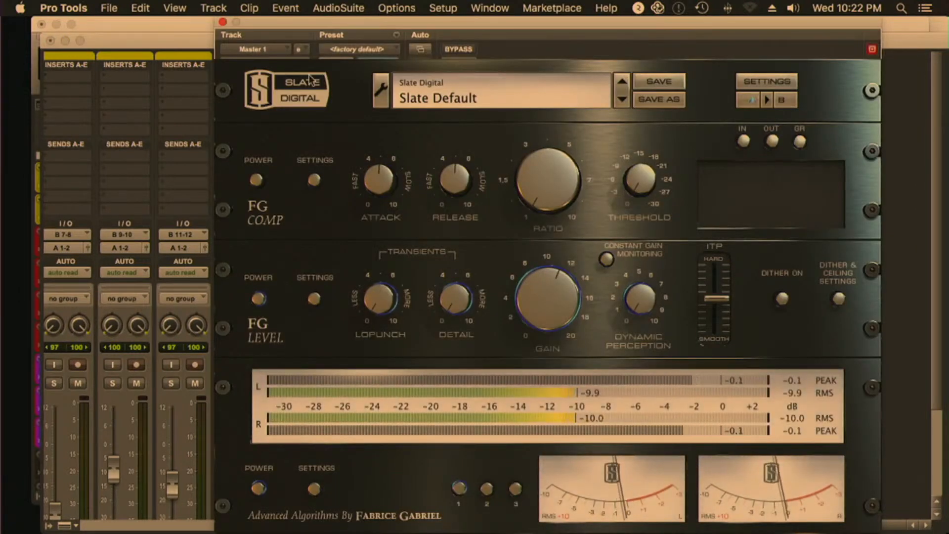
{"action": "left_click", "coordinate": [223, 21]}
Set the LV 2 track volume to -15.8 dB in the Edit window and return to the Mix window
{"action": "key", "text": "super+equal"}
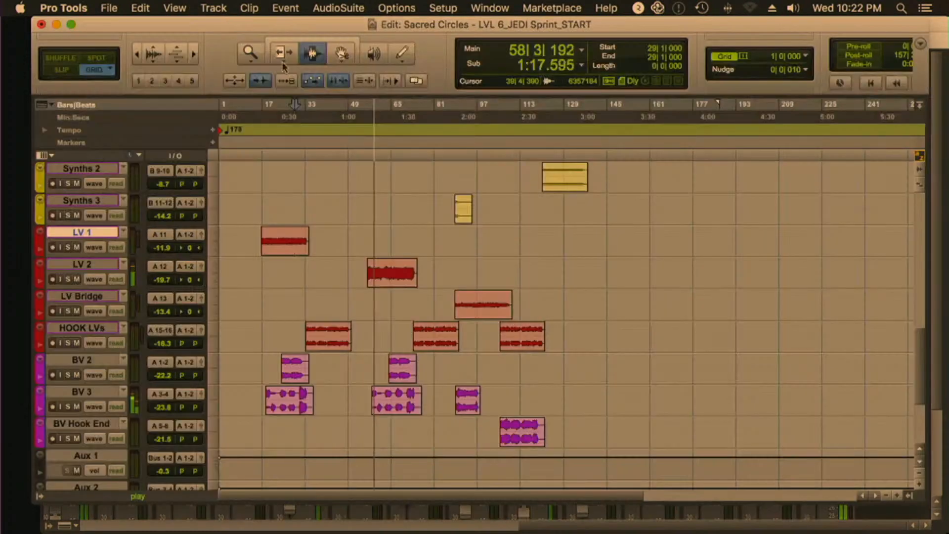
{"action": "left_click_drag", "start_coordinate": [159, 280], "coordinate": [161, 280]}
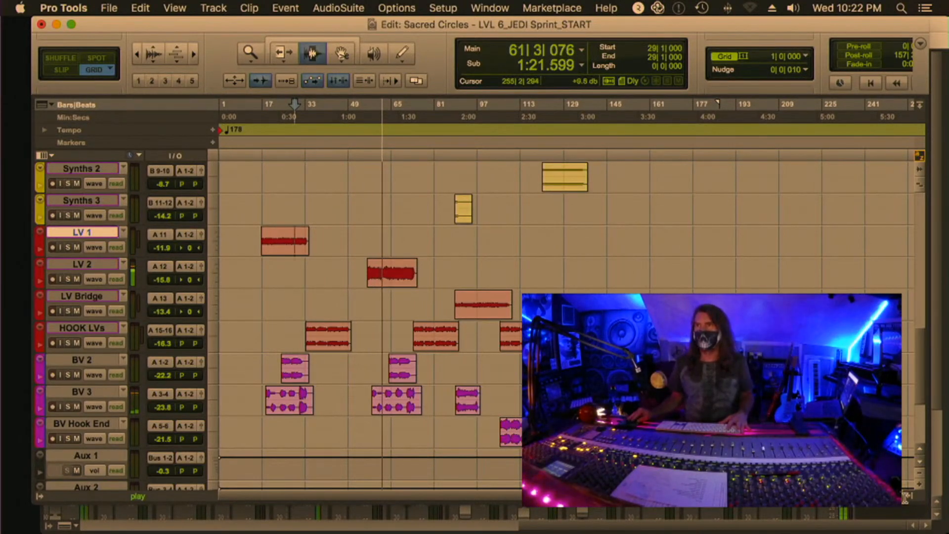
{"action": "key", "text": "super+equal"}
Copy LV 1's Kramer PIE to LV 2, set its threshold to 2, lower its output to about 2, and close its window
{"action": "scroll", "coordinate": [643, 356], "scroll_direction": "down", "scroll_amount": 5}
{"action": "scroll", "coordinate": [643, 356], "scroll_direction": "left", "scroll_amount": 8}
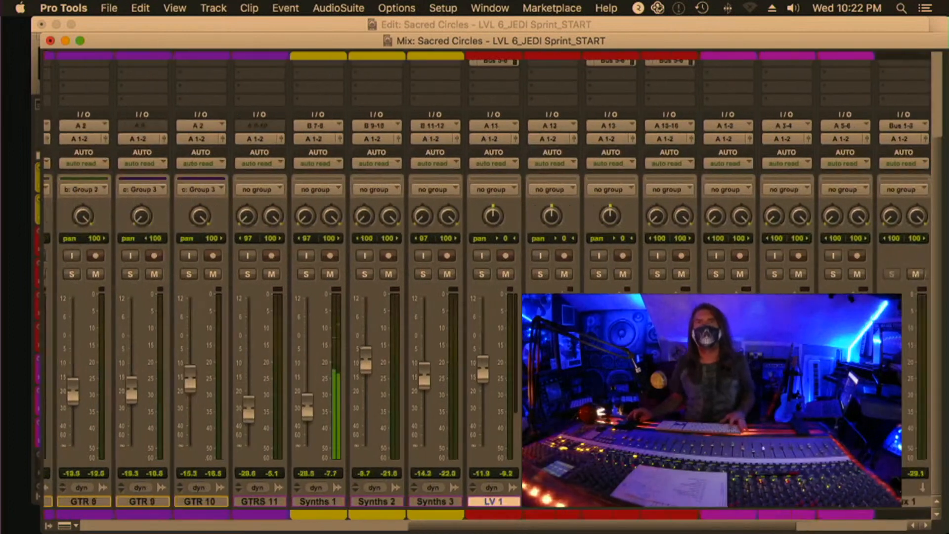
{"action": "scroll", "coordinate": [642, 356], "scroll_direction": "up", "scroll_amount": 5}
{"action": "left_click_drag", "start_coordinate": [541, 75], "coordinate": [588, 76]}
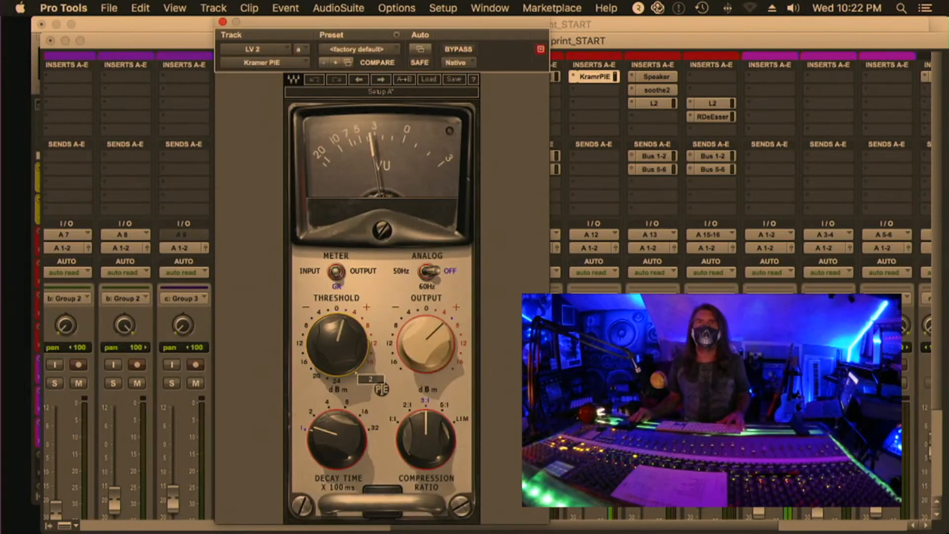
{"action": "left_click_drag", "start_coordinate": [427, 343], "coordinate": [426, 352]}
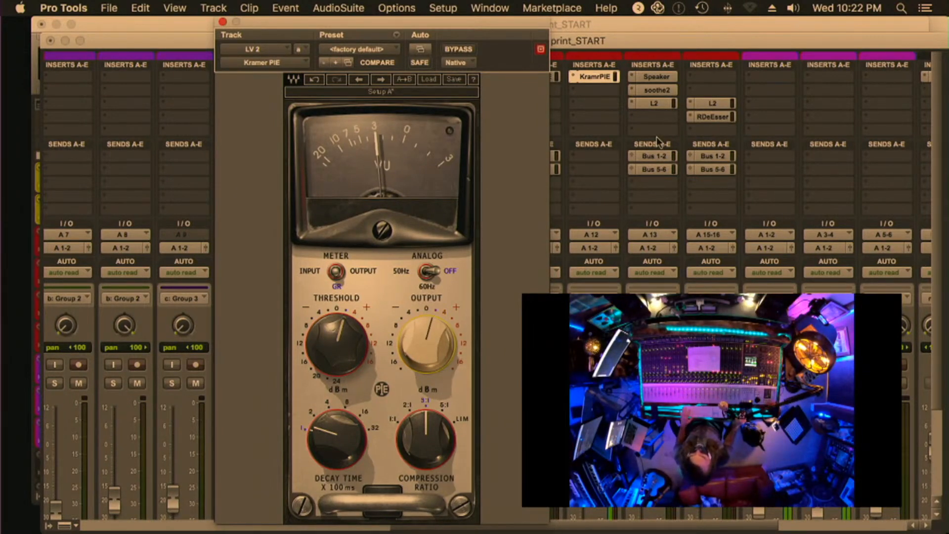
{"action": "left_click", "coordinate": [597, 79]}
{"action": "left_click", "coordinate": [583, 144], "text": "alt+super"}
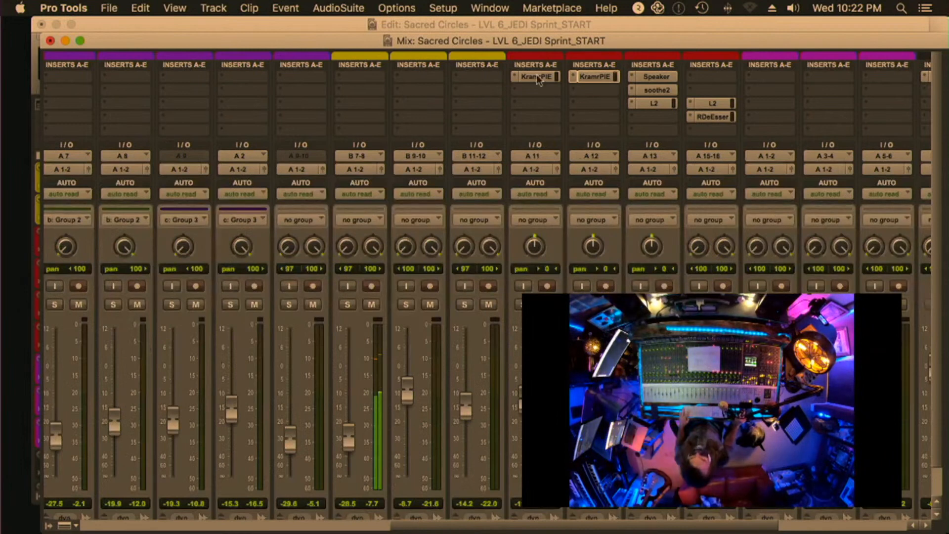
{"action": "left_click", "coordinate": [170, 8]}
{"action": "mouse_move", "coordinate": [223, 26]}
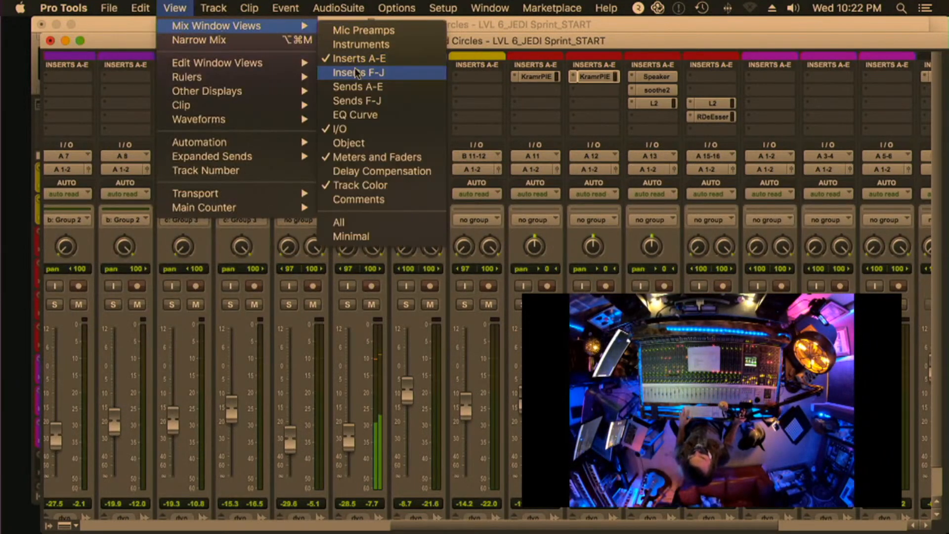
{"action": "left_click", "coordinate": [357, 73]}
{"action": "left_click", "coordinate": [169, 8]}
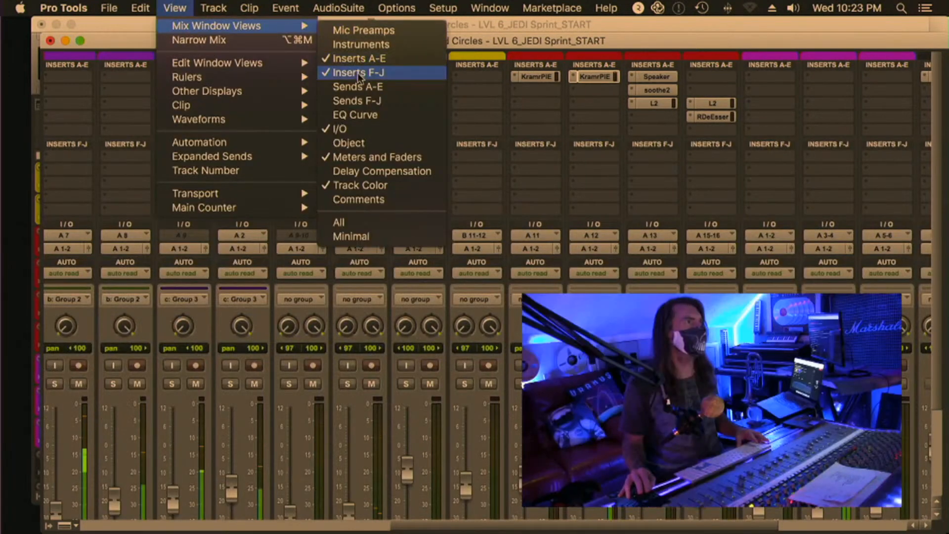
{"action": "left_click", "coordinate": [357, 73]}
Show Sends A-E in the Mix window and copy LV 1's Bus 1-2 and Bus 5-6 sends to LV 2
{"action": "left_click", "coordinate": [174, 8]}
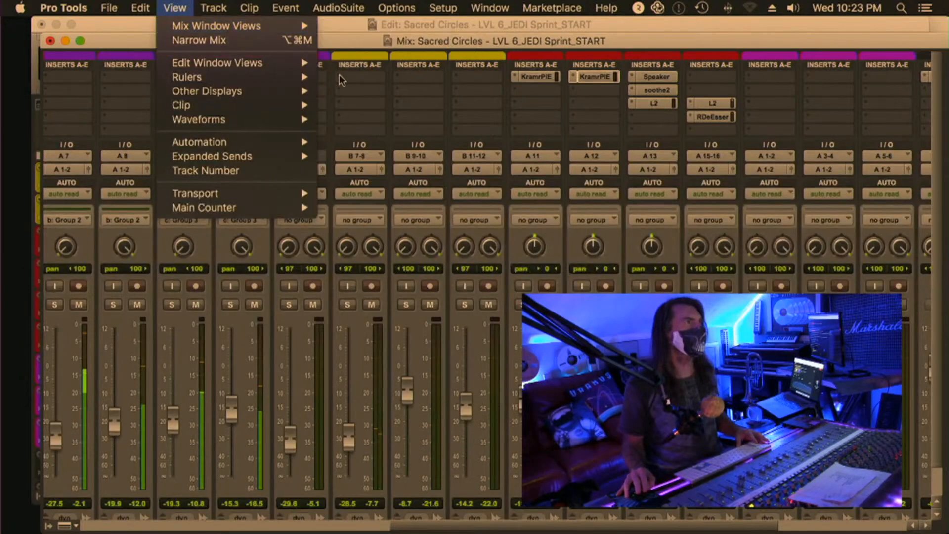
{"action": "mouse_move", "coordinate": [213, 26]}
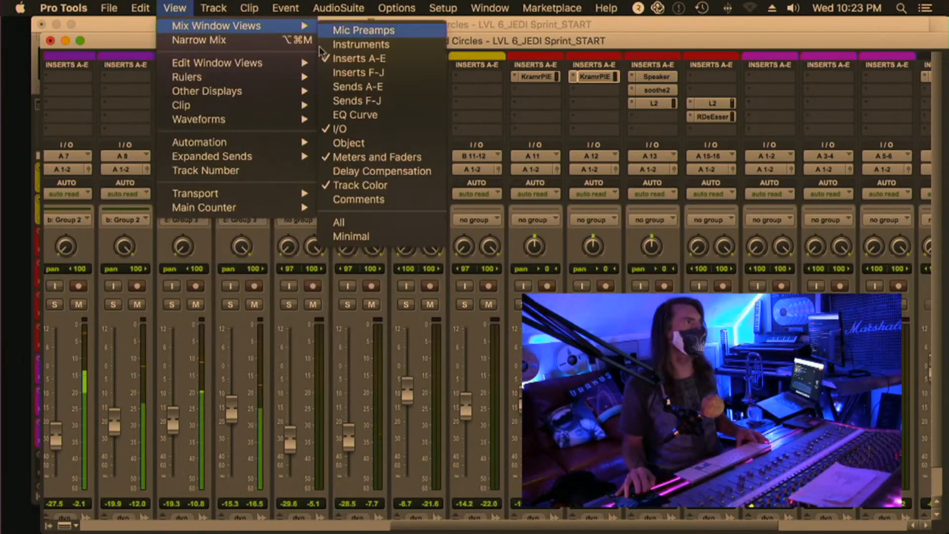
{"action": "left_click", "coordinate": [344, 87]}
{"action": "left_click_drag", "start_coordinate": [599, 156], "coordinate": [598, 157]}
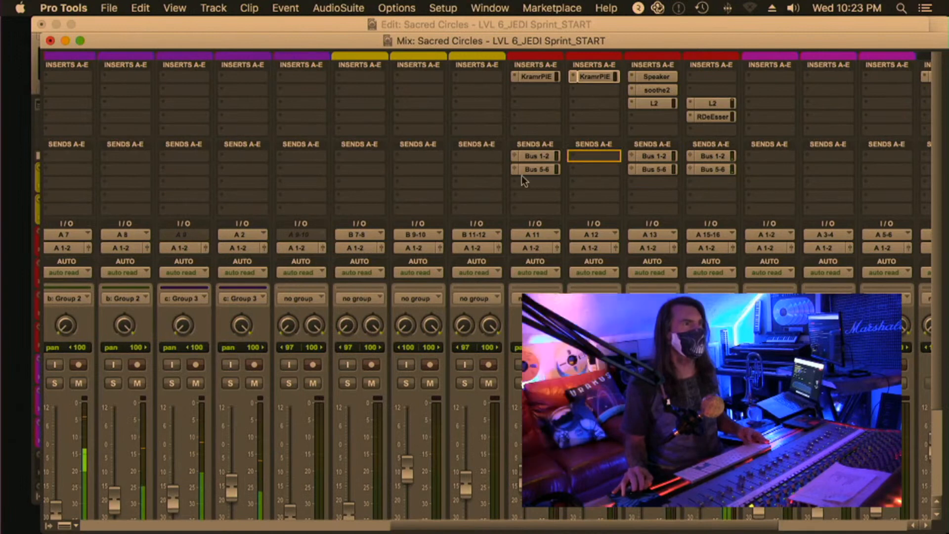
{"action": "left_click_drag", "start_coordinate": [523, 171], "coordinate": [578, 169]}
Select the LV 2 clip in the Edit window and play from its start
{"action": "key", "text": "super+equal"}
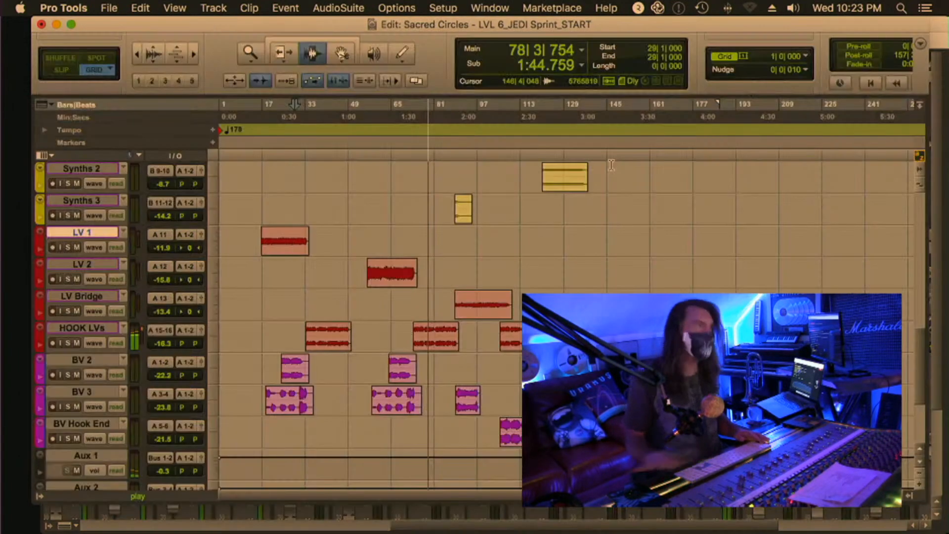
{"action": "double_click", "coordinate": [407, 269]}
{"action": "key", "text": "space"}
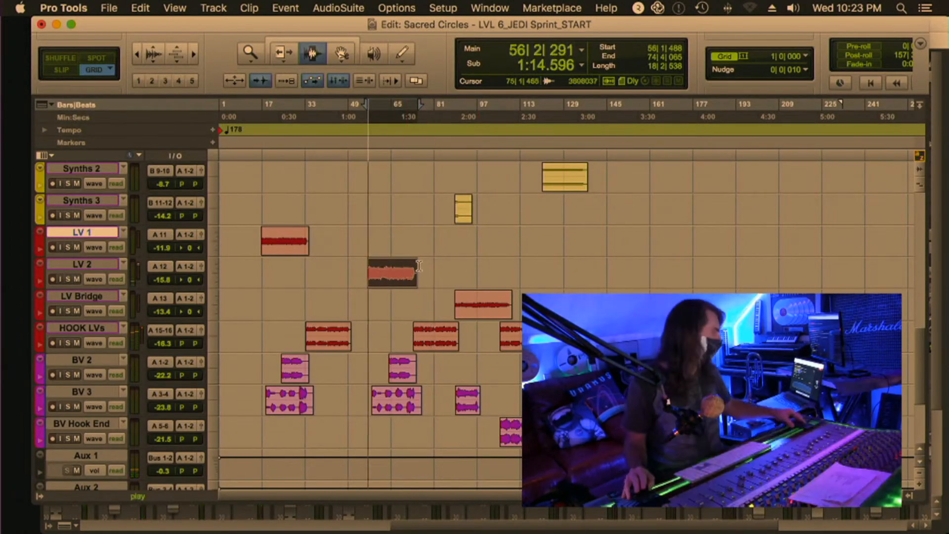